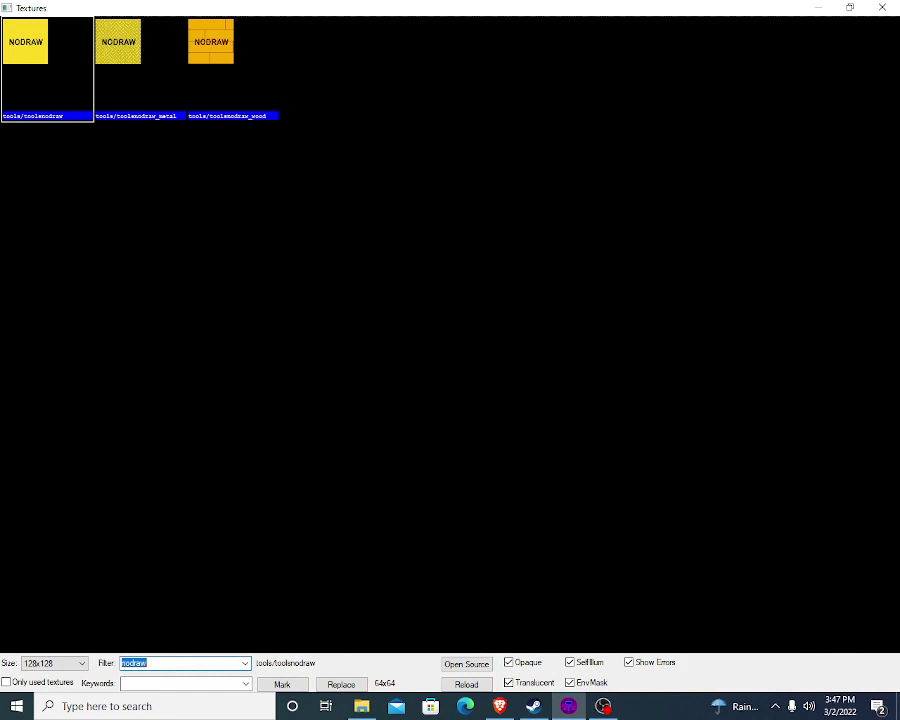
# Step: Filter the texture library by "sky" and choose tools/toolsskybox as the current texture
pyautogui.write('l')
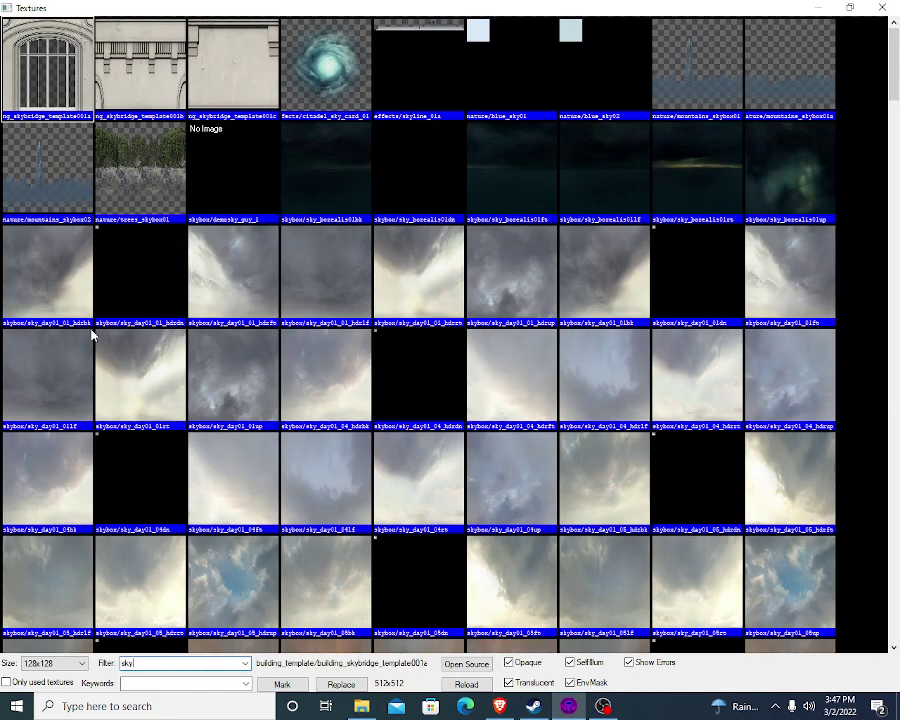
pyautogui.scroll(-3, 520, 341)
pyautogui.scroll(-15, 520, 341)
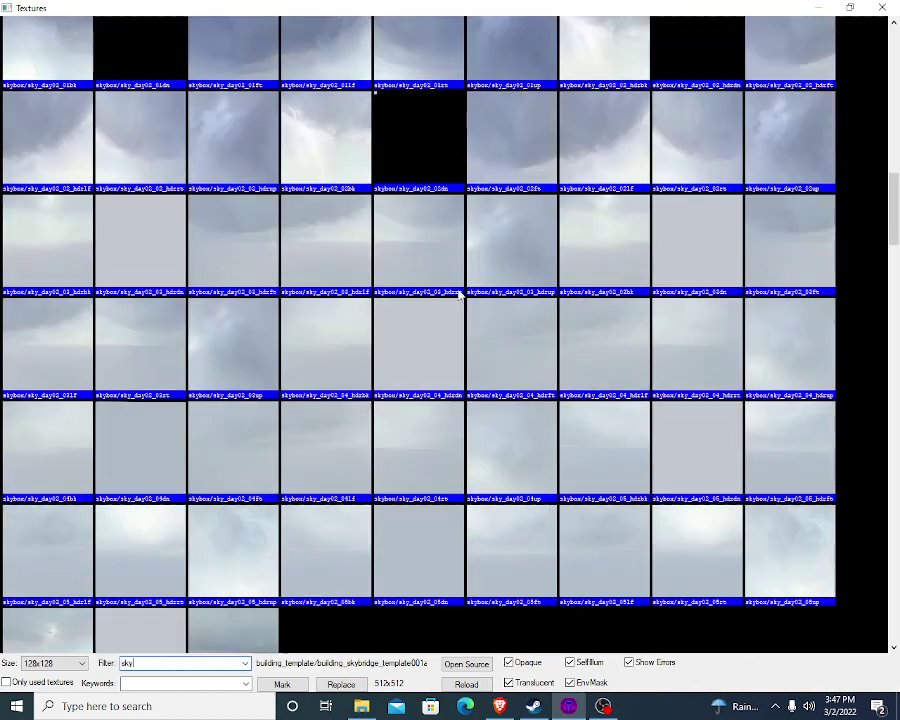
pyautogui.scroll(-10, 409, 293)
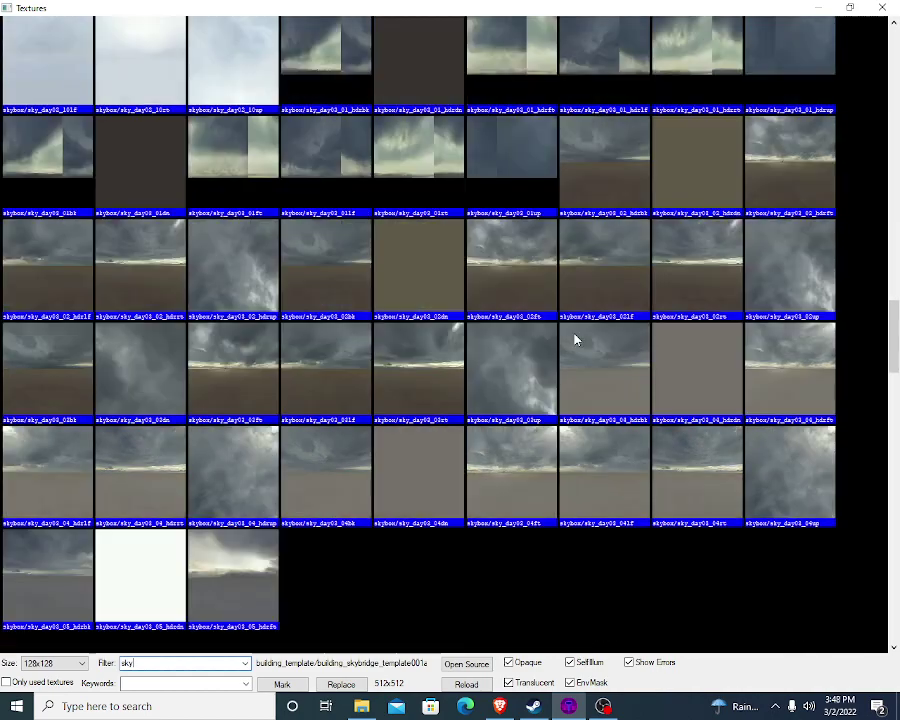
pyautogui.scroll(-12, 405, 293)
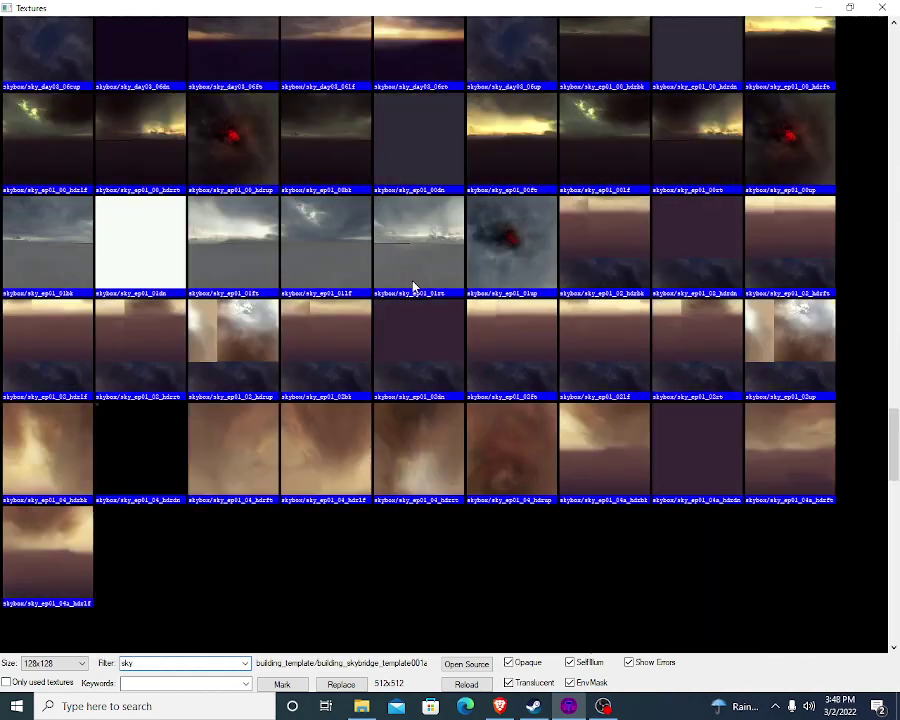
pyautogui.scroll(-12, 394, 268)
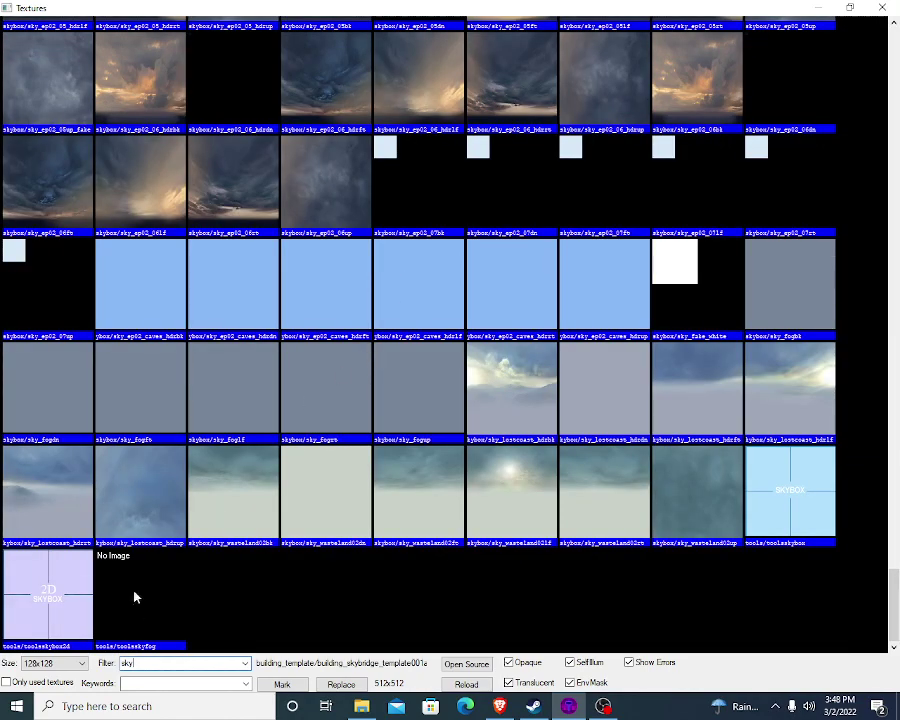
pyautogui.doubleClick(760, 505)
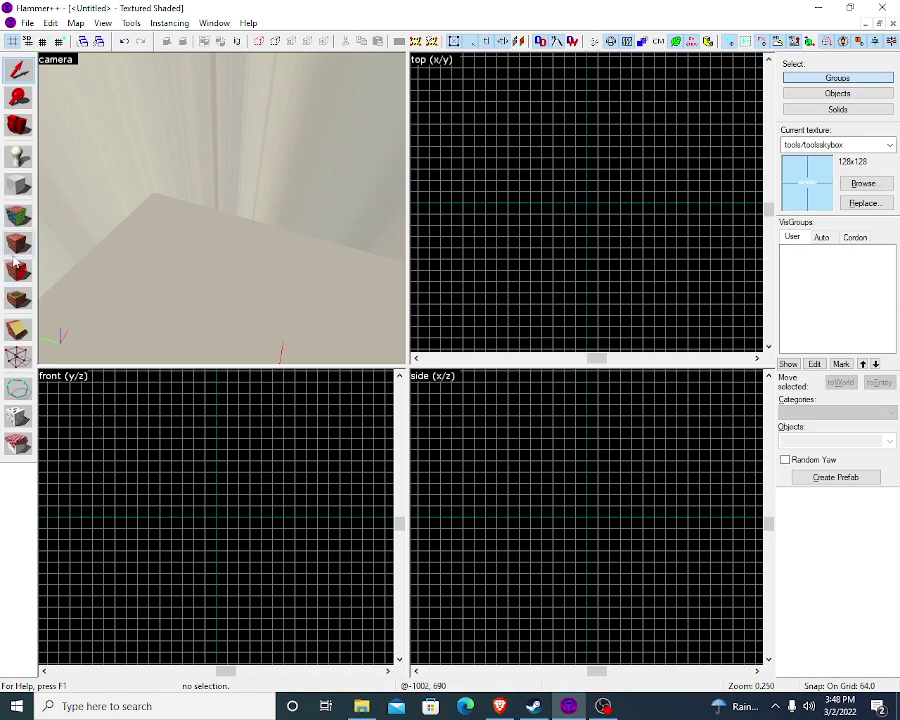
# Step: Create a block brush about 3392 wide, 3072 long and 64 units high, drawn in the top view
pyautogui.click(18, 185)
pyautogui.scroll(-10, 647, 227)
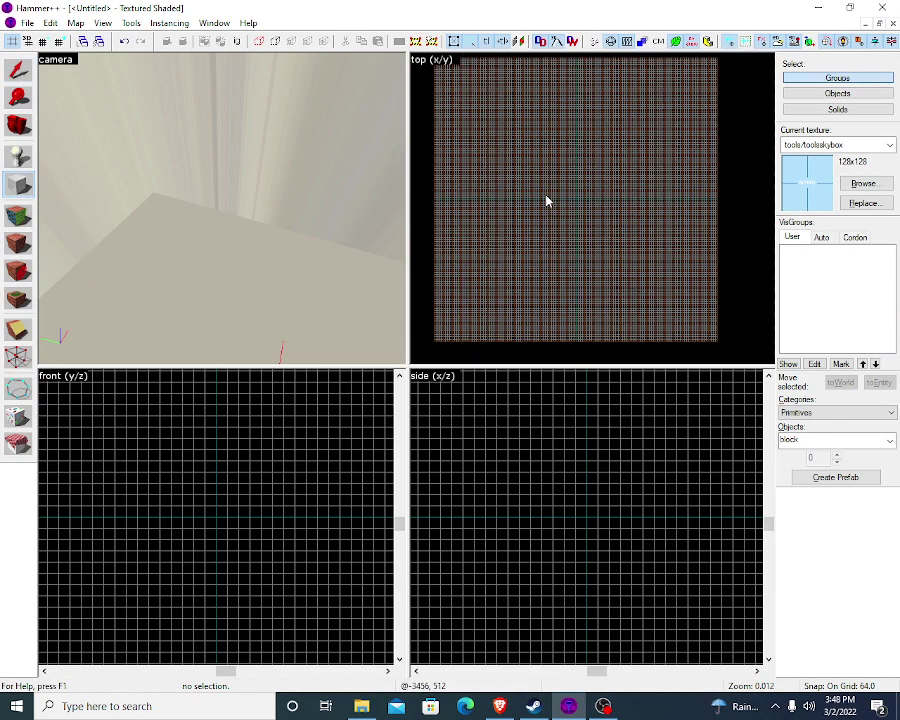
pyautogui.scroll(6, 535, 195)
pyautogui.moveTo(522, 193); pyautogui.dragTo(692, 340)
pyautogui.scroll(-1, 687, 341)
pyautogui.scroll(-1, 692, 340)
pyautogui.scroll(-1, 691, 340)
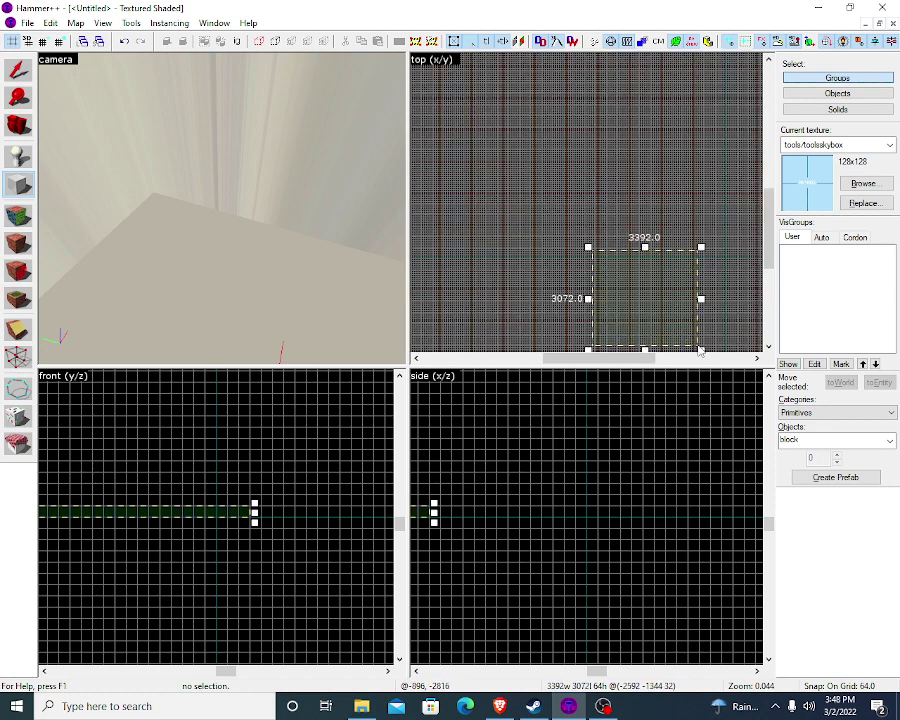
pyautogui.press('Return')
pyautogui.press('z')
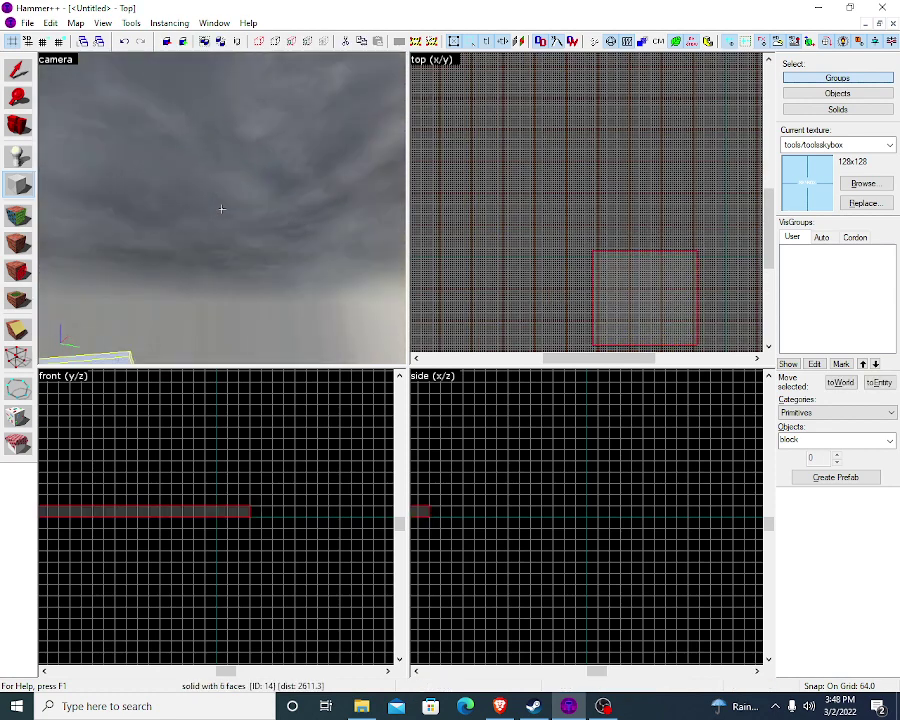
pyautogui.press('z')
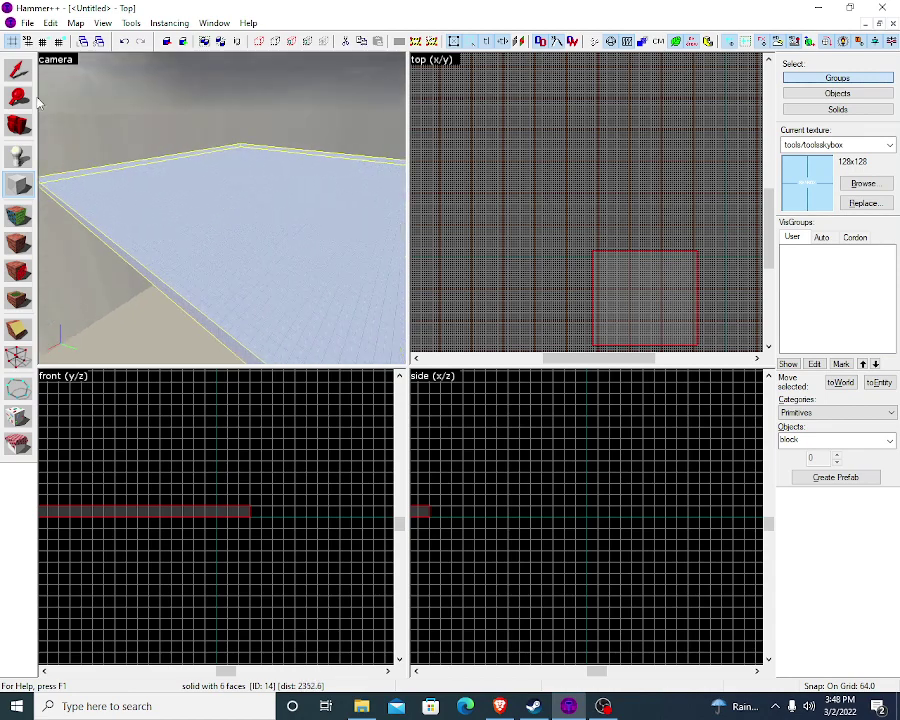
# Step: Enlarge the skybox block to about 12736 wide, 13376 long and 4032 units high
pyautogui.hotkey('shift', 's')
pyautogui.scroll(-4, 622, 257)
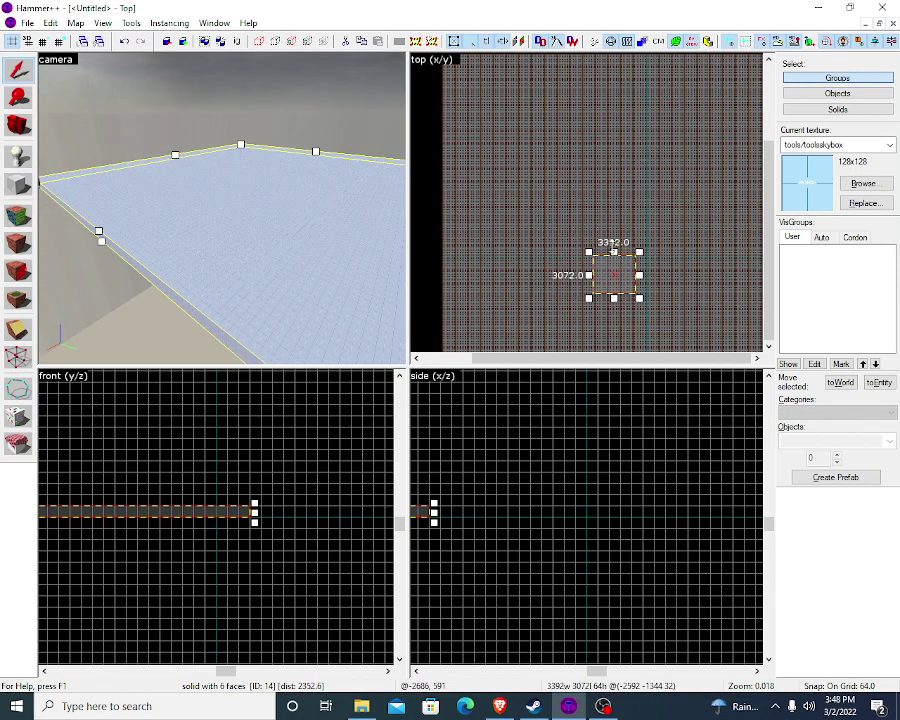
pyautogui.moveTo(614, 250); pyautogui.dragTo(614, 198)
pyautogui.moveTo(639, 250); pyautogui.dragTo(697, 250)
pyautogui.moveTo(357, 506); pyautogui.dragTo(314, 396)
pyautogui.scroll(-6, 315, 420)
pyautogui.scroll(-1, 317, 428)
pyautogui.press('z')
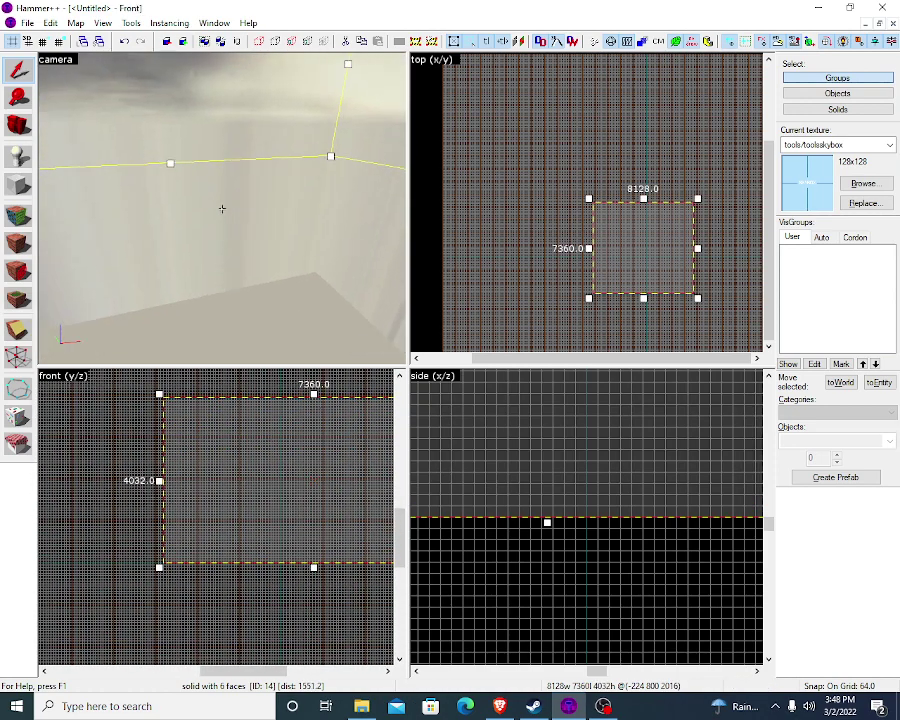
pyautogui.press('z')
pyautogui.moveTo(643, 202); pyautogui.dragTo(640, 124)
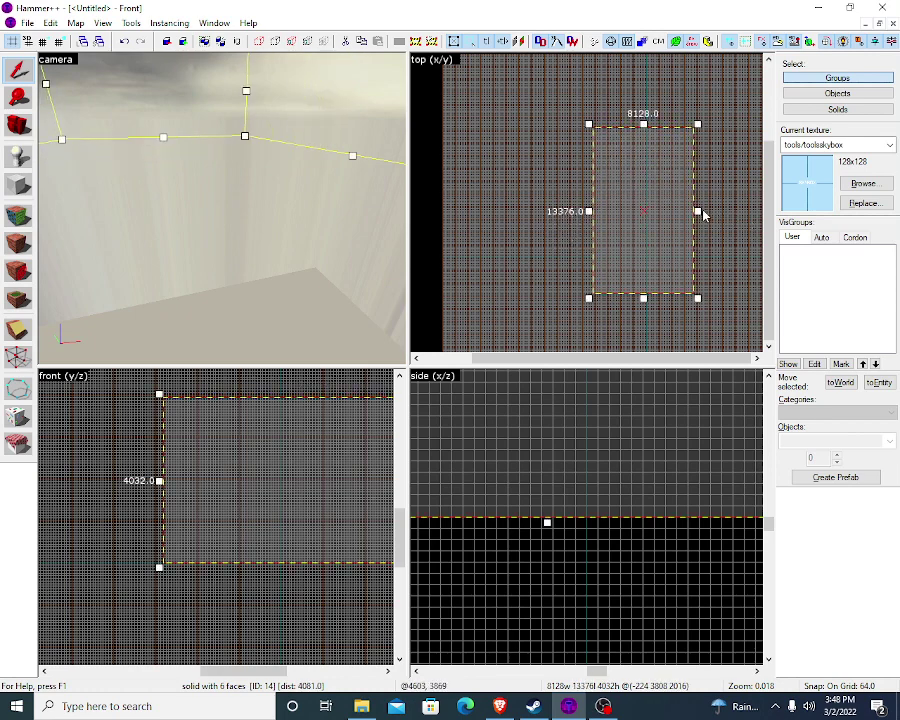
pyautogui.moveTo(701, 212); pyautogui.dragTo(755, 212)
# Step: Hollow the enlarged block into a room with walls 32 units thick
pyautogui.click(131, 22)
pyautogui.click(158, 70)
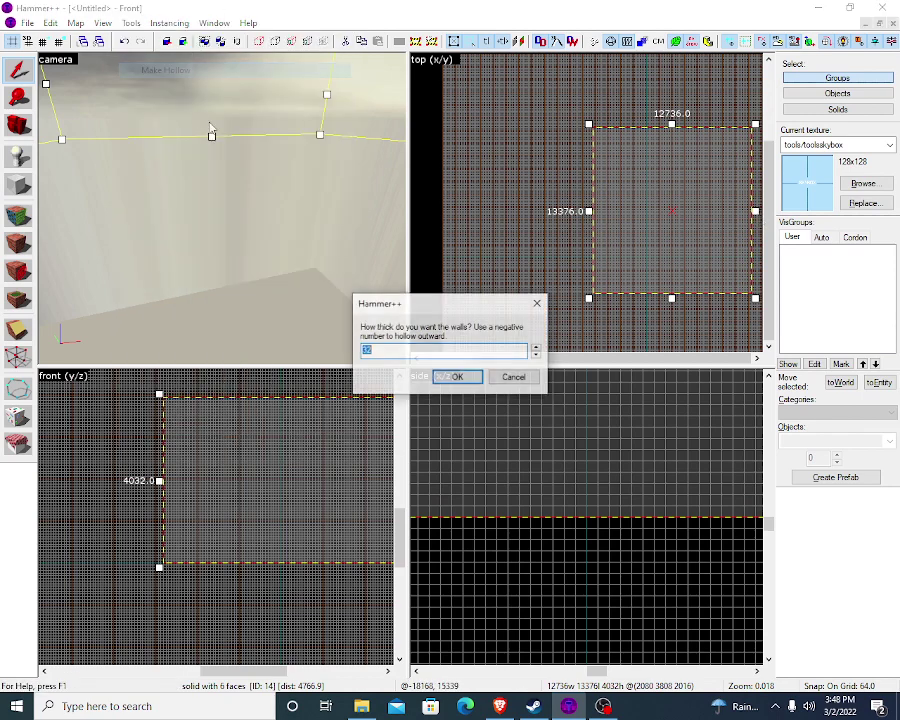
pyautogui.press('Return')
pyautogui.press('z')
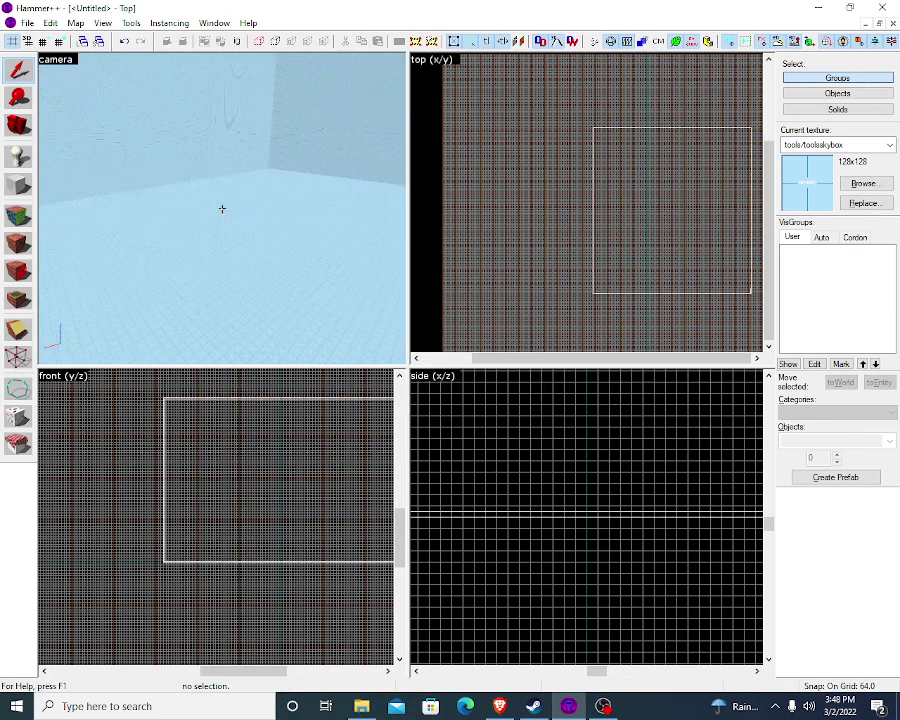
pyautogui.press('z')
# Step: Start face editing and mark all faces that use the tools/toolsskybox texture
pyautogui.hotkey('shift', 'a')
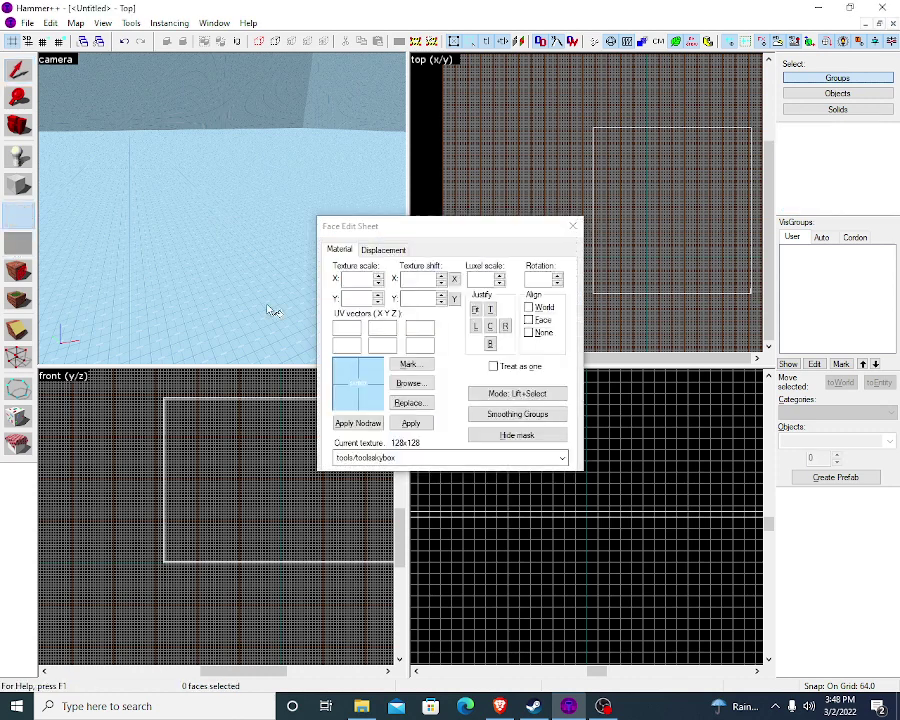
pyautogui.click(410, 364)
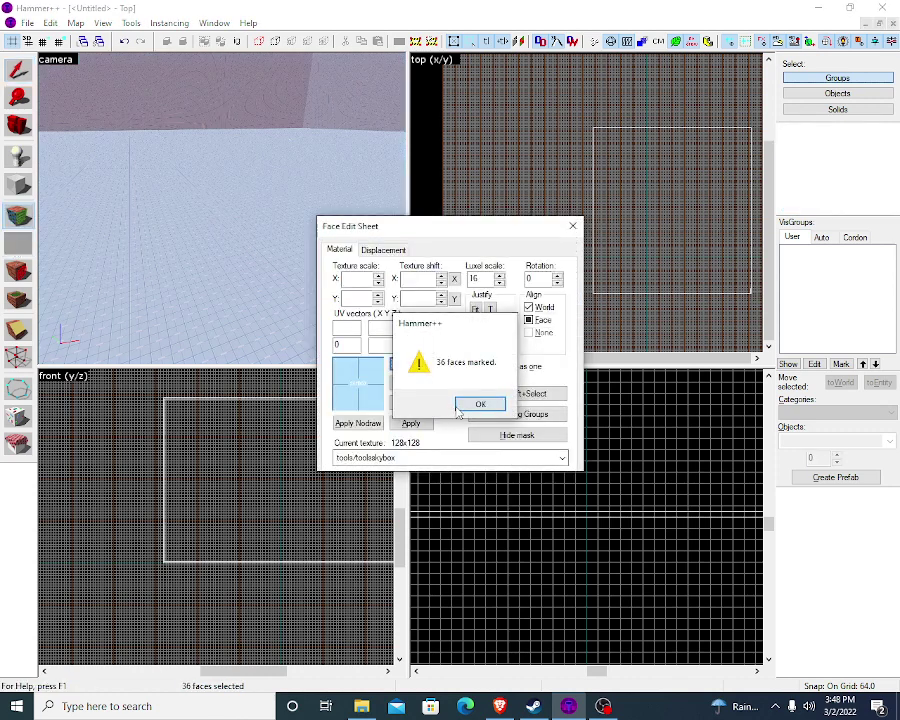
pyautogui.press('Return')
pyautogui.press('z')
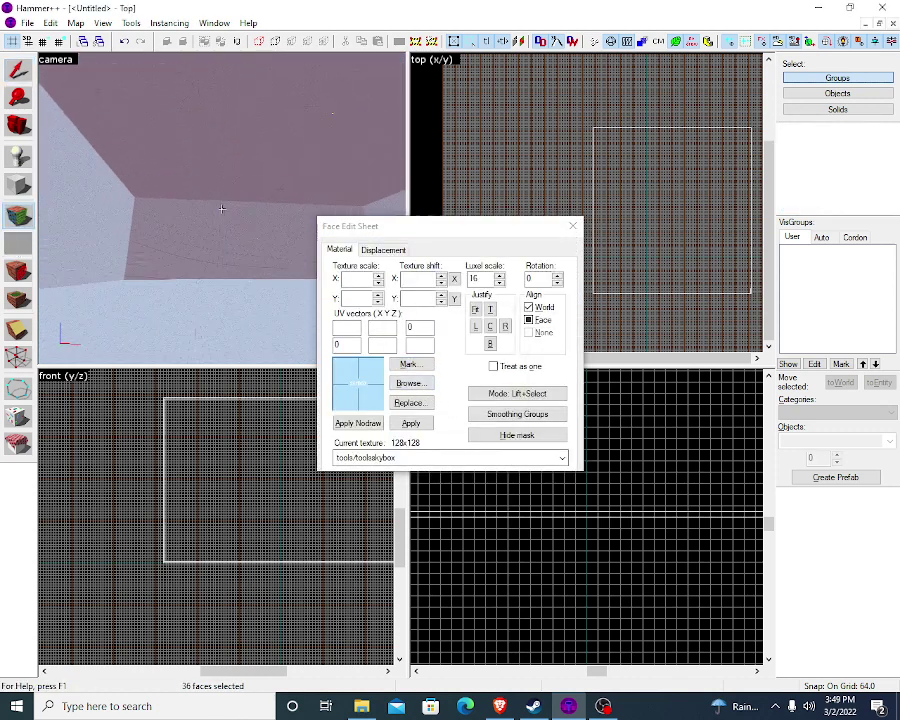
pyautogui.press('z')
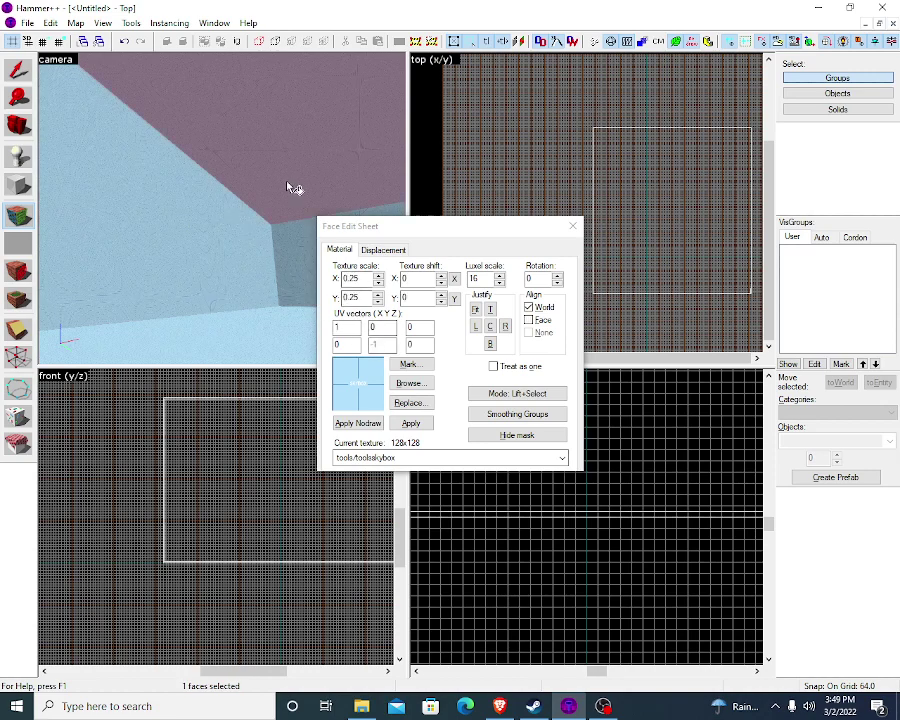
# Step: Select the room's ceiling face alone, followed by a single wall face
pyautogui.click(291, 187)
pyautogui.press('z')
pyautogui.press('z')
pyautogui.click(170, 211)
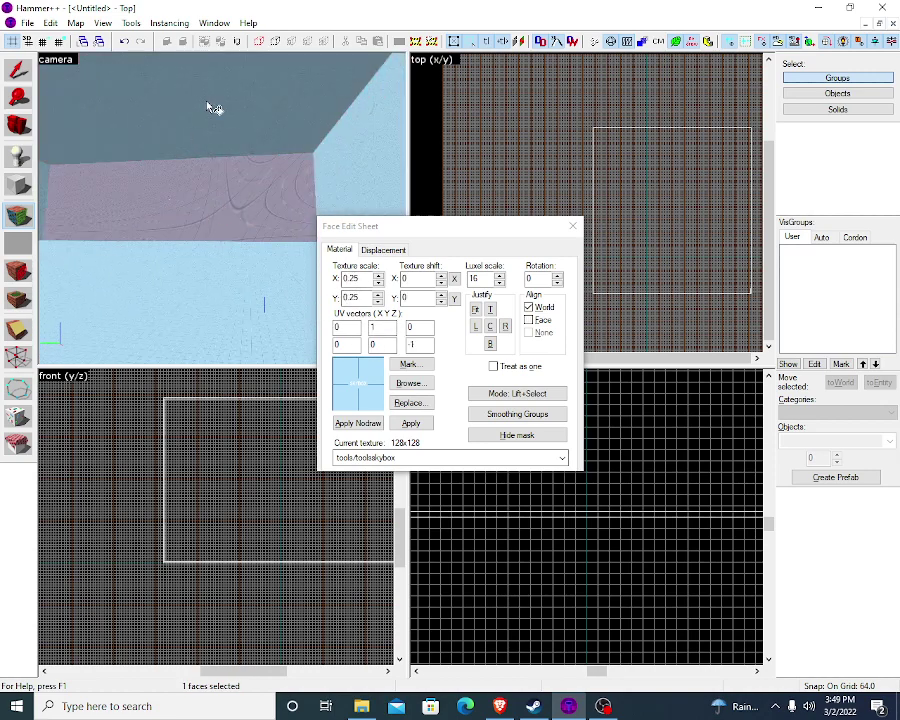
# Step: Clear the texture filter and look through the interface, wood, tool, tile and stone textures for a suitable material
pyautogui.click(410, 384)
pyautogui.press('BackSpace')
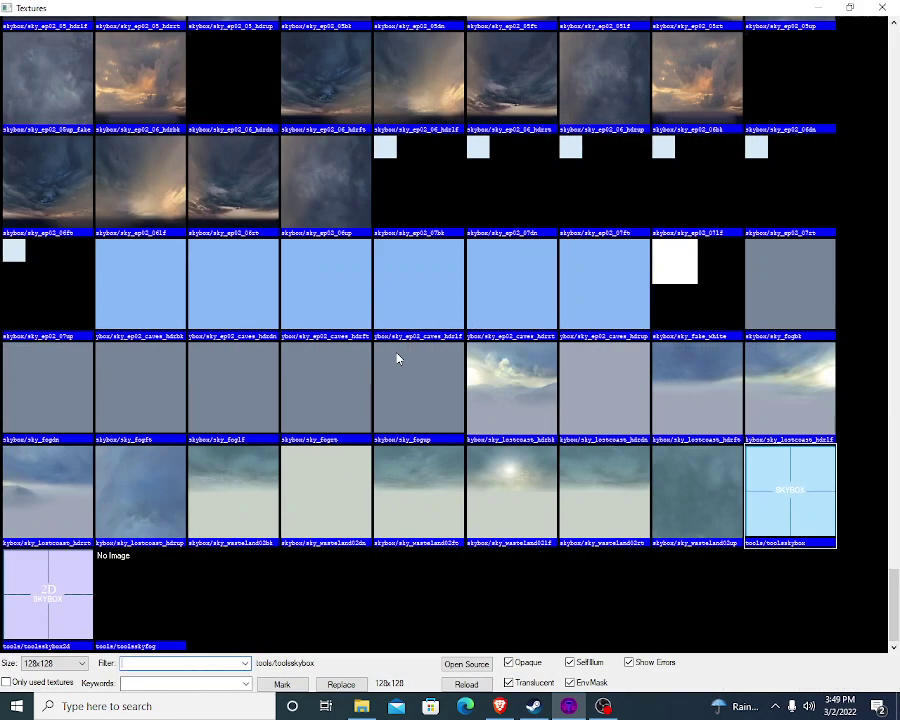
pyautogui.scroll(-10, 474, 376)
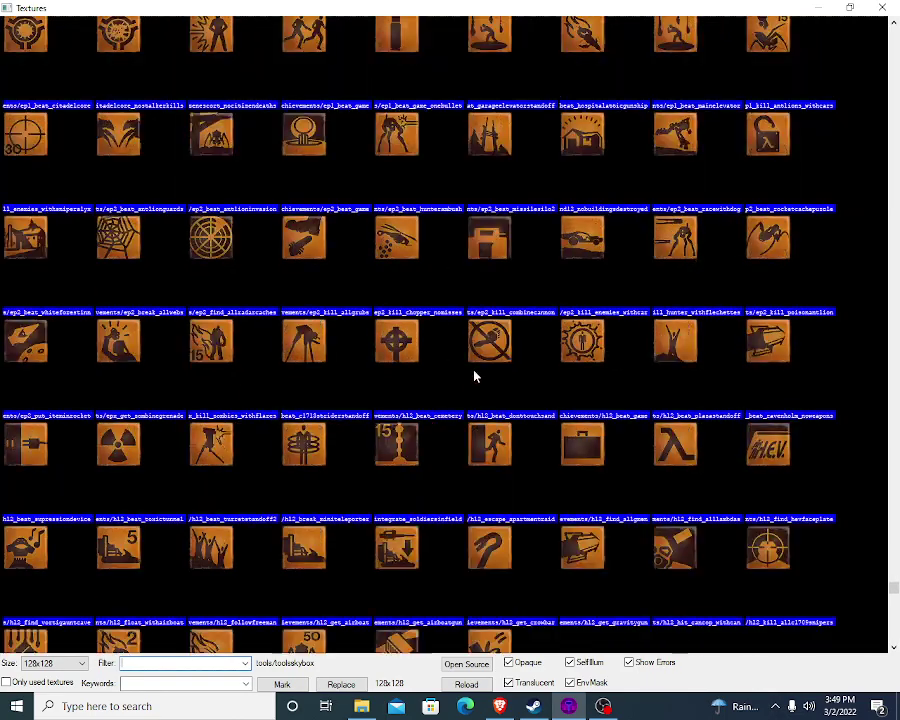
pyautogui.scroll(-4, 484, 372)
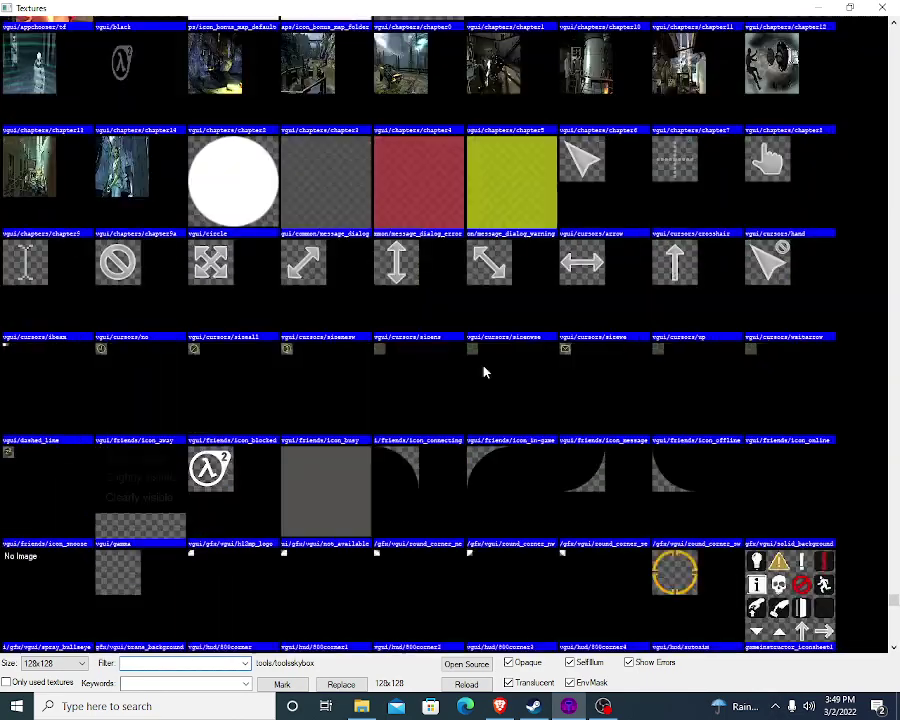
pyautogui.scroll(6, 484, 371)
pyautogui.scroll(-2, 484, 372)
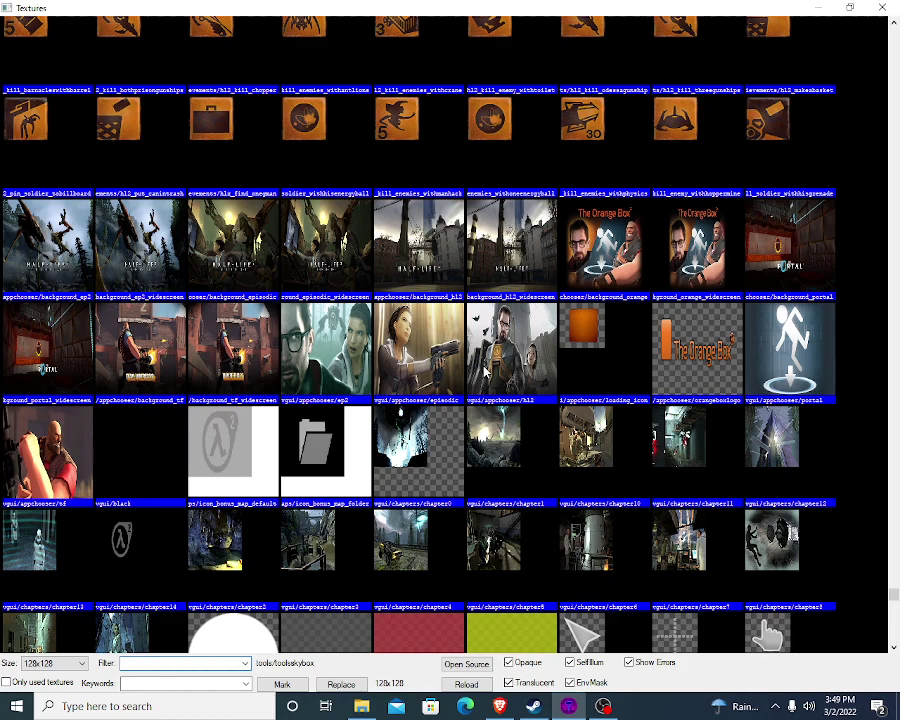
pyautogui.scroll(-15, 484, 372)
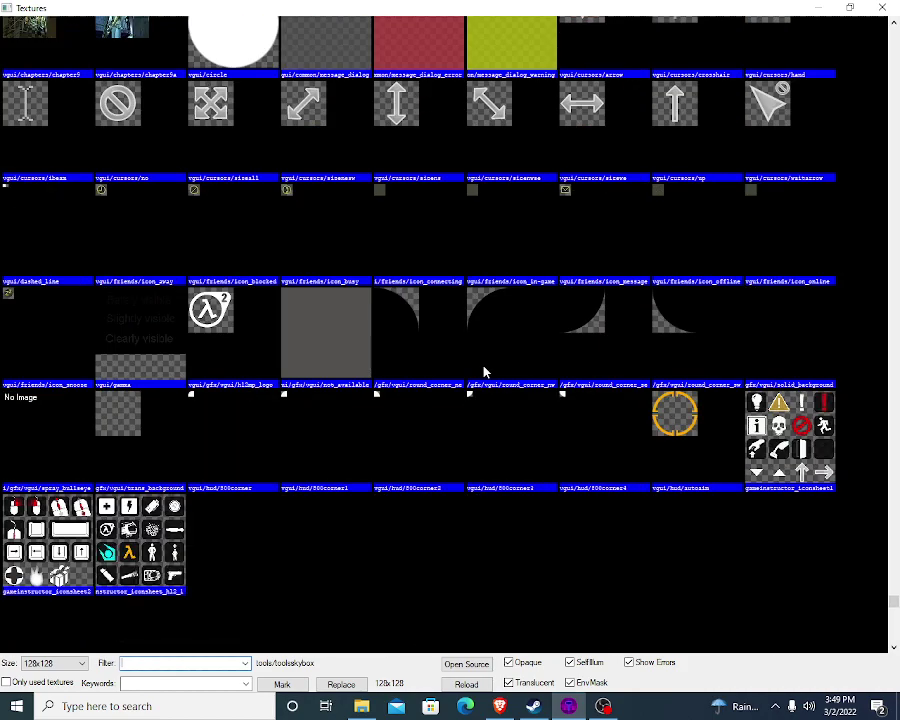
pyautogui.scroll(-4, 484, 372)
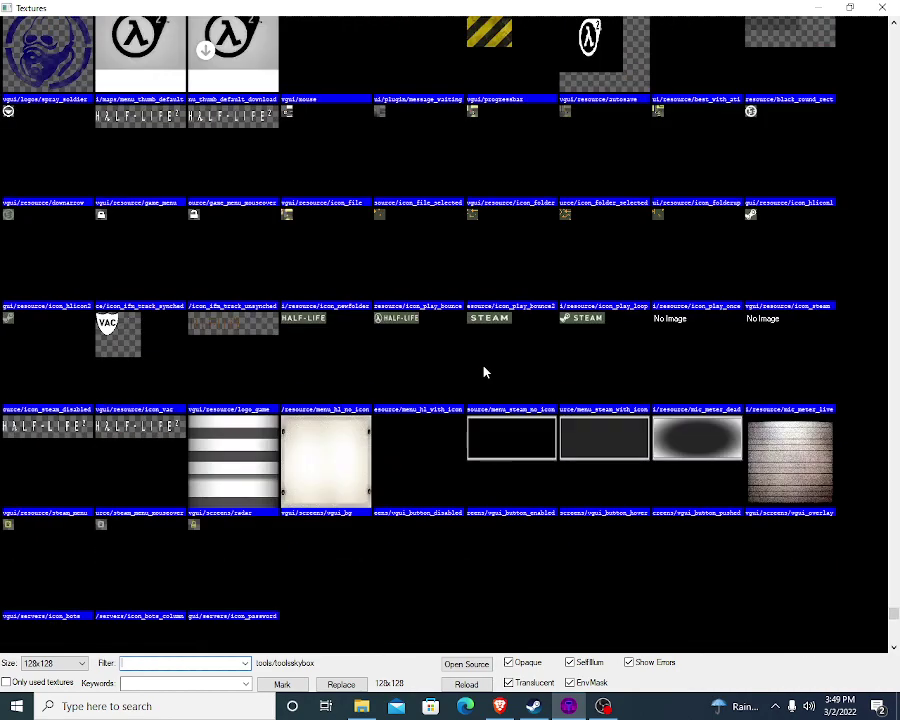
pyautogui.scroll(2, 484, 372)
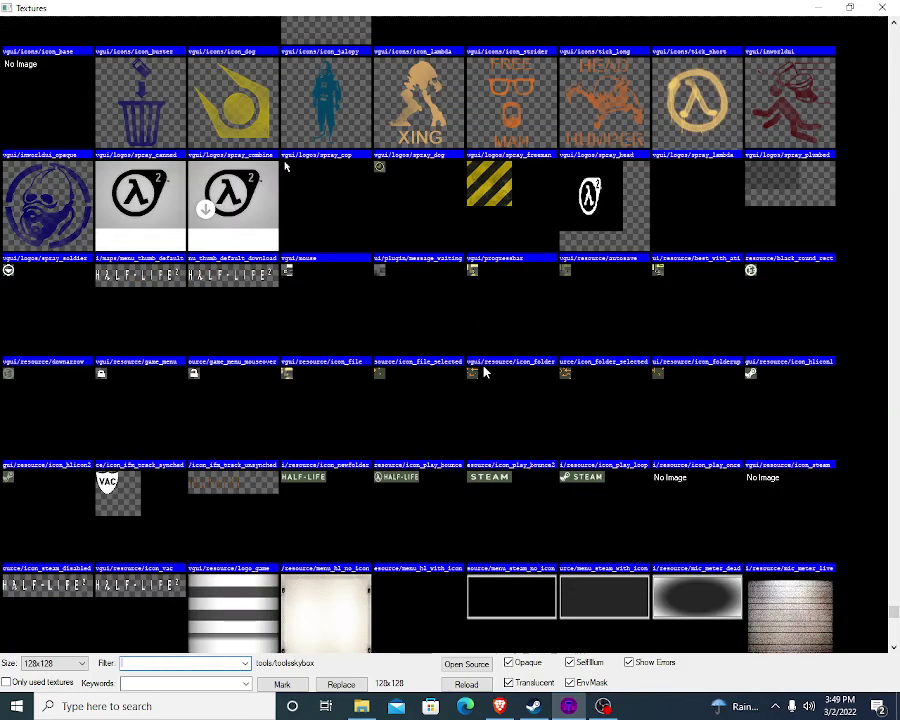
pyautogui.scroll(-10, 484, 372)
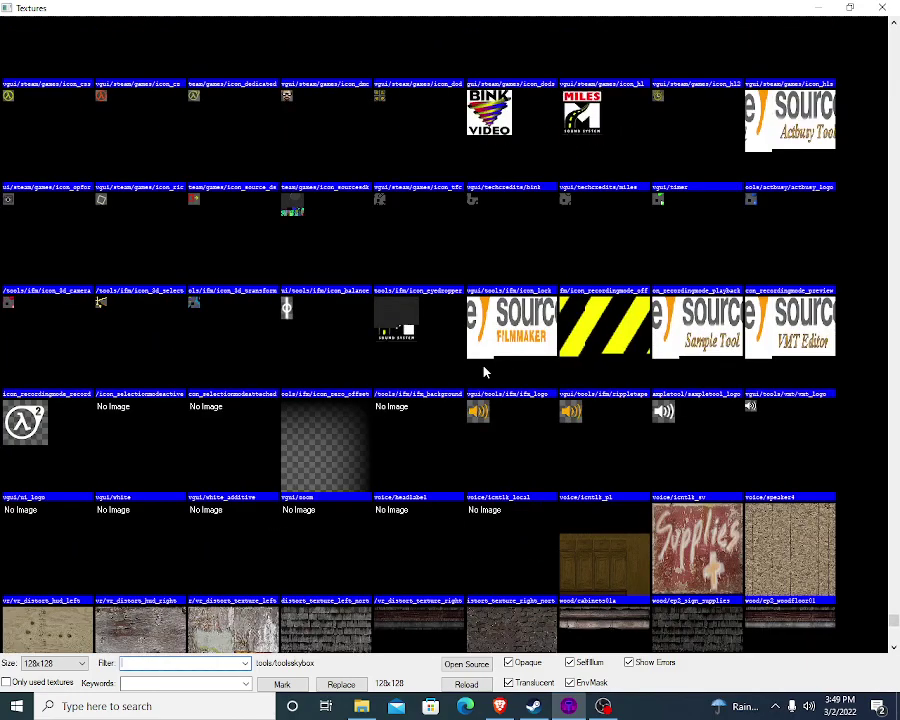
pyautogui.scroll(-6, 484, 372)
pyautogui.scroll(4, 484, 372)
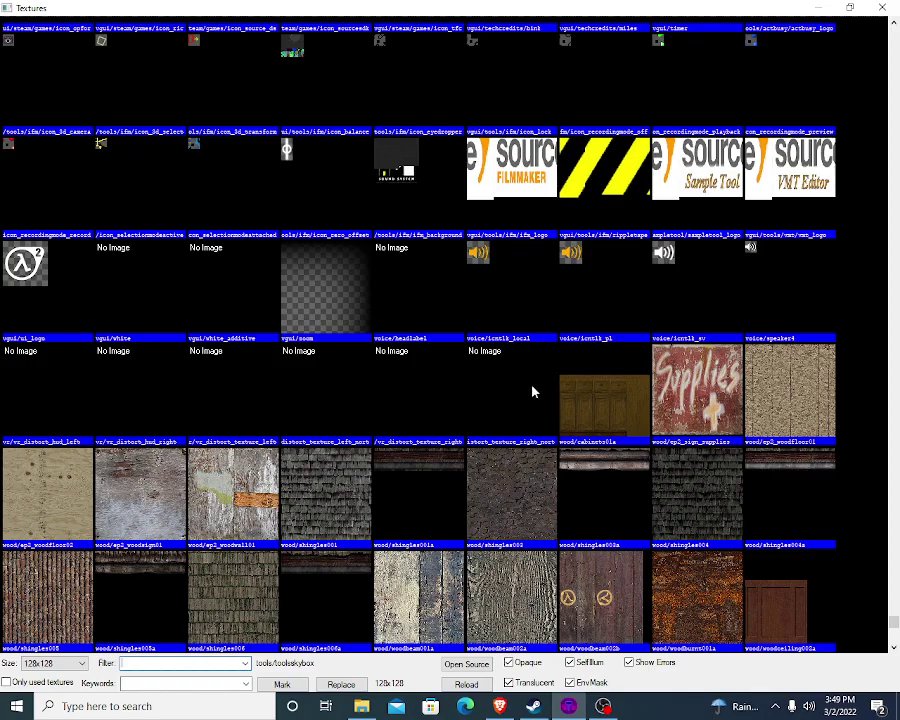
pyautogui.scroll(15, 530, 390)
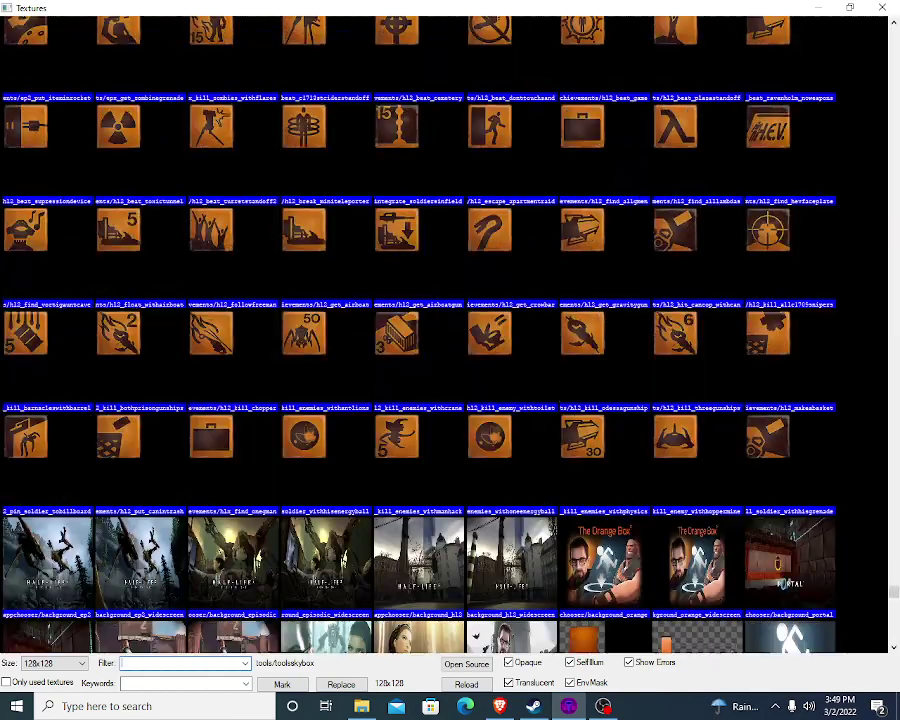
pyautogui.scroll(10, 296, 245)
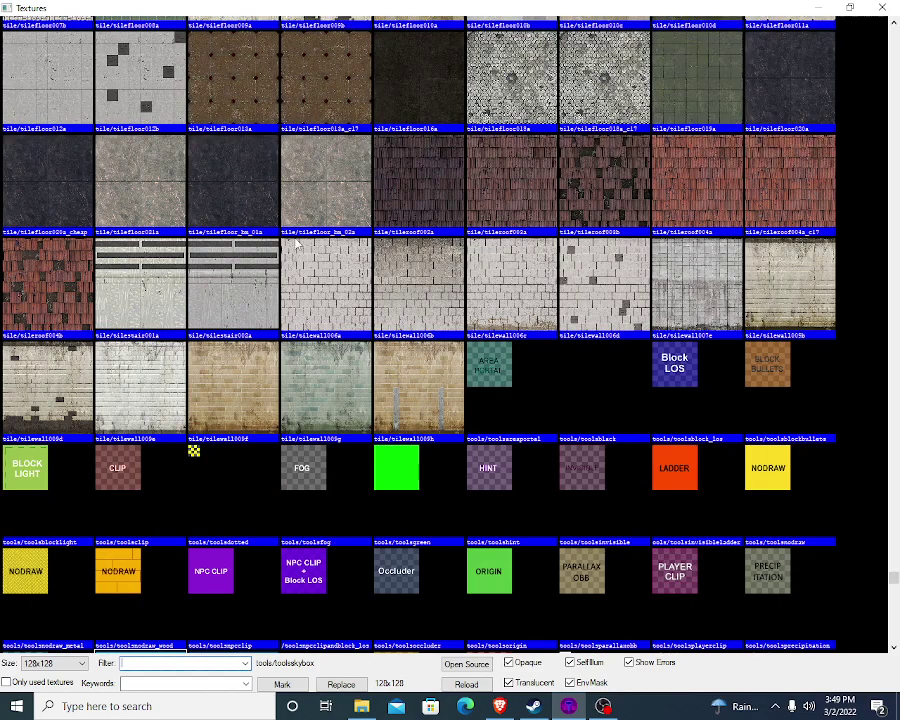
pyautogui.scroll(5, 252, 197)
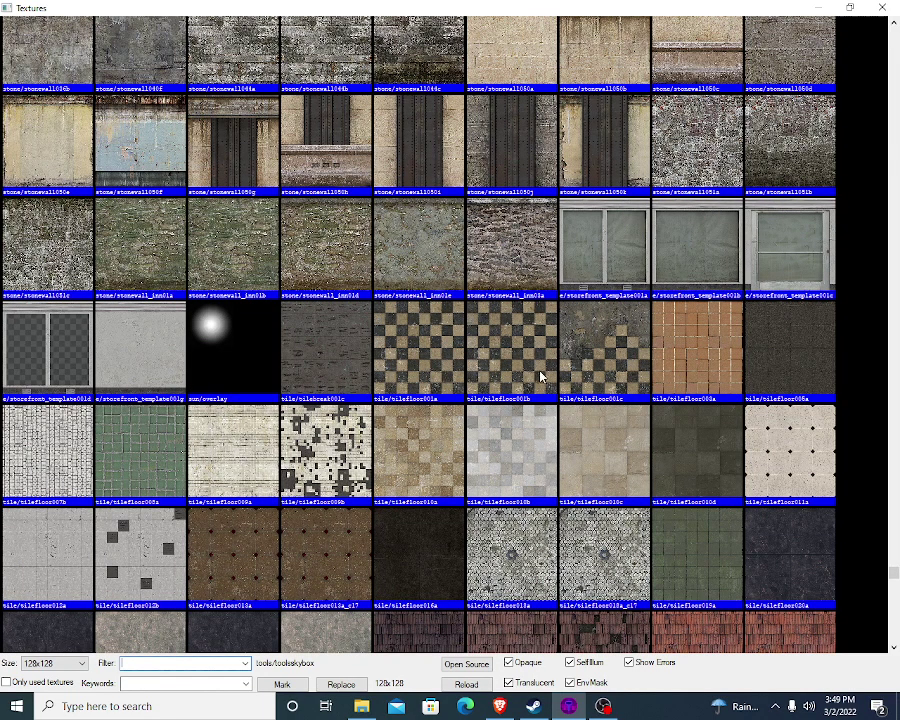
pyautogui.press('Escape')
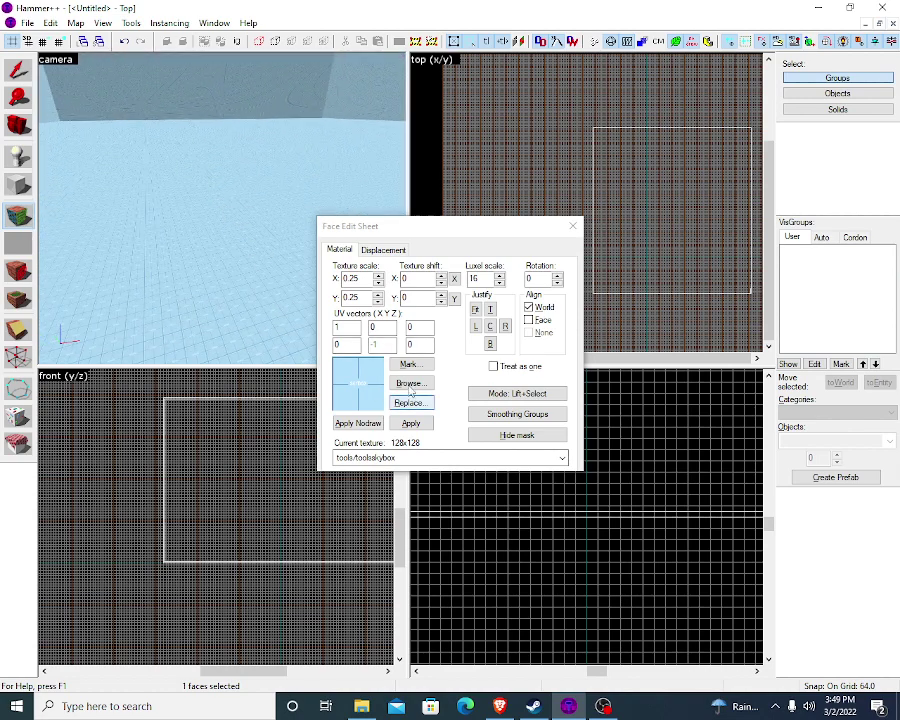
# Step: Filter the available textures by "grass" and choose nature/forest_grass_01 as the current texture
pyautogui.click(409, 384)
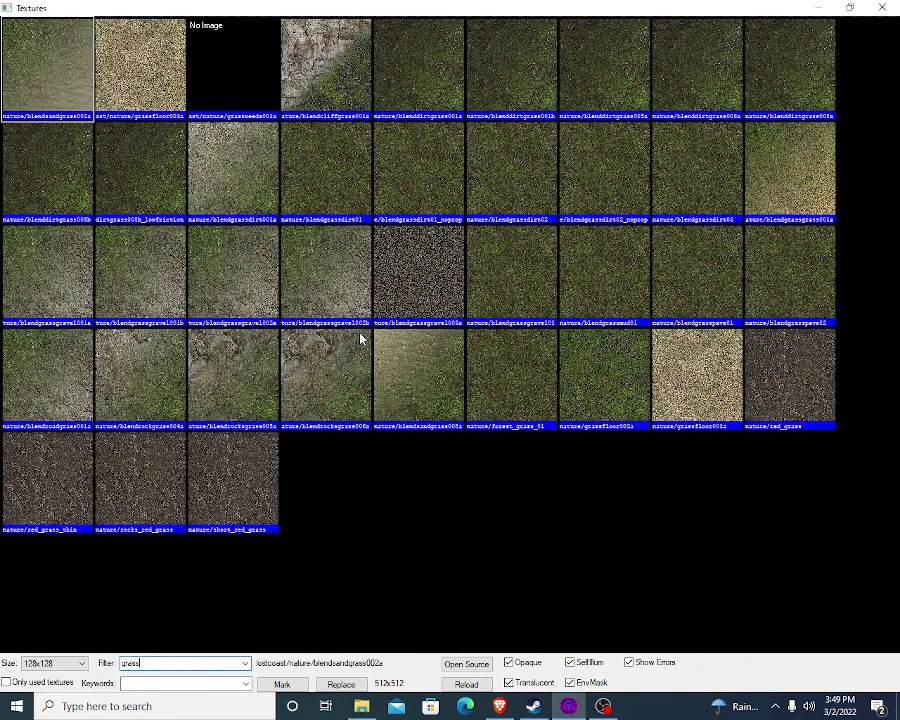
pyautogui.press('Down')
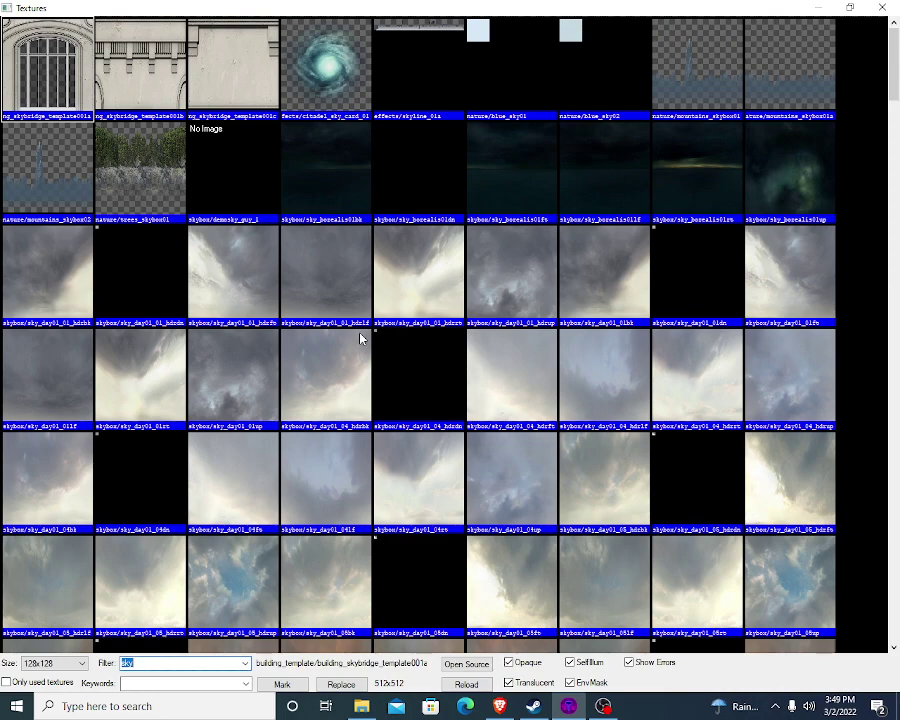
pyautogui.press('Down')
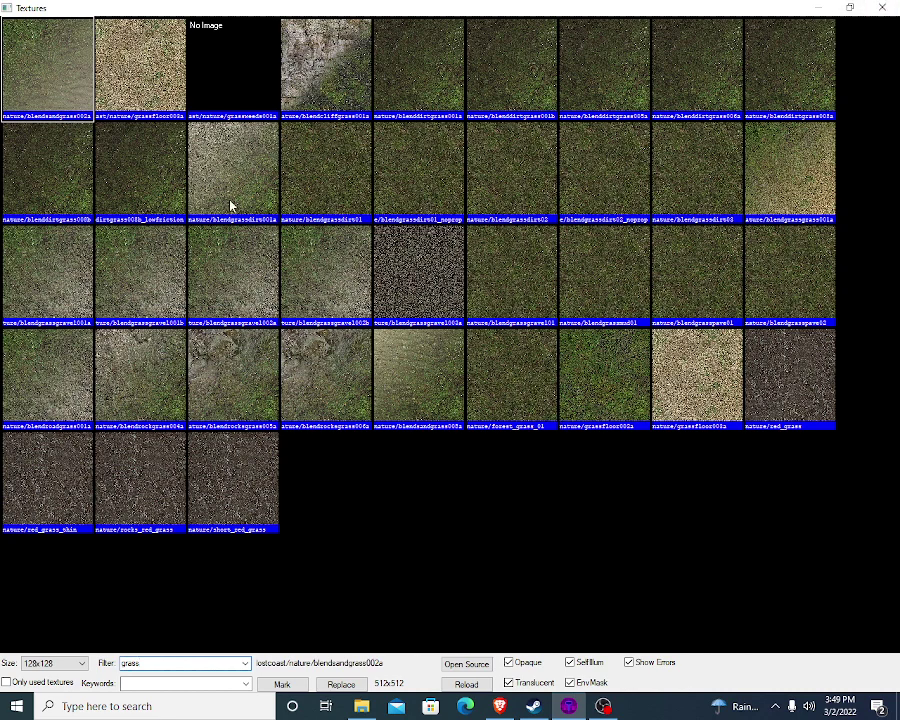
pyautogui.doubleClick(481, 360)
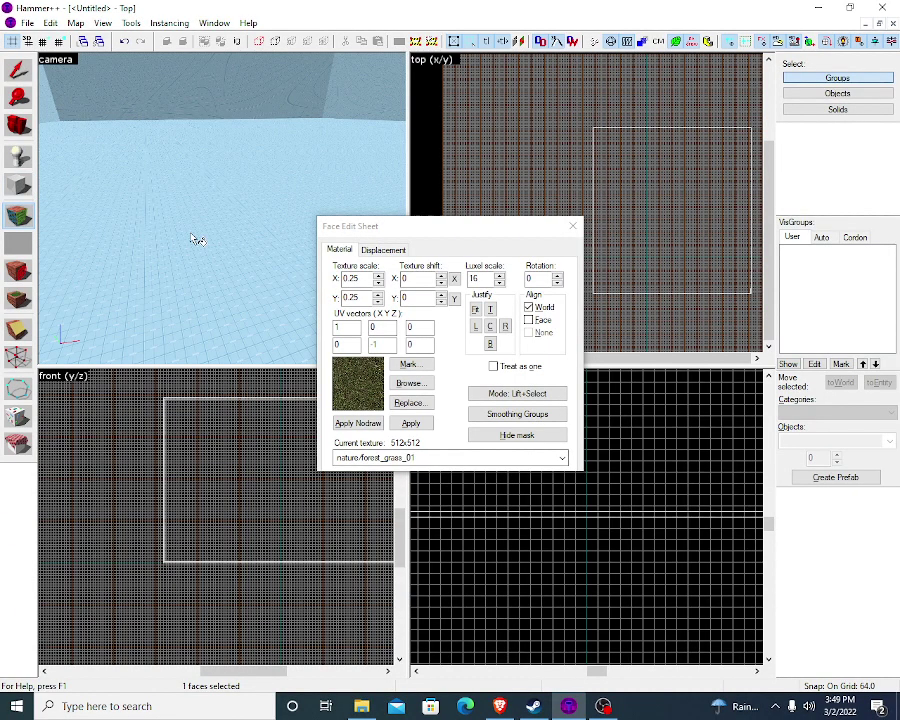
# Step: Apply nature/forest_grass_01 to the room's floor face, check it in the camera view and finish face editing
pyautogui.press('z')
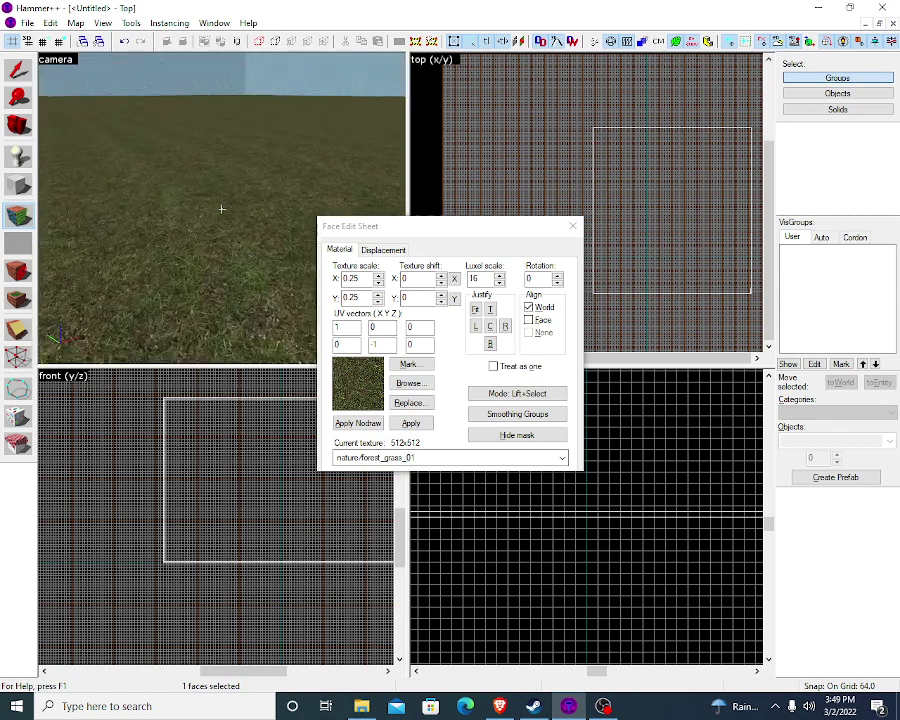
pyautogui.press('s')
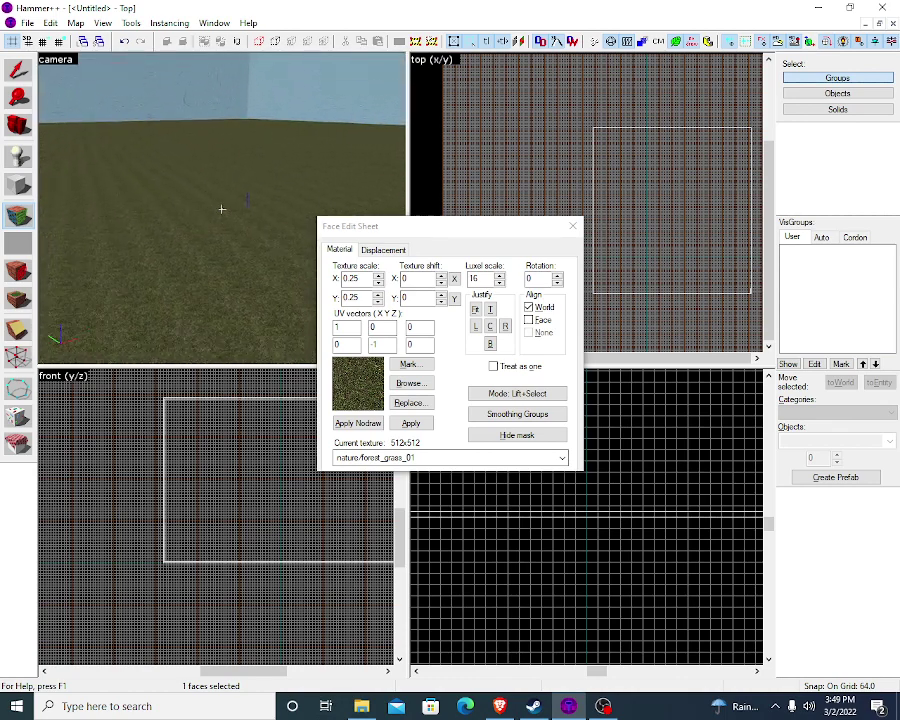
pyautogui.press('s')
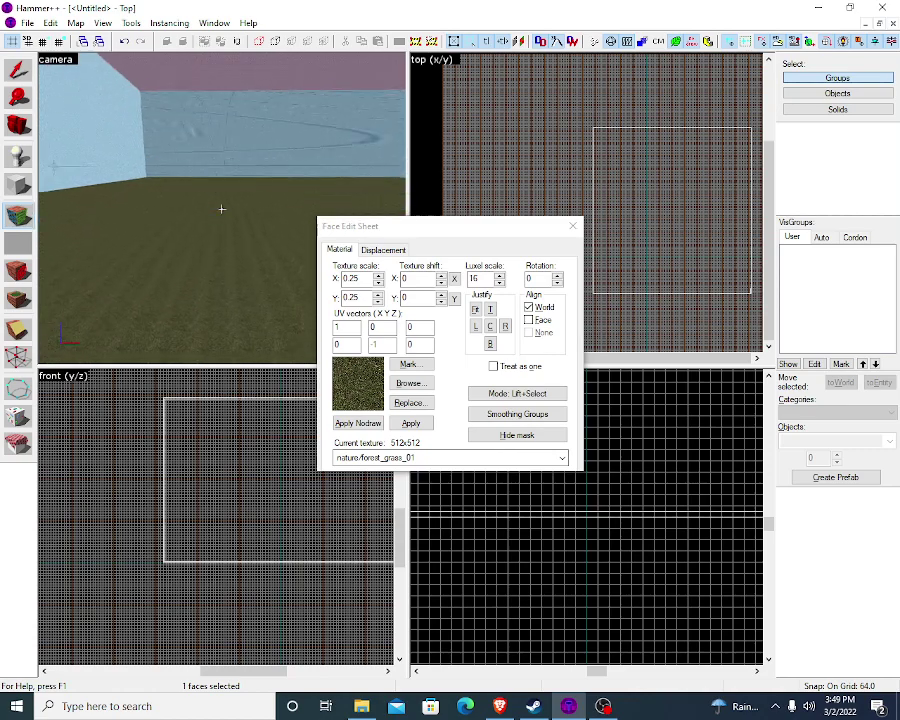
pyautogui.press('z')
pyautogui.click(572, 226)
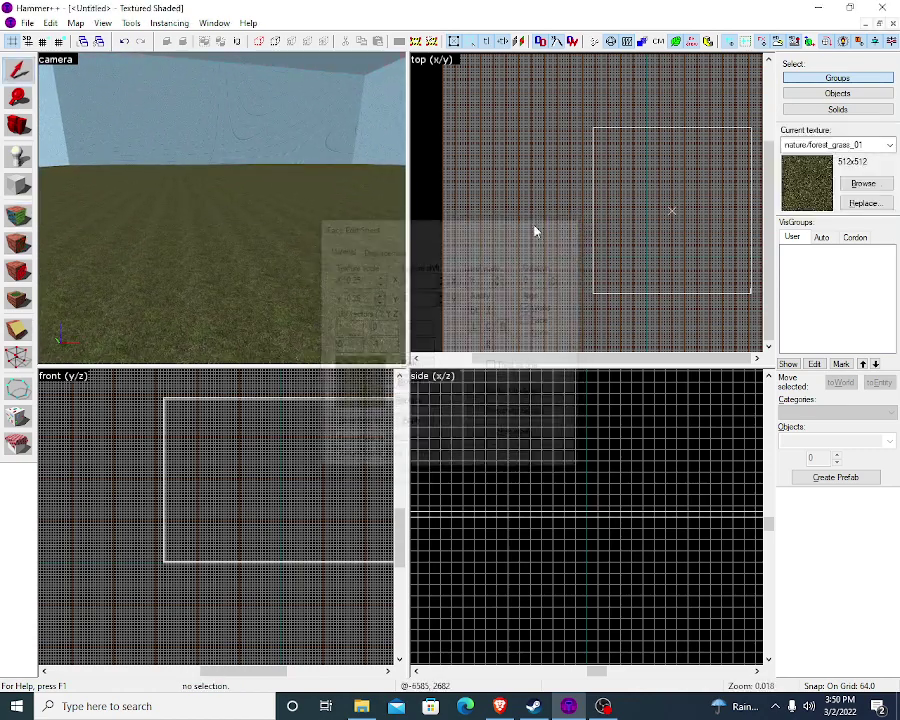
# Step: Outline a new block in the front view, resting on the room's floor, about 4352 units long and 768 units high
pyautogui.click(866, 185)
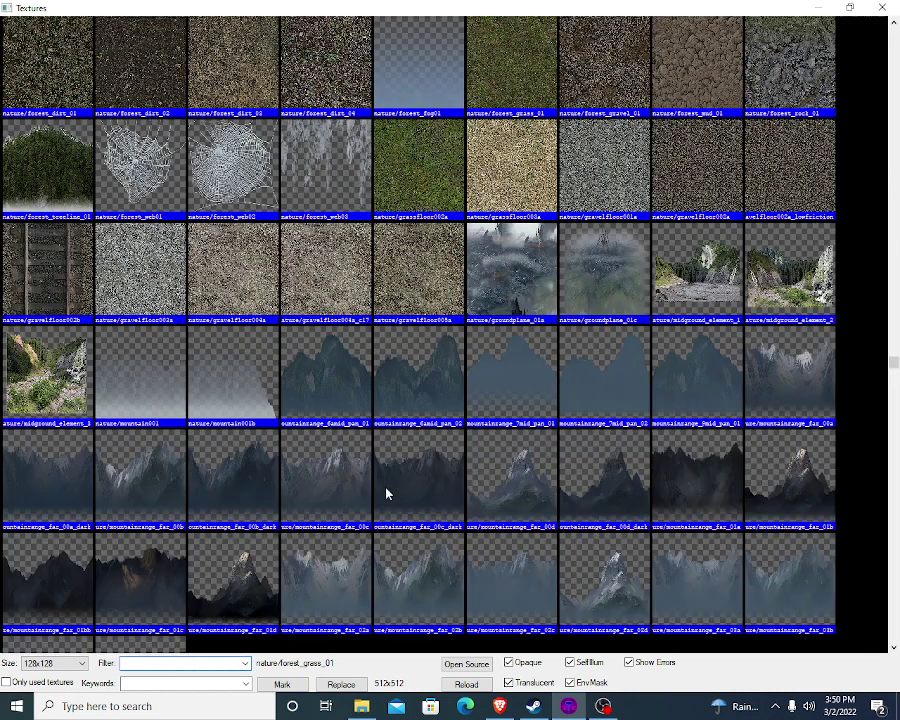
pyautogui.press('Escape')
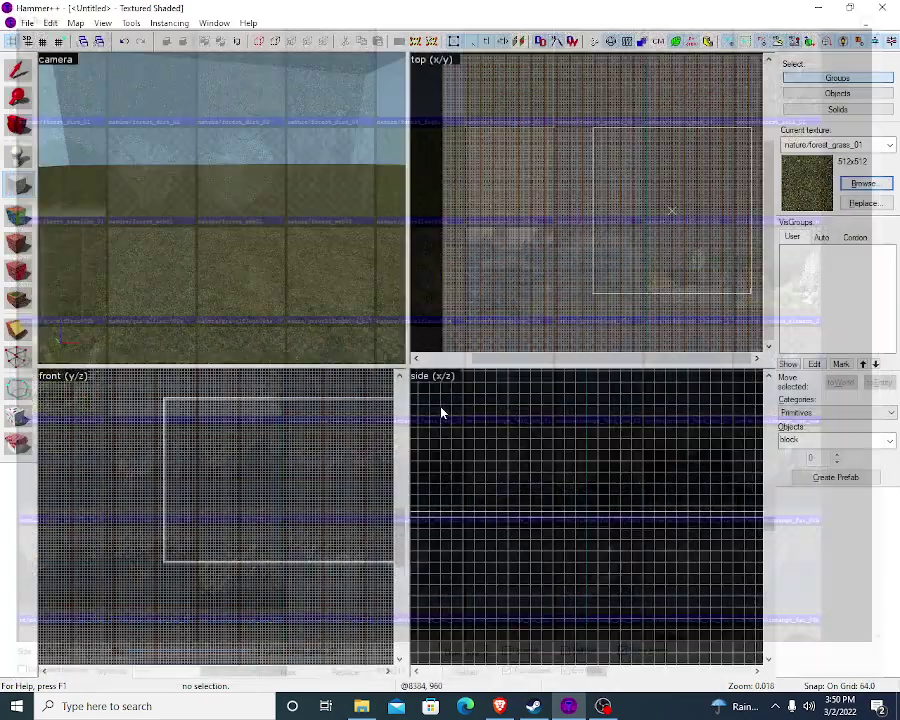
pyautogui.scroll(4, 629, 321)
pyautogui.scroll(-4, 297, 567)
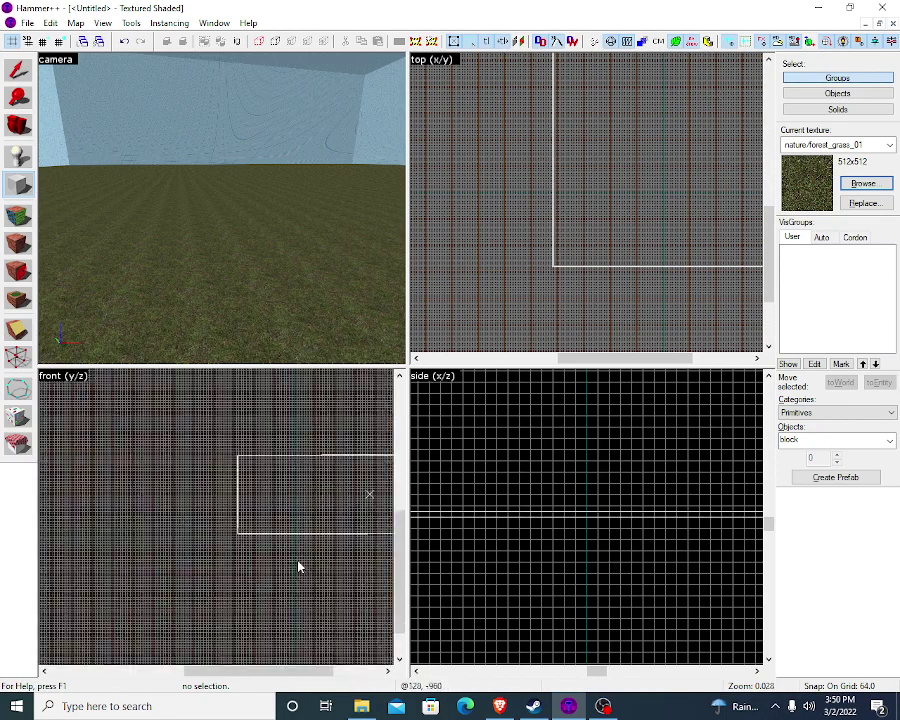
pyautogui.scroll(12, 255, 488)
pyautogui.scroll(2, 229, 418)
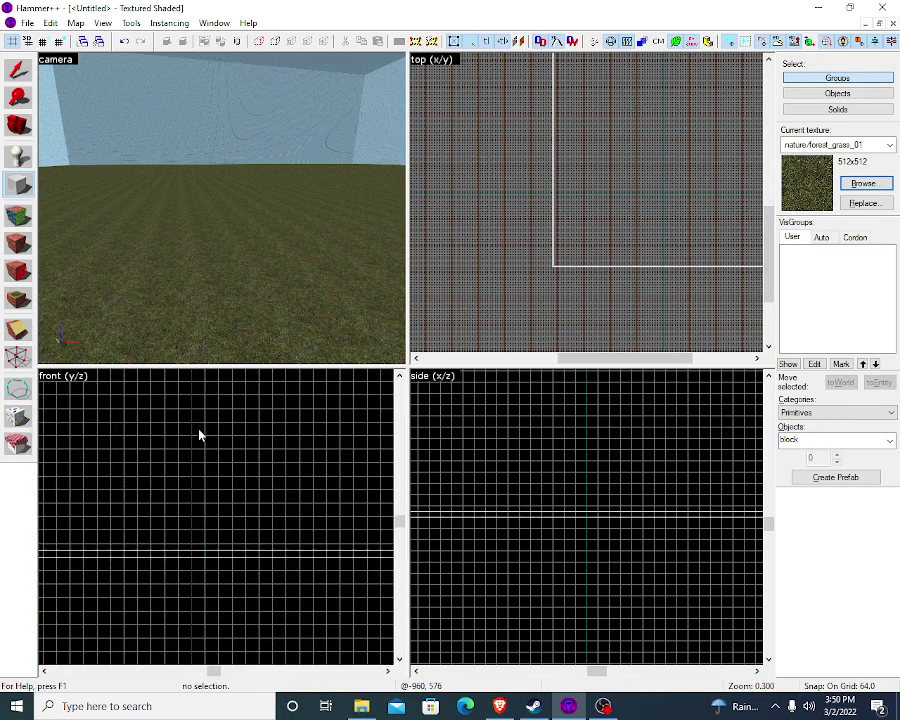
pyautogui.scroll(-7, 199, 435)
pyautogui.moveTo(153, 446); pyautogui.dragTo(388, 512)
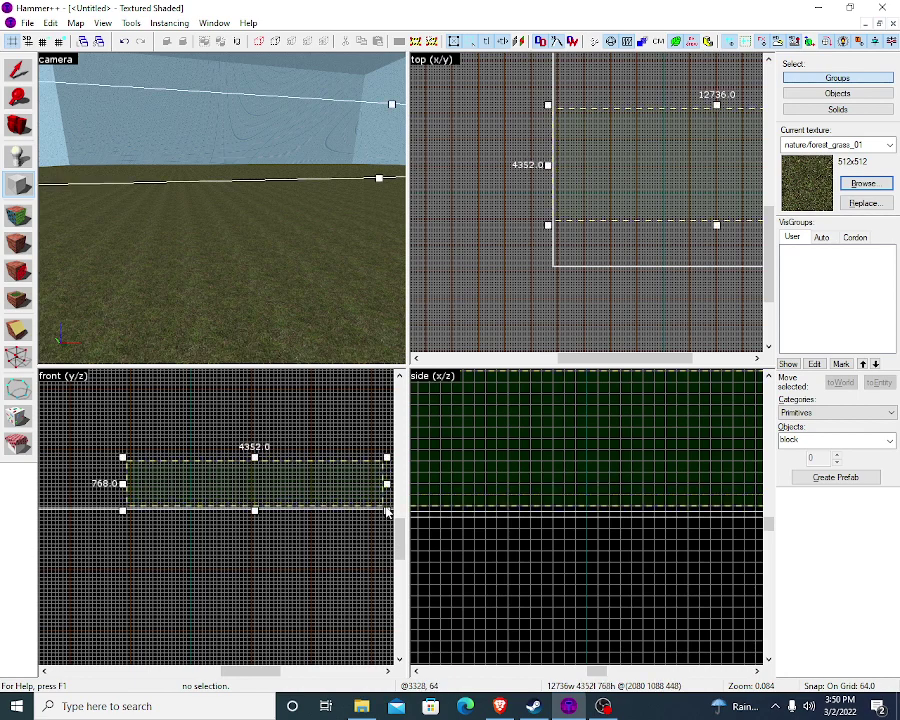
# Step: Reduce the block outline to about 3072 units wide, 1984 units long and 512 units high
pyautogui.press('z')
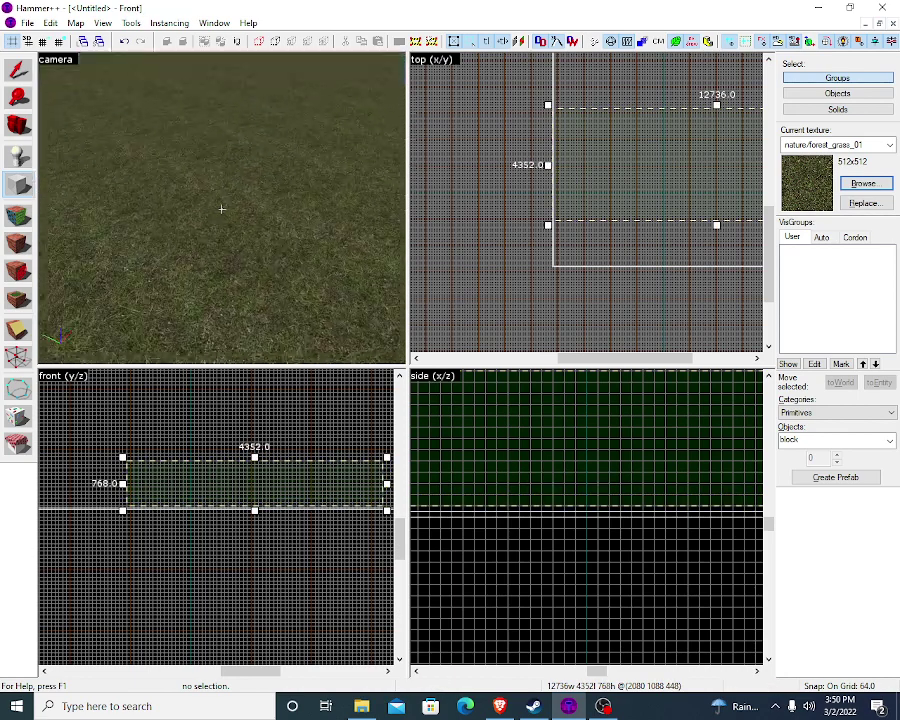
pyautogui.press('z')
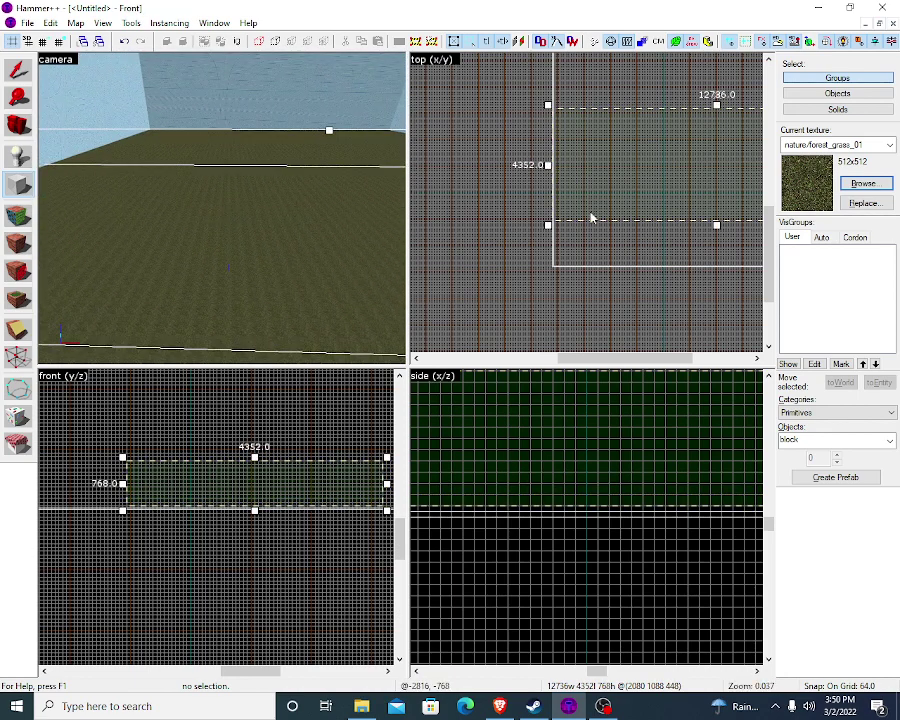
pyautogui.press('Right')
pyautogui.press('Up')
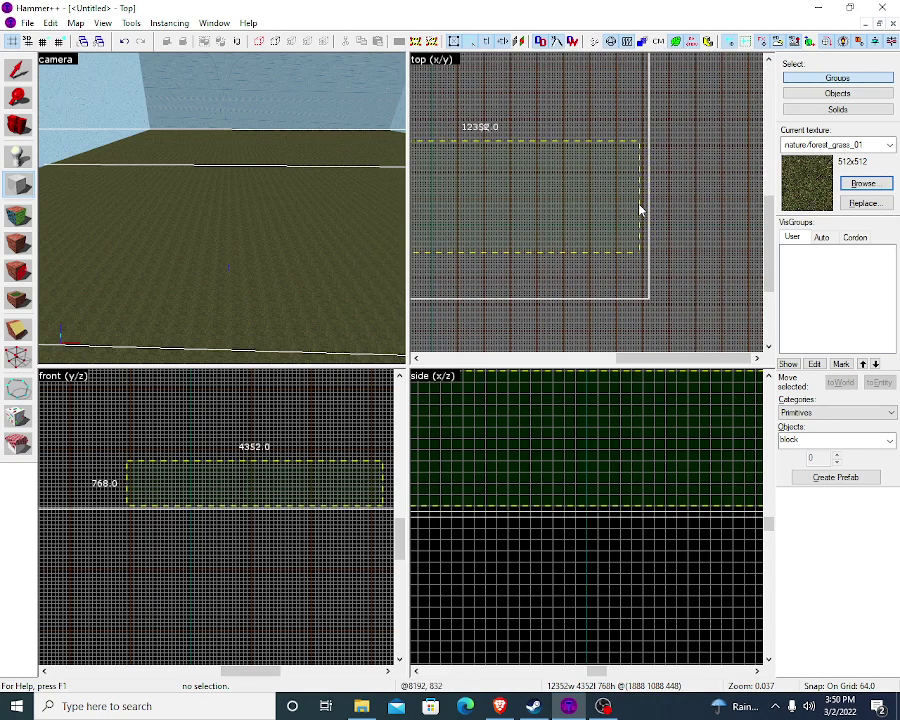
pyautogui.press('Left')
pyautogui.press('Left')
pyautogui.press('Left')
pyautogui.press('Up')
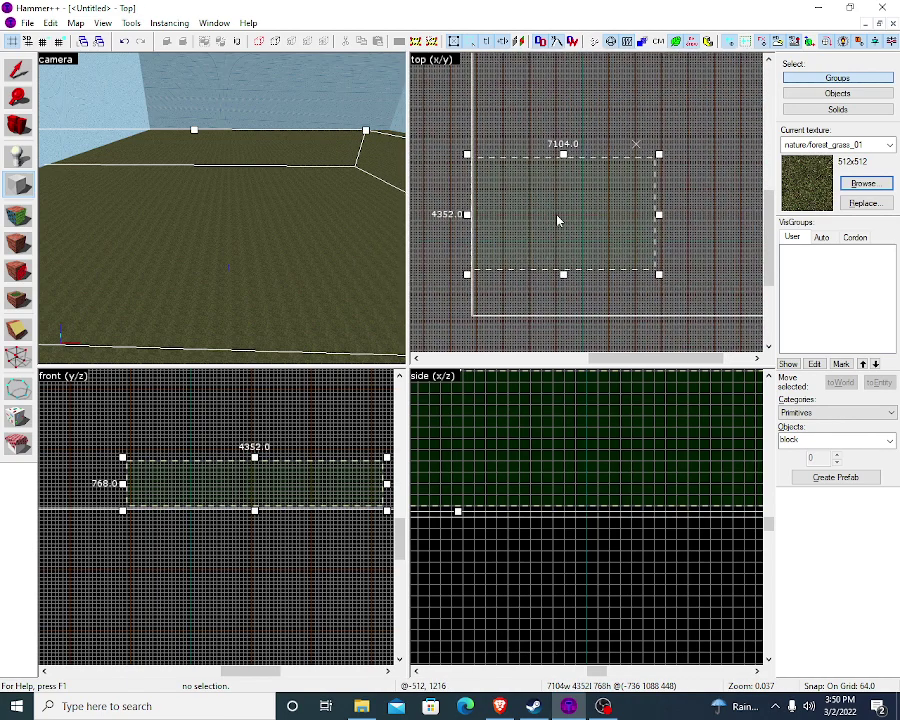
pyautogui.moveTo(468, 220); pyautogui.dragTo(571, 218)
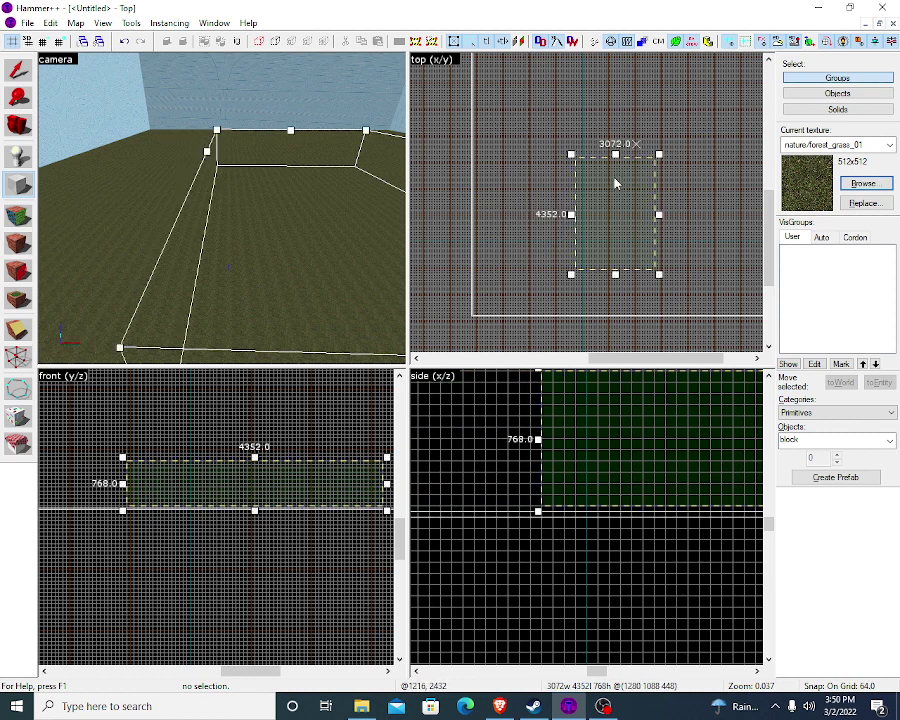
pyautogui.moveTo(616, 158); pyautogui.dragTo(606, 216)
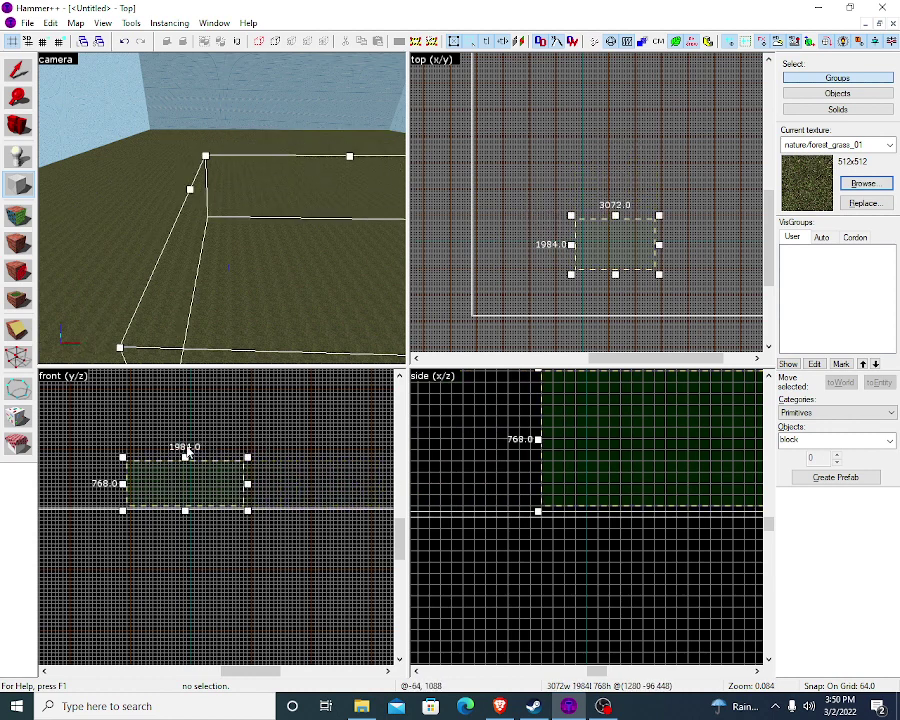
pyautogui.moveTo(184, 462); pyautogui.dragTo(188, 479)
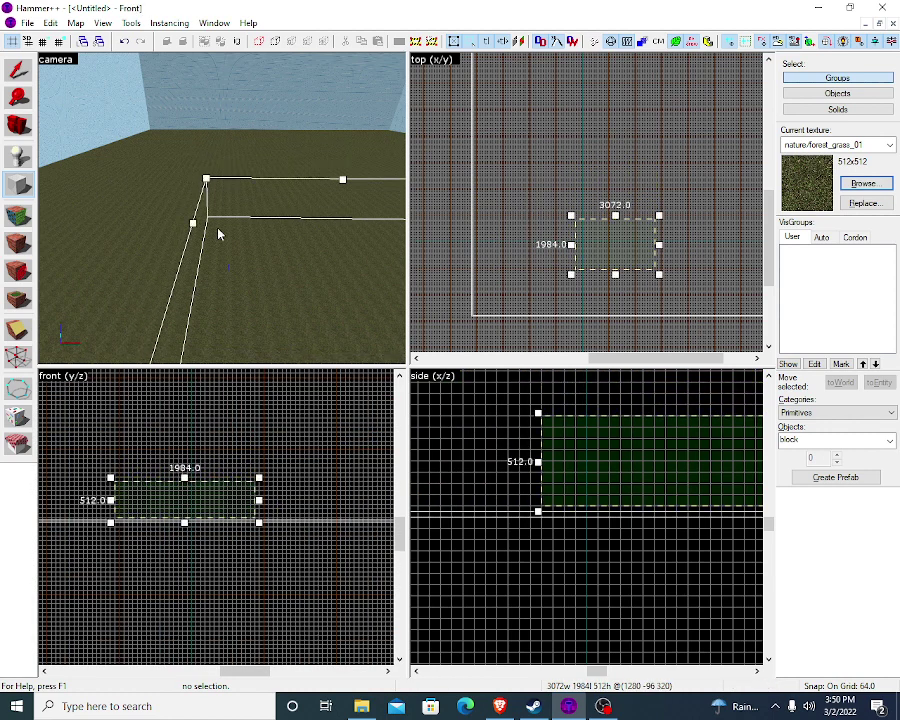
# Step: Enlarge the block outline's footprint in the top view to about 3904 units wide and 3392 units long
pyautogui.moveTo(219, 233); pyautogui.dragTo(224, 214)
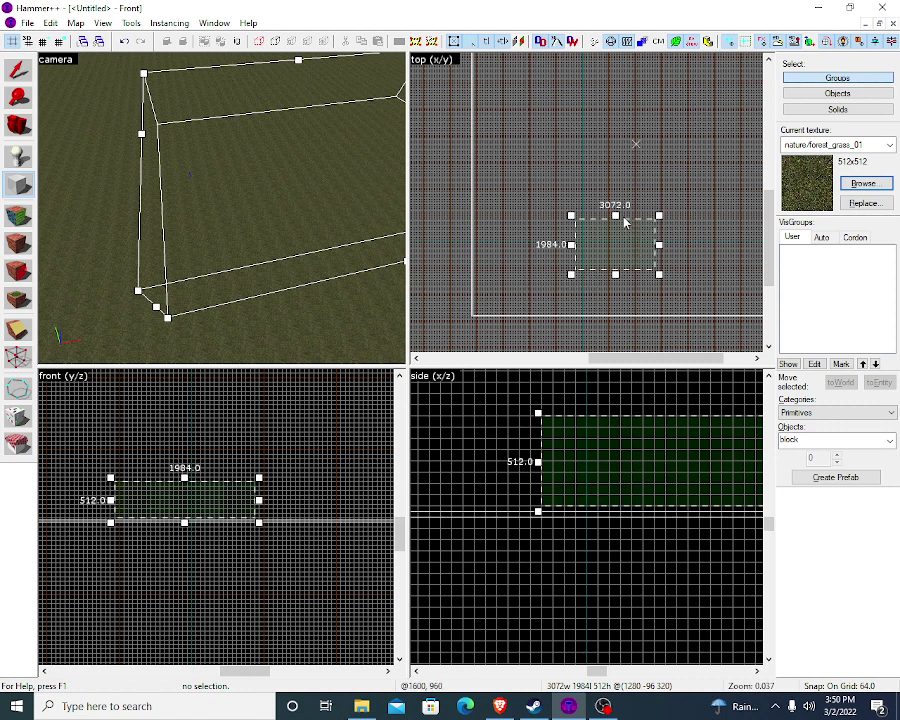
pyautogui.moveTo(617, 225); pyautogui.dragTo(617, 197)
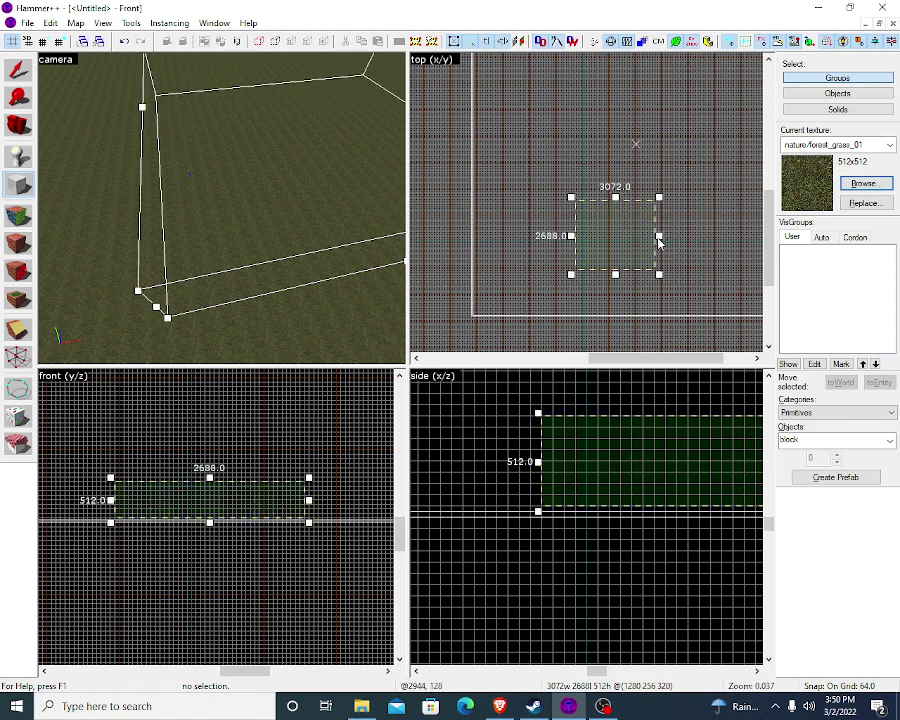
pyautogui.moveTo(665, 243); pyautogui.dragTo(677, 244)
pyautogui.moveTo(572, 238); pyautogui.dragTo(566, 240)
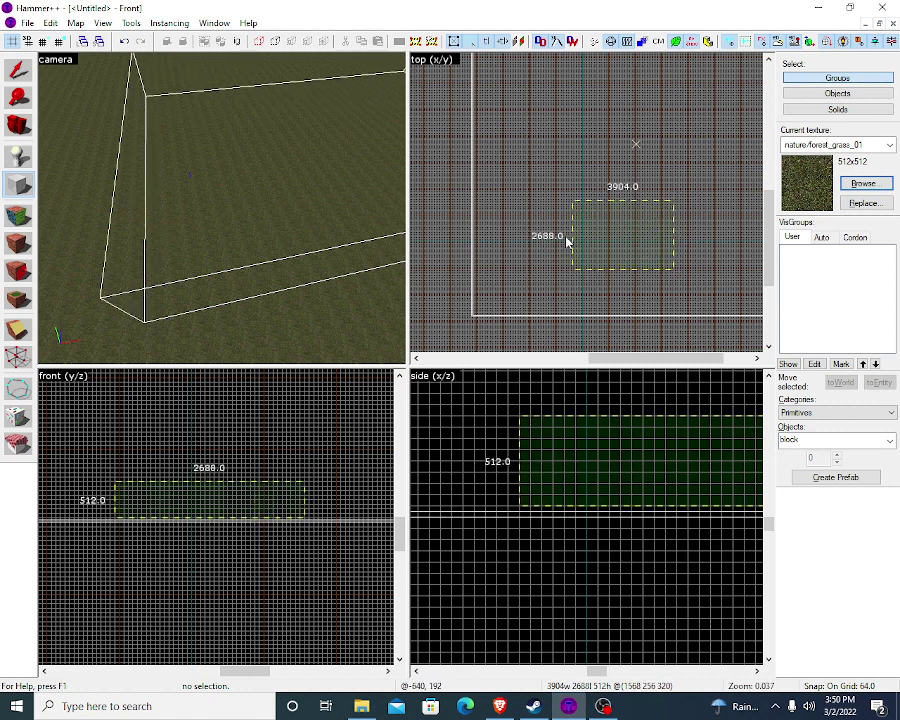
pyautogui.moveTo(627, 284); pyautogui.dragTo(627, 297)
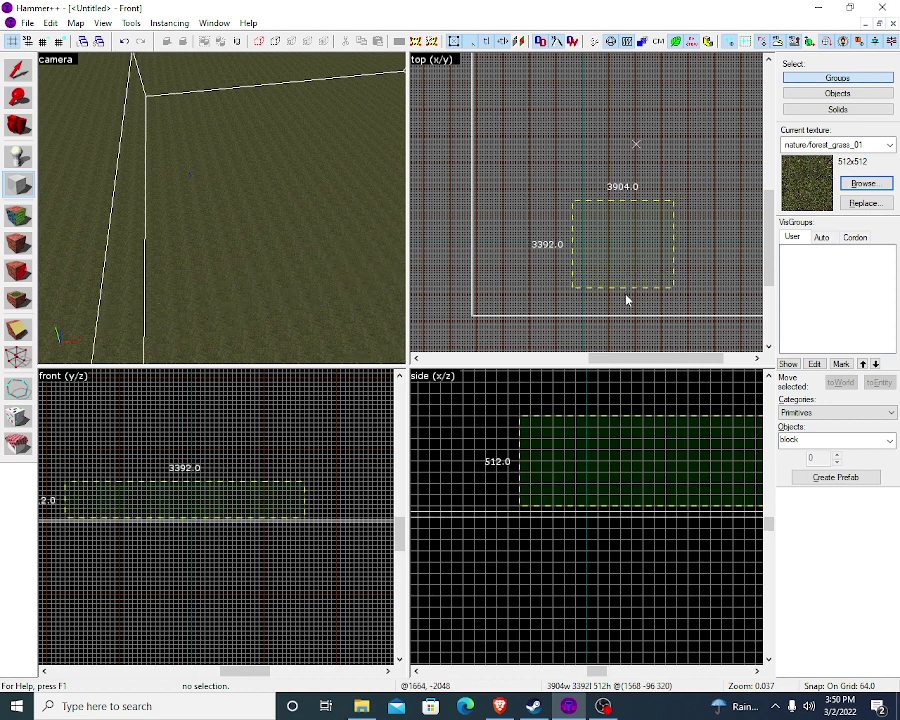
# Step: Create the grass-textured block from the outline and hollow it with walls 32 units thick
pyautogui.press('Return')
pyautogui.press('z')
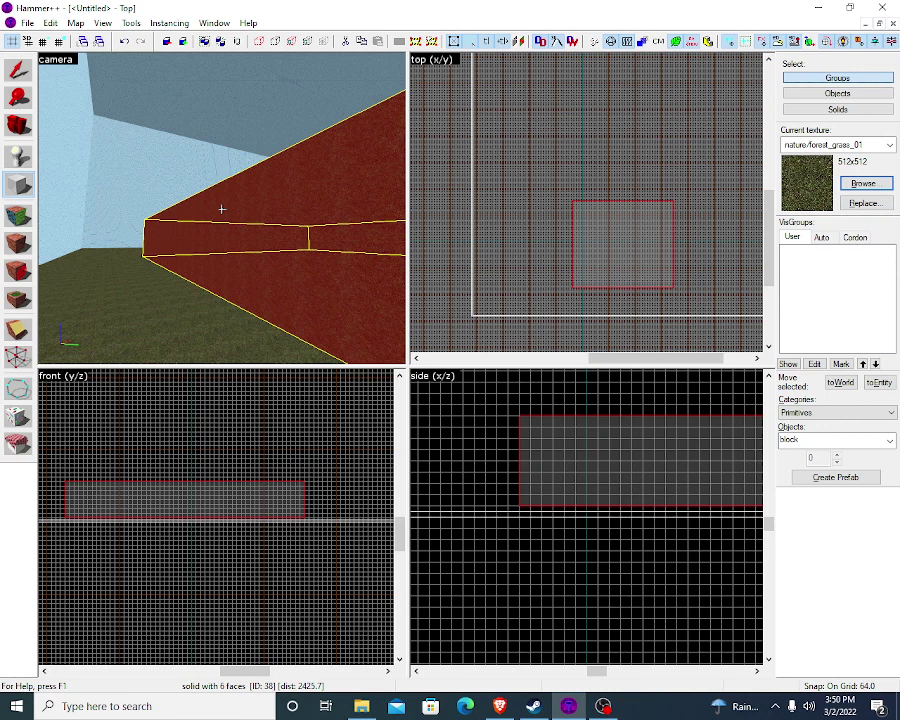
pyautogui.click(131, 22)
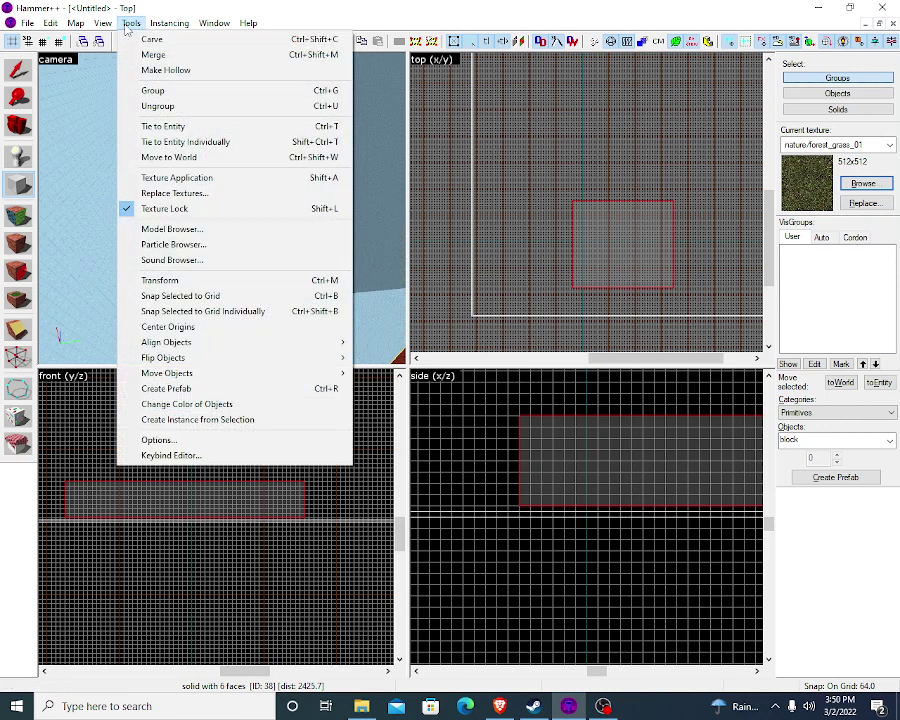
pyautogui.click(166, 69)
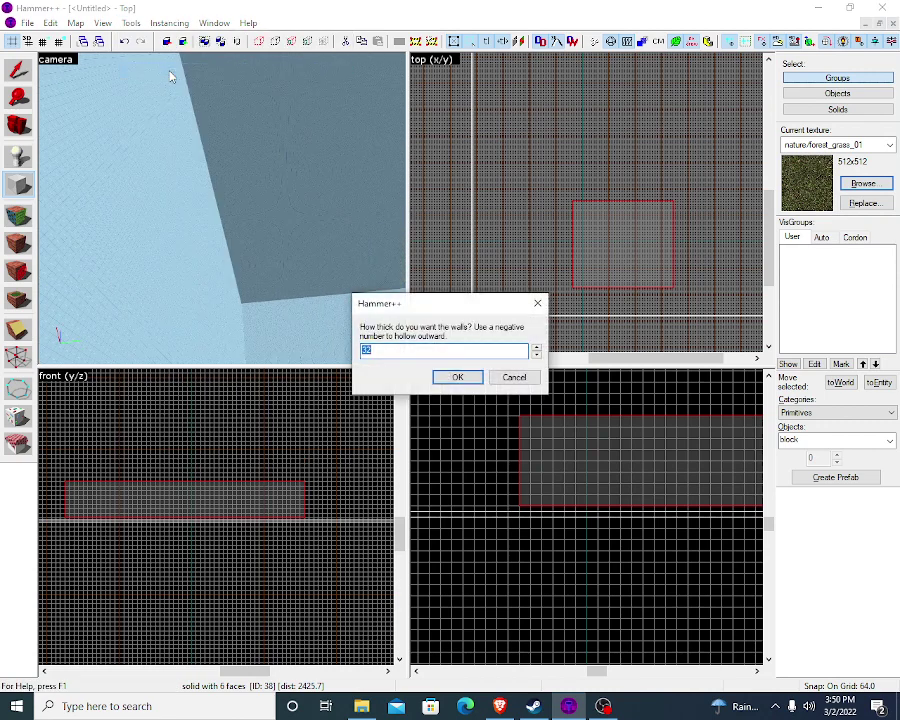
pyautogui.click(457, 377)
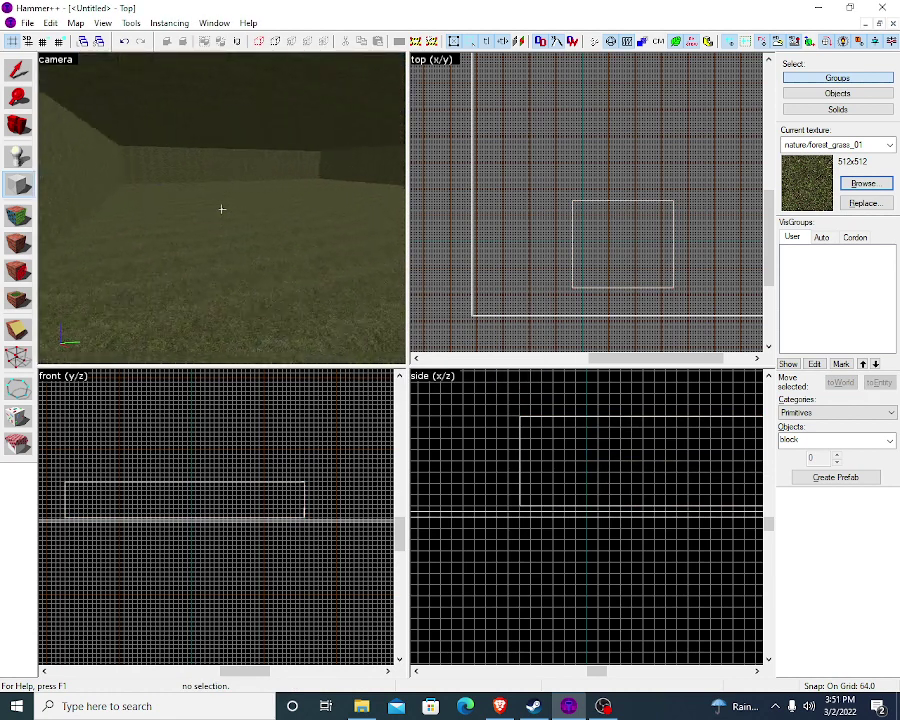
# Step: Examine the hollow grass block from inside and outside in the camera view
pyautogui.press('w')
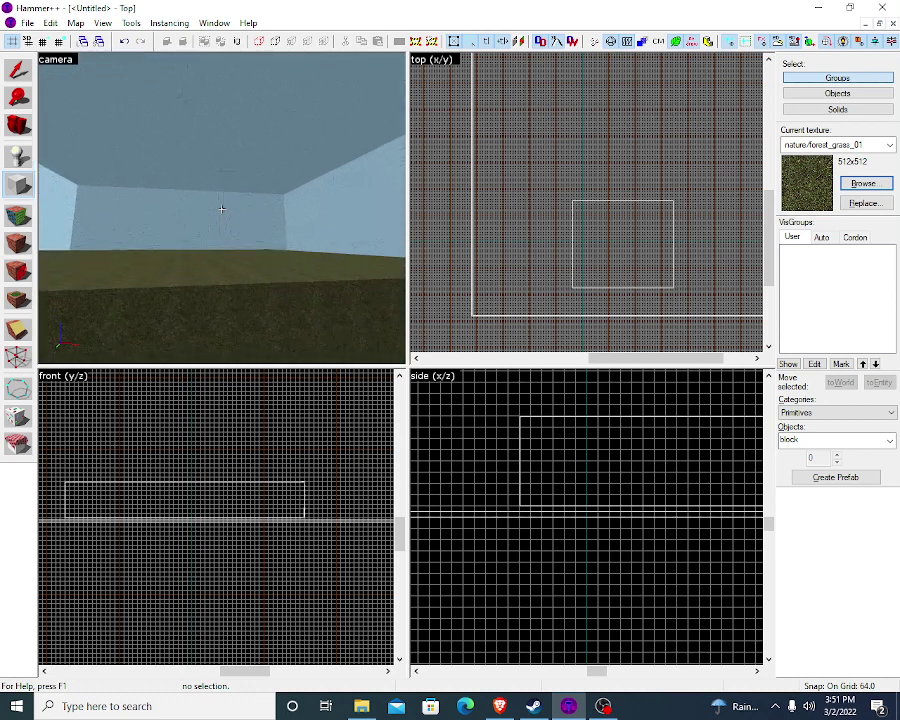
pyautogui.press('s')
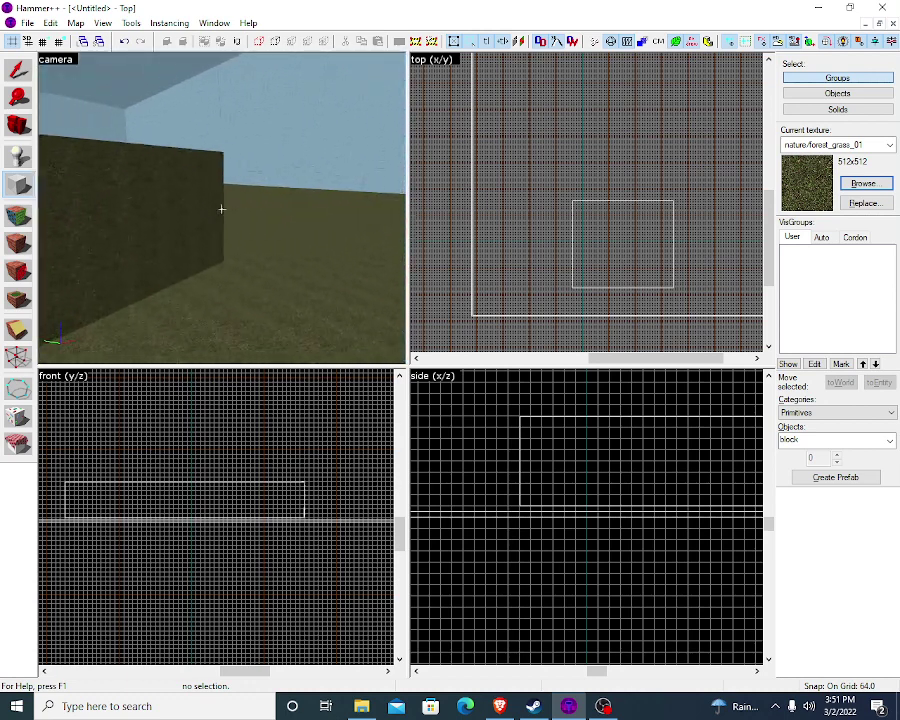
pyautogui.press('w')
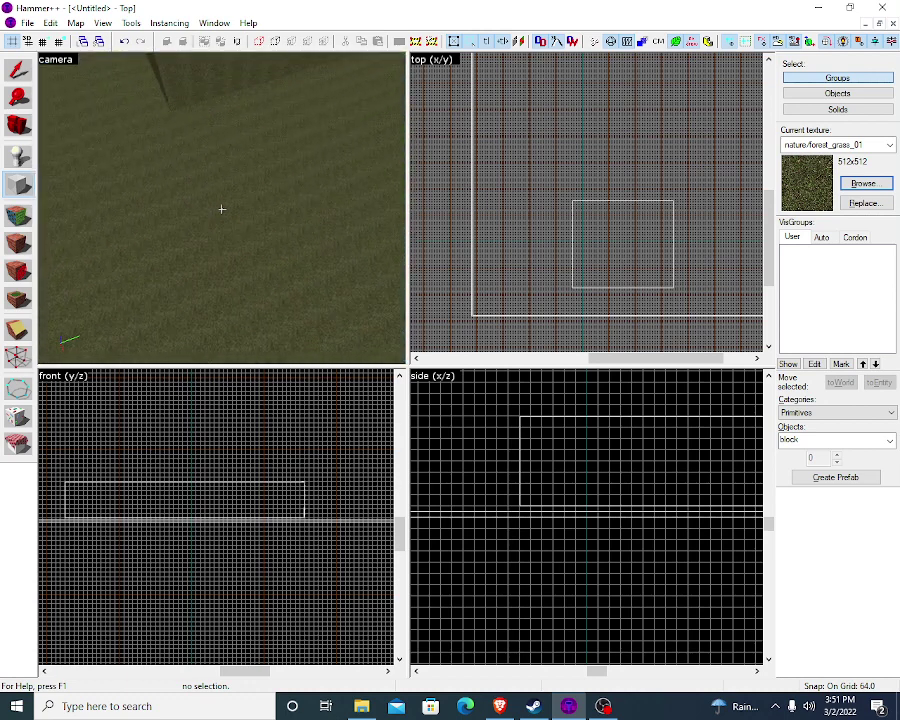
pyautogui.press('w')
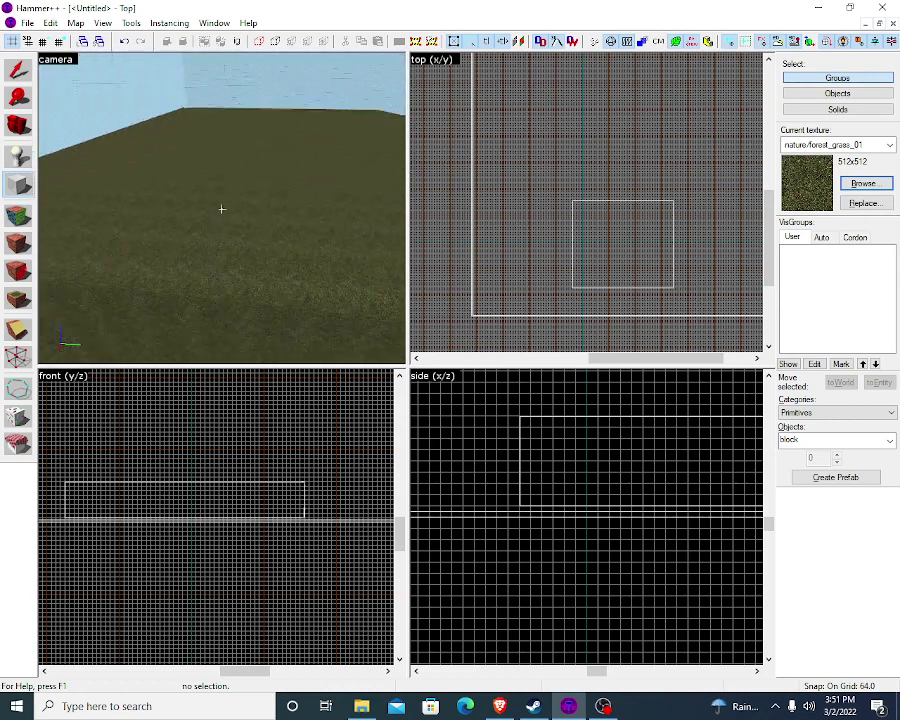
pyautogui.press('w')
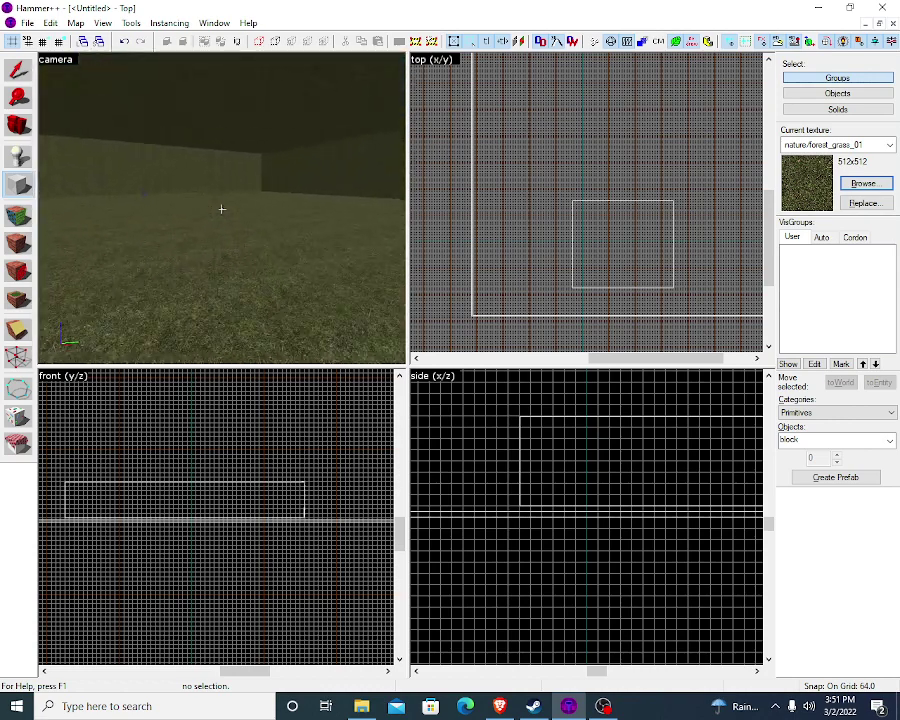
pyautogui.press('w')
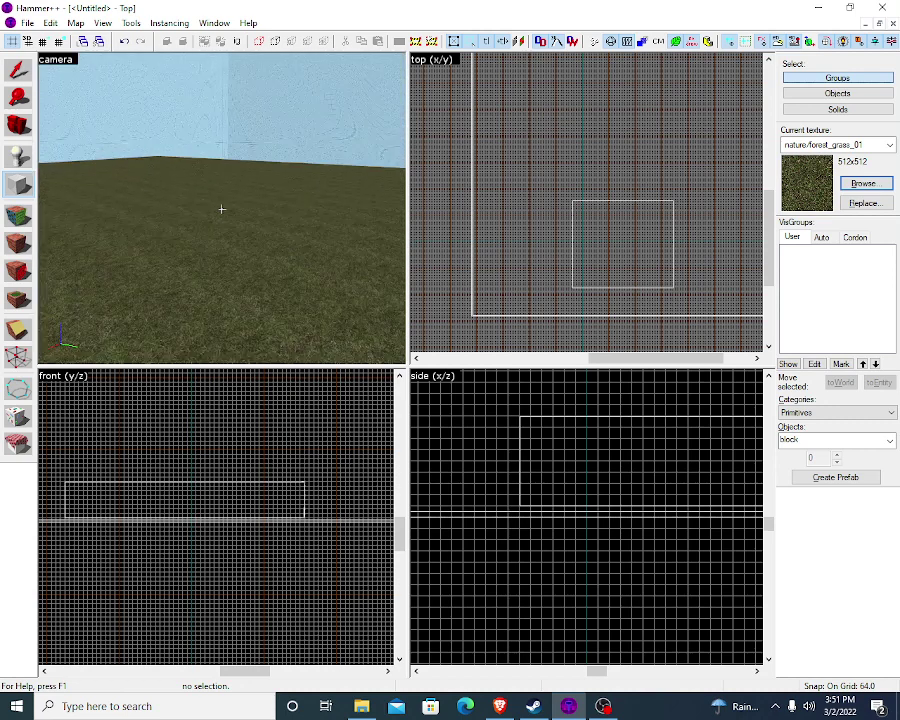
pyautogui.press('w')
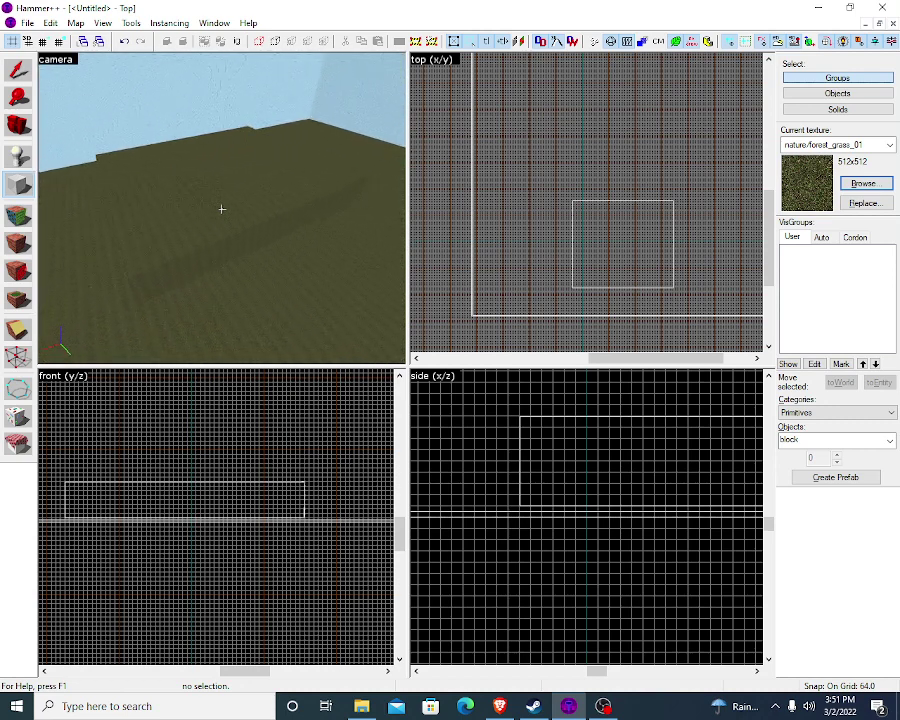
# Step: Select the hollow grass building and stretch it to about 5248 units long and 576 units high
pyautogui.hotkey('shift', 's')
pyautogui.click(263, 203)
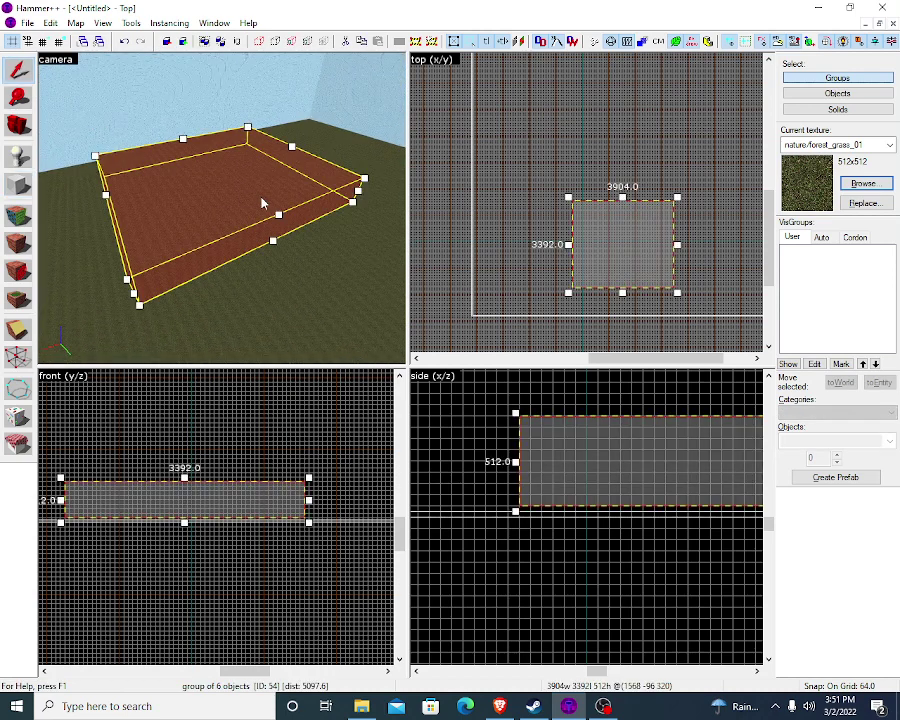
pyautogui.moveTo(308, 508)
pyautogui.mouseDown()
pyautogui.moveTo(318, 494)
pyautogui.moveTo(381, 503)
pyautogui.mouseUp()
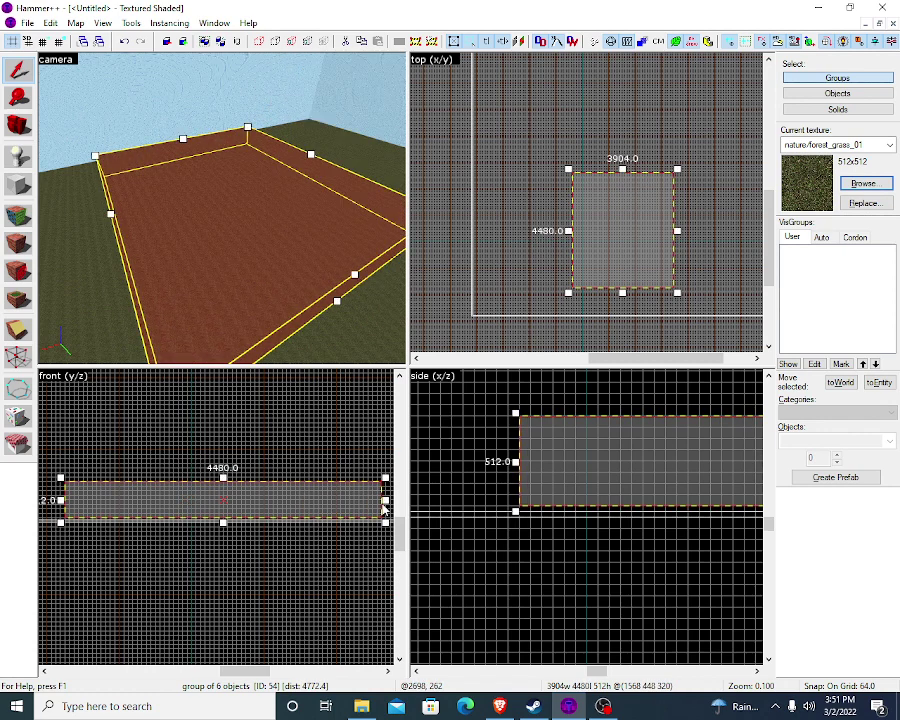
pyautogui.moveTo(224, 478); pyautogui.dragTo(223, 475)
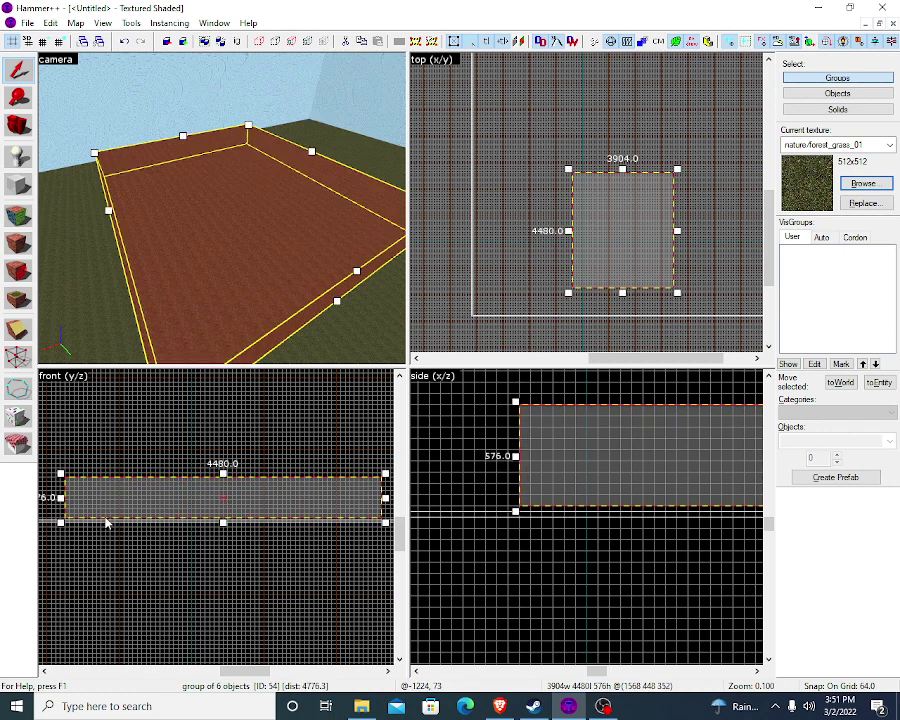
pyautogui.moveTo(62, 497)
pyautogui.mouseDown()
pyautogui.moveTo(43, 497)
pyautogui.moveTo(56, 497)
pyautogui.mouseUp()
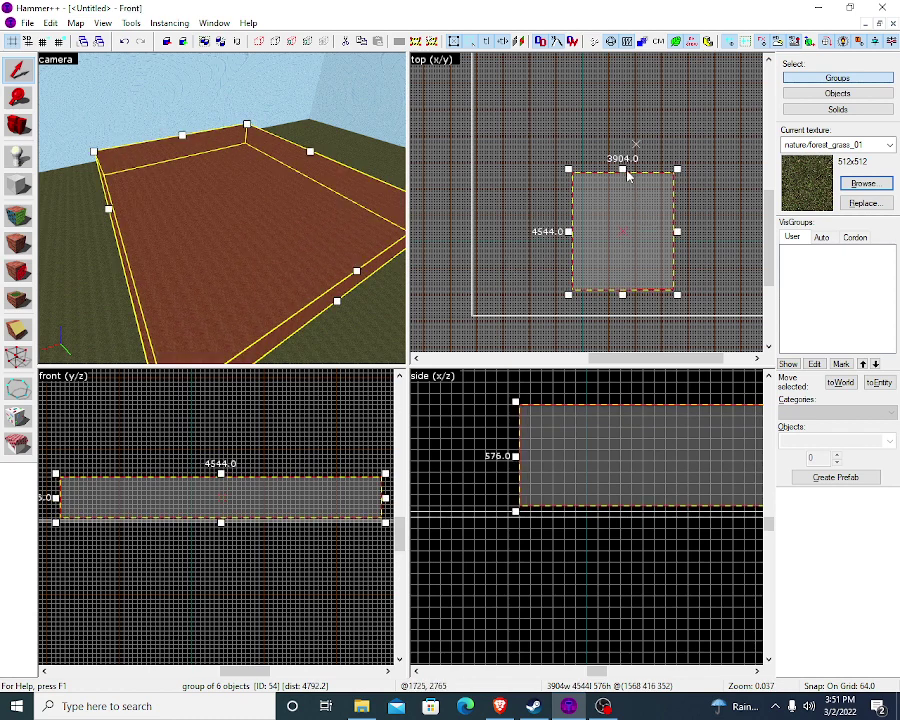
pyautogui.moveTo(621, 169); pyautogui.dragTo(626, 147)
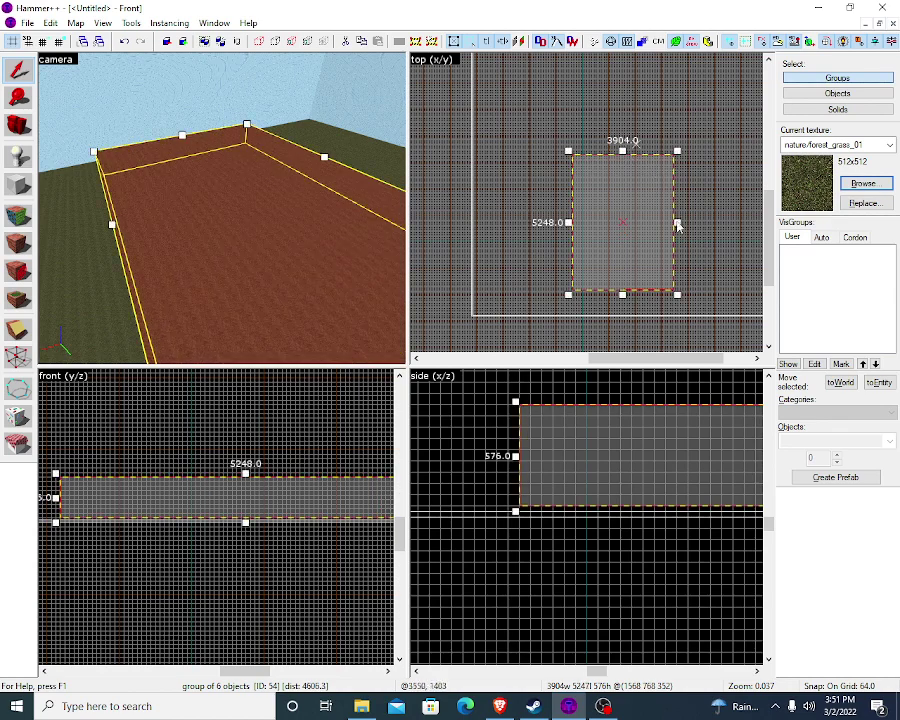
# Step: Try a height of about 1600 units for the grass building, then settle on about 832 units and deselect it
pyautogui.moveTo(245, 475); pyautogui.dragTo(256, 400)
pyautogui.press('z')
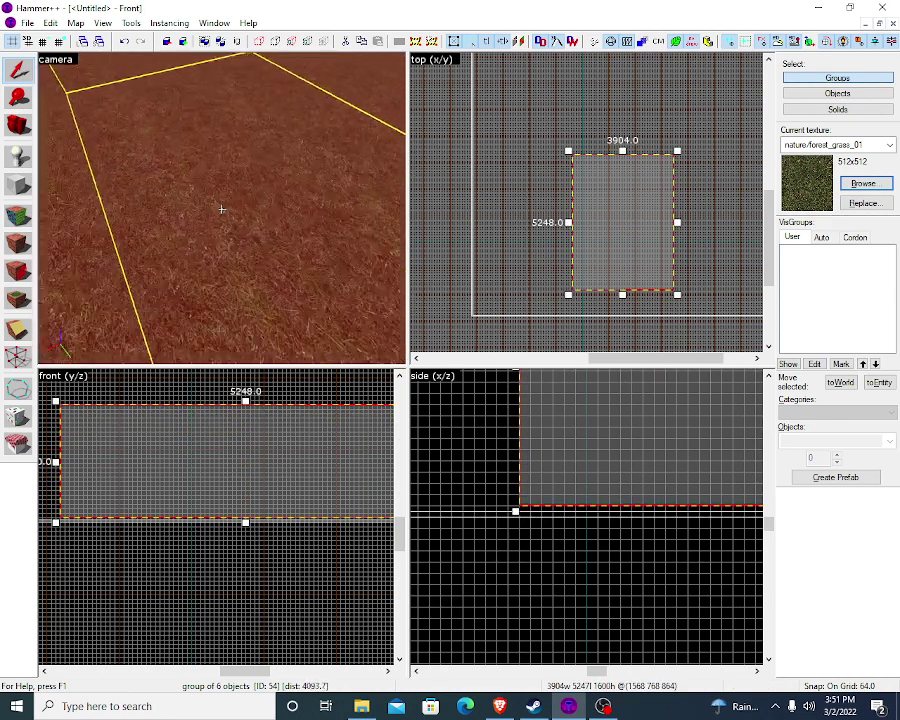
pyautogui.press('z')
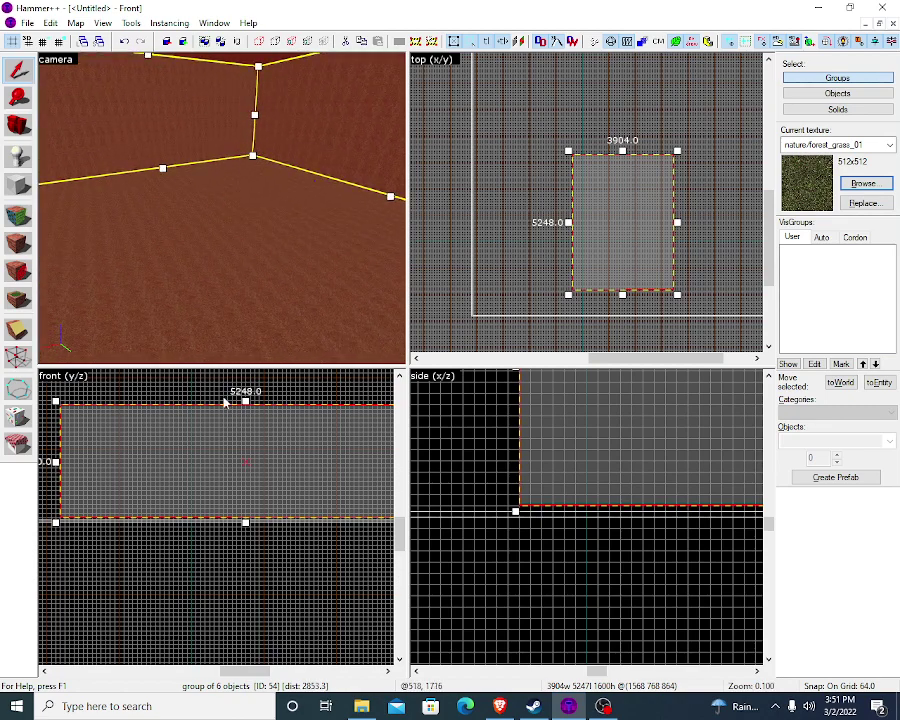
pyautogui.moveTo(247, 403); pyautogui.dragTo(249, 458)
pyautogui.press('z')
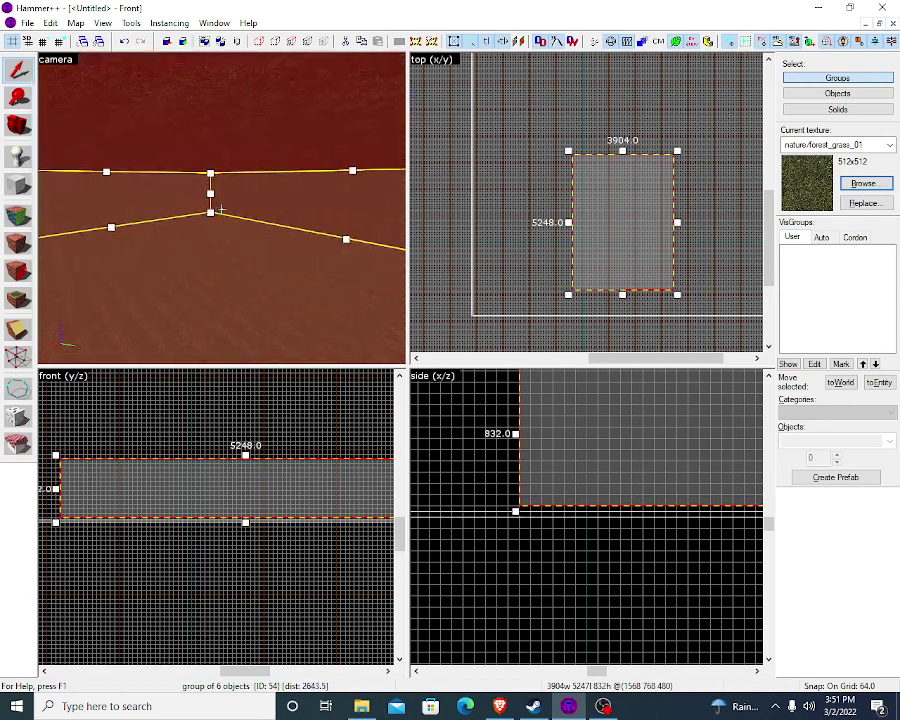
pyautogui.press('s')
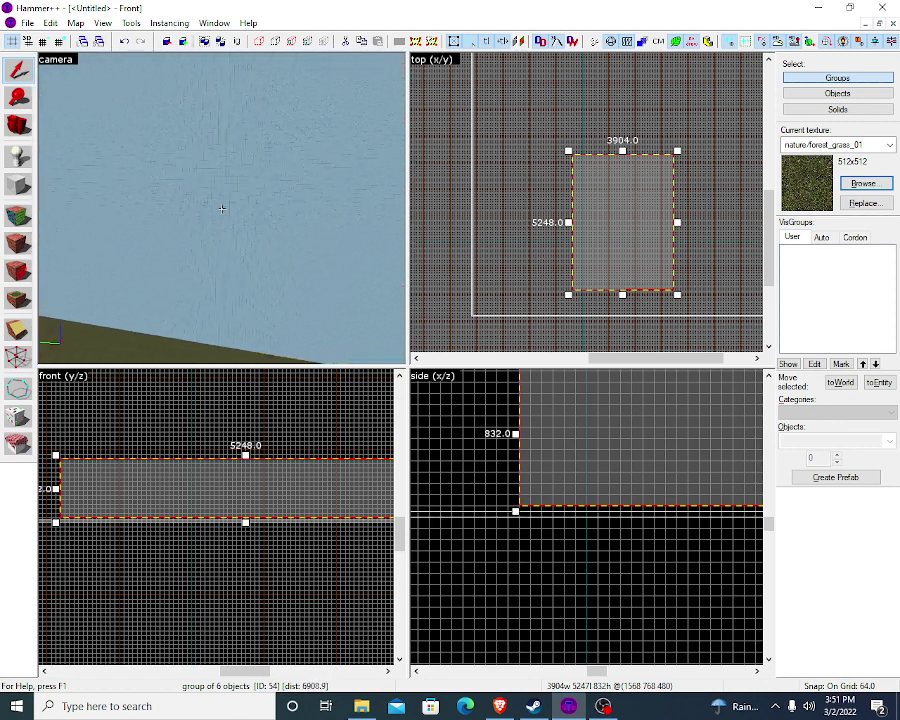
pyautogui.press('Escape')
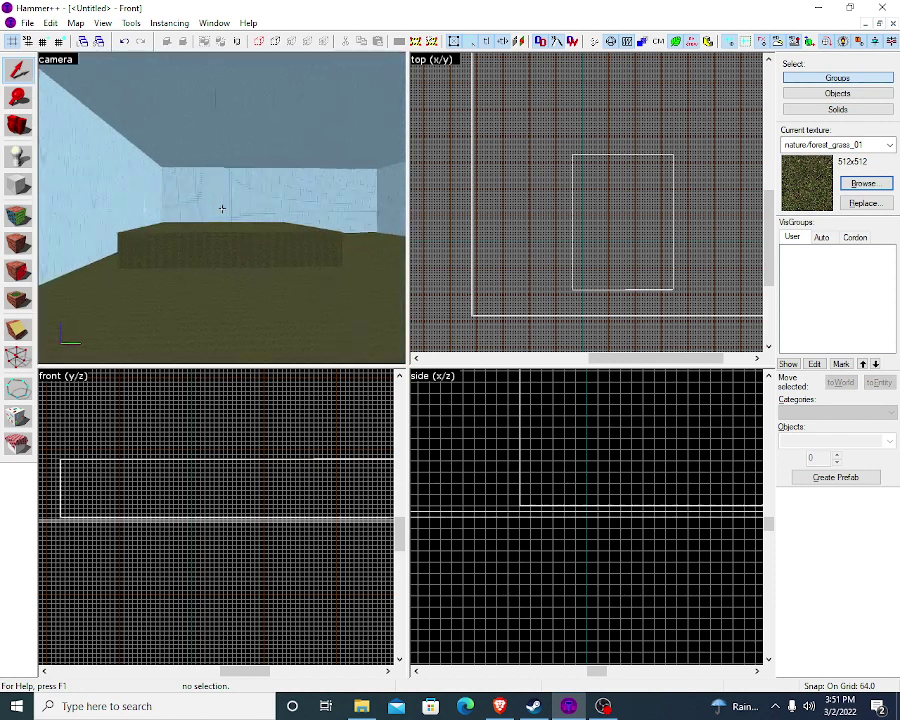
# Step: Place an ai_monitor entity on the grass floor between the building and the skybox wall
pyautogui.press('w')
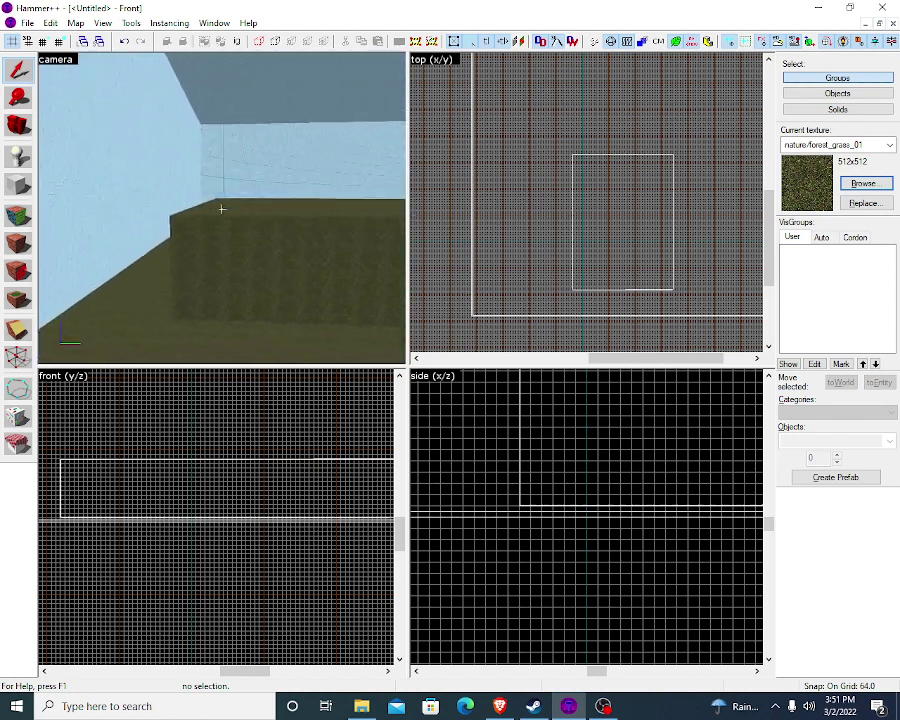
pyautogui.press('z')
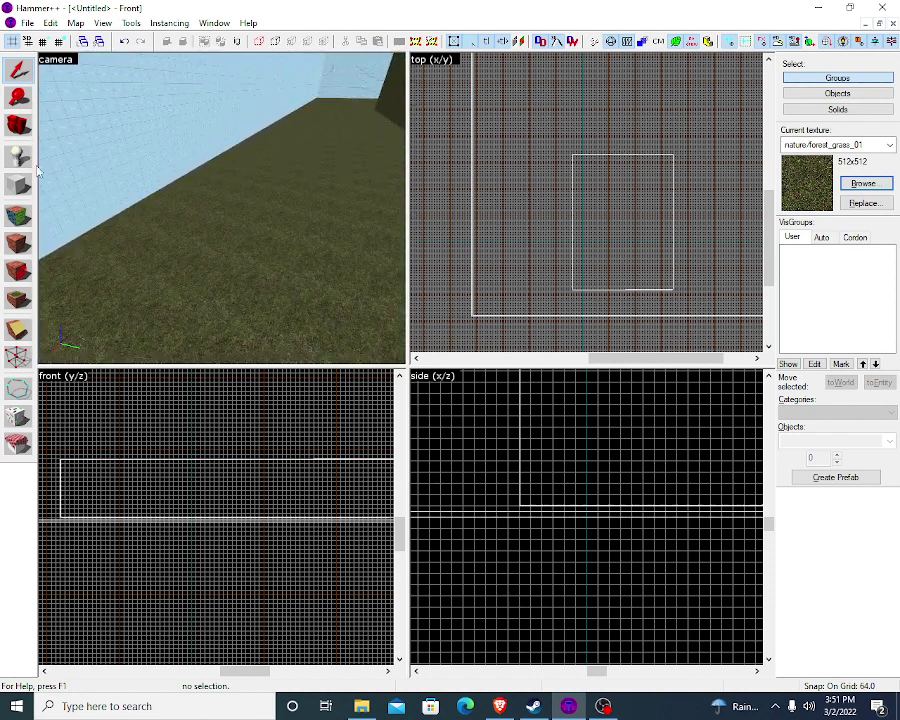
pyautogui.hotkey('shift', 'e')
pyautogui.press('w')
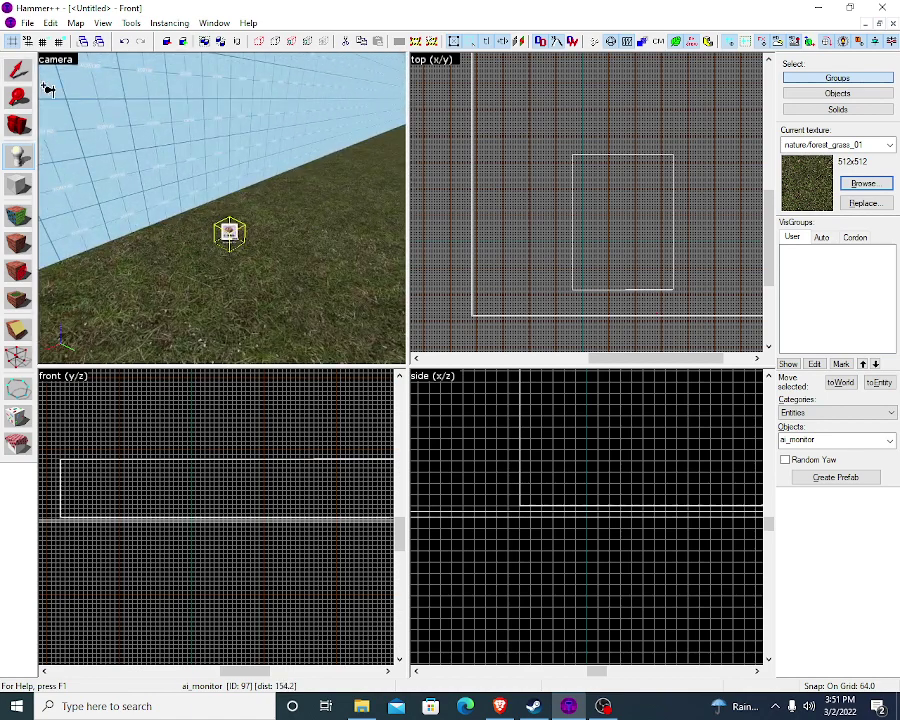
pyautogui.hotkey('shift', 's')
pyautogui.press('w')
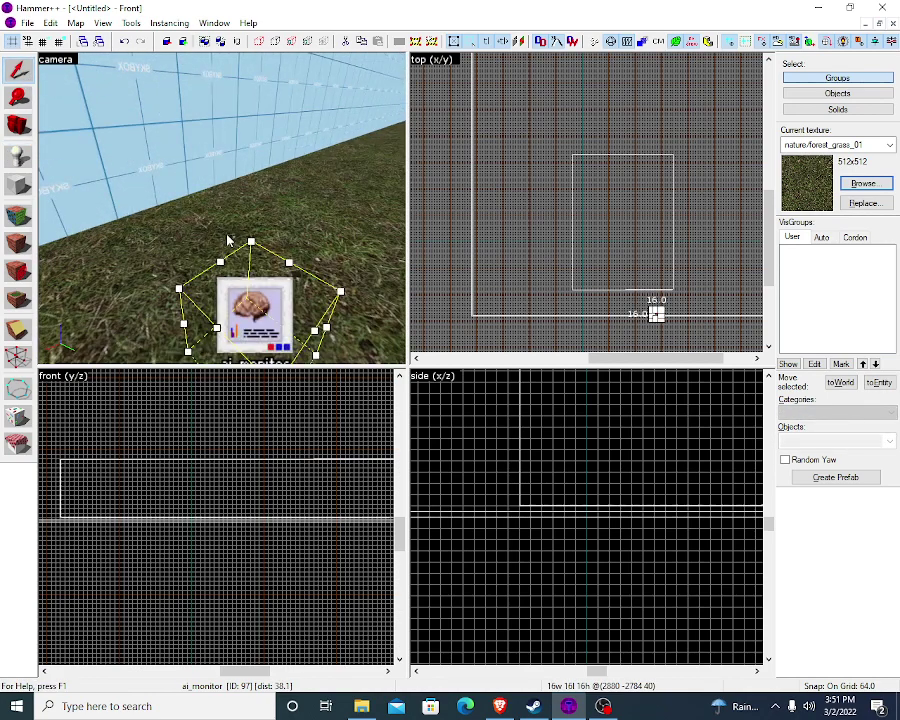
# Step: Change the placed entity's class to info_player_start and apply it
pyautogui.doubleClick(262, 292)
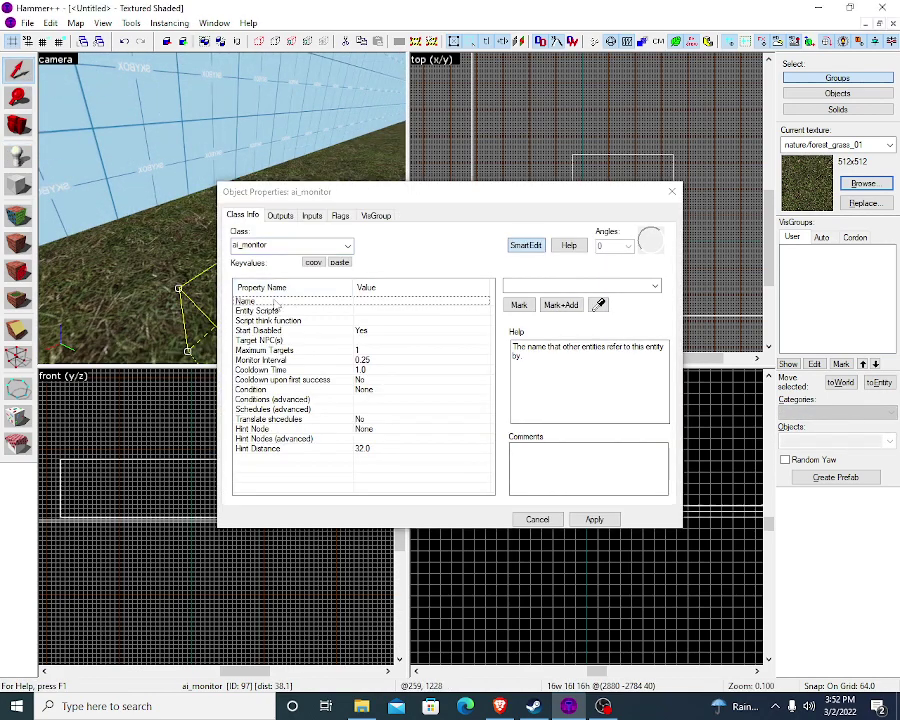
pyautogui.click(302, 242)
pyautogui.press('BackSpace')
pyautogui.press('BackSpace')
pyautogui.press('BackSpace')
pyautogui.press('BackSpace')
pyautogui.press('BackSpace')
pyautogui.press('BackSpace')
pyautogui.press('BackSpace')
pyautogui.press('BackSpace')
pyautogui.press('BackSpace')
pyautogui.press('BackSpace')
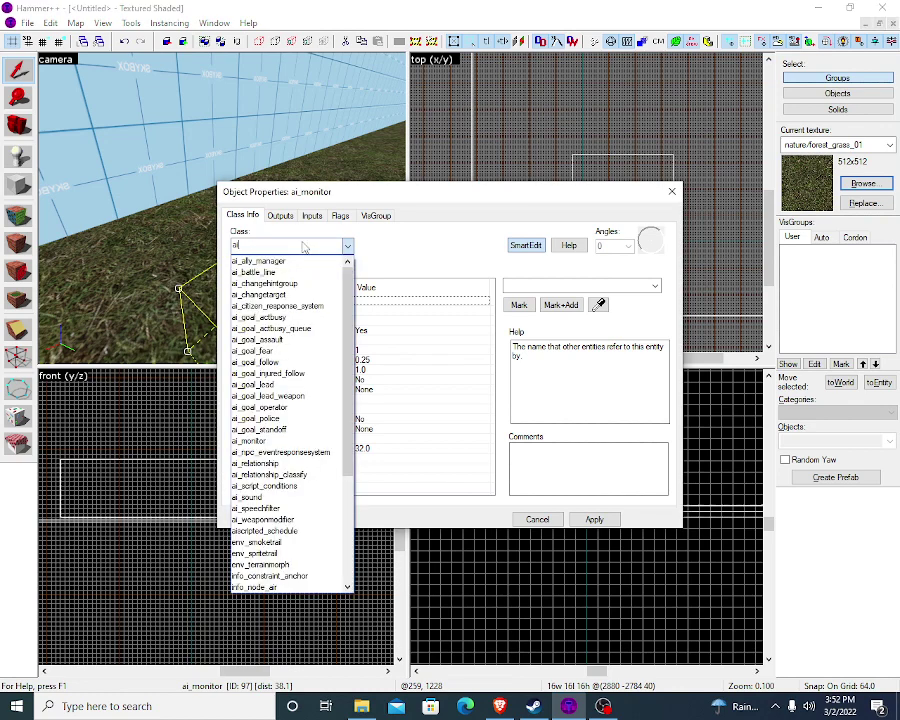
pyautogui.write('player')
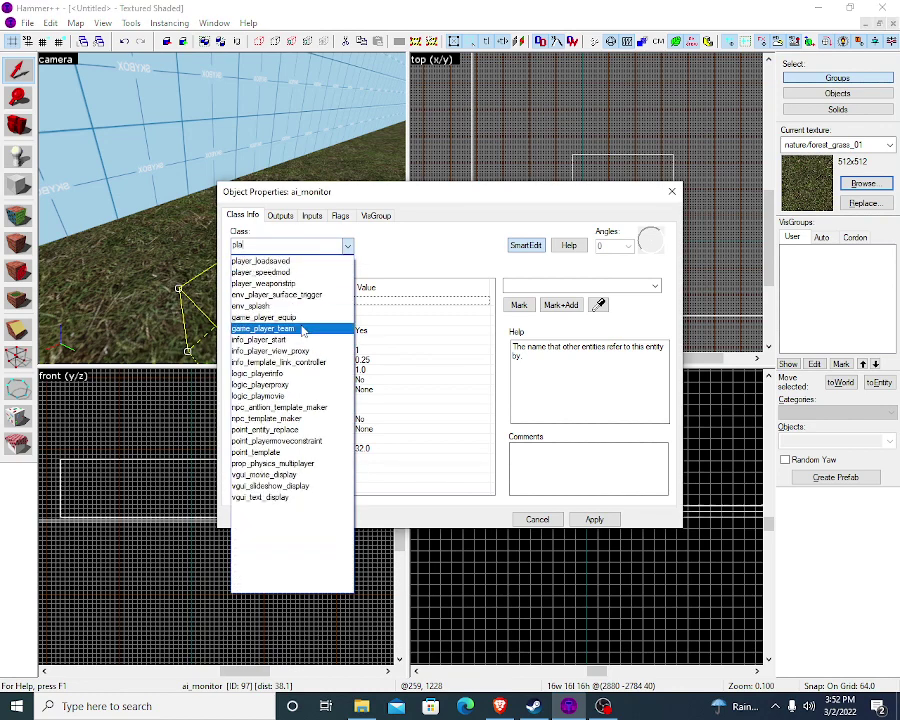
pyautogui.press('Return')
pyautogui.click(594, 519)
pyautogui.click(537, 519)
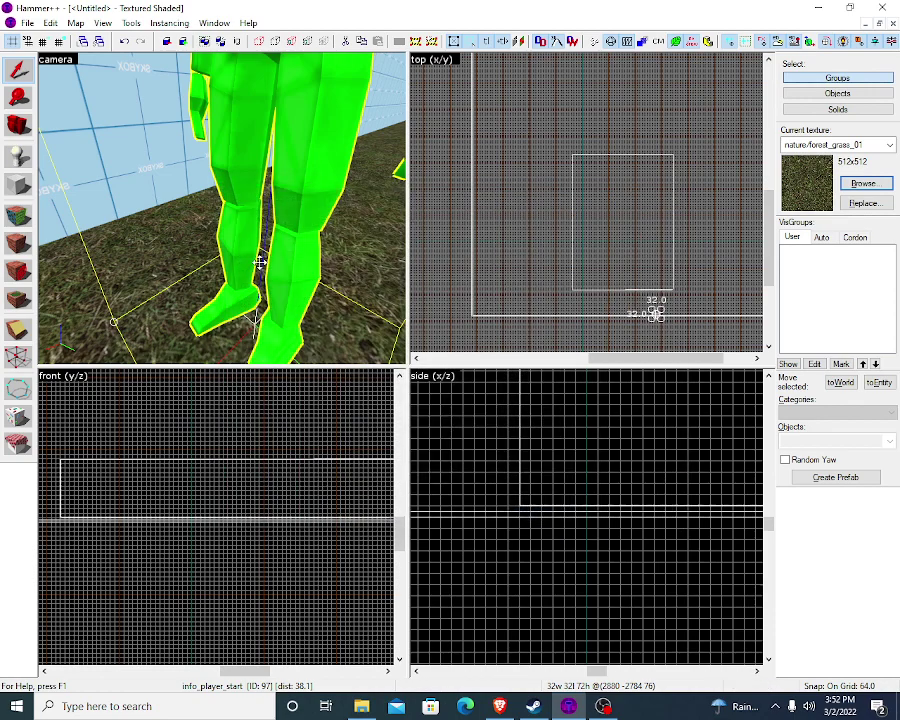
# Step: Start saving the map, switch to Brave and open the LambdaBuilds competitions site
pyautogui.scroll(-4, 222, 209)
pyautogui.hotkey('ctrl', 's')
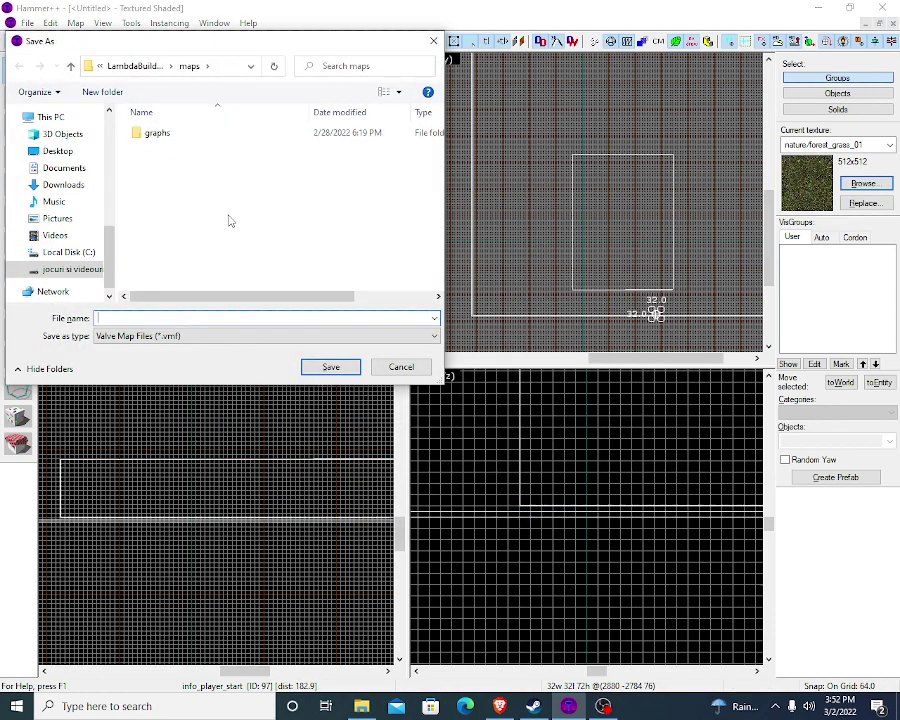
pyautogui.click(499, 706)
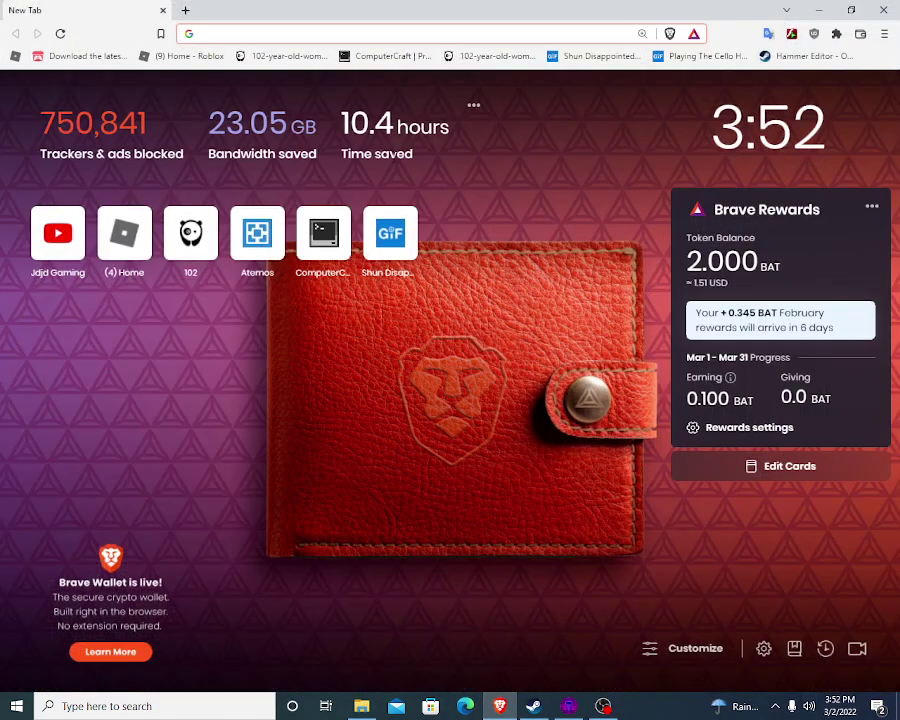
pyautogui.write('lambda ge')
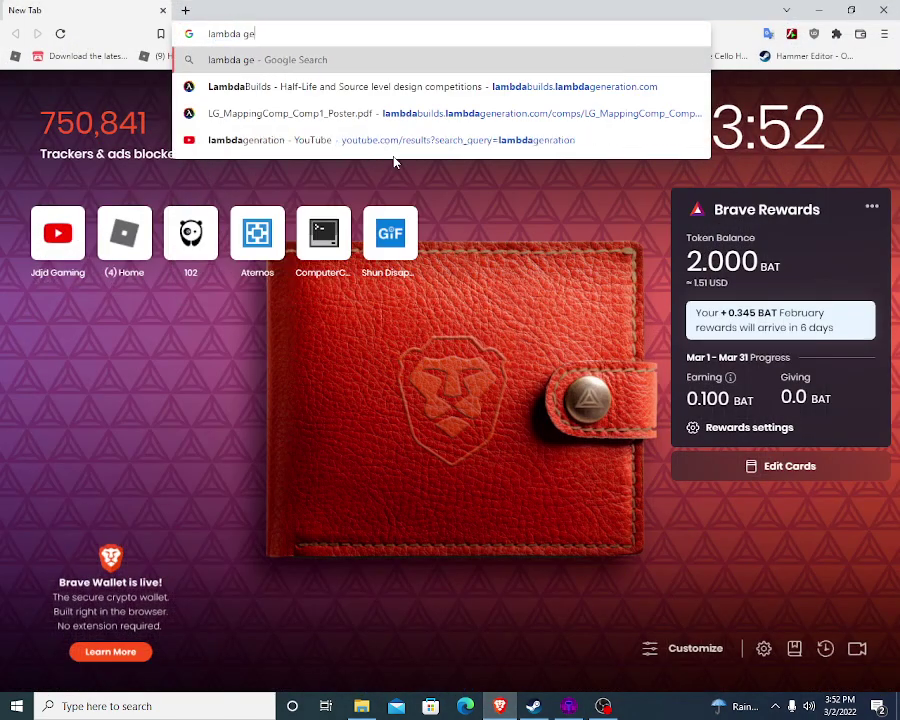
pyautogui.write('nera')
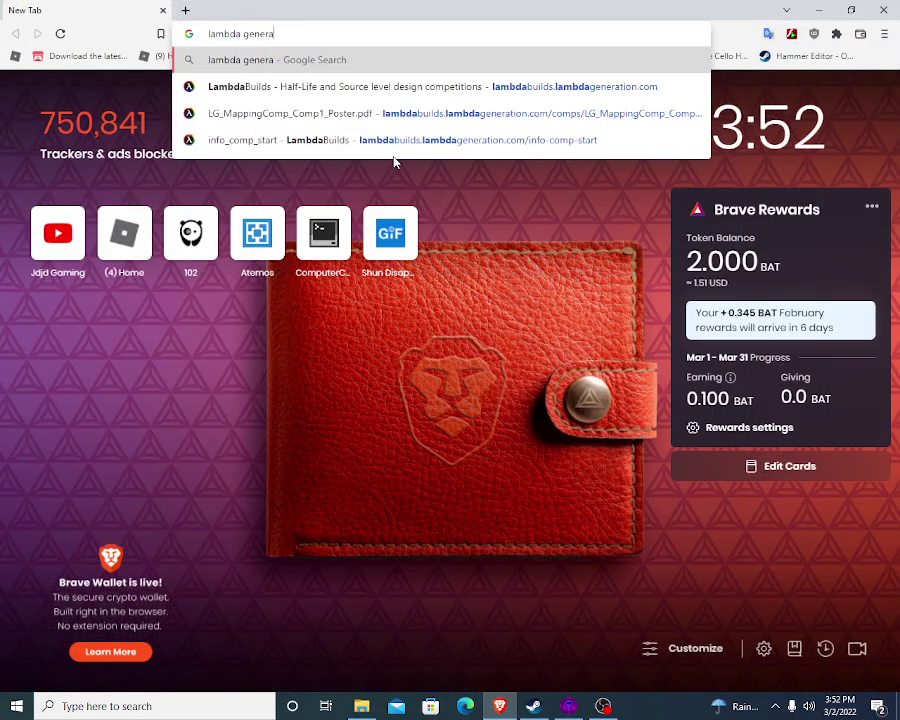
pyautogui.click(490, 86)
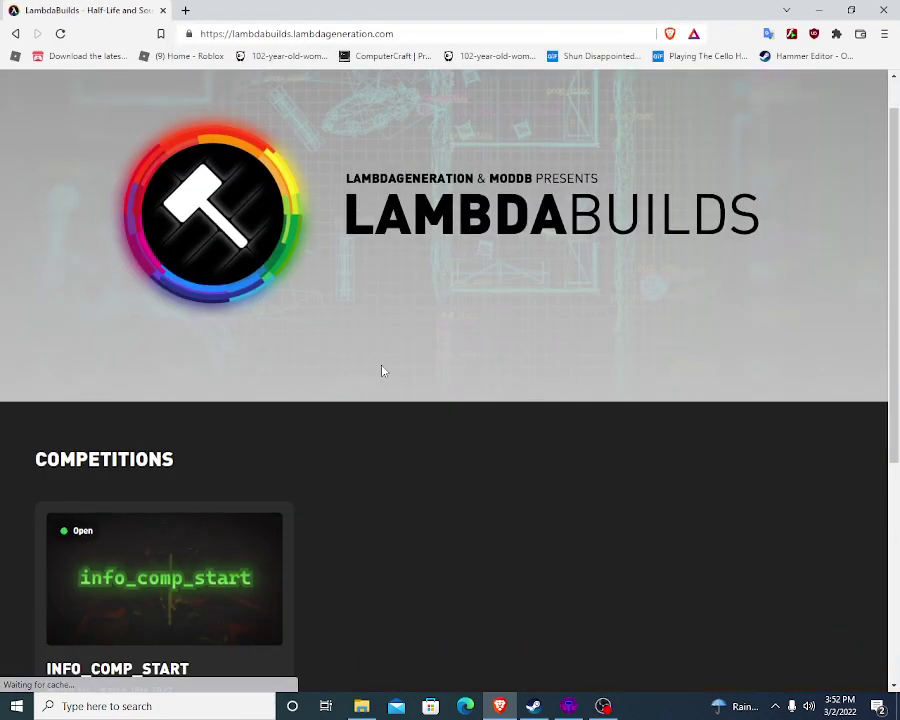
# Step: Open the rules of the info_comp_start competition and read the technical details on entry titles
pyautogui.scroll(-3, 381, 371)
pyautogui.click(210, 566)
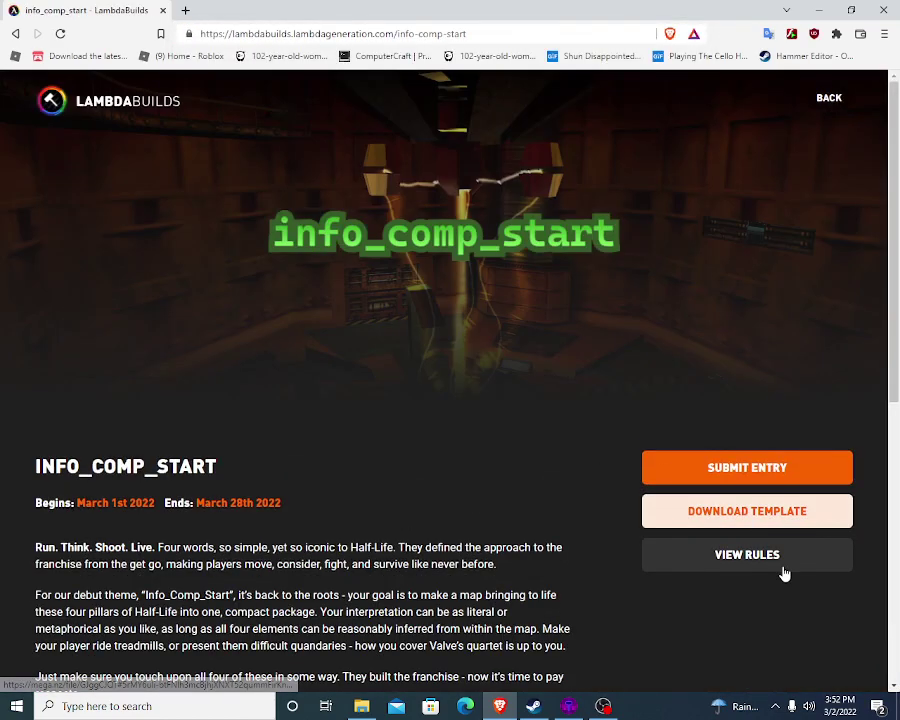
pyautogui.click(783, 564)
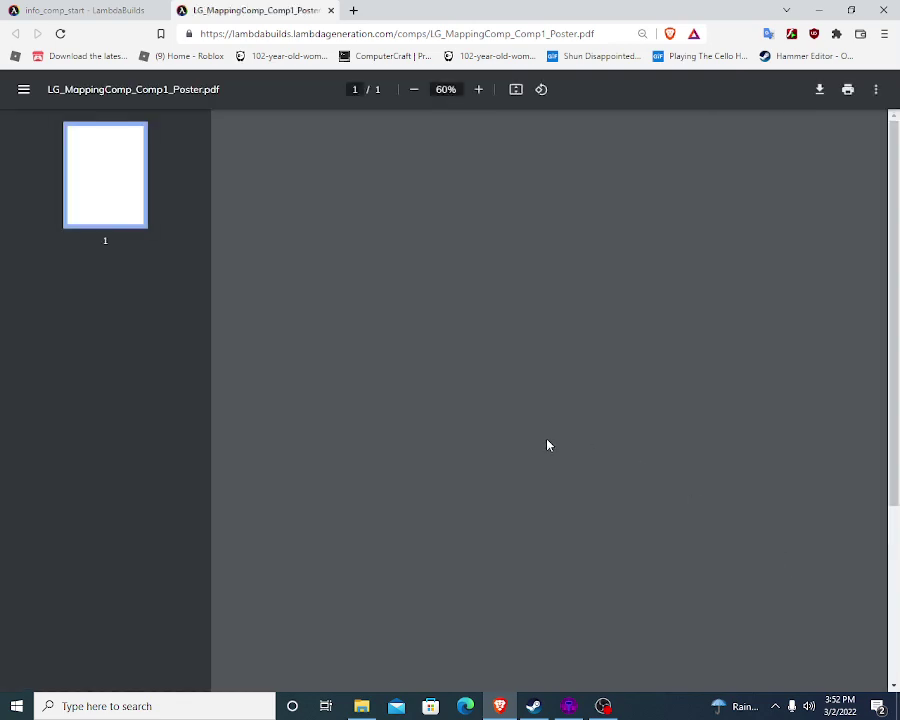
pyautogui.scroll(-3, 548, 445)
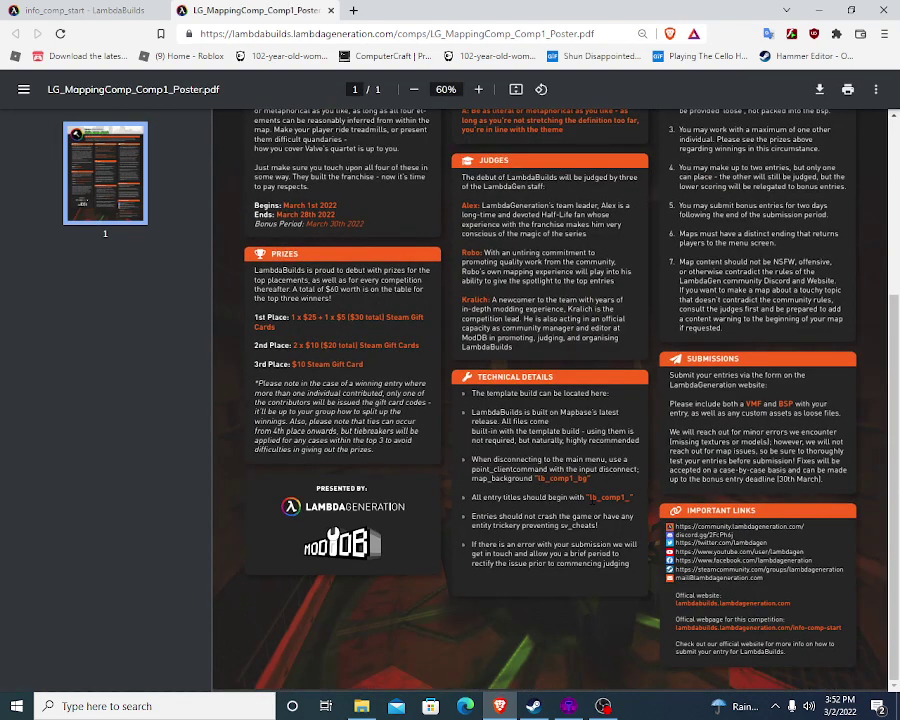
# Step: Switch back to Hammer++ and save the map as lb_comp1_ForrestHouse
pyautogui.click(603, 706)
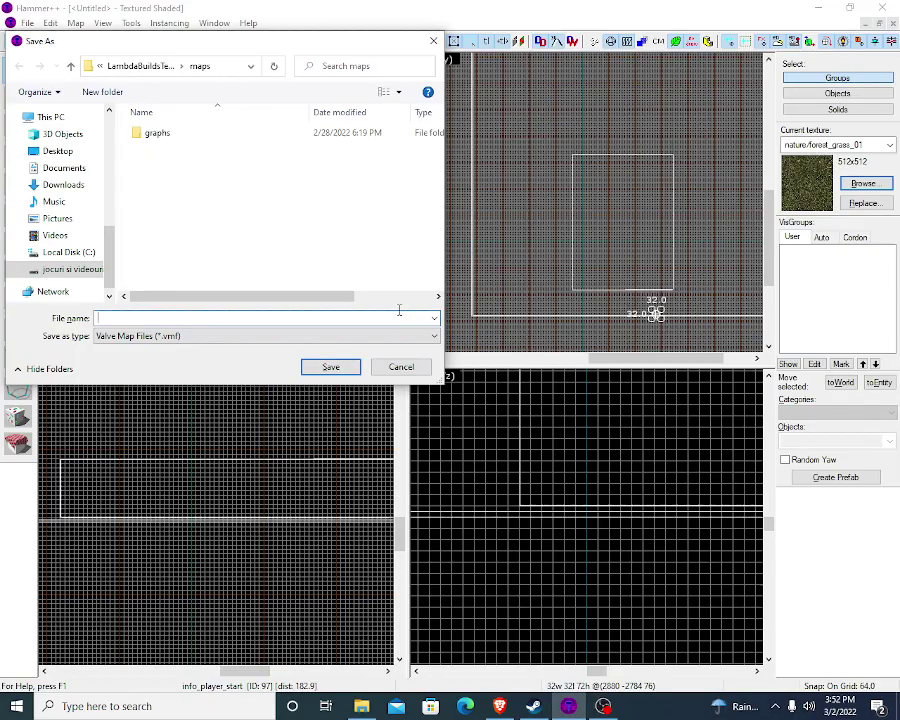
pyautogui.write('lb_comp1_Forres')
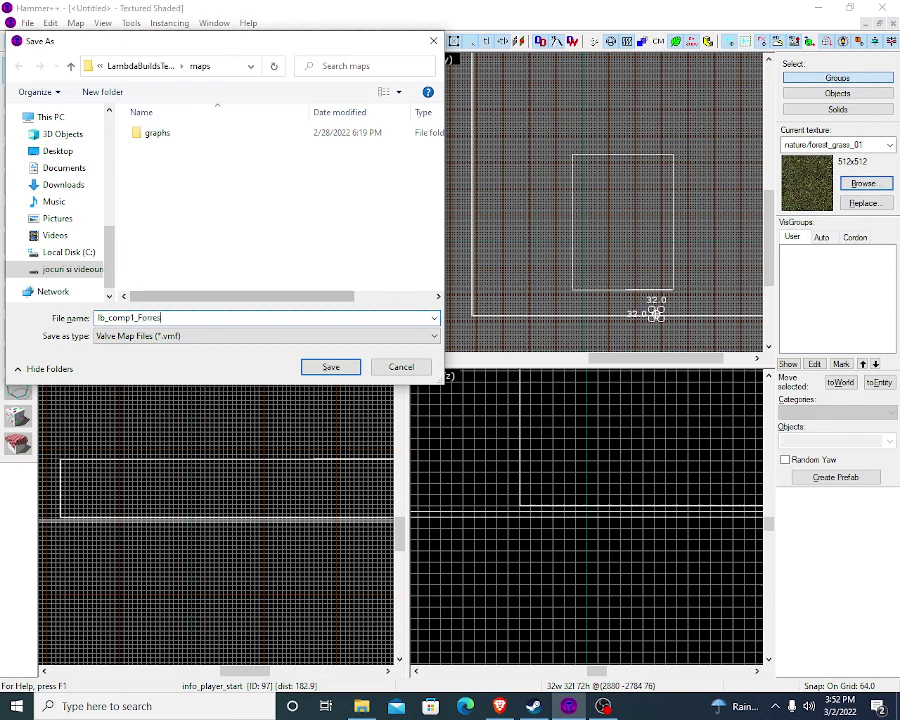
pyautogui.write('tHouse')
pyautogui.press('Return')
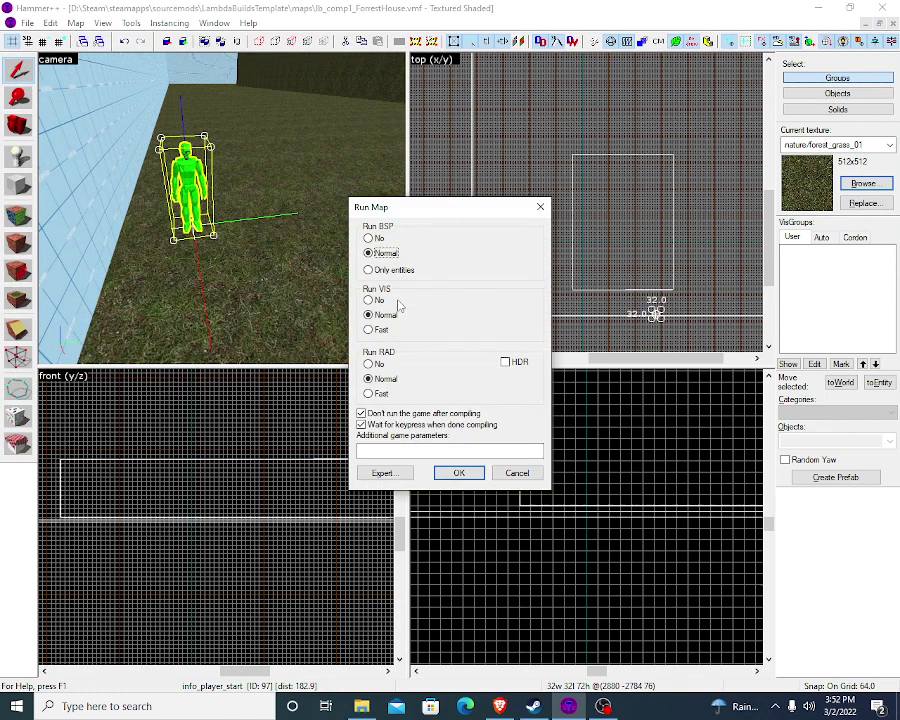
# Step: Compile the map with the LDR + HDR Full Compile -final (slow!) configuration and close the compiler window
pyautogui.click(384, 473)
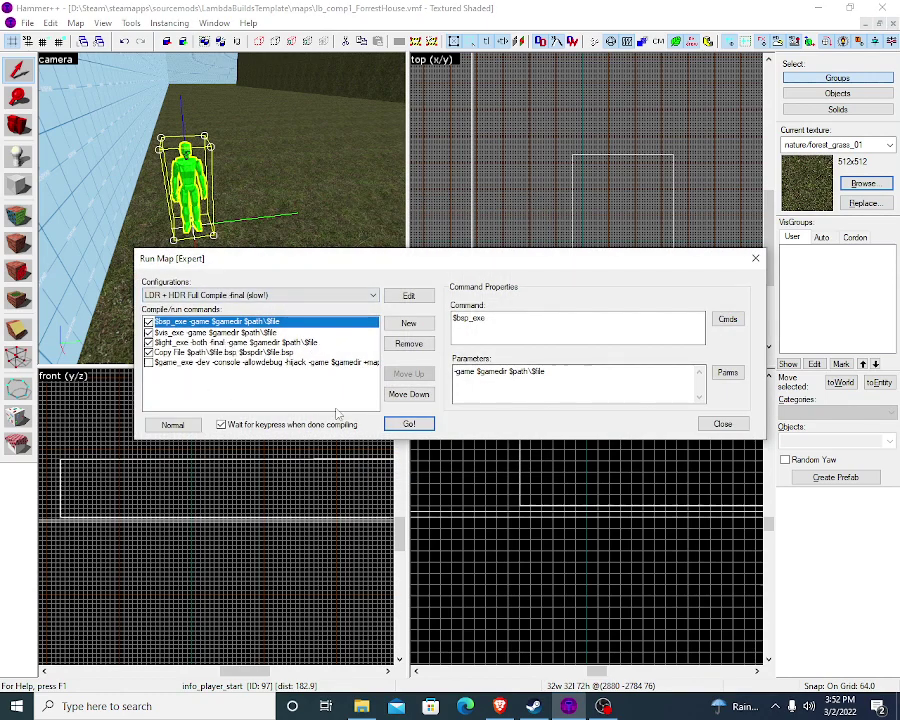
pyautogui.press('Return')
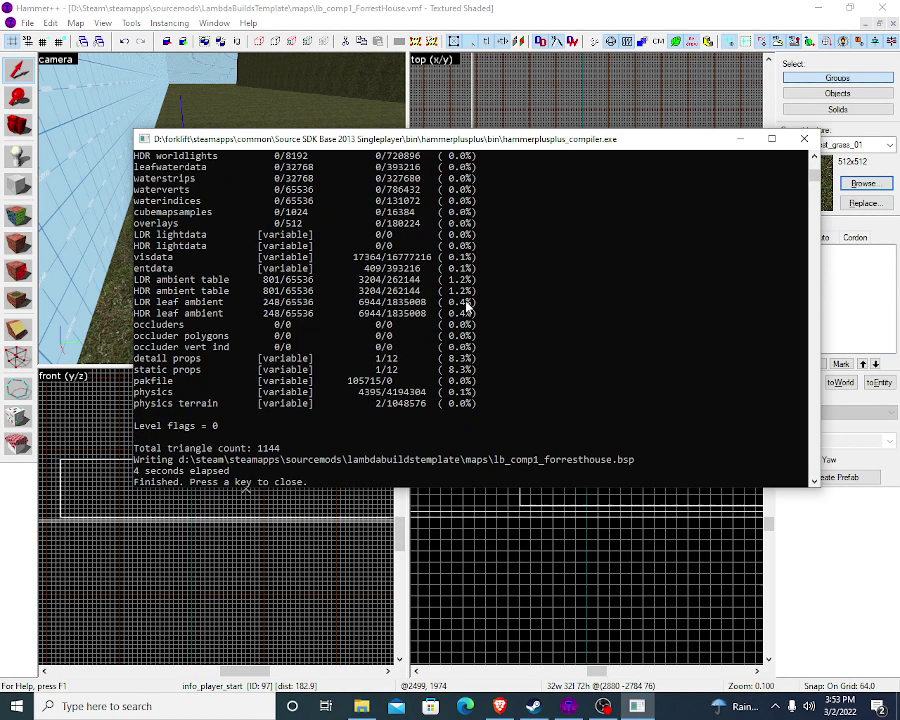
pyautogui.press('Return')
# Step: Switch to Steam and launch Half-Life 2: Aftermath
pyautogui.click(533, 706)
pyautogui.click(284, 310)
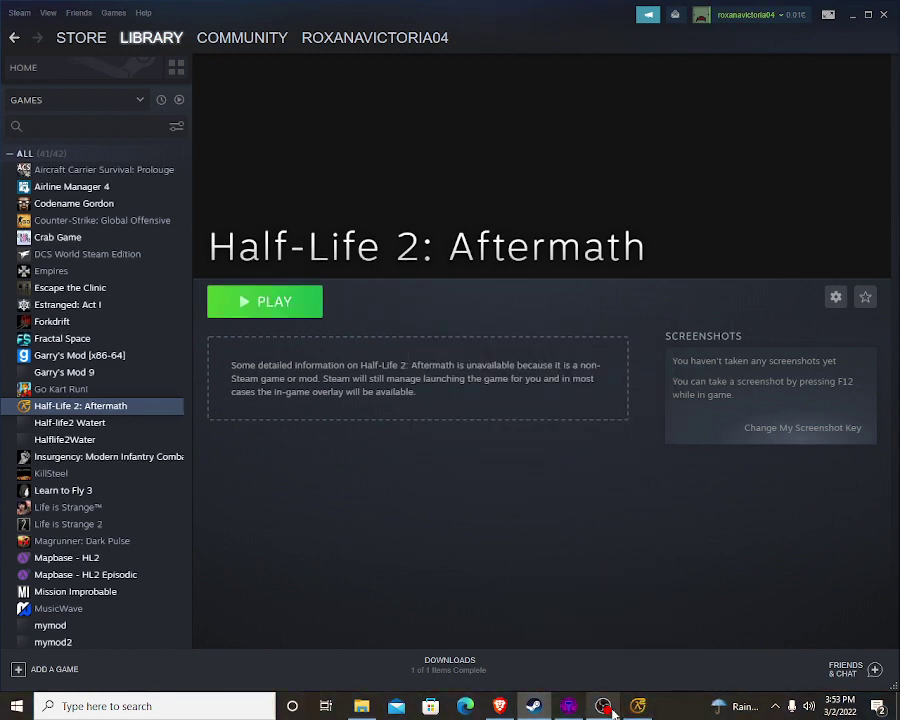
pyautogui.moveTo(636, 708)
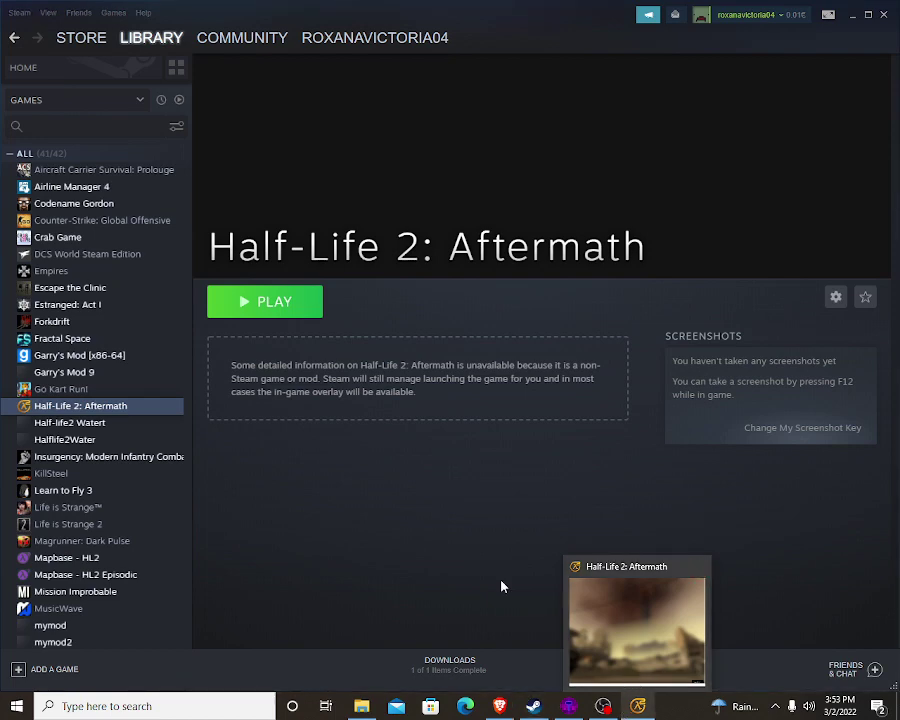
# Step: Force the frozen Half-Life 2: Aftermath game to quit by ending its hl2.exe process in Task Manager
pyautogui.rightClick(680, 706)
pyautogui.click(742, 644)
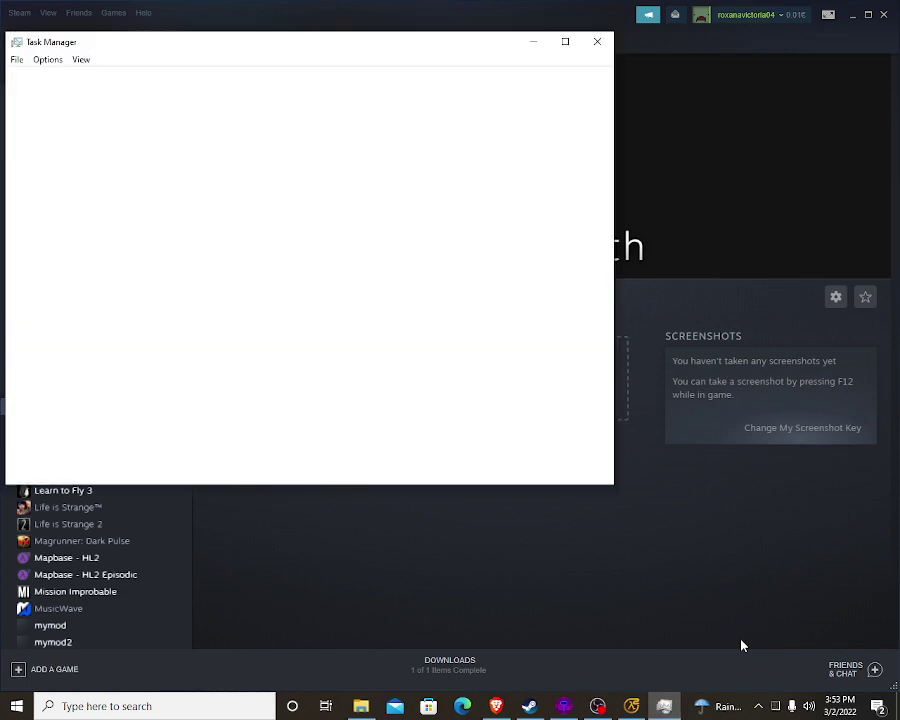
pyautogui.moveTo(631, 706)
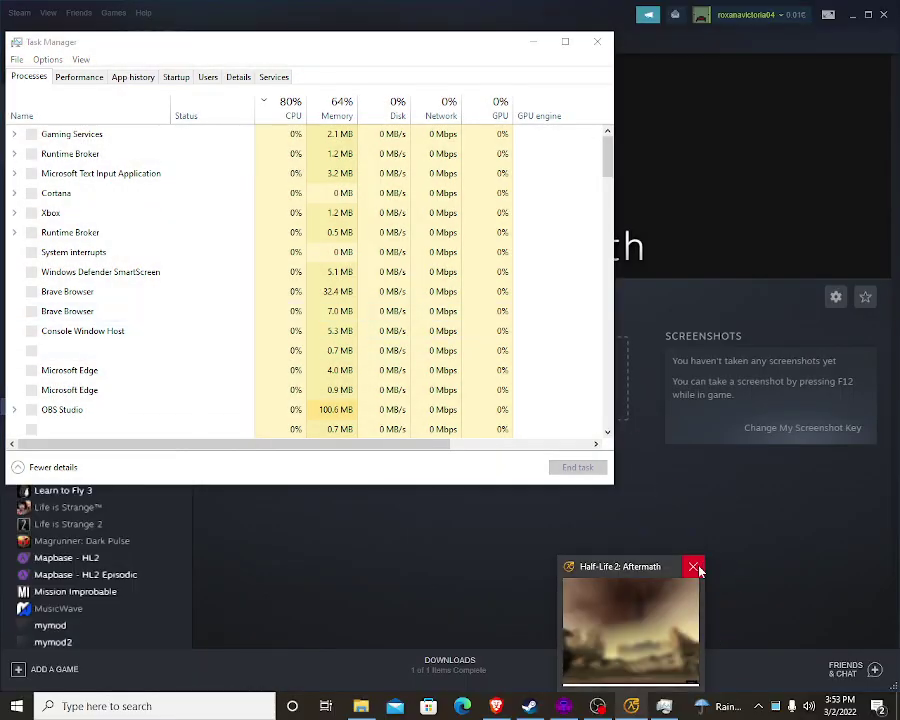
pyautogui.click(693, 567)
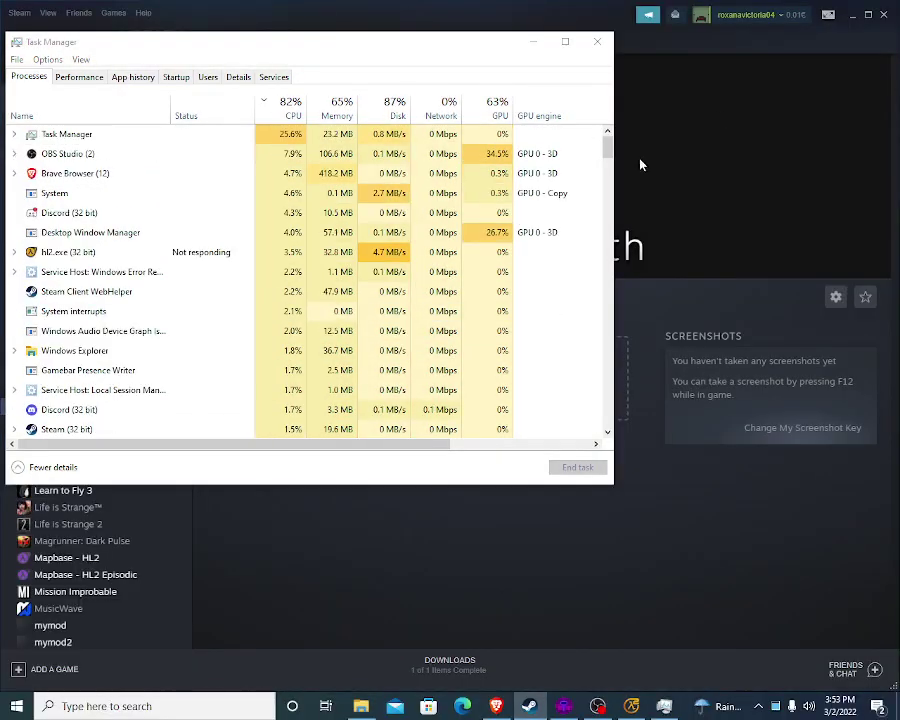
pyautogui.click(265, 193)
pyautogui.click(585, 467)
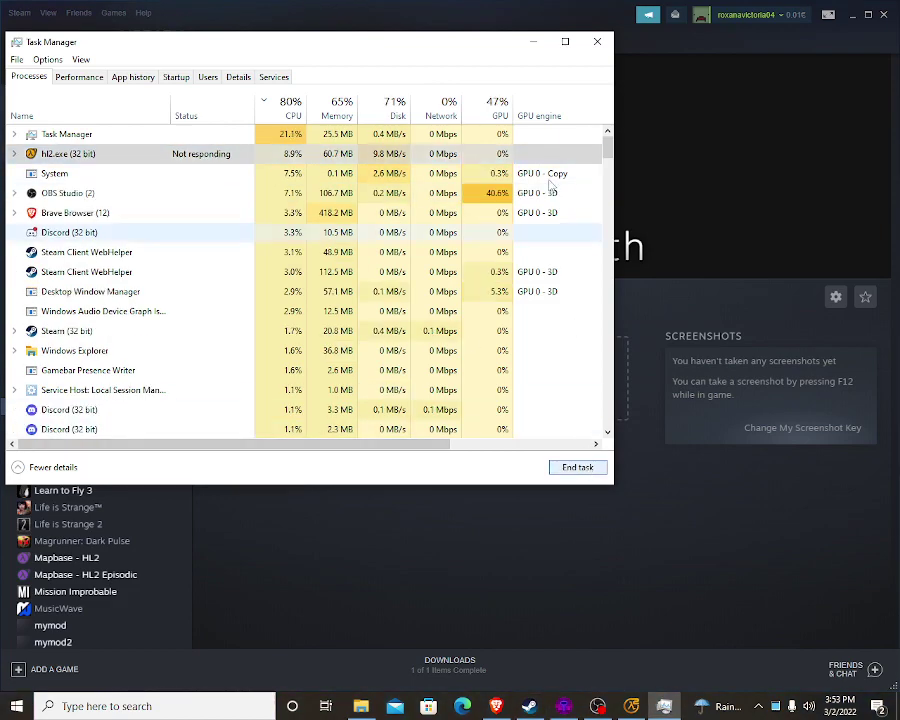
pyautogui.click(598, 42)
# Step: Search the Steam library for "lamb", launch LambdaBuildsTemplate and bring its game window to the front
pyautogui.click(107, 124)
pyautogui.write('l')
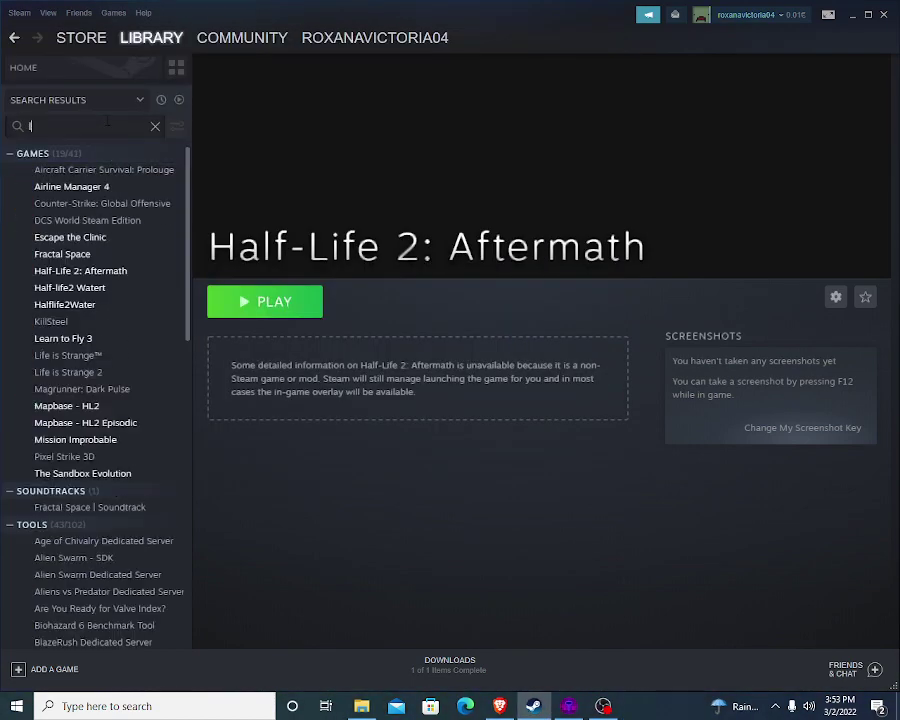
pyautogui.write('amb')
pyautogui.click(10, 155)
pyautogui.click(36, 172)
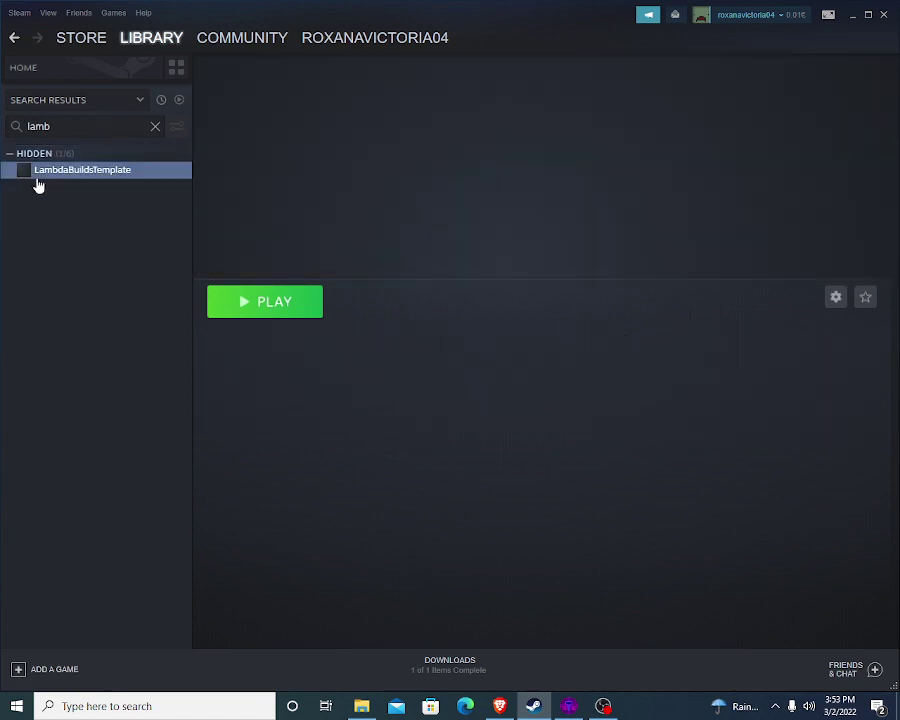
pyautogui.click(283, 304)
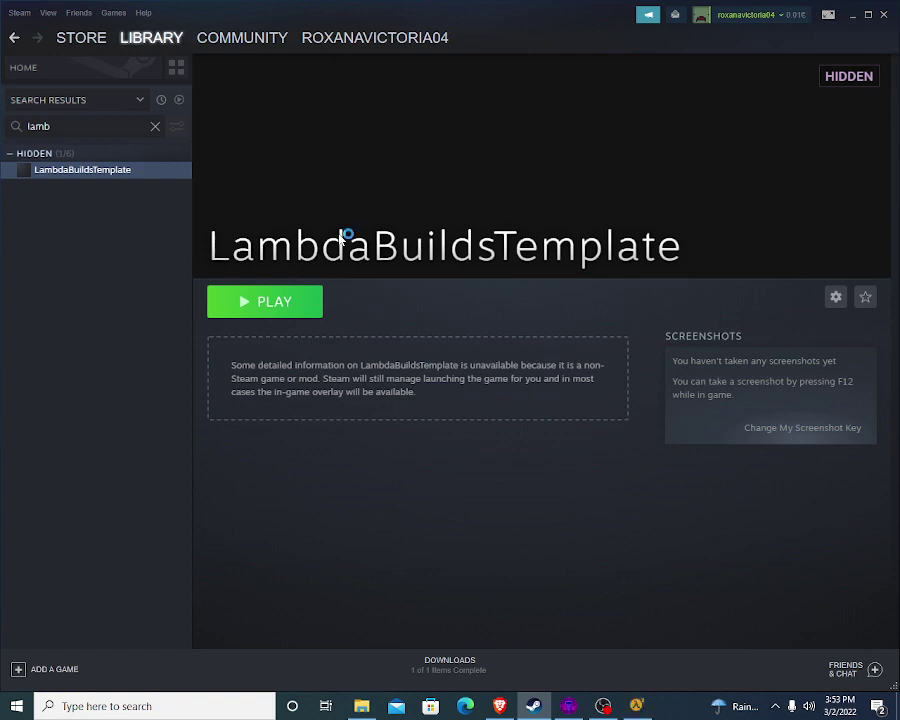
pyautogui.click(640, 706)
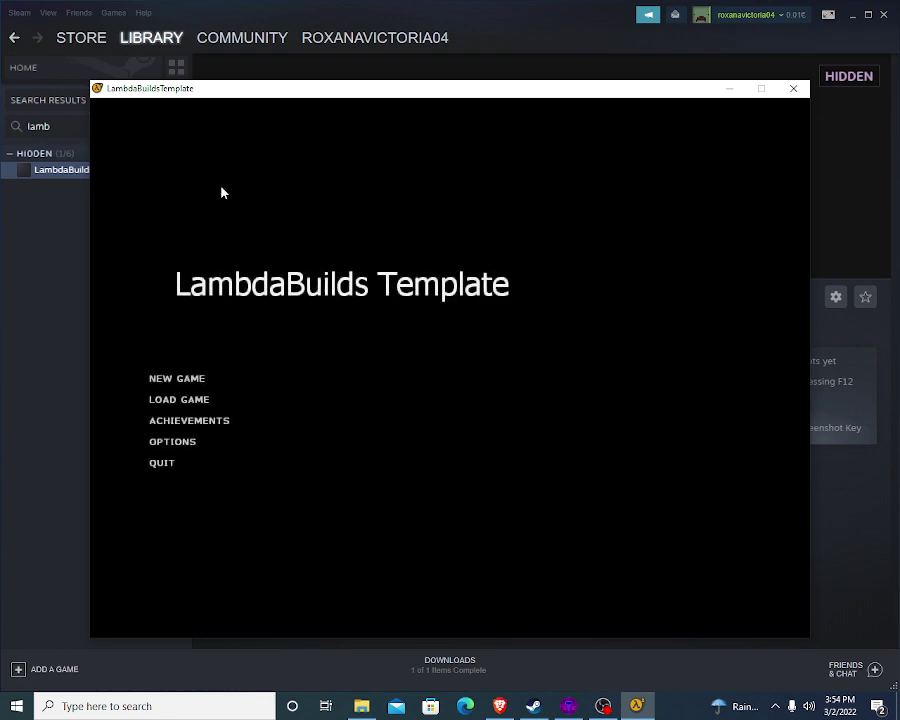
# Step: Load the map lb_comp1_forresthouse through the game's developer console
pyautogui.press('`')
pyautogui.write('map ')
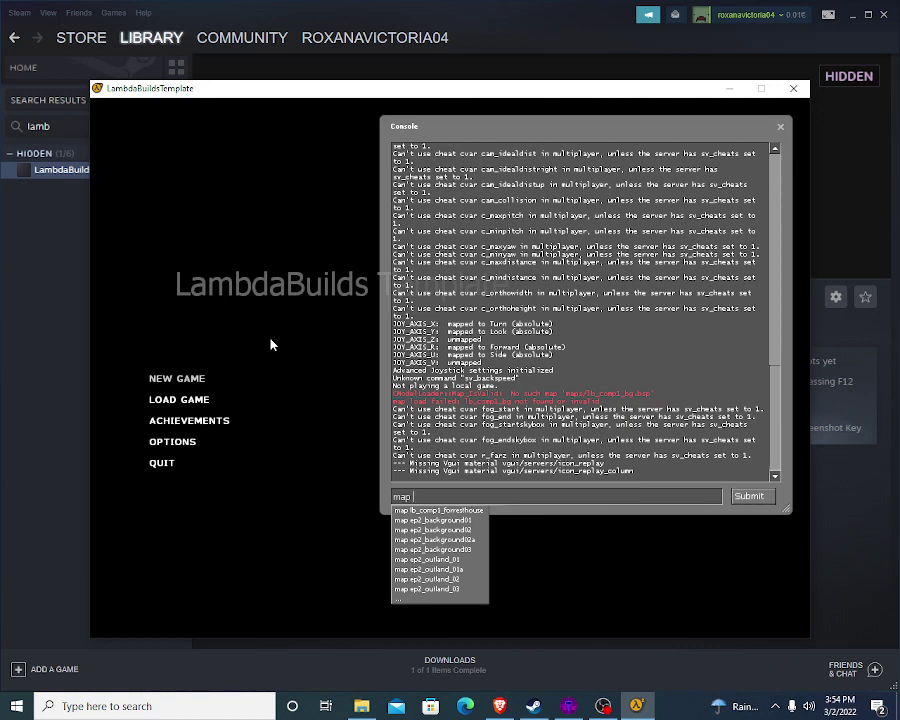
pyautogui.write('lb')
pyautogui.press('Tab')
pyautogui.press('Return')
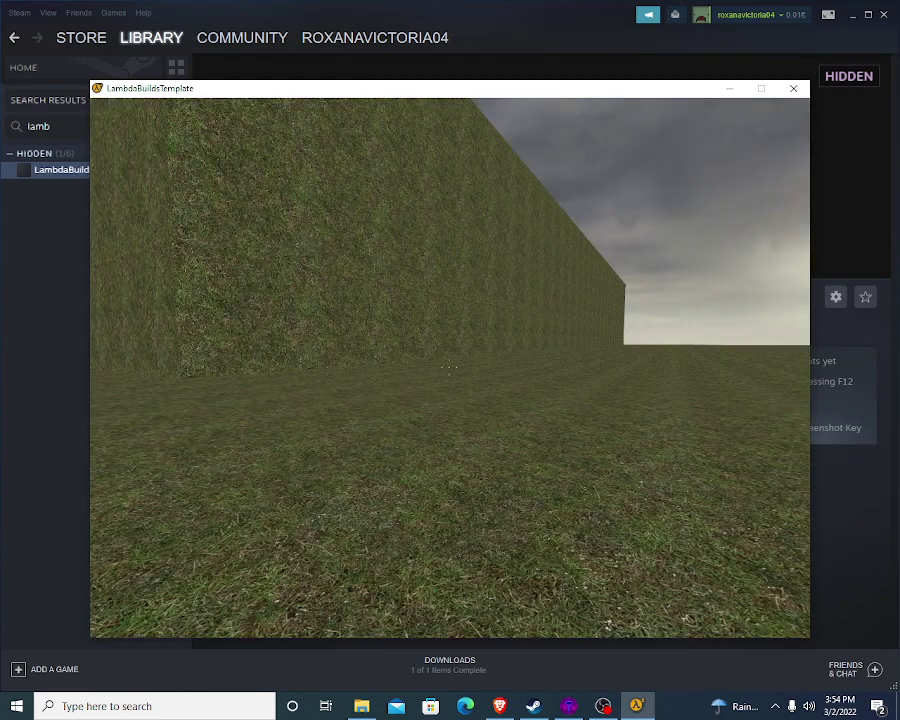
# Step: Walk up to the grass building, enable sv_cheats 1 and bind noclip to v in the console
pyautogui.press('w')
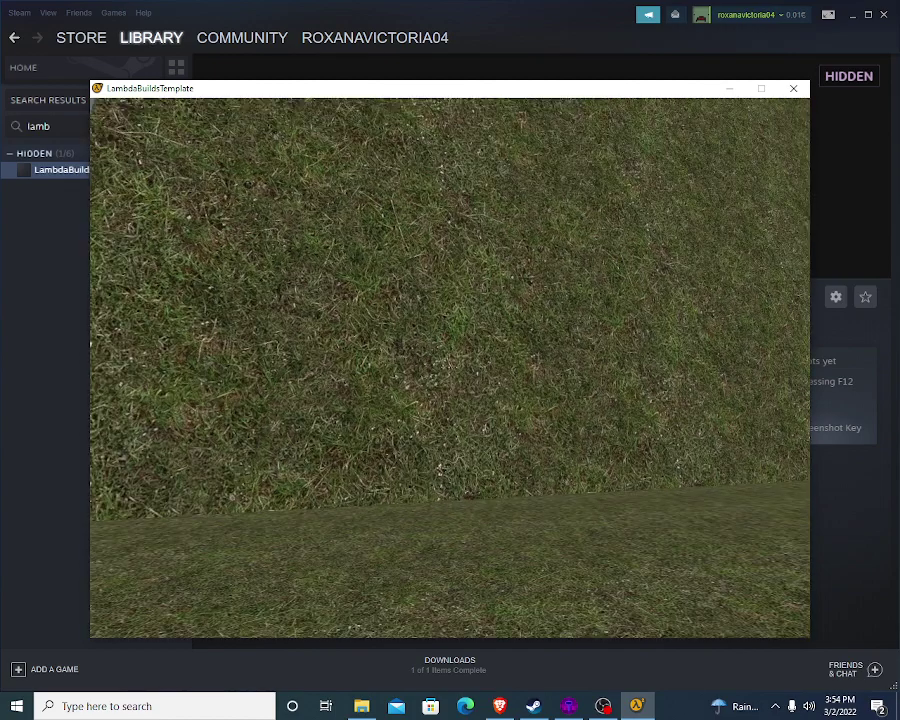
pyautogui.press('`')
pyautogui.write('sv_cheats 1')
pyautogui.press('Return')
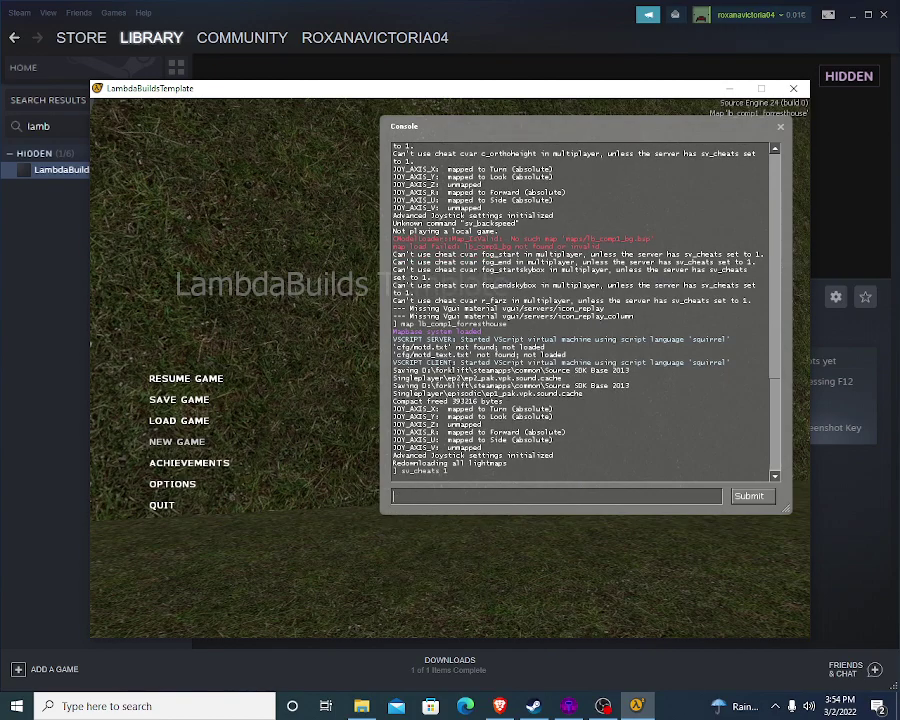
pyautogui.write('bi')
pyautogui.press('`')
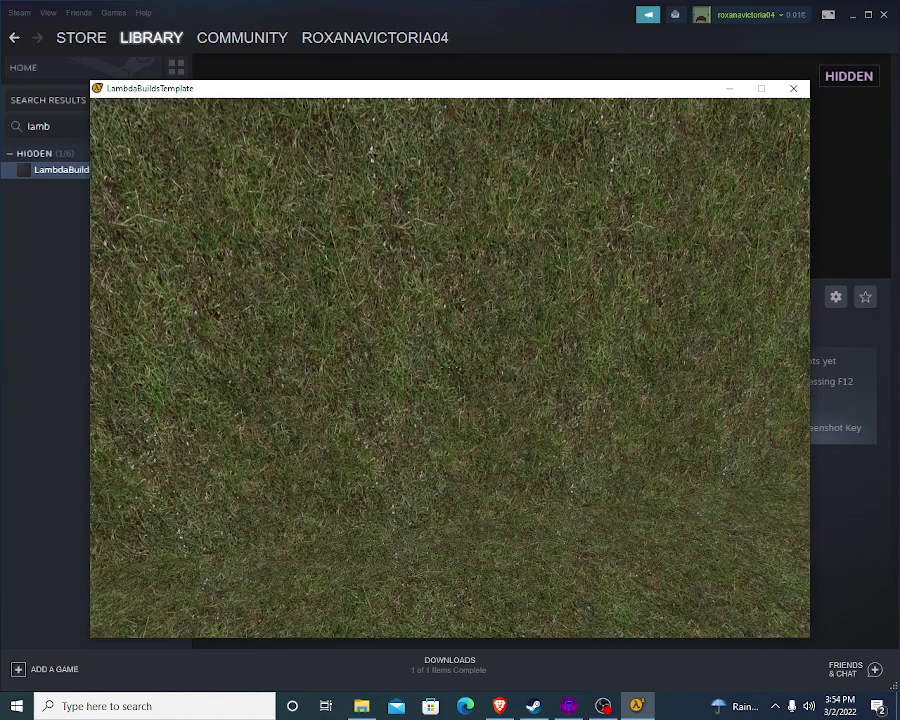
# Step: Disconnect from the running map and set fps_max to 60 in the console
pyautogui.press('`')
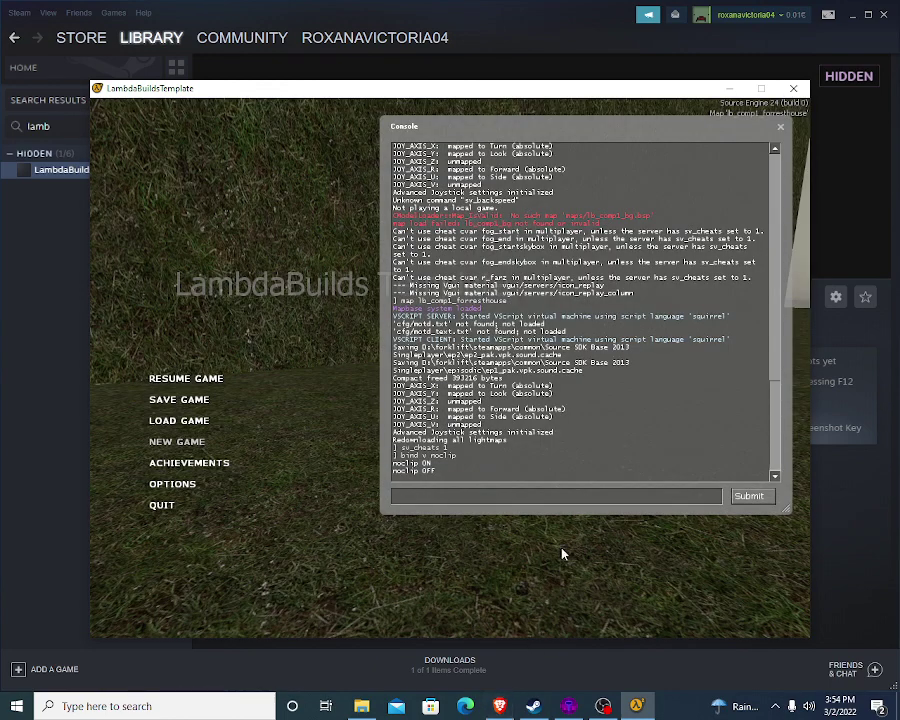
pyautogui.press('Up')
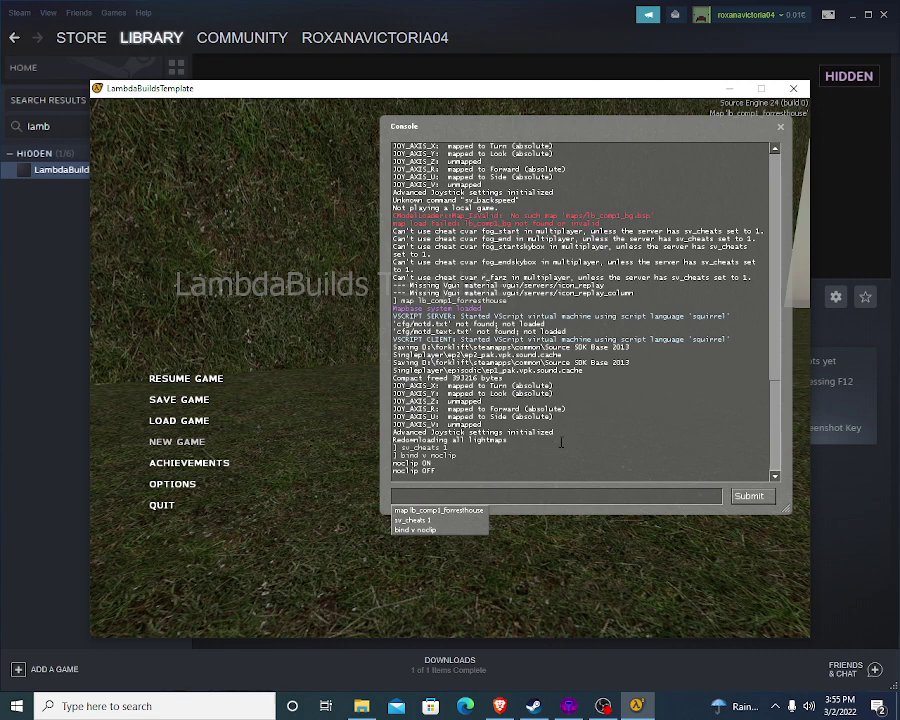
pyautogui.write('disconnect')
pyautogui.press('Return')
pyautogui.write('fps_max')
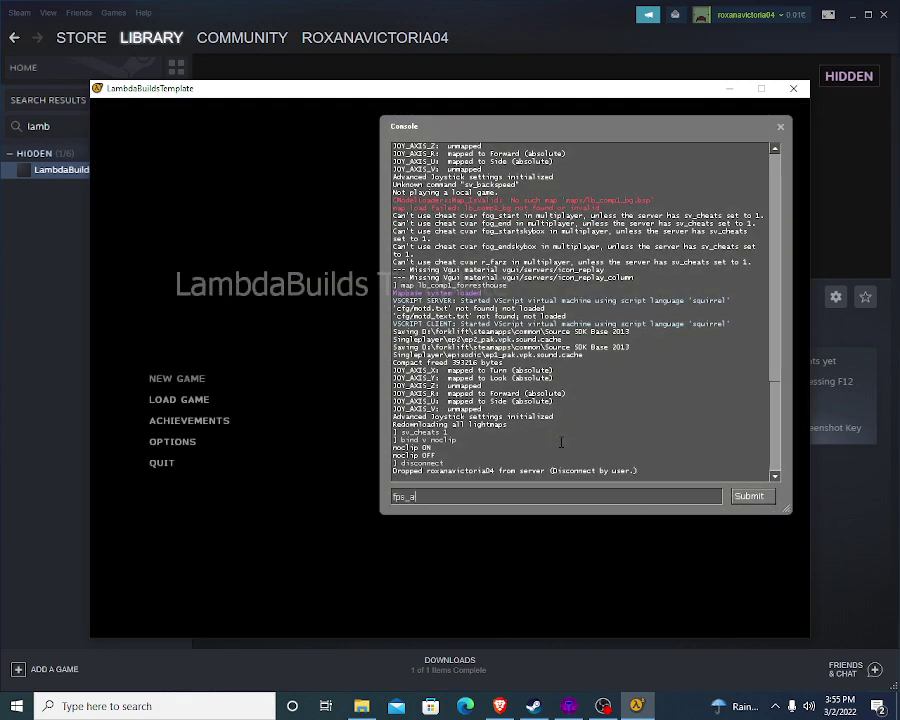
pyautogui.write(' 6')
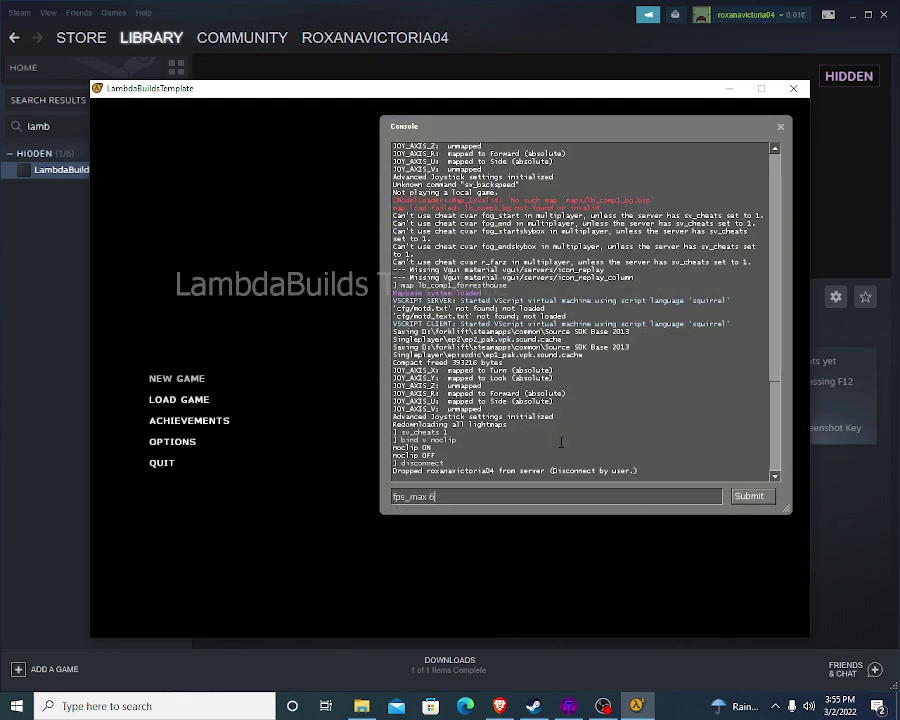
pyautogui.write('0')
pyautogui.press('Return')
# Step: Set the game volume near the low end in the audio options and apply it
pyautogui.click(228, 446)
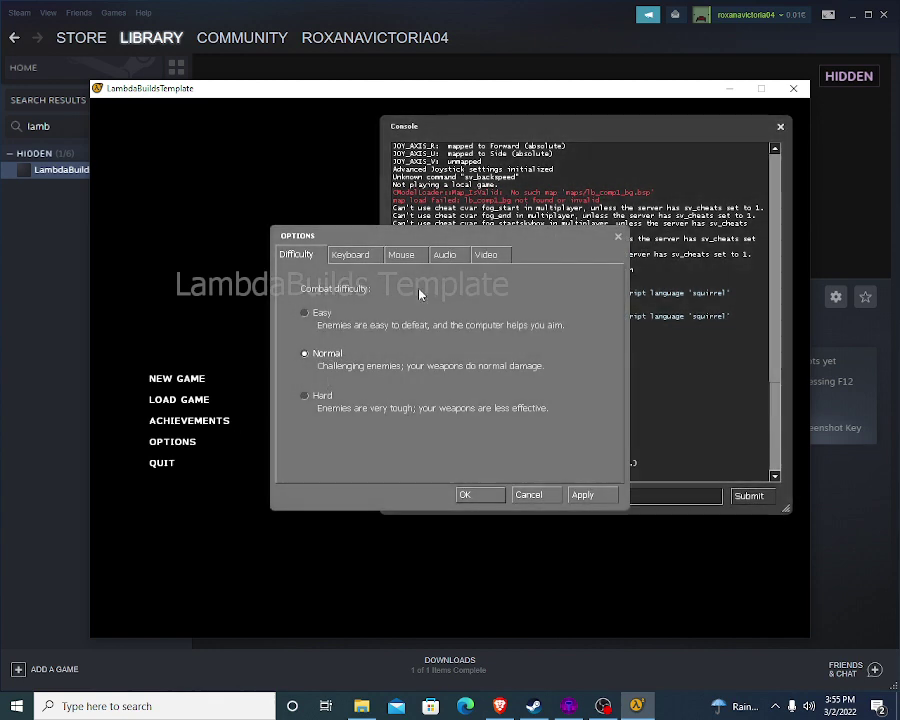
pyautogui.click(442, 256)
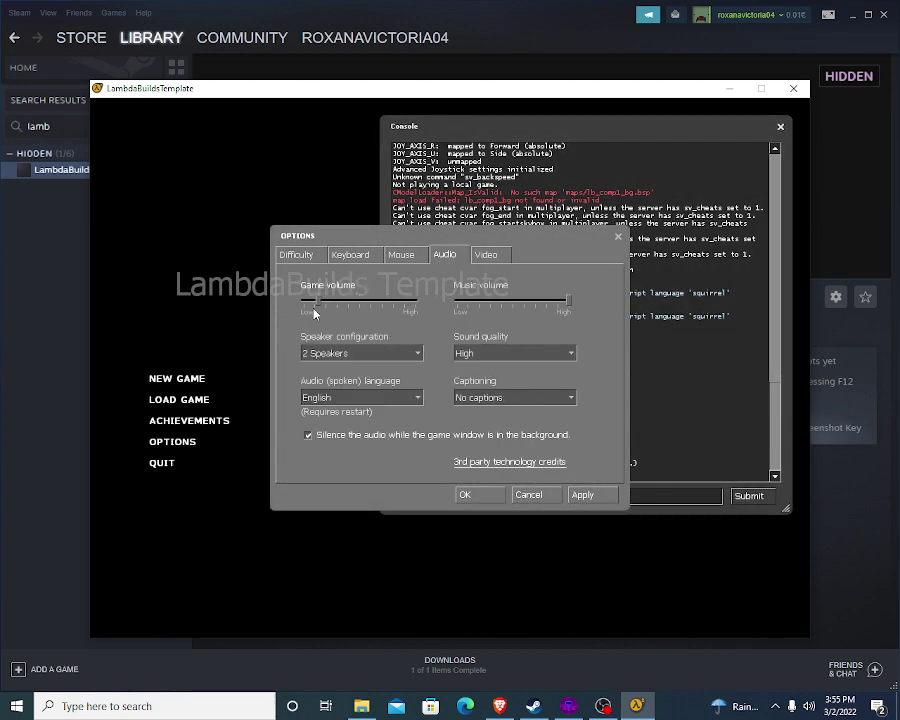
pyautogui.click(579, 494)
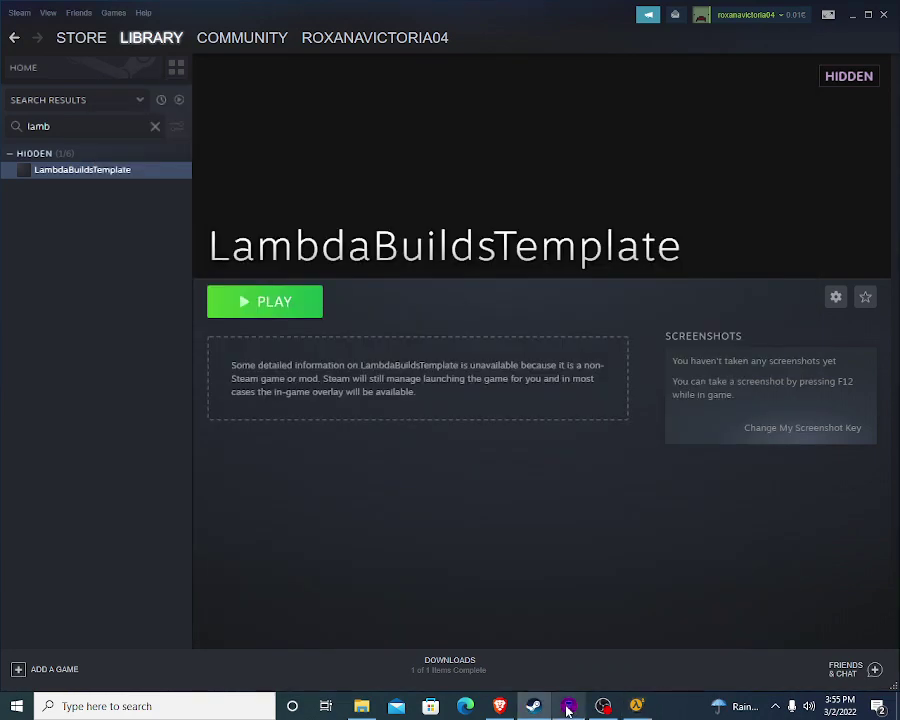
# Step: Switch back to Hammer++, select the grass building group and reduce the grid snap to 8
pyautogui.click(568, 706)
pyautogui.press('z')
pyautogui.press('w')
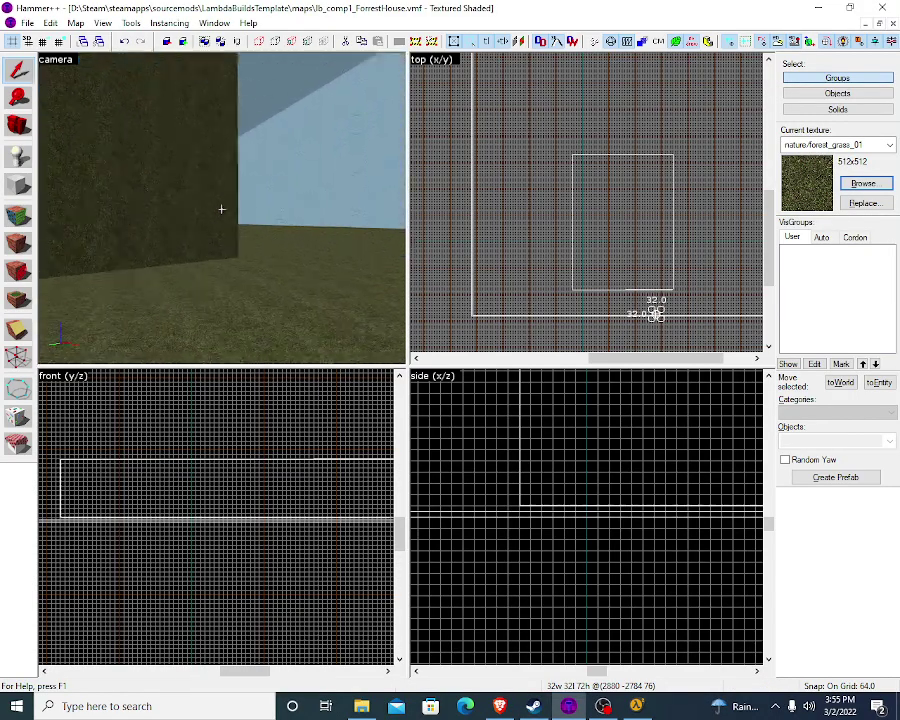
pyautogui.press('z')
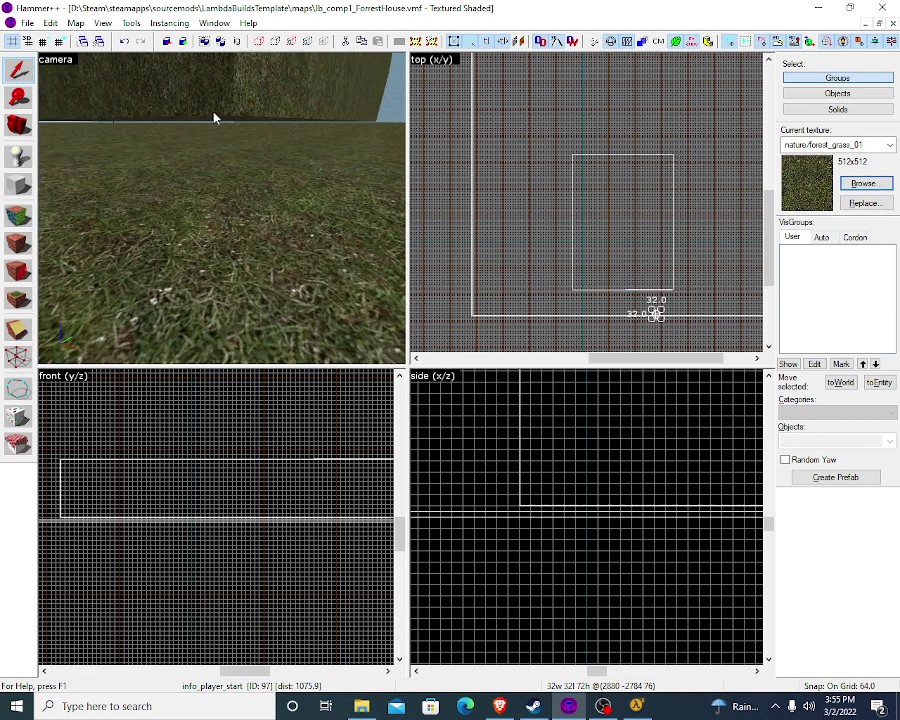
pyautogui.click(215, 114)
pyautogui.moveTo(269, 470); pyautogui.dragTo(266, 464)
pyautogui.click(42, 41)
pyautogui.click(42, 41)
pyautogui.click(42, 41)
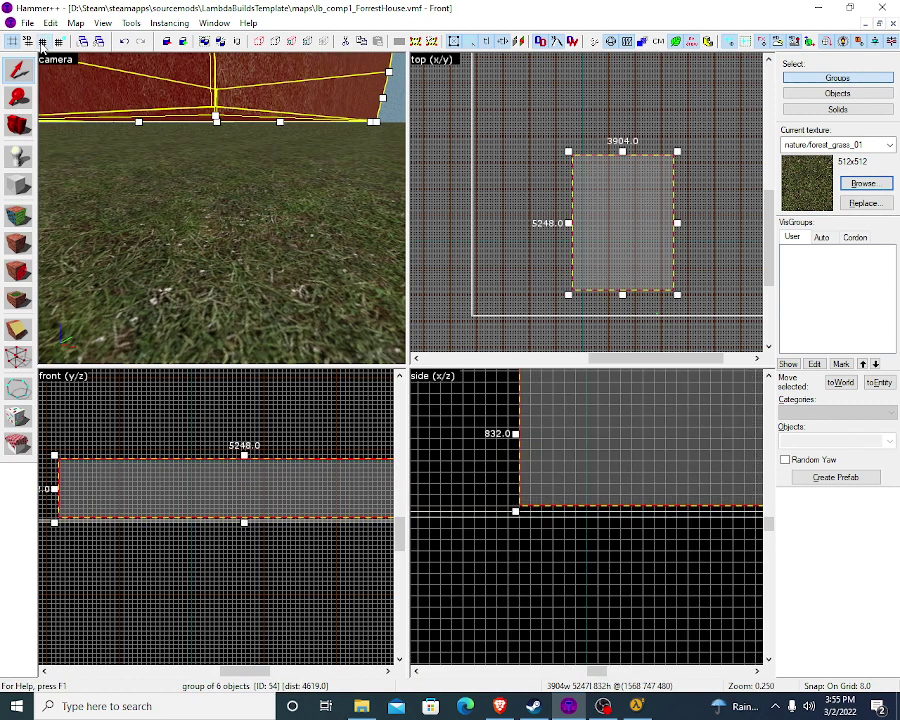
# Step: Refine the grid snap to 1 and lower the selected grass building onto the floor
pyautogui.click(280, 497)
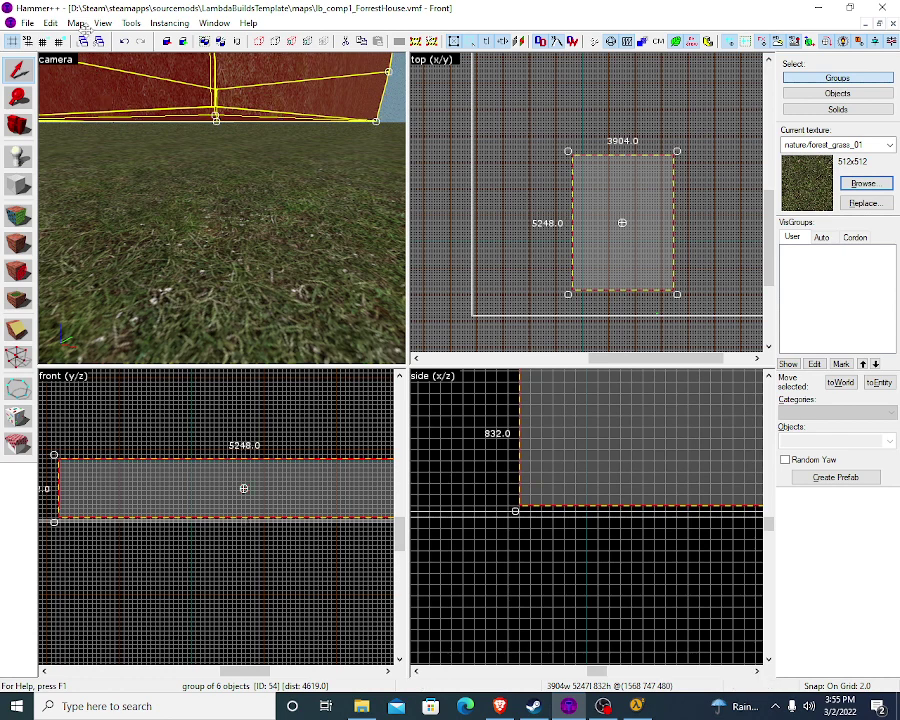
pyautogui.moveTo(259, 490); pyautogui.dragTo(259, 474)
pyautogui.press('Down')
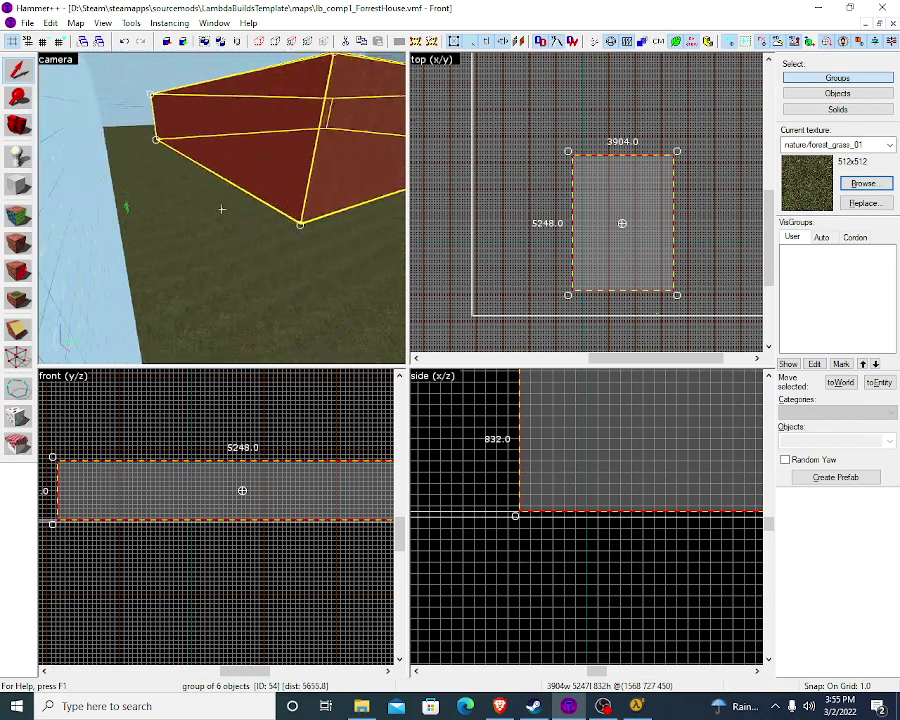
pyautogui.press('Up')
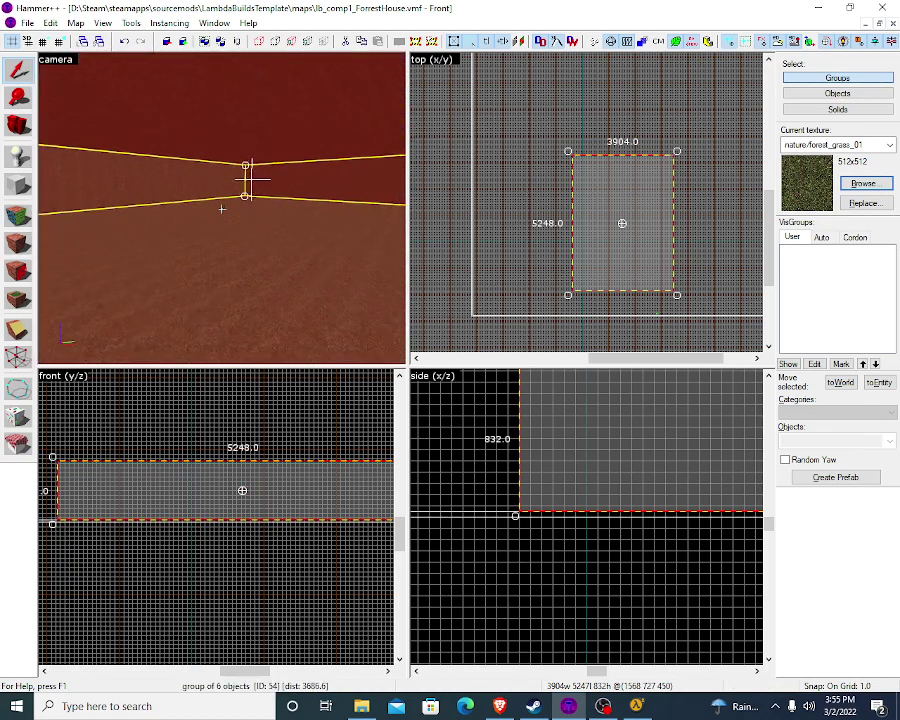
# Step: Apply Make Hollow to the selected grass building group with the proposed wall thickness
pyautogui.click(131, 23)
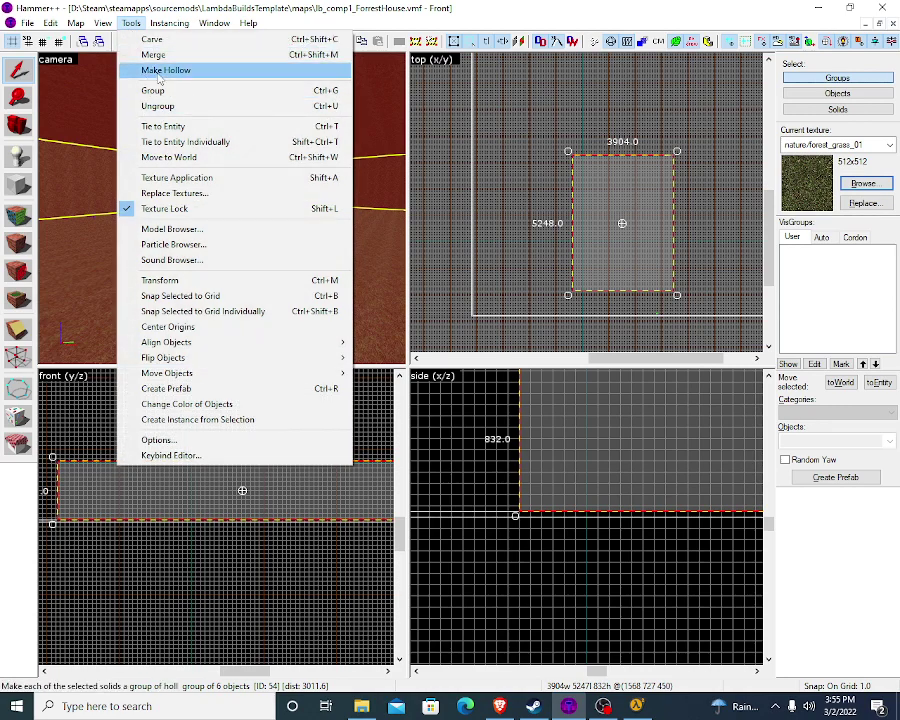
pyautogui.click(162, 70)
pyautogui.press('Return')
pyautogui.press('z')
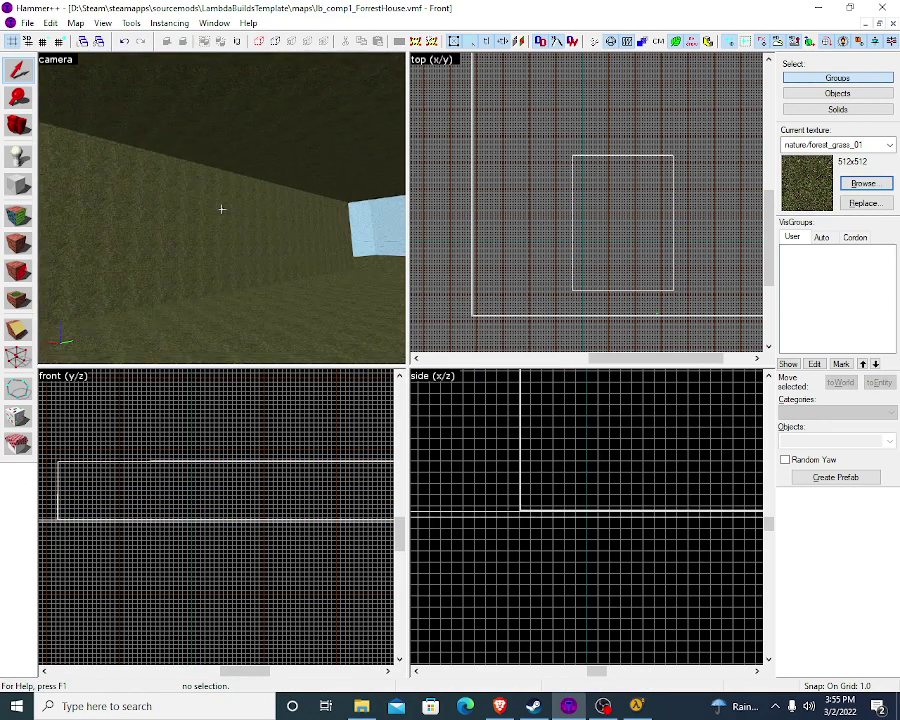
# Step: Inspect the building's interior and delete the whole grass building
pyautogui.press('w')
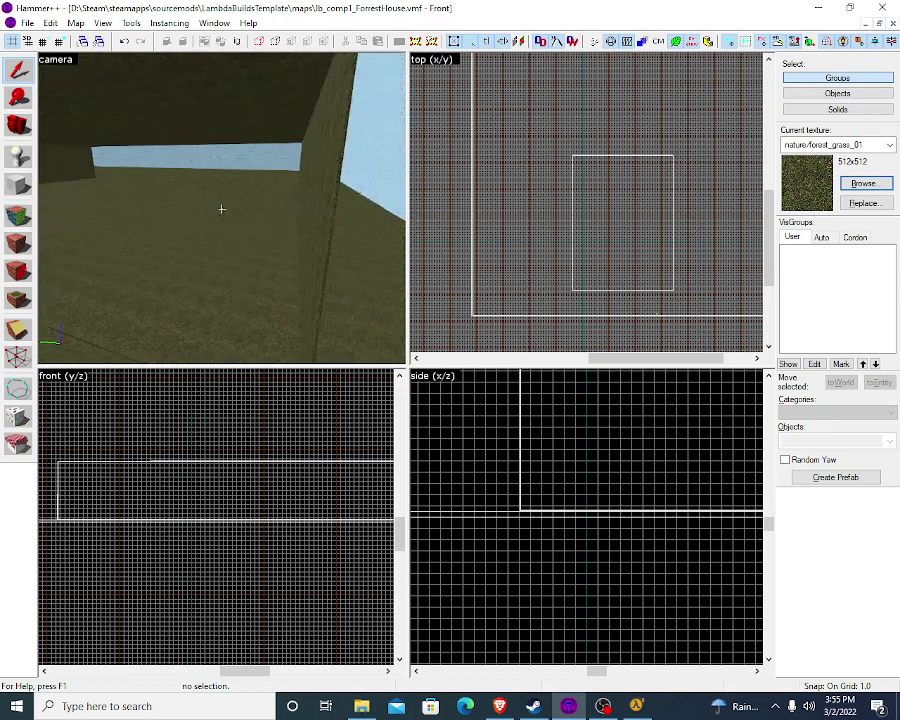
pyautogui.press('z')
pyautogui.click(290, 180)
pyautogui.press('Delete')
pyautogui.press('z')
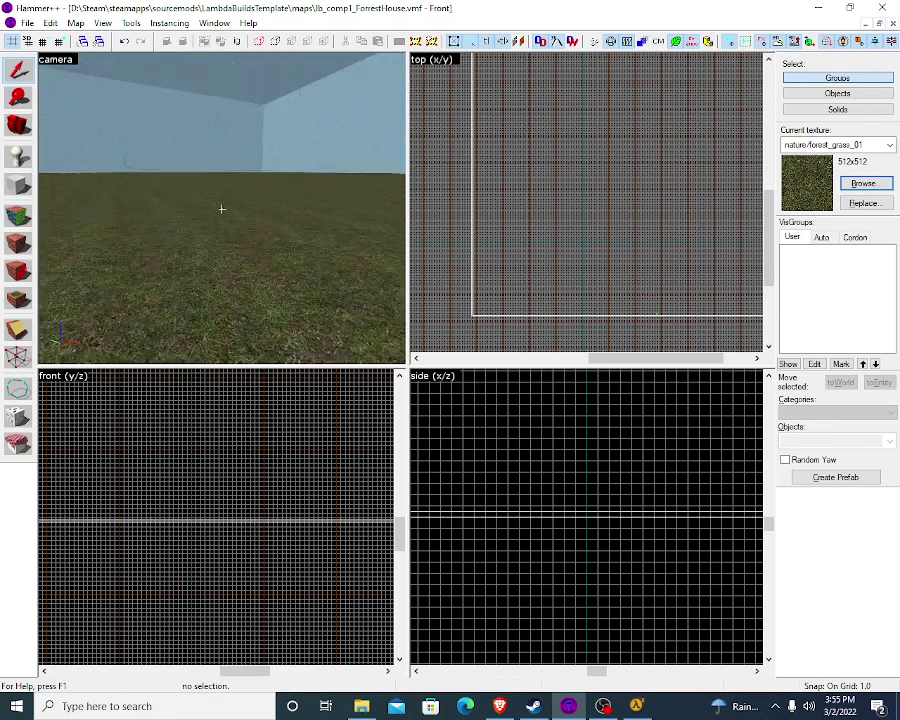
# Step: Create a new grass block about 3904 wide, 2745 long and 929 high inside the skybox room
pyautogui.press('z')
pyautogui.hotkey('shift', 'b')
pyautogui.scroll(-2, 245, 476)
pyautogui.moveTo(204, 478); pyautogui.dragTo(174, 487, button='middle')
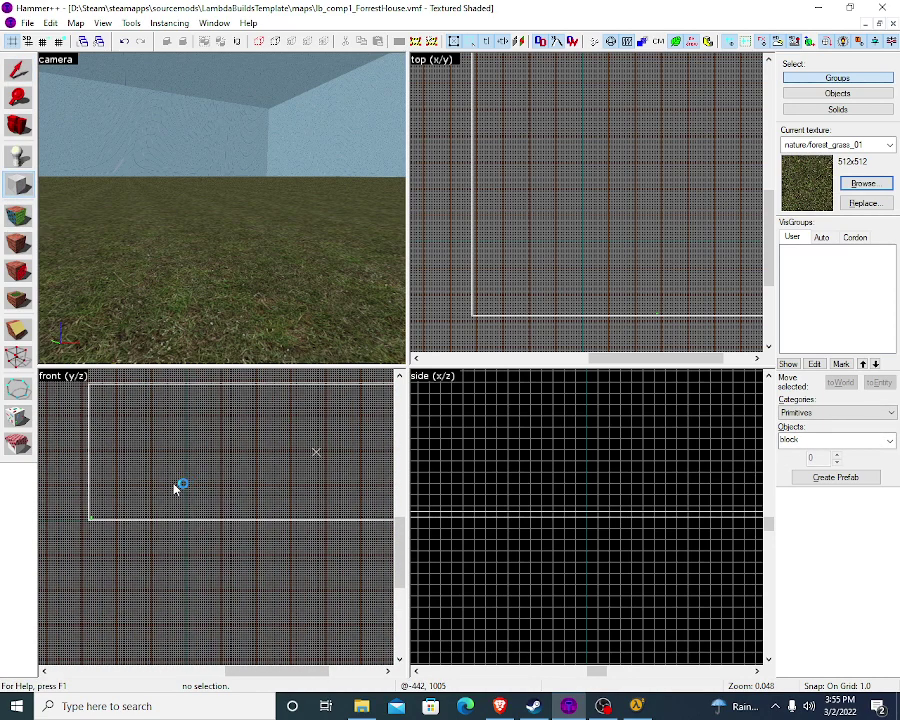
pyautogui.moveTo(182, 490); pyautogui.dragTo(278, 523)
pyautogui.press('z')
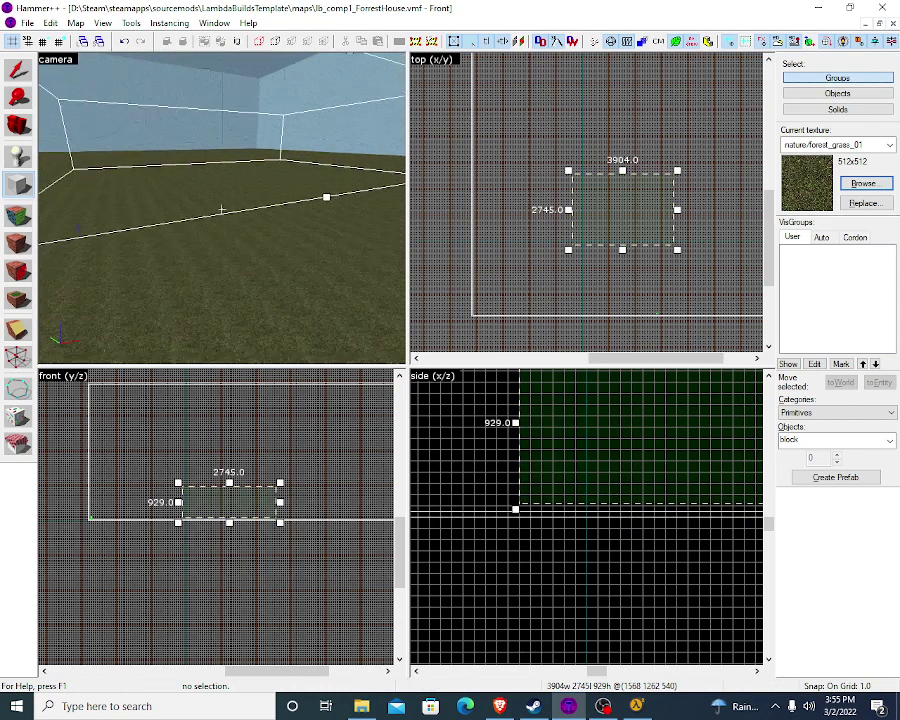
pyautogui.press('Return')
# Step: Lower the new grass block onto the floor and reduce its height to about 406 units
pyautogui.hotkey('shift', 's')
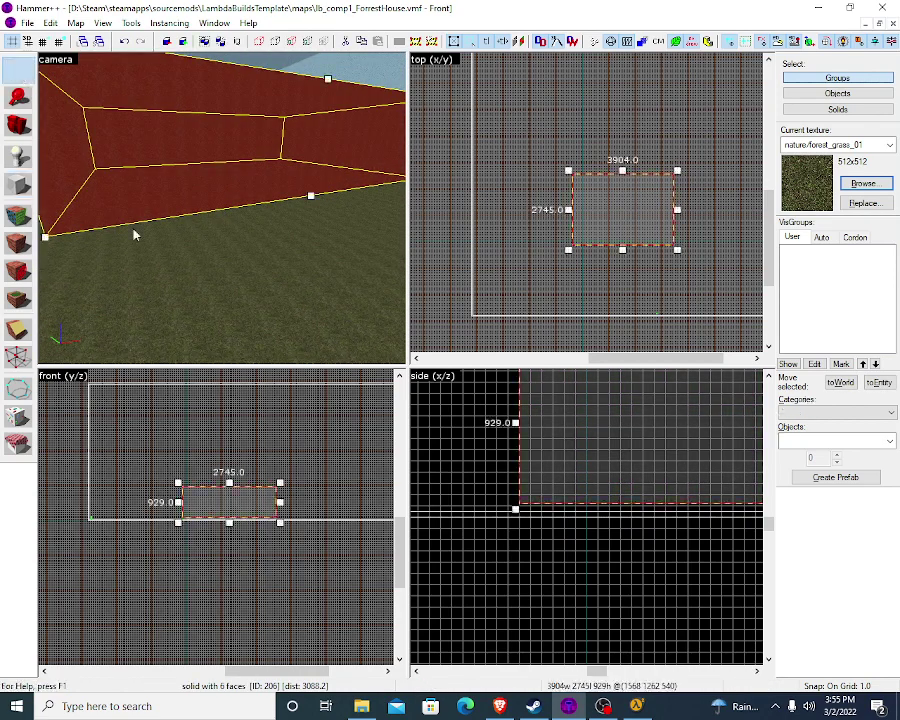
pyautogui.scroll(5, 245, 538)
pyautogui.moveTo(221, 461); pyautogui.dragTo(224, 464)
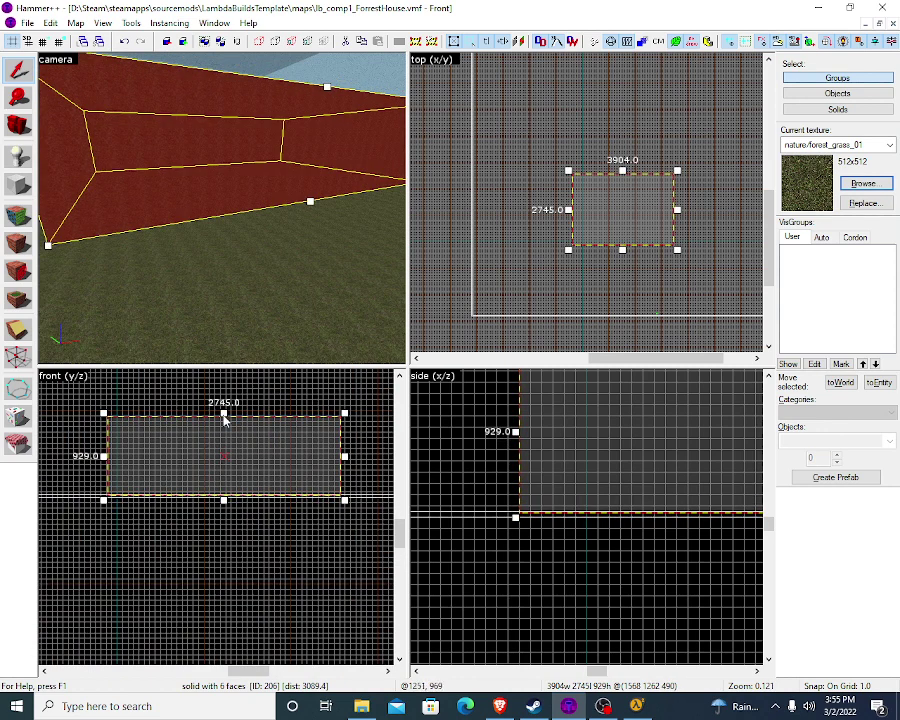
pyautogui.moveTo(224, 420); pyautogui.dragTo(224, 458)
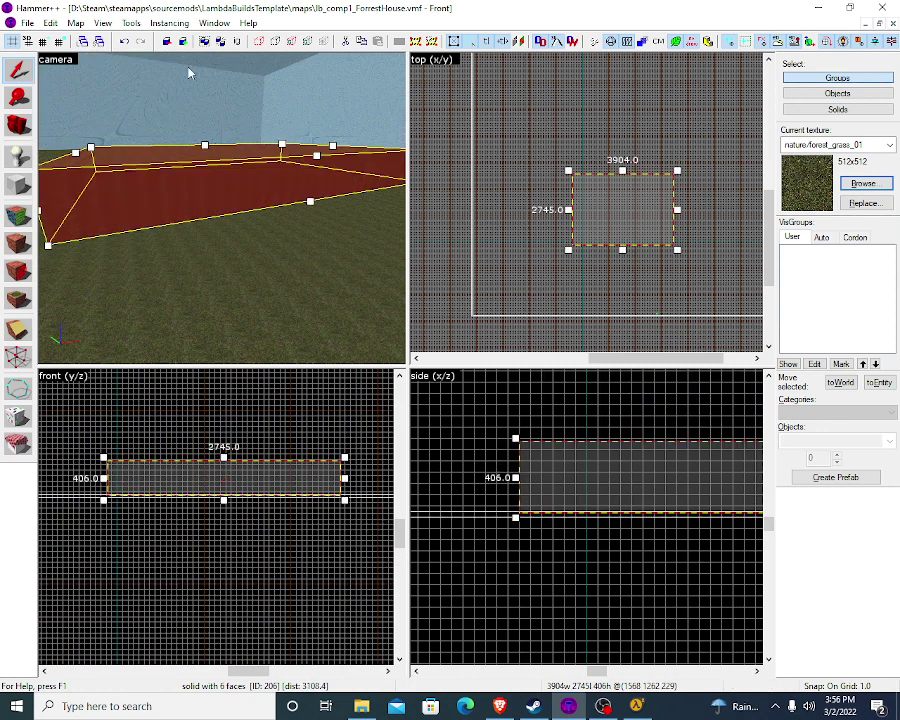
# Step: Apply Make Hollow to the new grass block with the proposed wall thickness
pyautogui.click(141, 24)
pyautogui.click(190, 68)
pyautogui.press('Return')
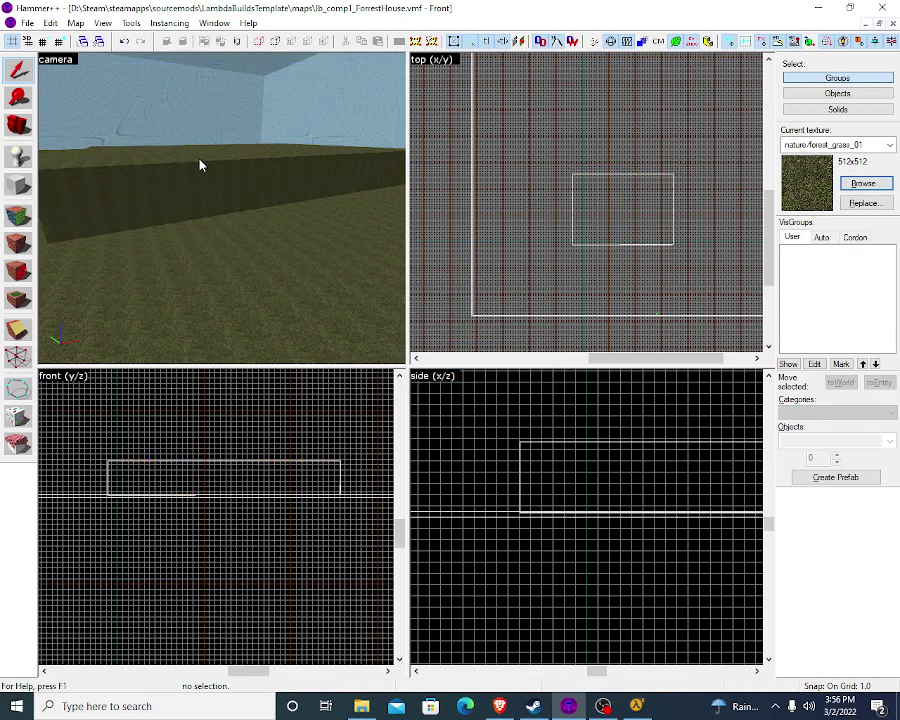
pyautogui.press('z')
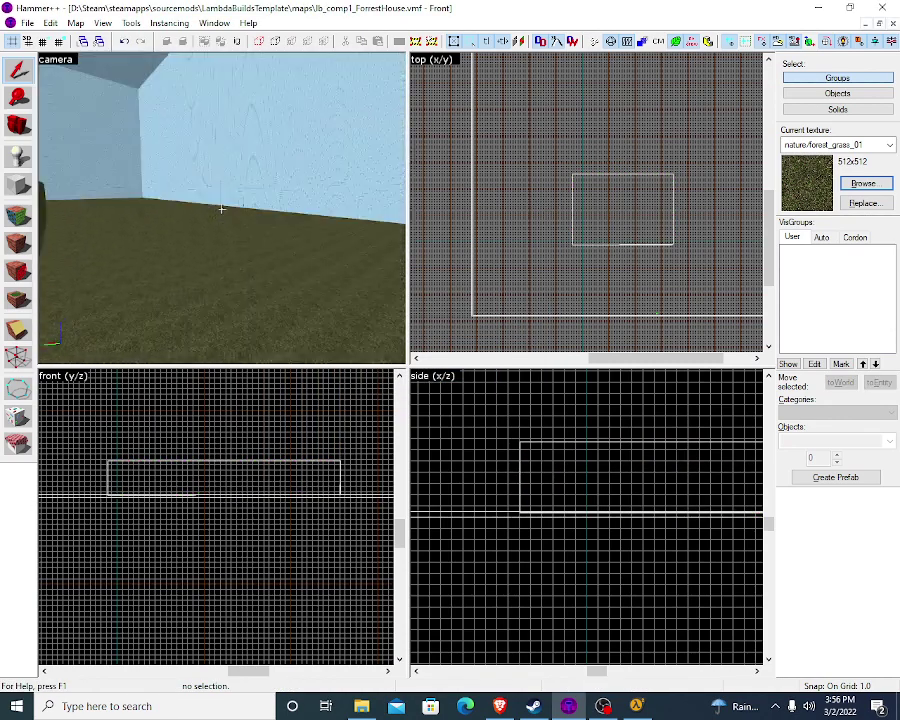
pyautogui.press('s')
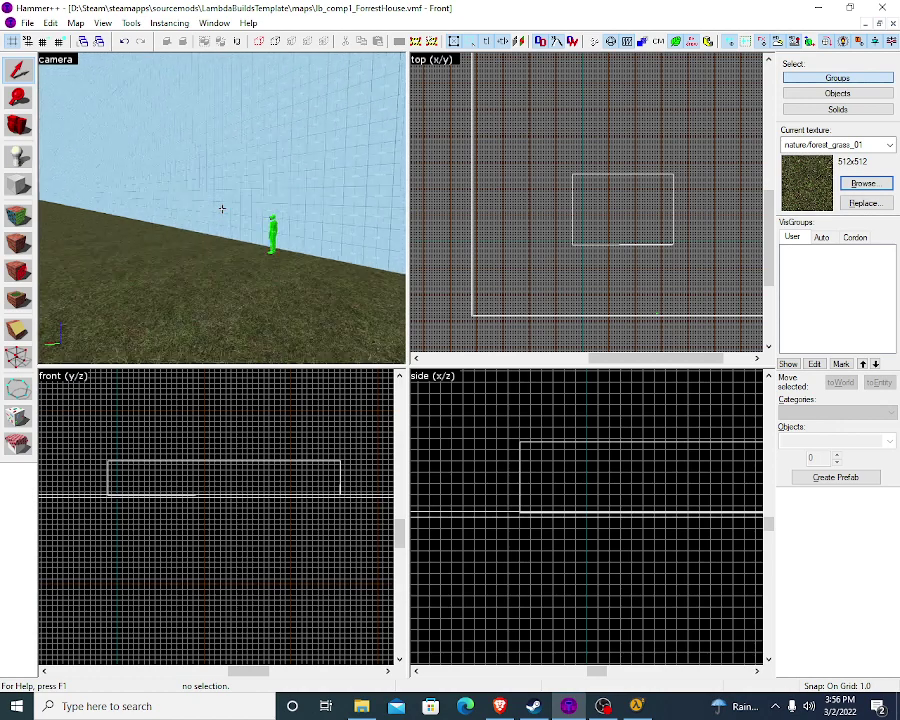
pyautogui.press('z')
pyautogui.click(311, 251)
pyautogui.hotkey('alt', 'Return')
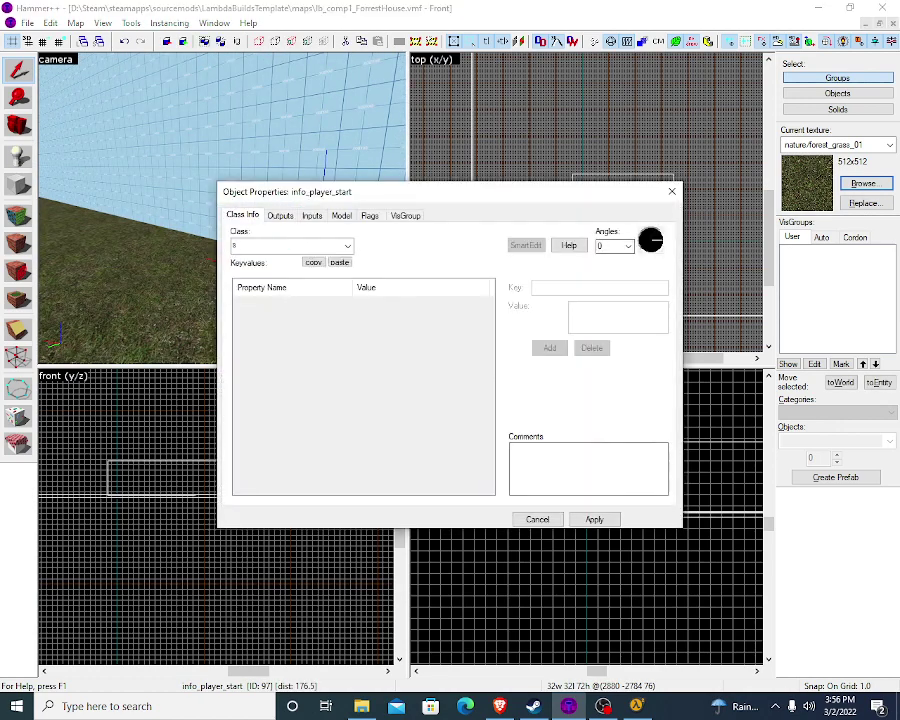
pyautogui.press('Escape')
pyautogui.click(537, 519)
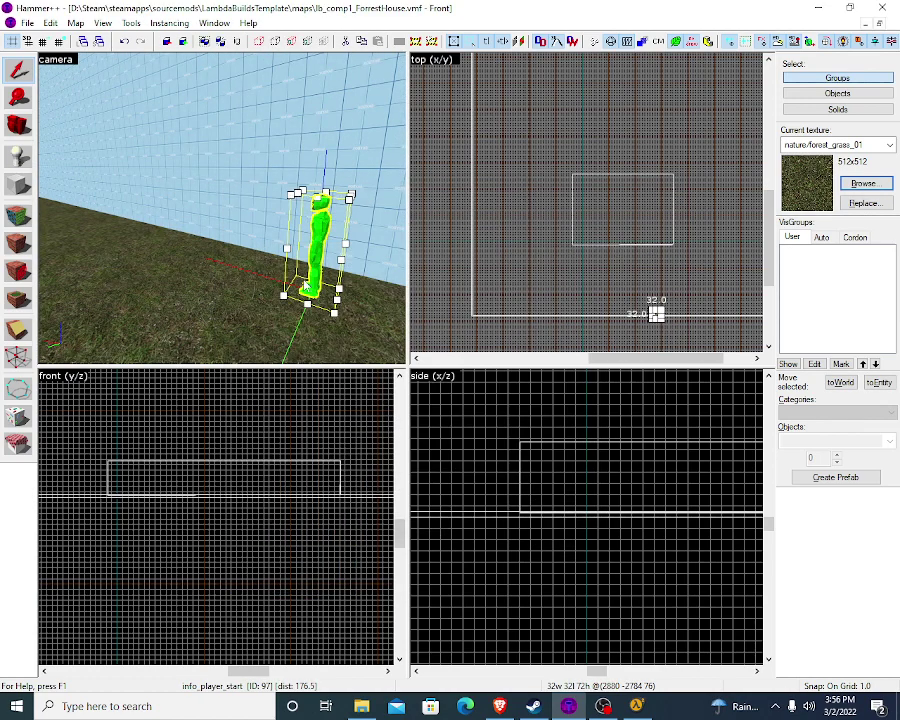
pyautogui.press('z')
pyautogui.press('s')
pyautogui.press('z')
pyautogui.click(277, 241)
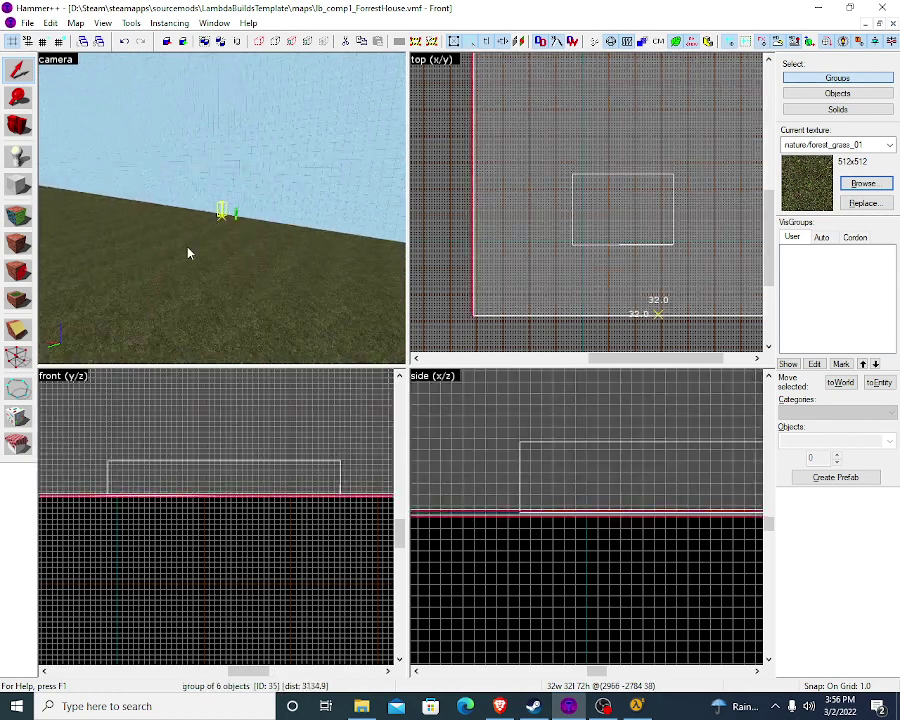
pyautogui.press('z')
pyautogui.press('z')
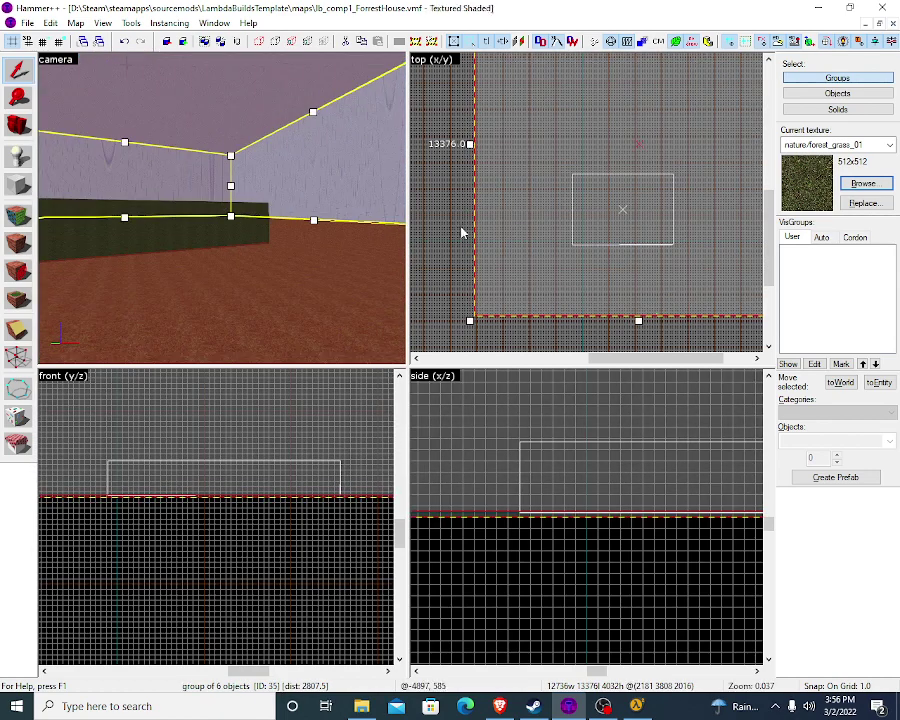
pyautogui.press('z')
pyautogui.press('Escape')
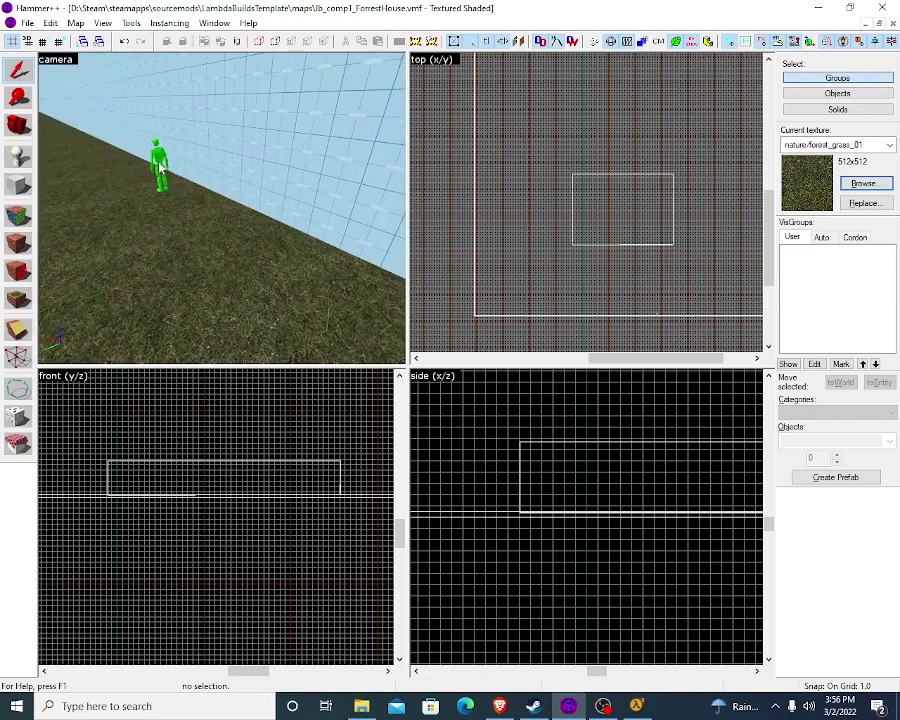
# Step: Move the info_player_start from the skybox wall to just outside the hollow grass block, at about 2181, -233
pyautogui.press('z')
pyautogui.click(157, 162)
pyautogui.scroll(10, 615, 296)
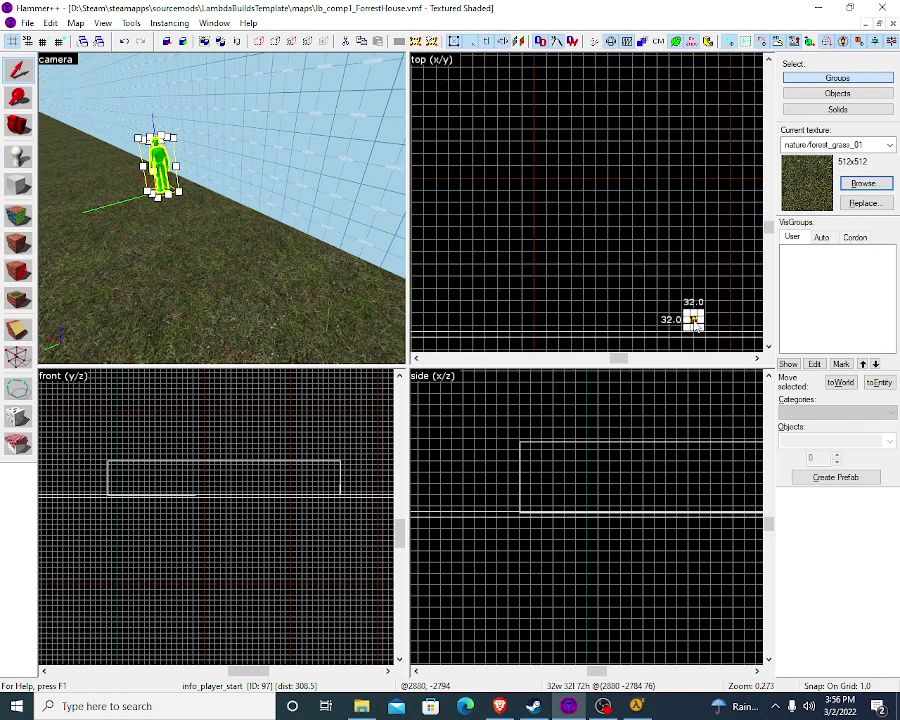
pyautogui.moveTo(695, 325); pyautogui.dragTo(546, 224)
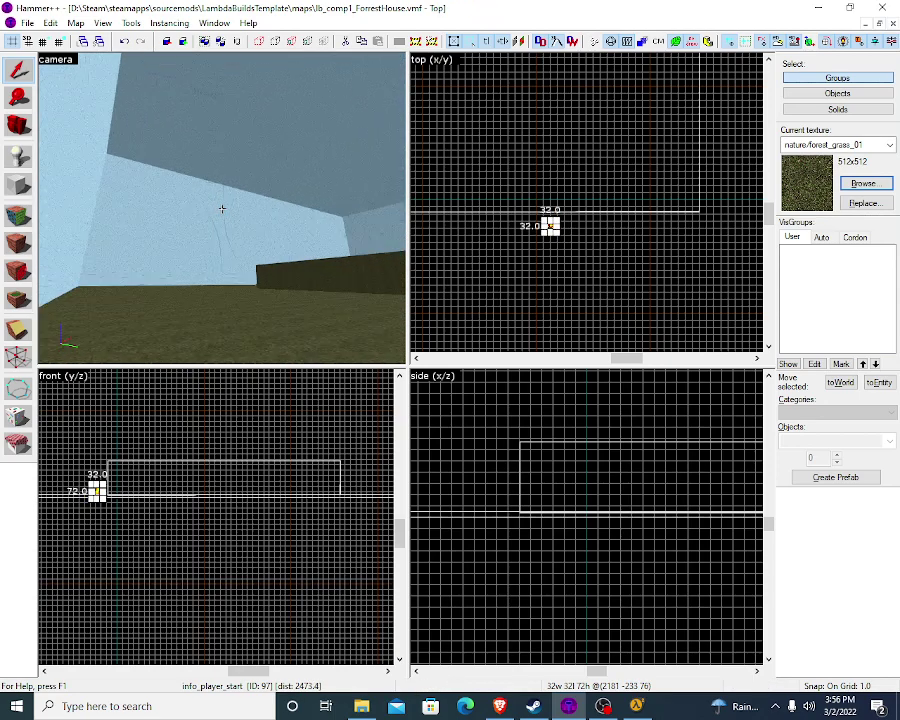
pyautogui.hotkey('ctrl', 'shift', 'e')
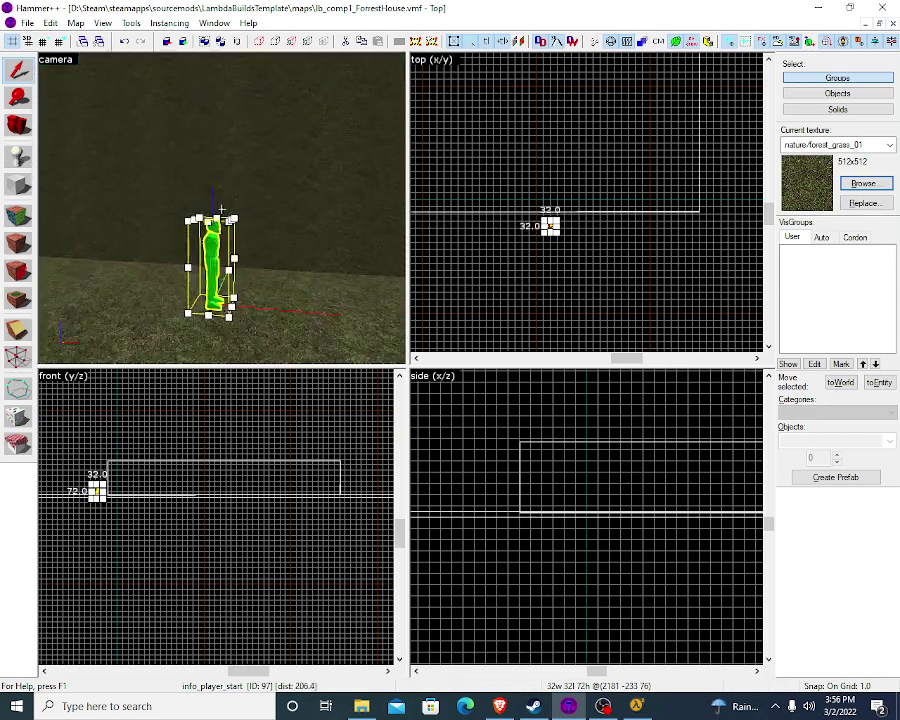
# Step: Look through the nature textures in the texture browser and filter the list for nodraw
pyautogui.press('z')
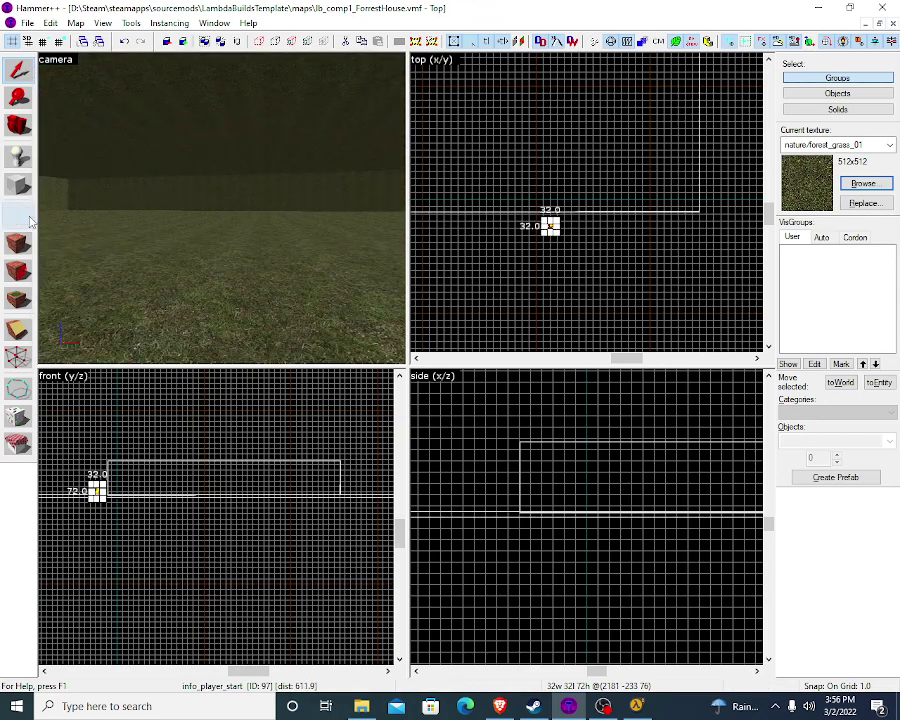
pyautogui.click(18, 214)
pyautogui.click(408, 381)
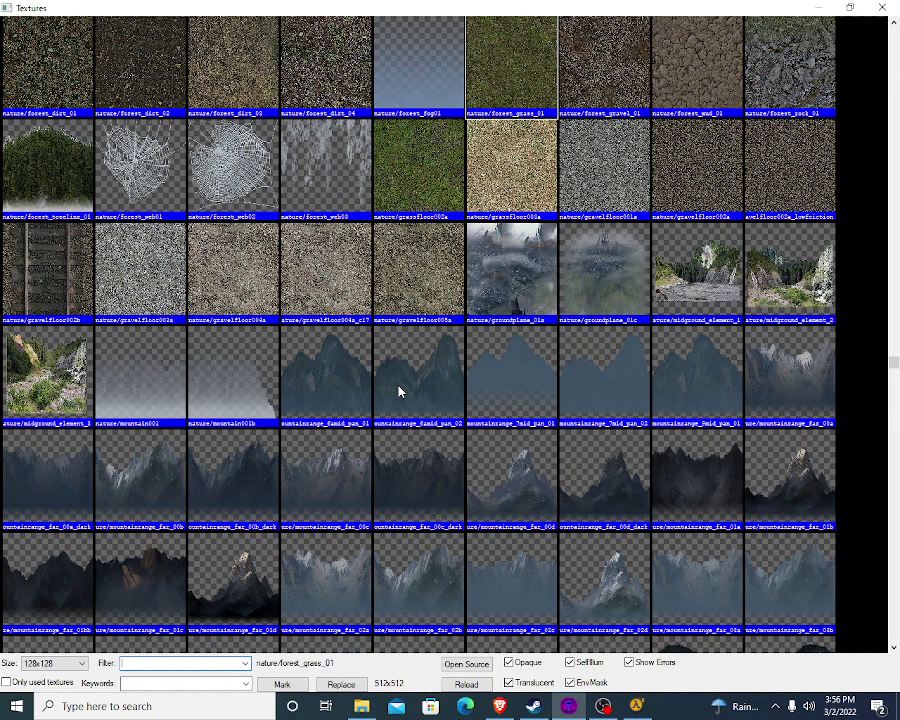
pyautogui.scroll(5, 470, 320)
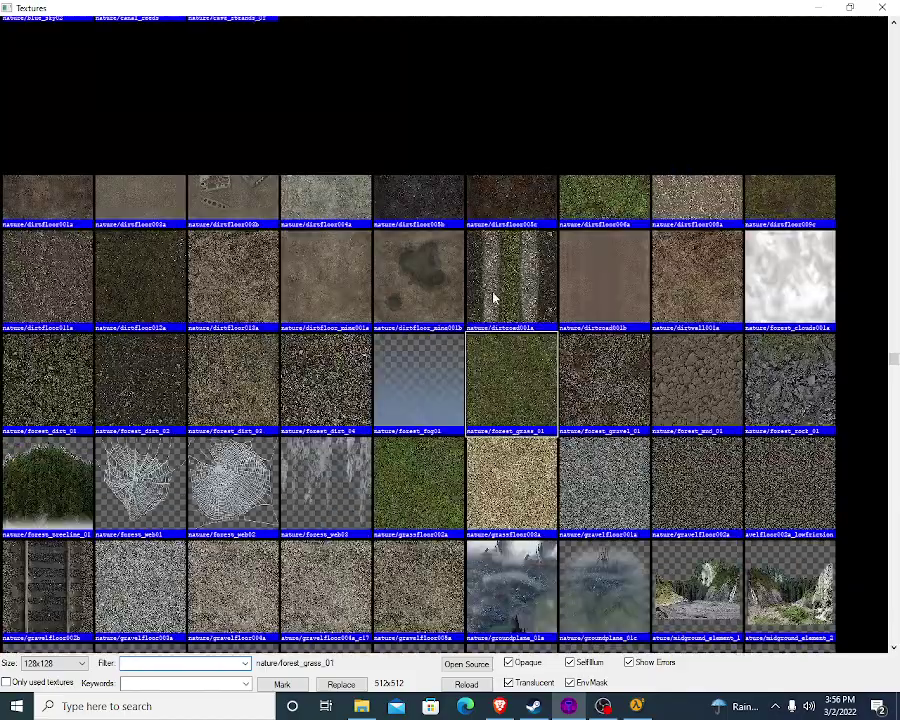
pyautogui.scroll(10, 492, 298)
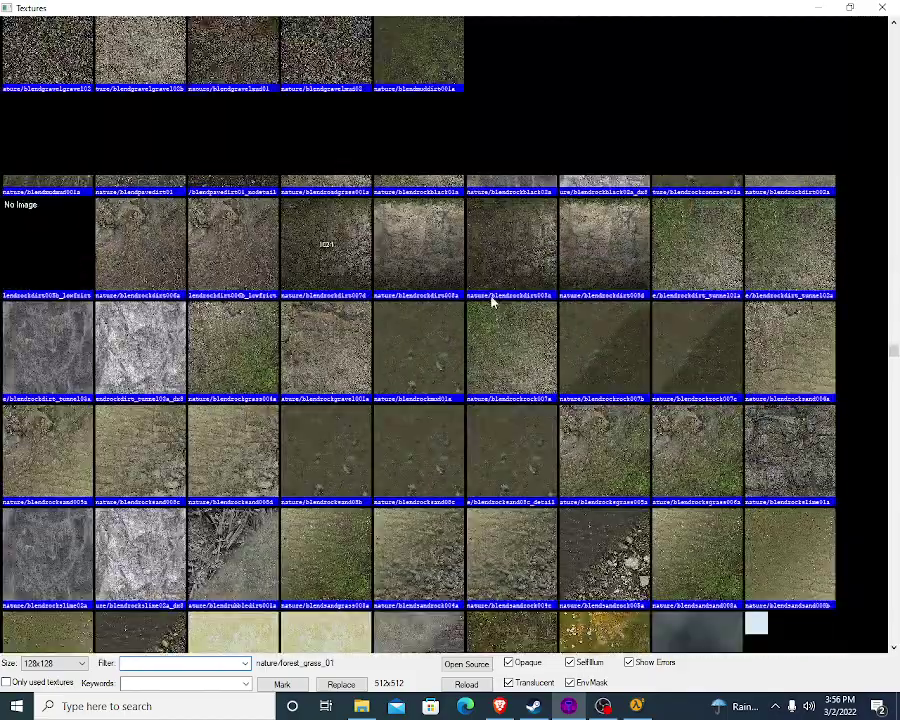
pyautogui.write('grass')
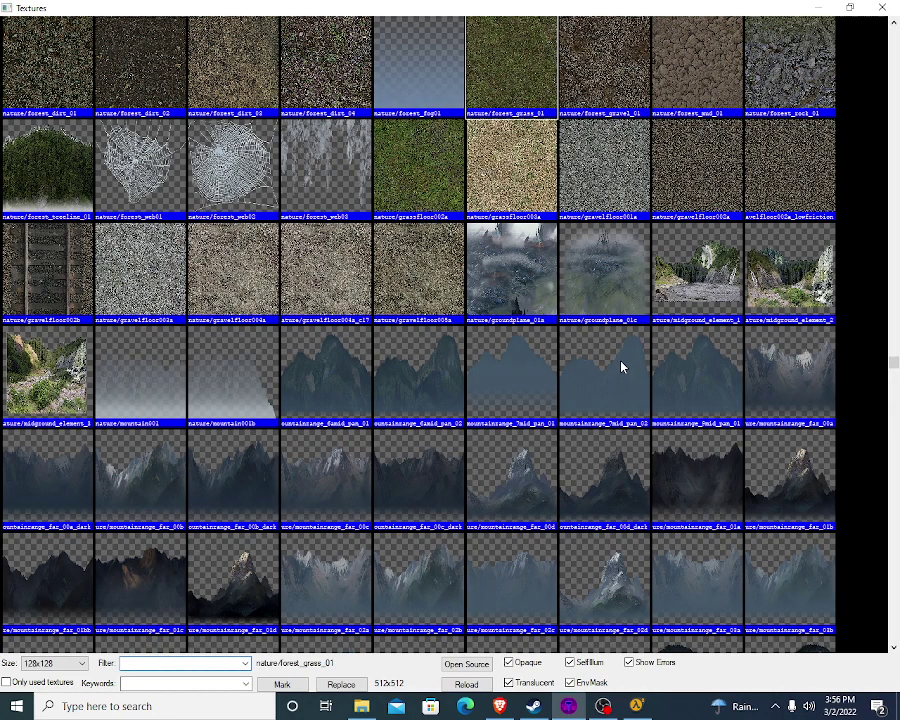
pyautogui.write('nodraw')
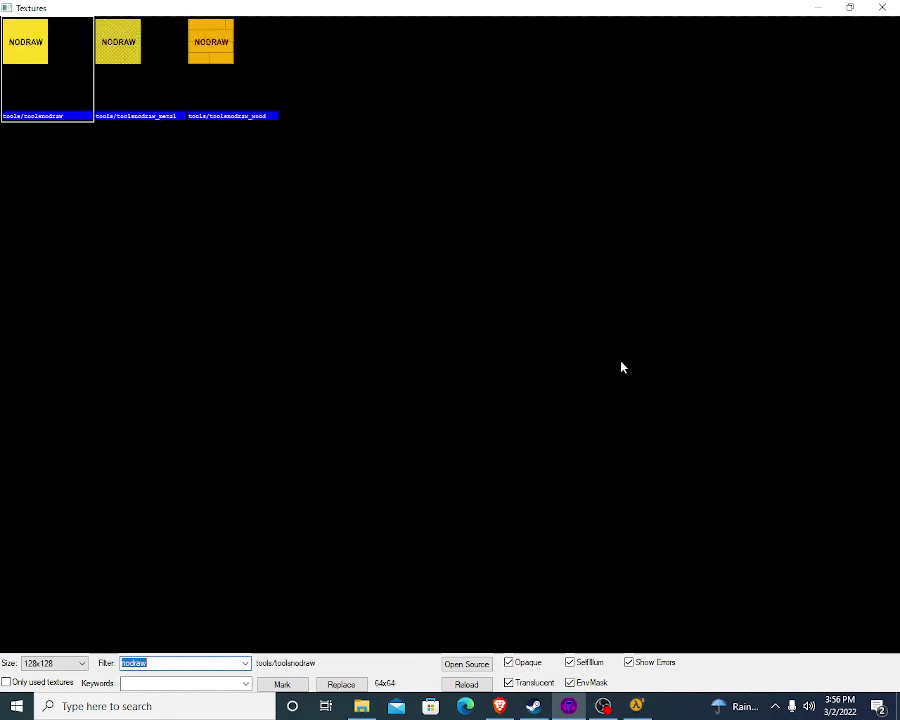
# Step: Replace the texture filter with wood and examine the wooden wall, floor and door textures
pyautogui.write('========')
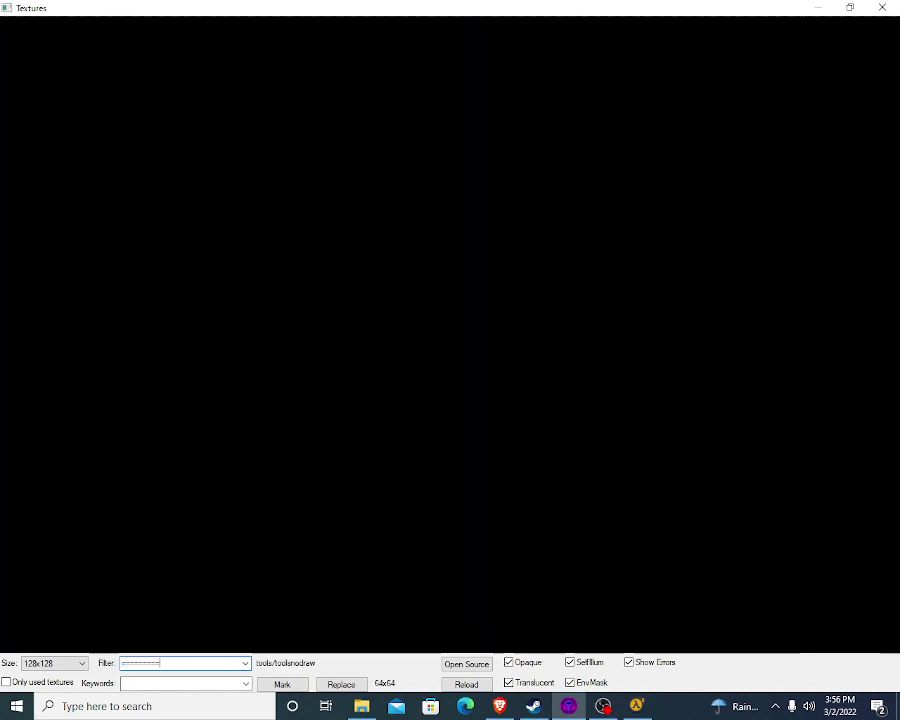
pyautogui.press('BackSpace')
pyautogui.press('BackSpace')
pyautogui.press('BackSpace')
pyautogui.press('BackSpace')
pyautogui.press('BackSpace')
pyautogui.press('BackSpace')
pyautogui.press('BackSpace')
pyautogui.press('BackSpace')
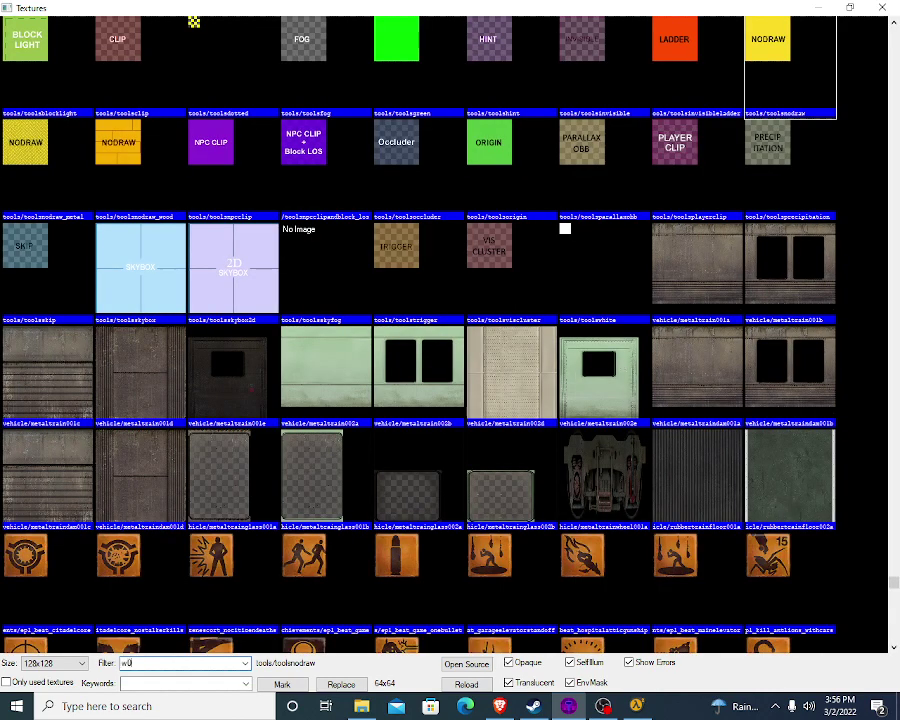
pyautogui.write('wood')
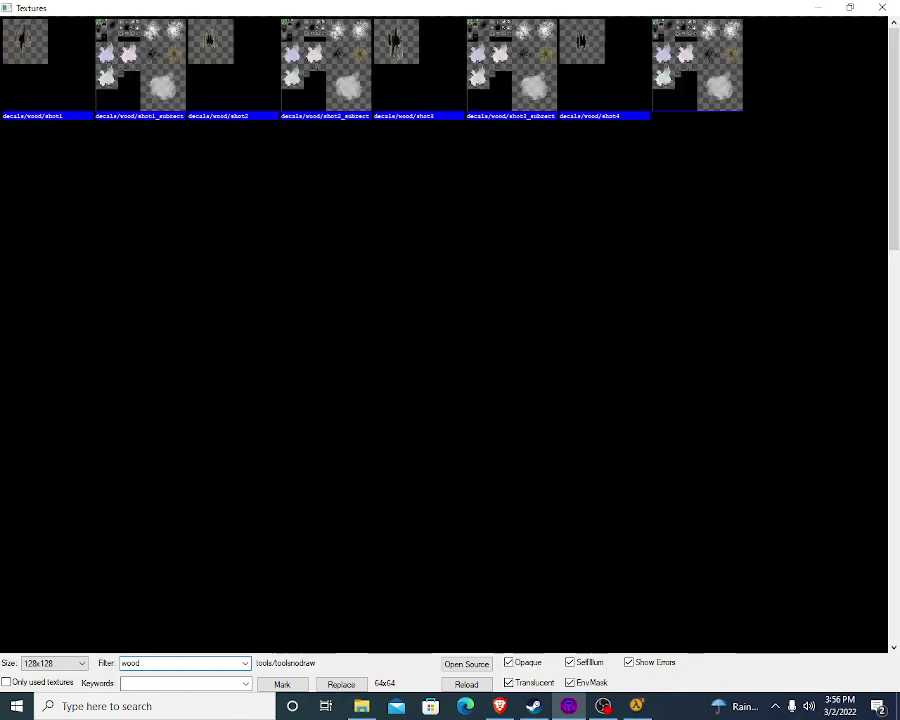
pyautogui.scroll(-10, 663, 513)
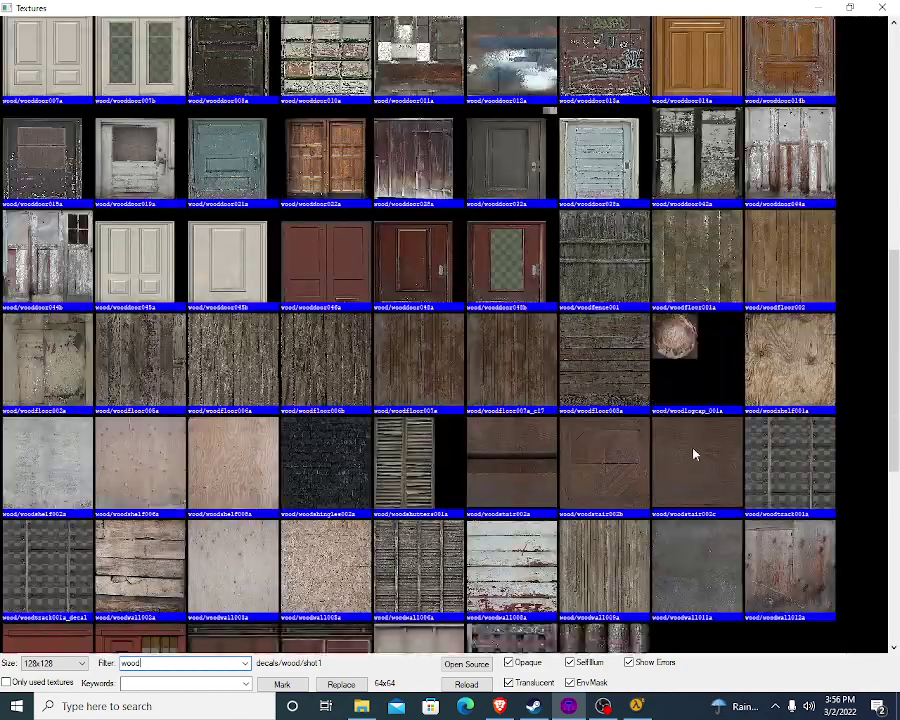
pyautogui.scroll(-3, 675, 420)
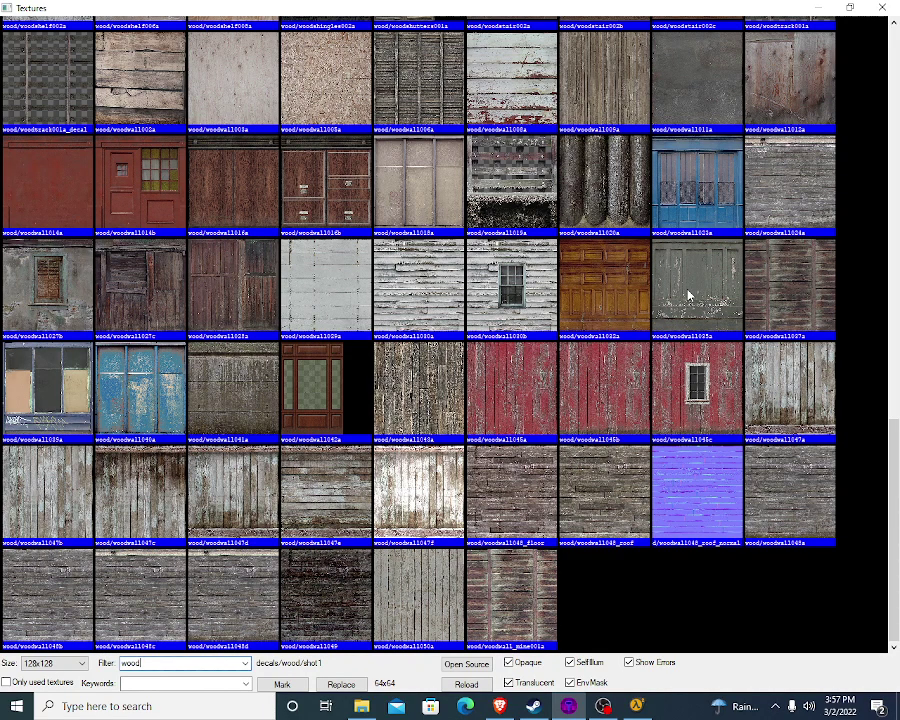
pyautogui.scroll(15, 641, 587)
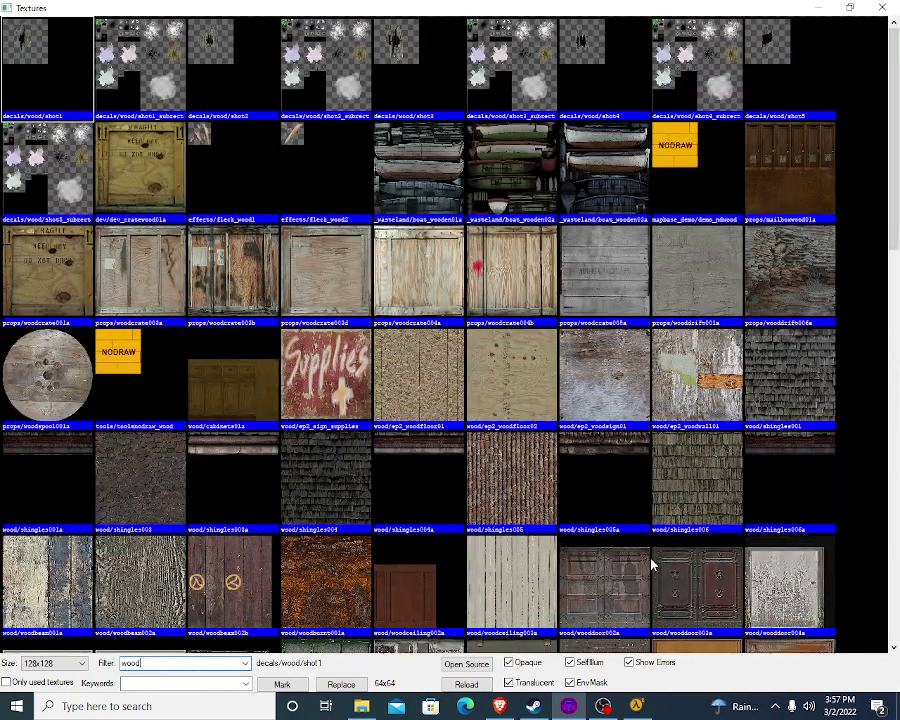
pyautogui.scroll(-3, 649, 565)
pyautogui.scroll(3, 640, 579)
pyautogui.scroll(-3, 766, 489)
pyautogui.scroll(3, 774, 500)
pyautogui.scroll(-9, 860, 625)
pyautogui.scroll(9, 860, 625)
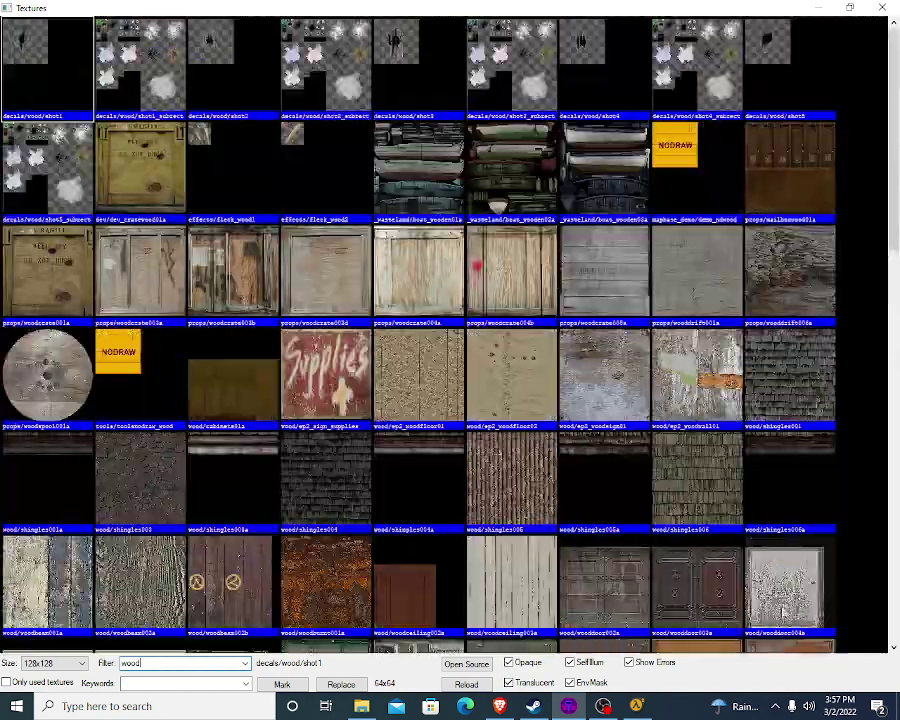
# Step: Clear the texture filter and look through the measuregeneric textures in the full list
pyautogui.press('BackSpace')
pyautogui.press('BackSpace')
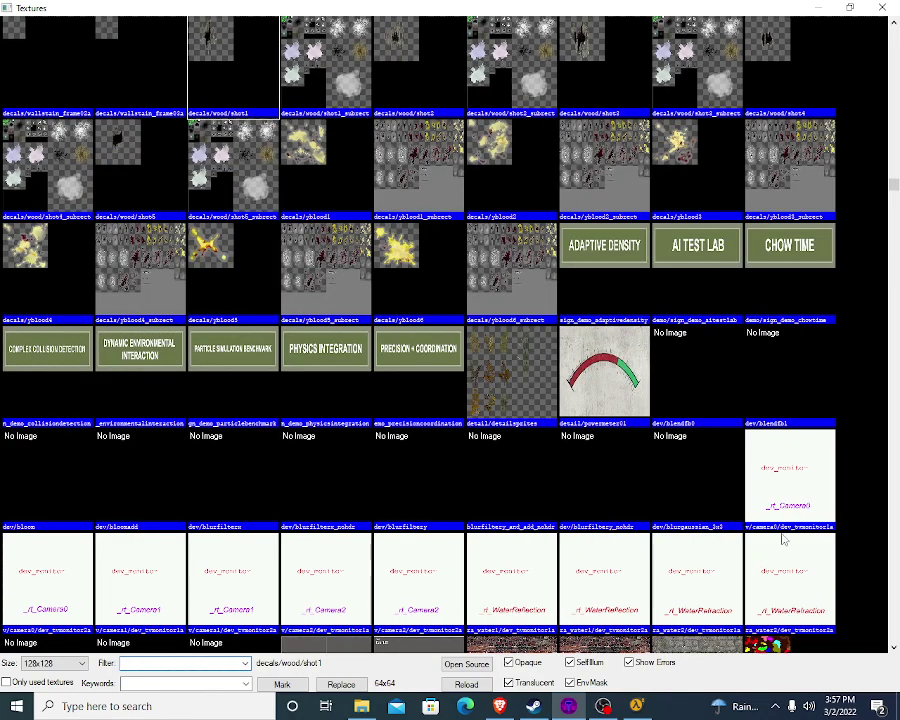
pyautogui.scroll(-15, 800, 537)
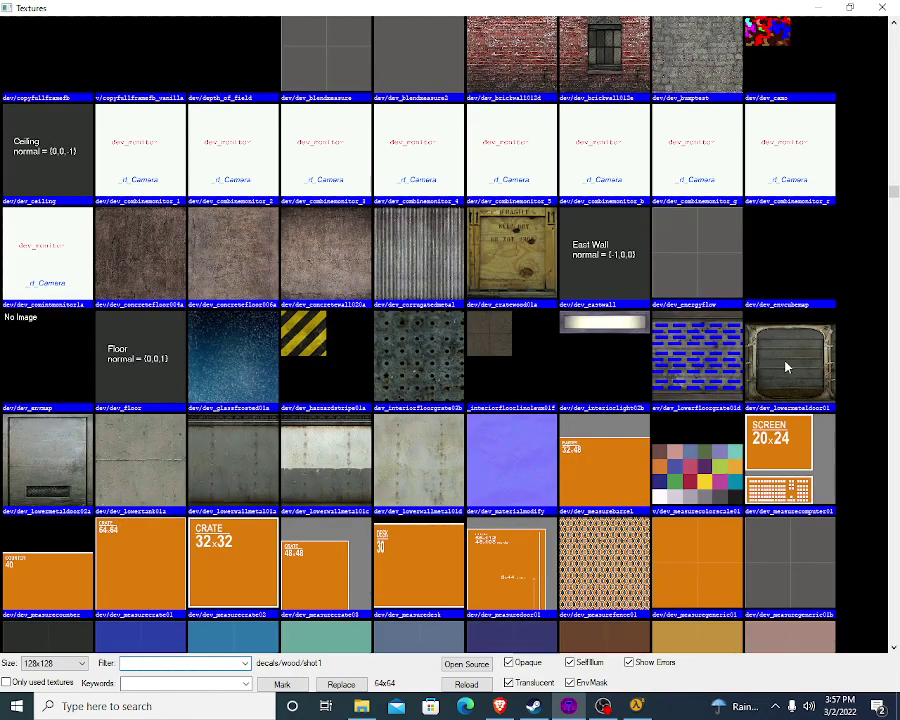
pyautogui.scroll(-3, 778, 380)
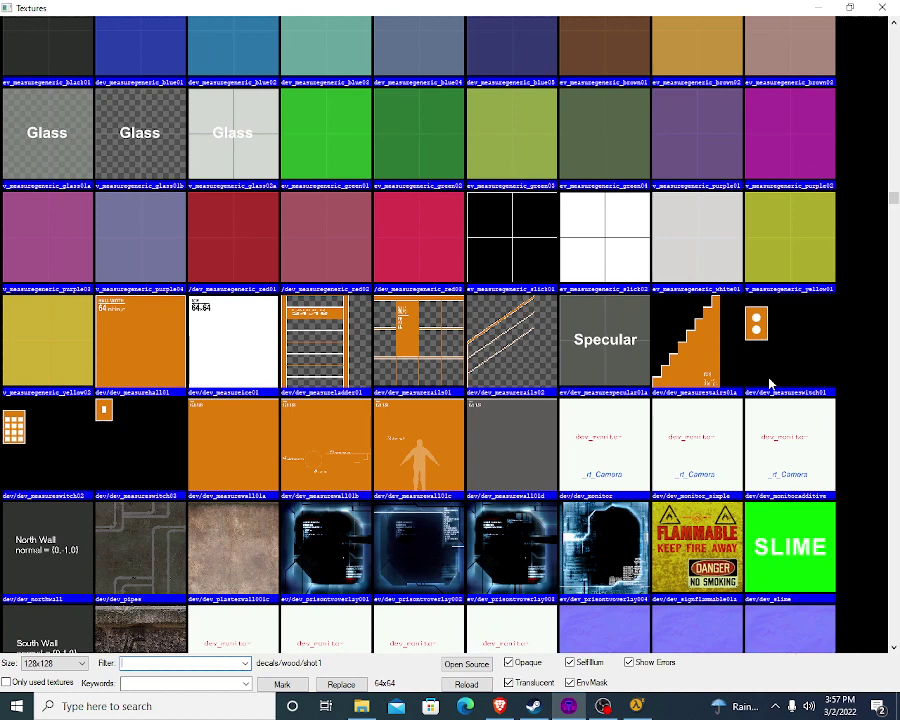
pyautogui.scroll(2, 300, 292)
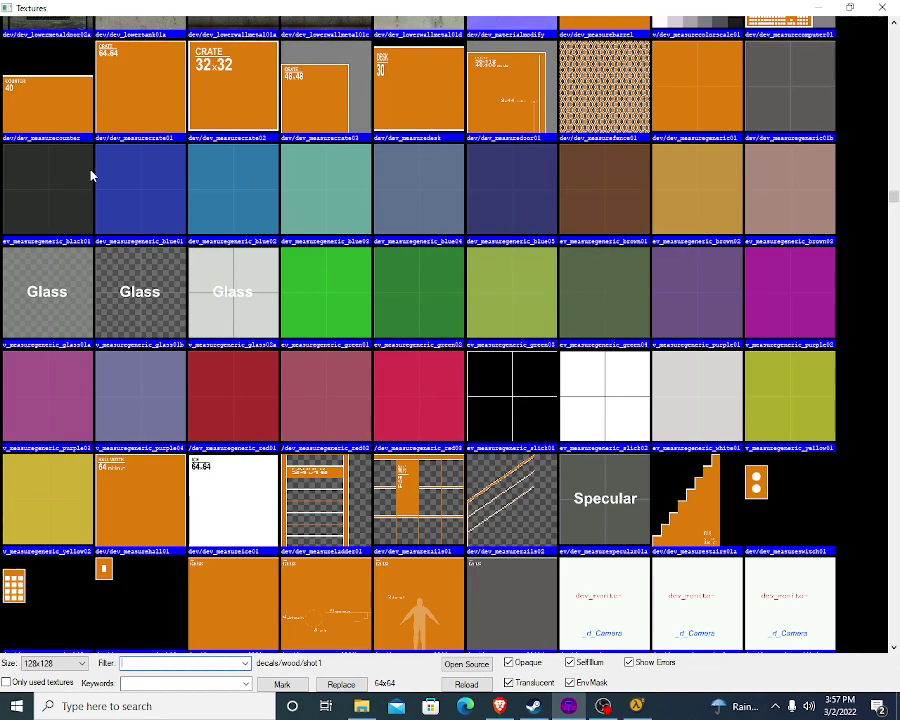
pyautogui.scroll(2, 90, 176)
# Step: Filter the texture list for dev and look through the developer wall, door and measuregeneric textures
pyautogui.write('dev')
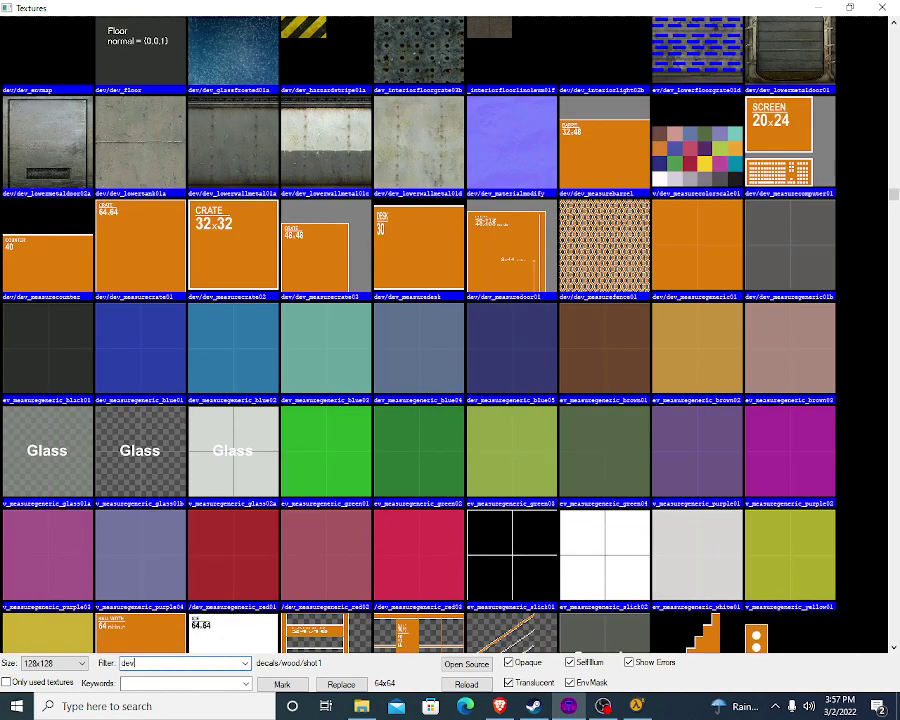
pyautogui.scroll(-6, 380, 547)
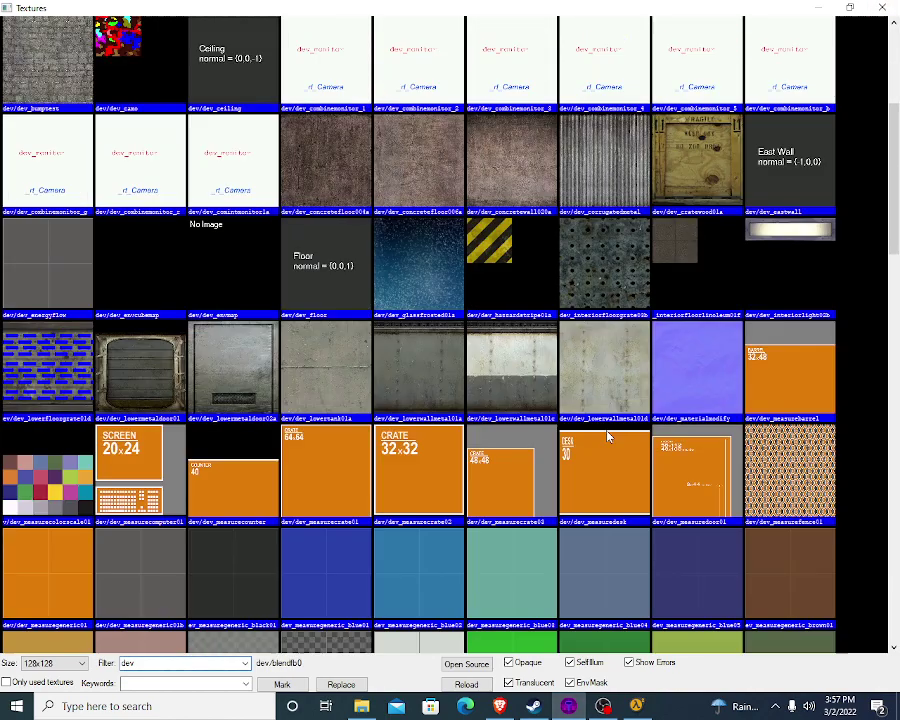
pyautogui.scroll(-2, 382, 500)
pyautogui.scroll(-5, 347, 402)
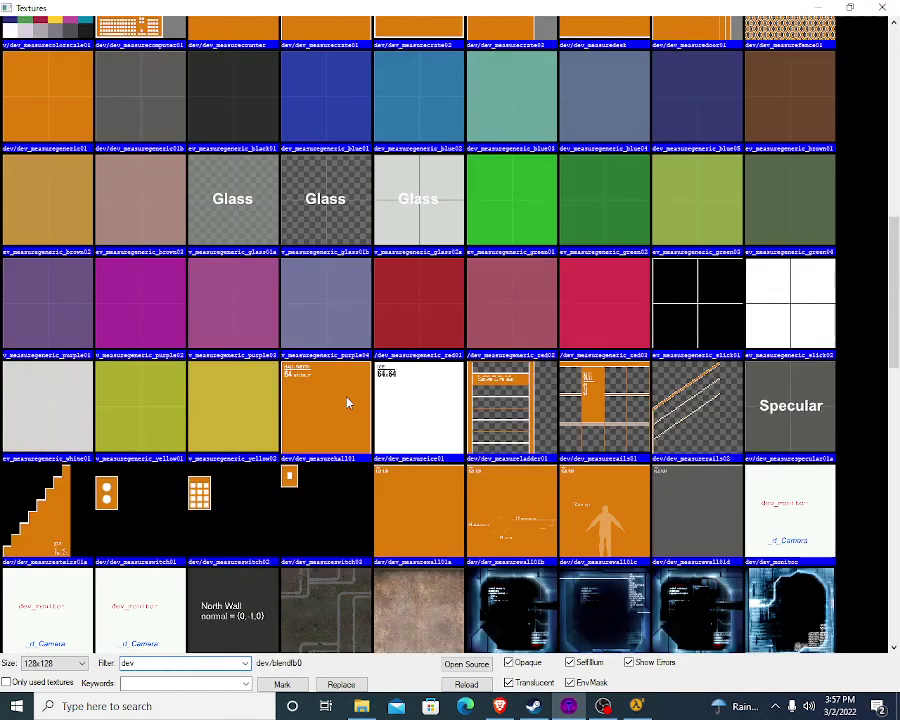
pyautogui.scroll(-10, 348, 401)
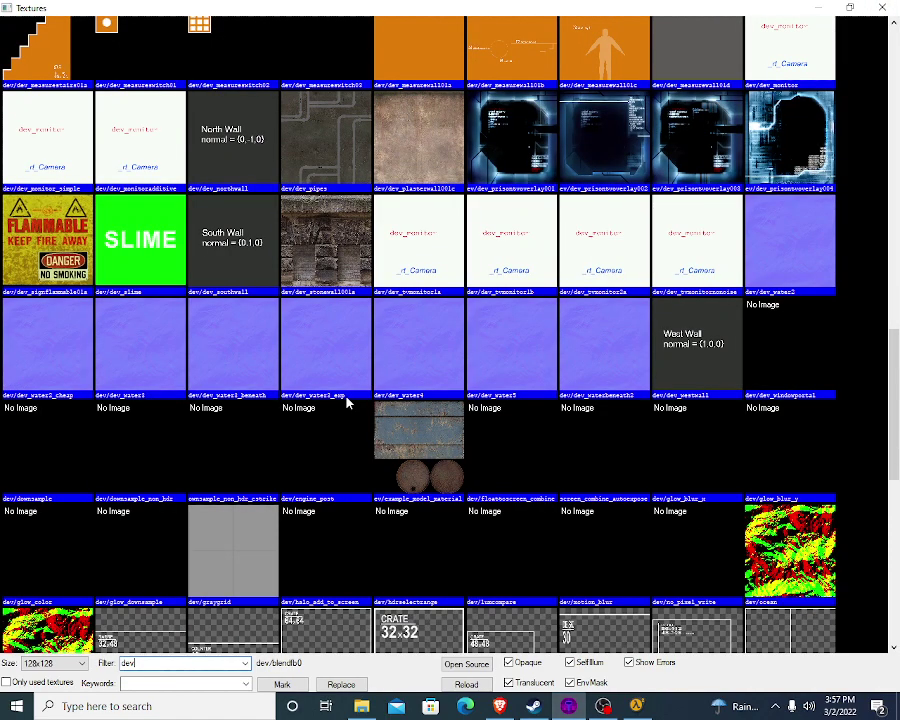
pyautogui.scroll(5, 370, 380)
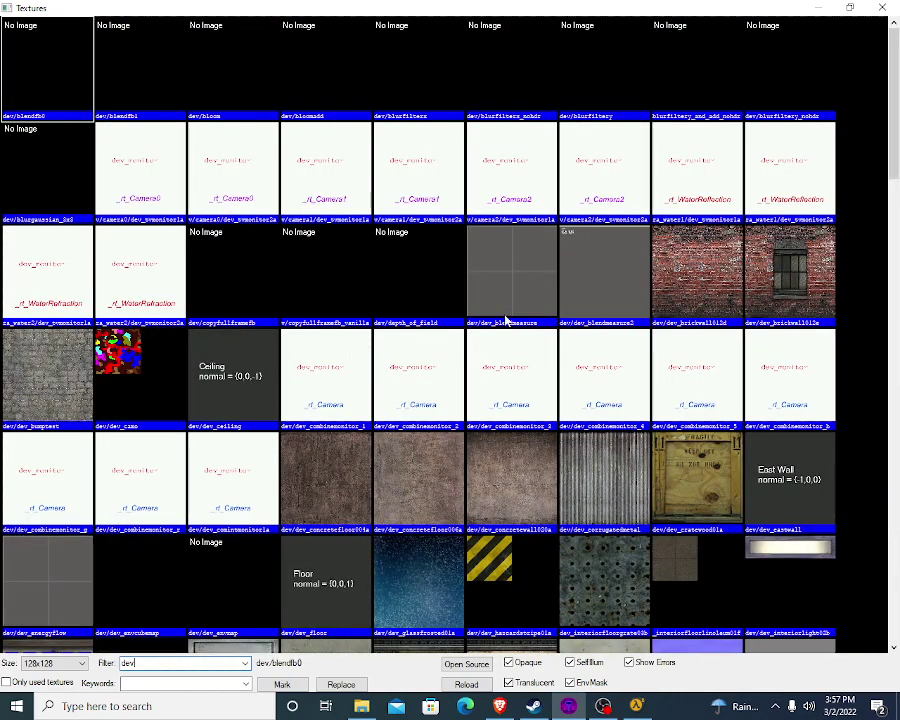
pyautogui.scroll(-3, 341, 532)
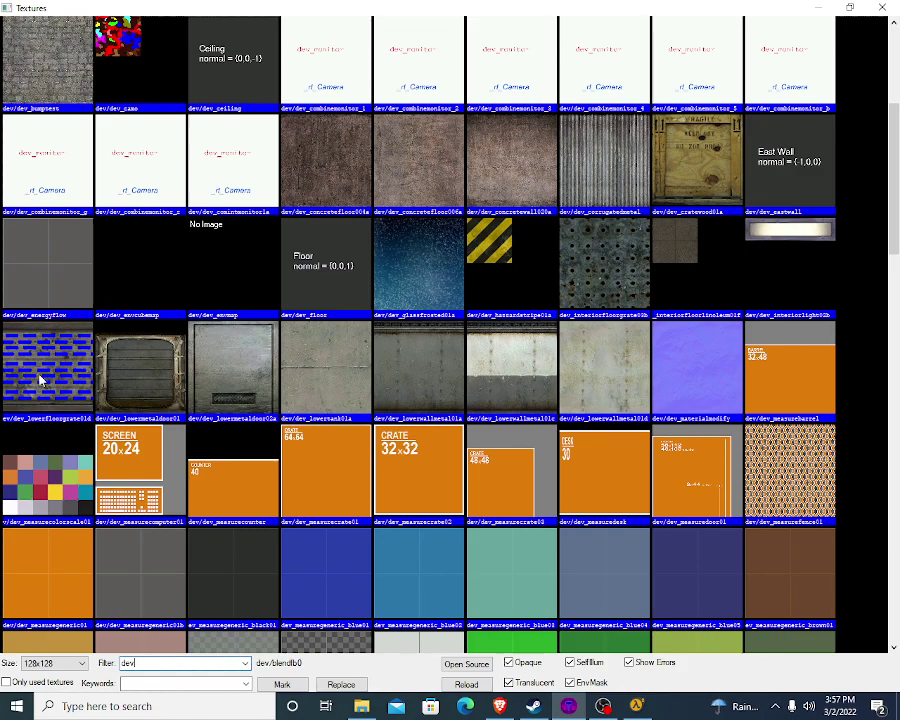
pyautogui.scroll(-5, 207, 400)
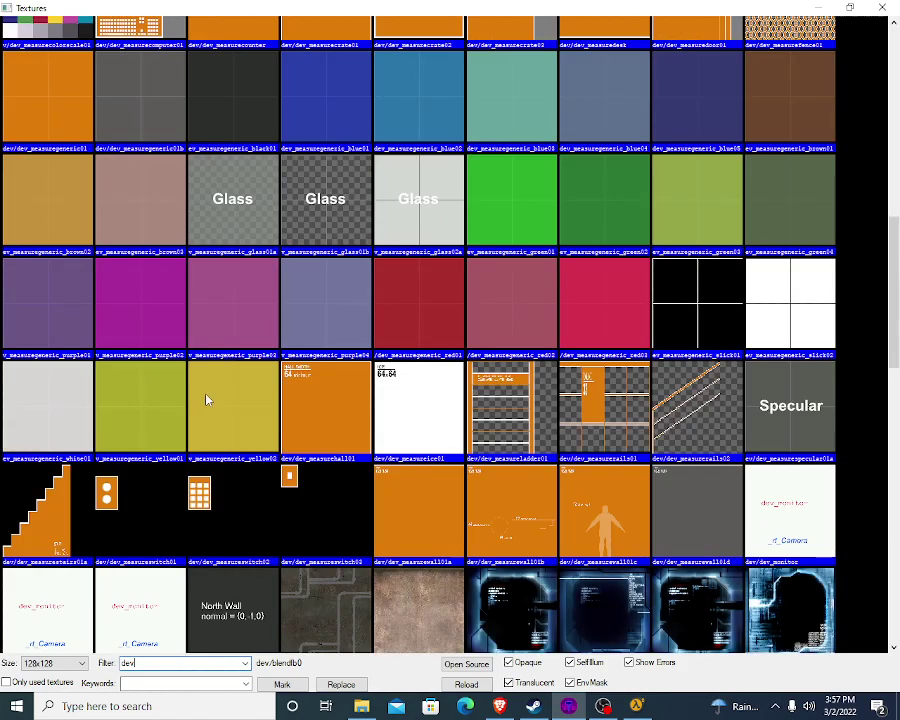
# Step: Try the dev_measuregeneric_purple04 and dev_energyflow textures on the outer wall of the hollow building
pyautogui.doubleClick(344, 318)
pyautogui.press('w')
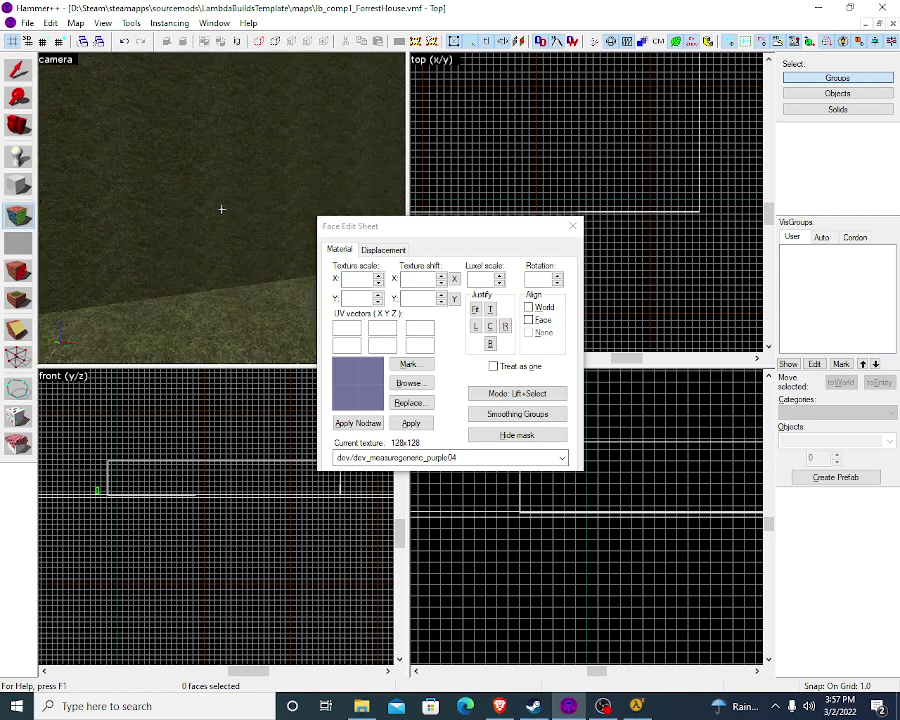
pyautogui.moveTo(222, 209)
pyautogui.mouseDown()
pyautogui.moveTo(241, 177)
pyautogui.moveTo(225, 209)
pyautogui.moveTo(231, 215)
pyautogui.moveTo(222, 209)
pyautogui.mouseUp()
pyautogui.click(398, 383)
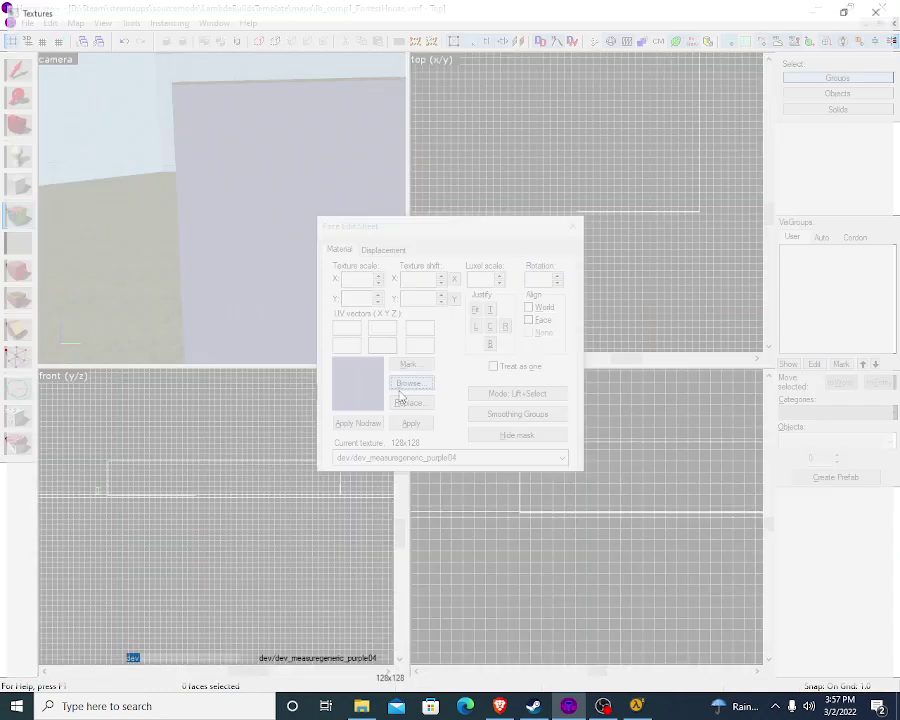
pyautogui.scroll(3, 240, 260)
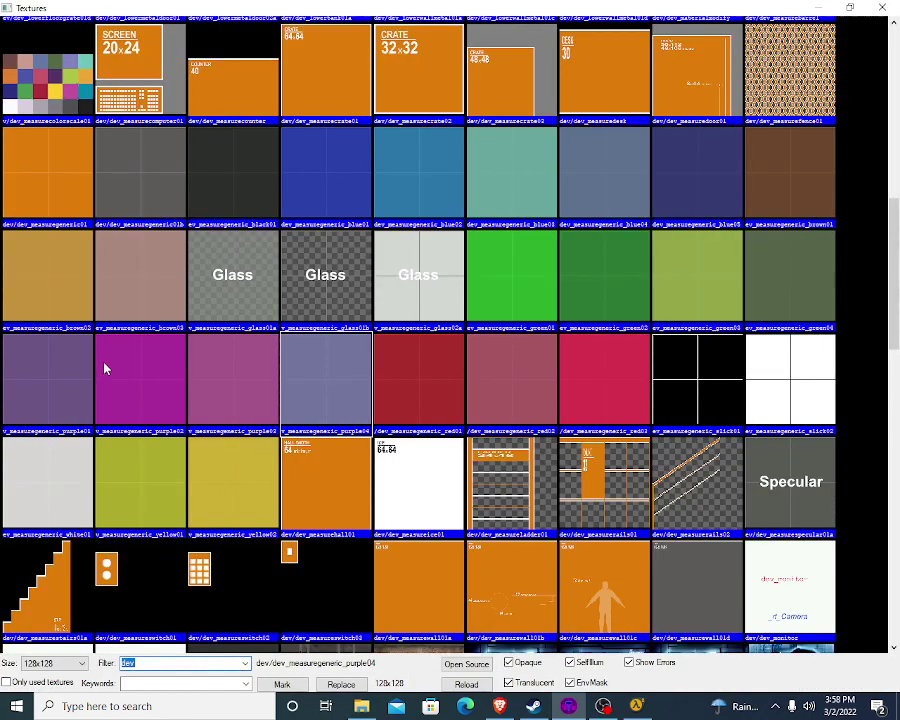
pyautogui.scroll(5, 95, 155)
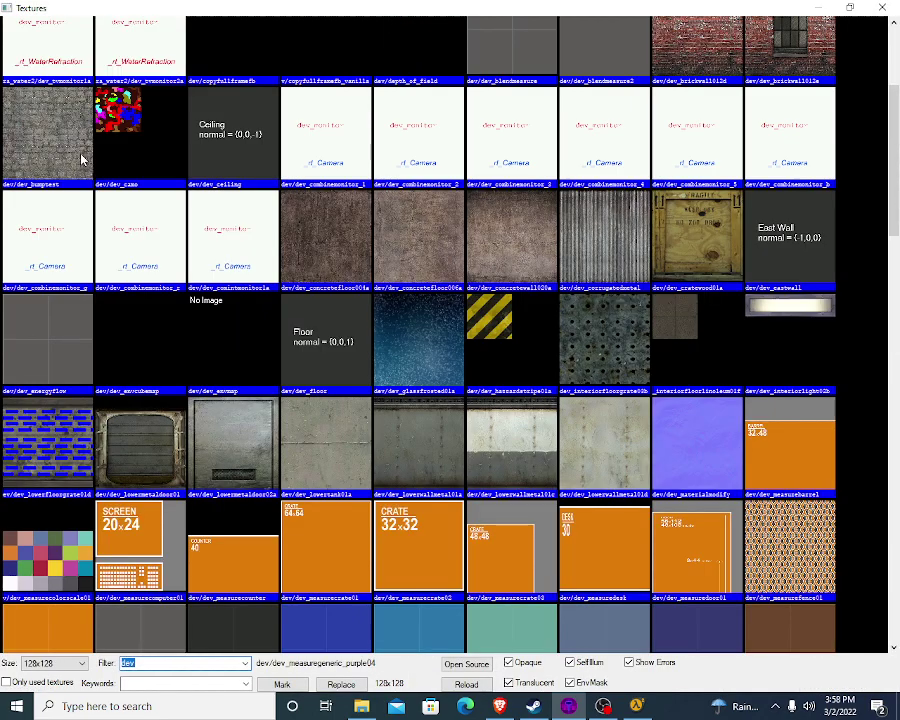
pyautogui.doubleClick(77, 341)
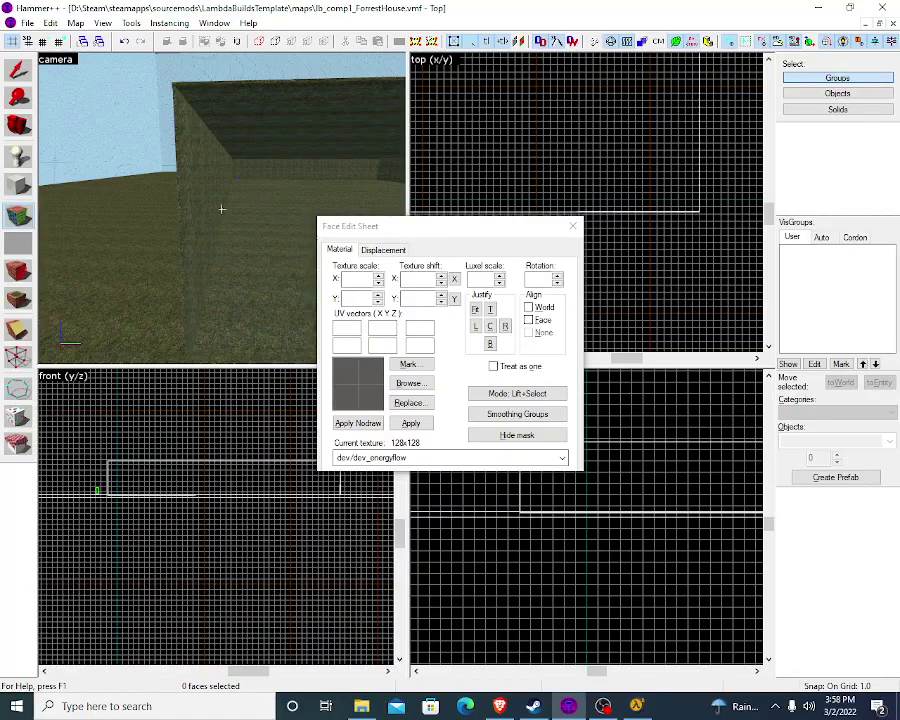
# Step: Retexture the outer walls of the hollow building with dev/dev_blendmeasure
pyautogui.click(410, 383)
pyautogui.doubleClick(521, 376)
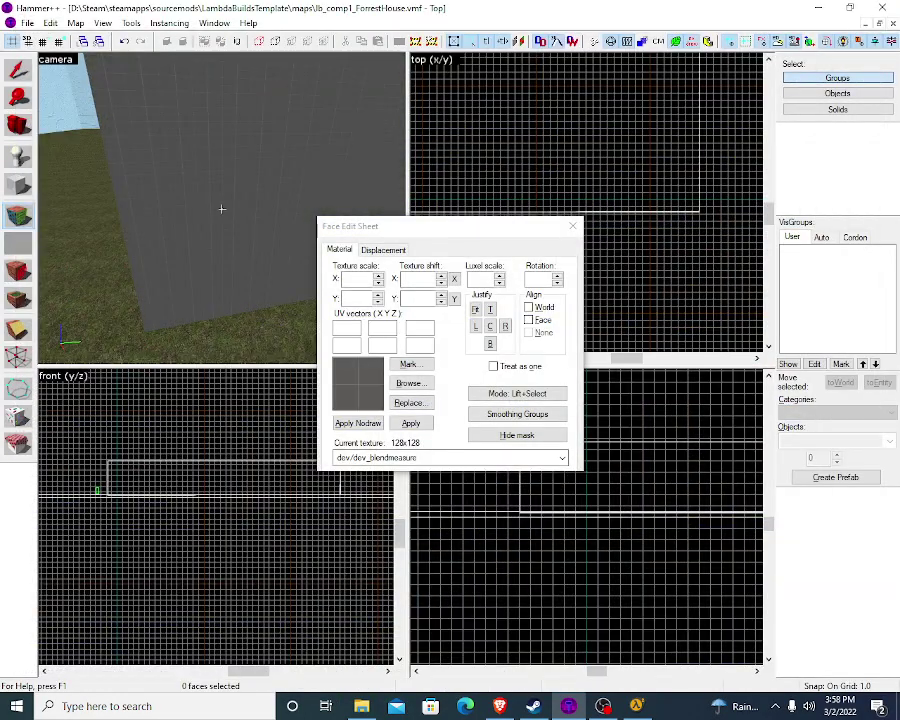
pyautogui.moveTo(222, 208)
pyautogui.mouseDown()
pyautogui.moveTo(229, 215)
pyautogui.moveTo(221, 207)
pyautogui.moveTo(90, 207)
pyautogui.moveTo(222, 208)
pyautogui.mouseUp()
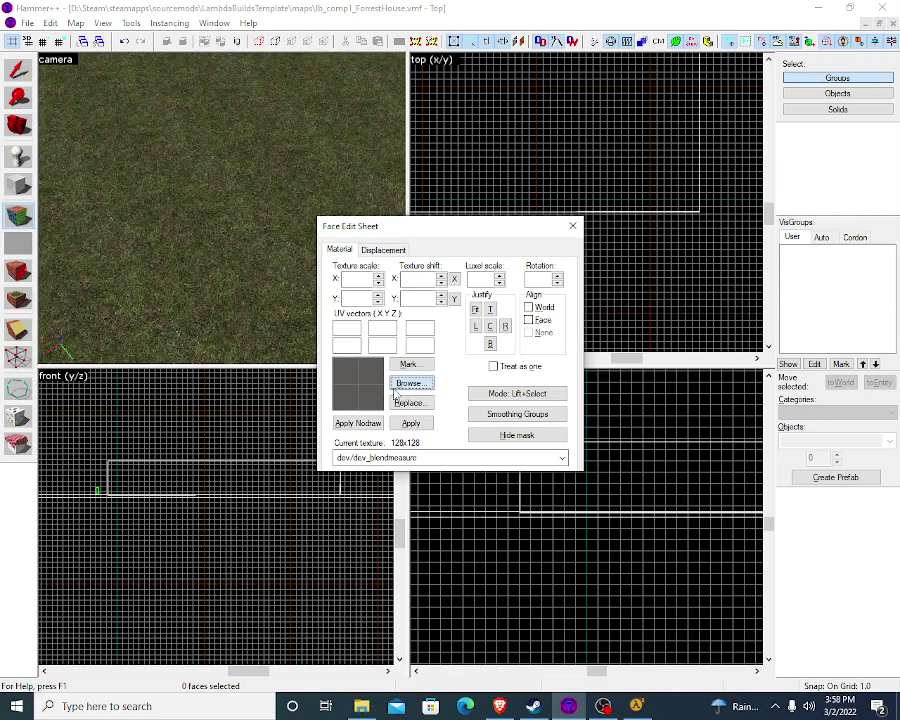
# Step: Retexture the inner faces of the hollow building with dev/dev_measuregeneric01 and finish the face editing
pyautogui.click(396, 389)
pyautogui.doubleClick(75, 398)
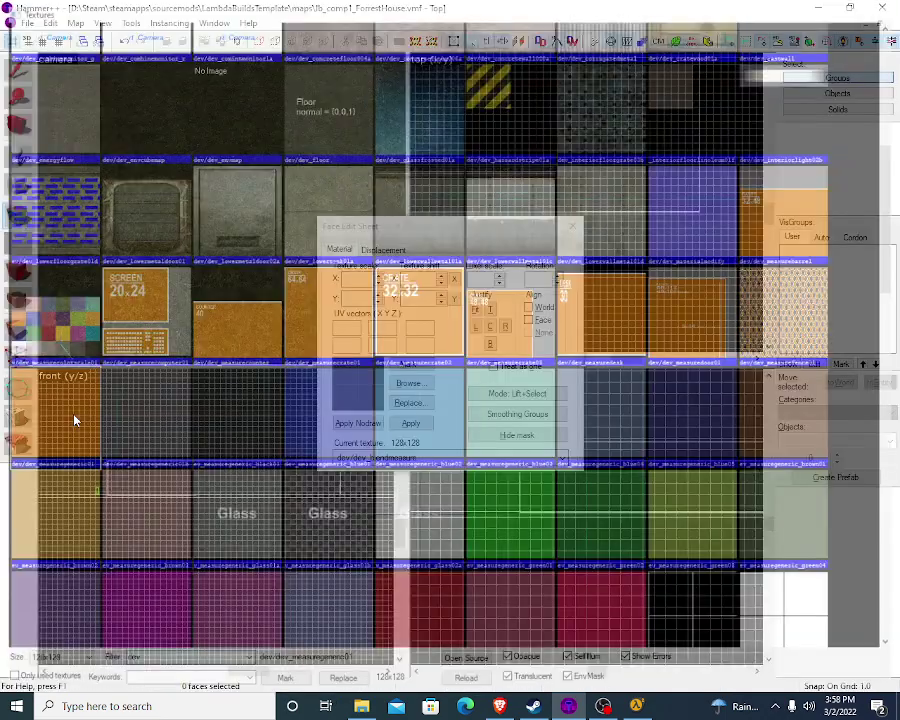
pyautogui.rightClick(248, 228)
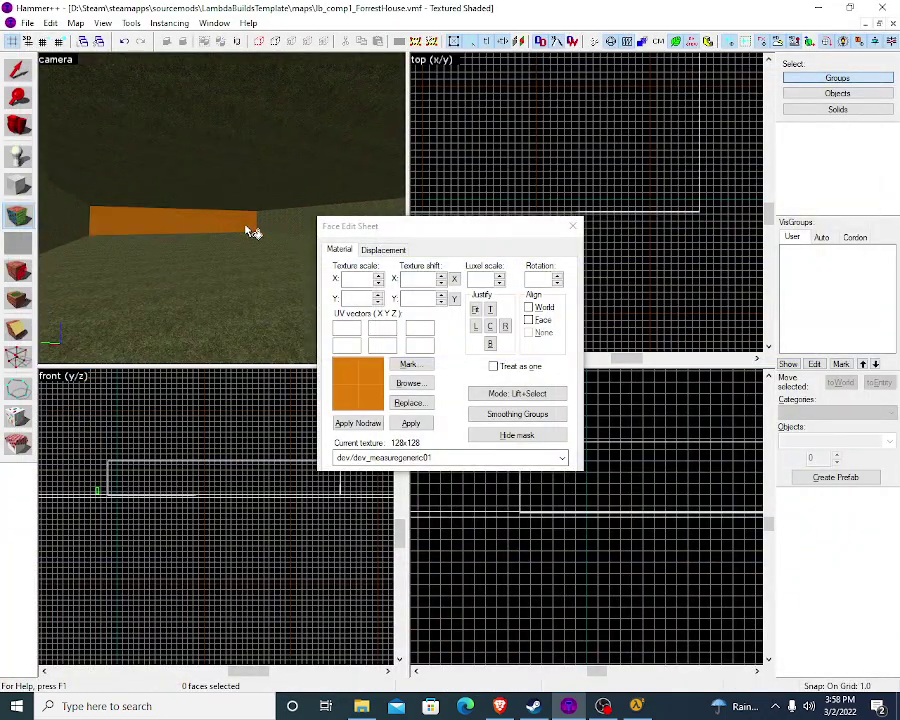
pyautogui.press('z')
pyautogui.rightClick(221, 208)
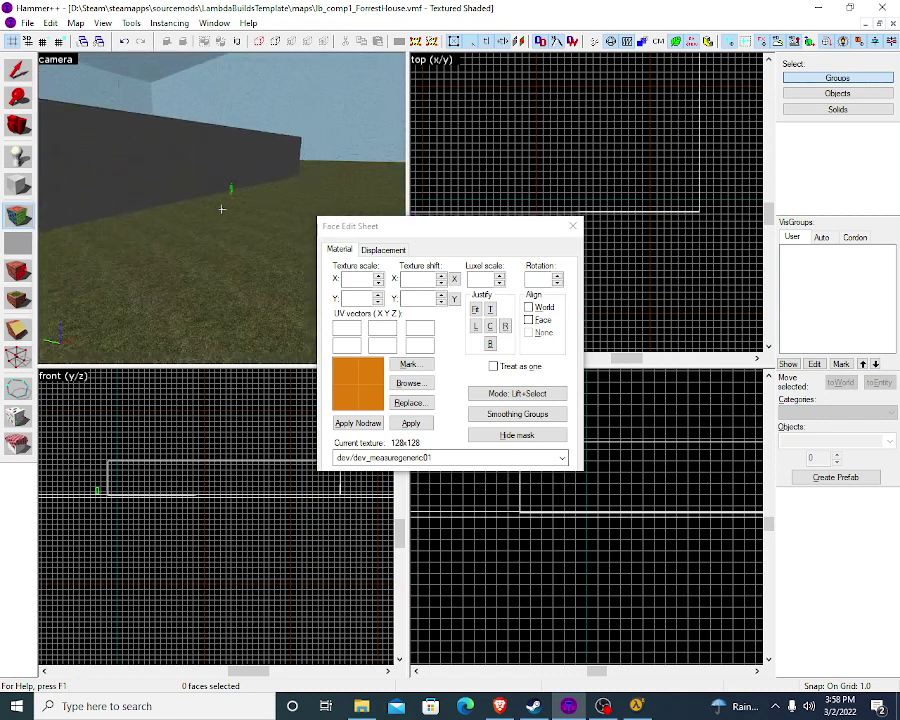
pyautogui.press('w')
pyautogui.press('z')
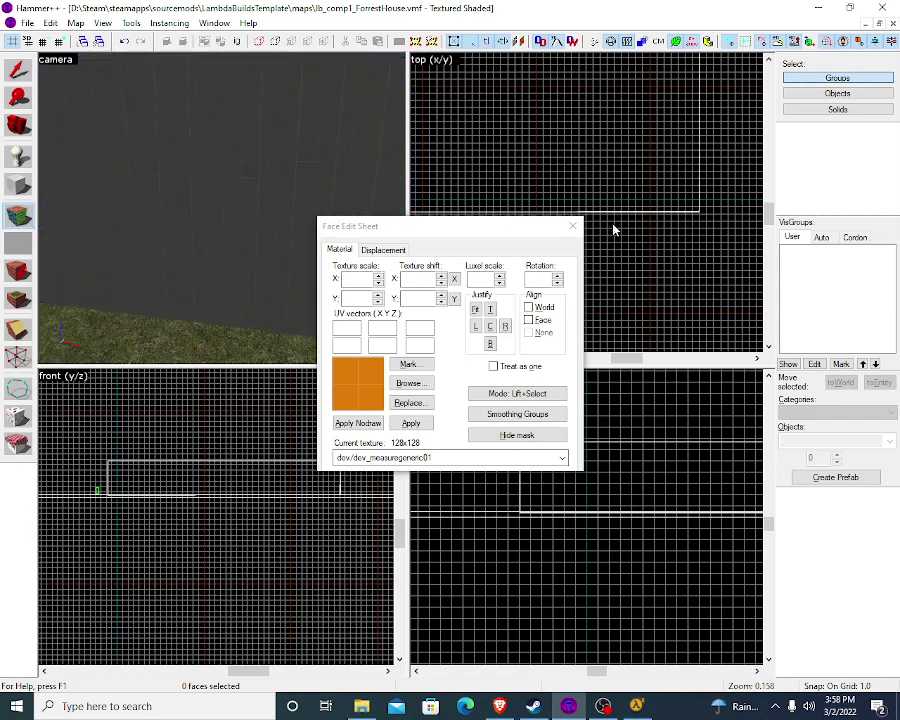
pyautogui.click(573, 226)
pyautogui.press('z')
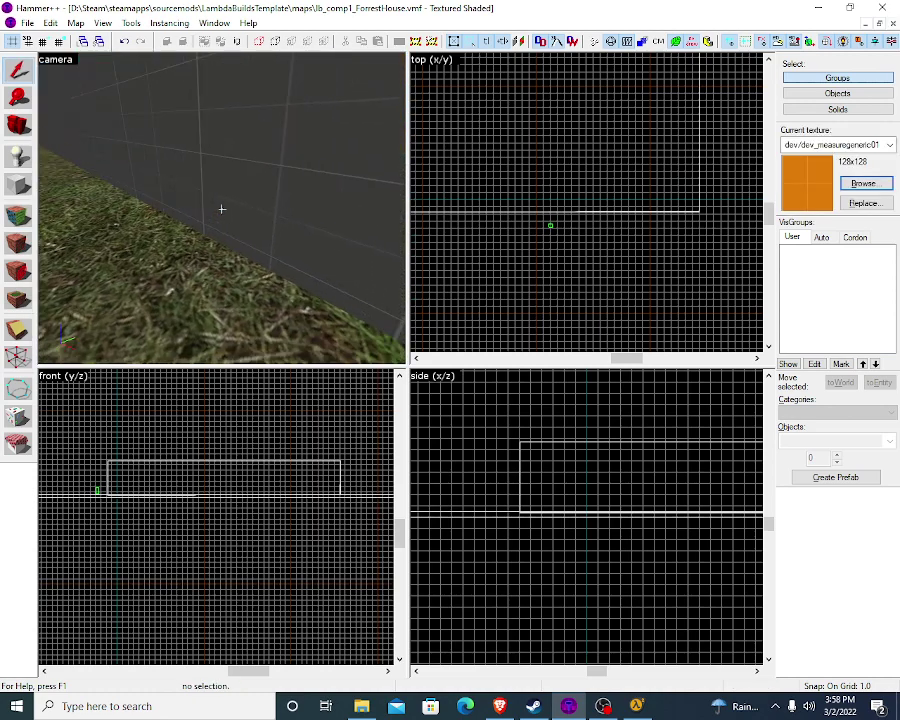
pyautogui.press('z')
pyautogui.click(18, 187)
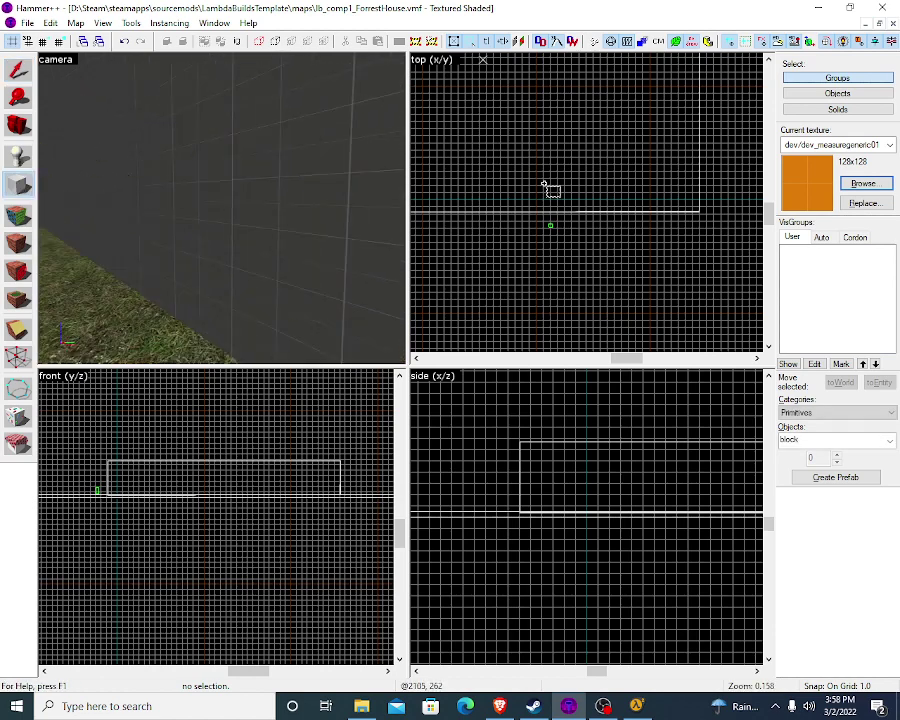
pyautogui.scroll(4, 552, 215)
pyautogui.scroll(6, 550, 229)
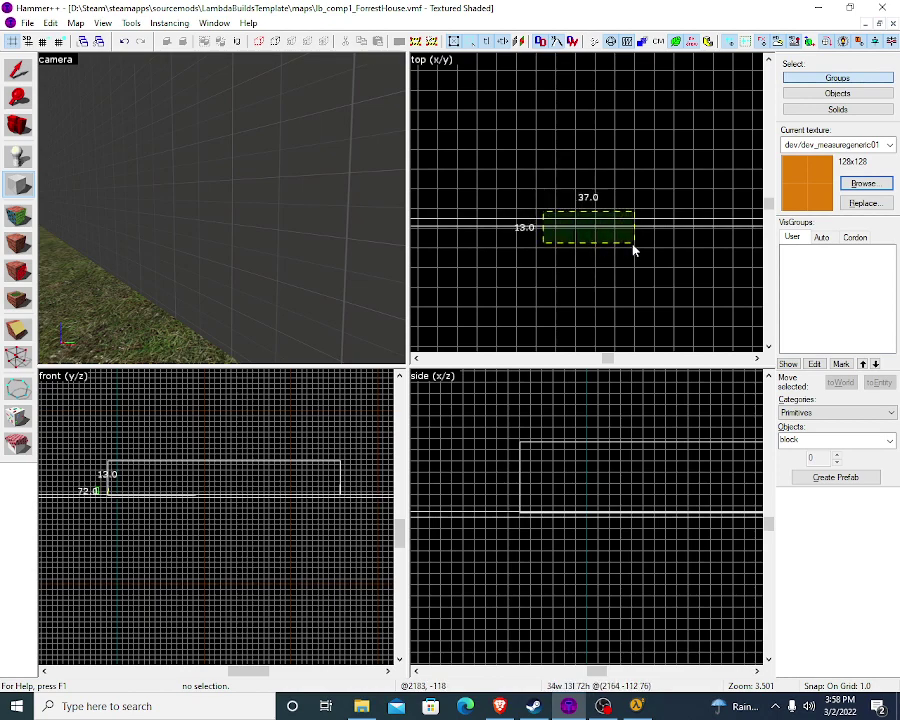
pyautogui.moveTo(633, 250); pyautogui.dragTo(634, 243)
pyautogui.press('z')
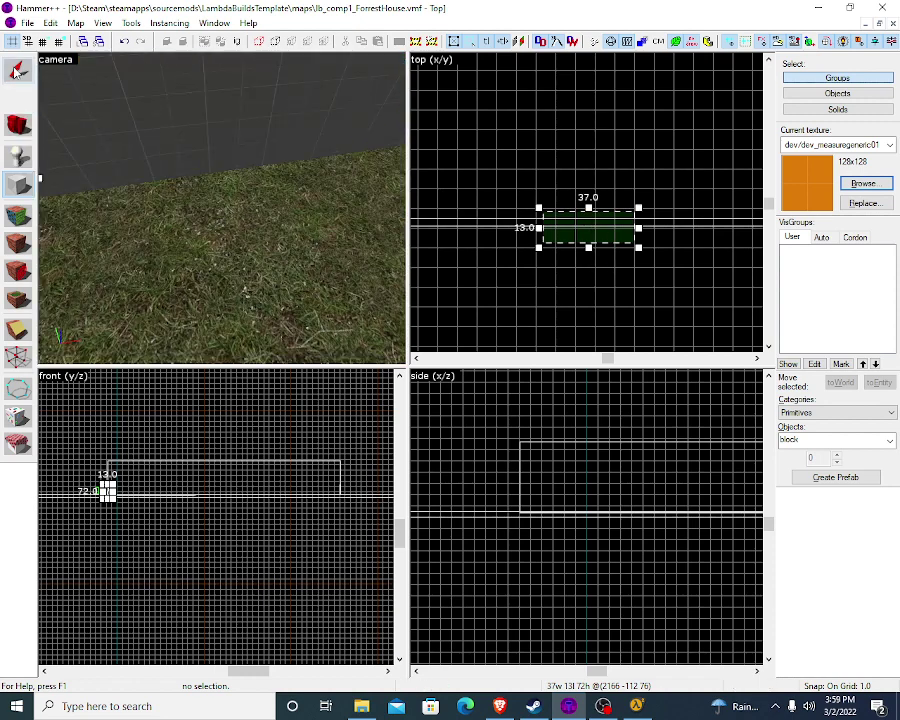
pyautogui.hotkey('shift', 's')
# Step: Place a point entity on the grass beside the building's outer wall and change its class to prop_door_rotating
pyautogui.click(17, 155)
pyautogui.click(121, 242)
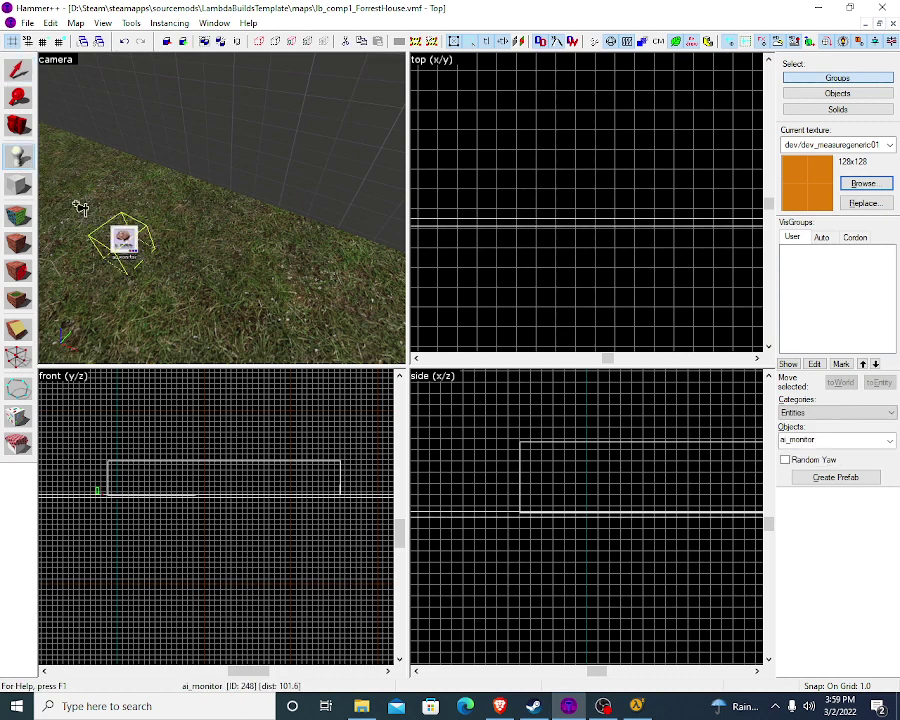
pyautogui.hotkey('shift', 's')
pyautogui.hotkey('alt', 'Return')
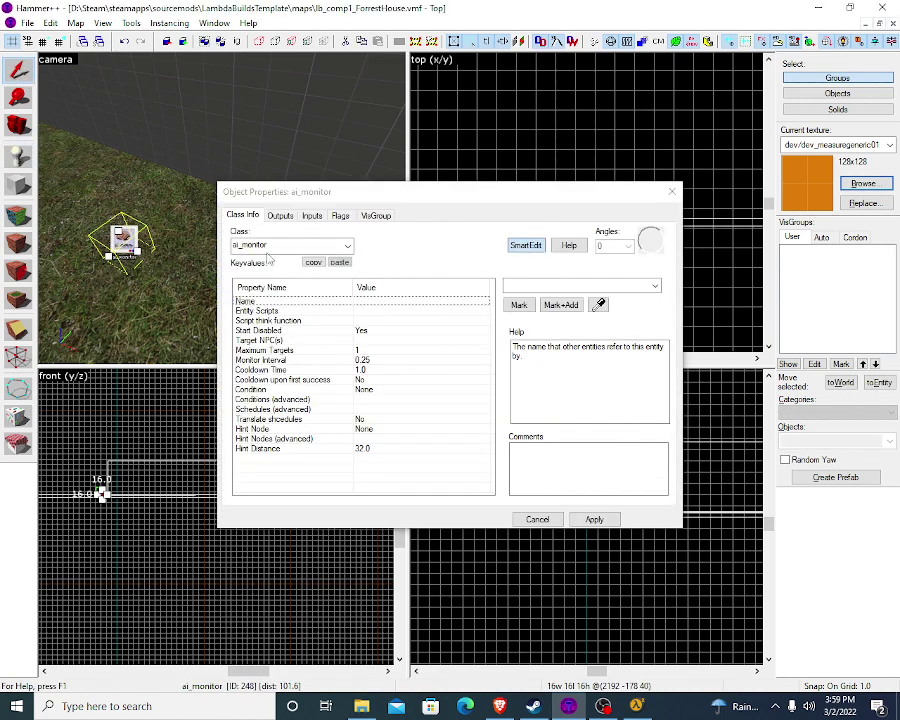
pyautogui.press('BackSpace')
pyautogui.press('BackSpace')
pyautogui.press('BackSpace')
pyautogui.press('BackSpace')
pyautogui.press('BackSpace')
pyautogui.write('door')
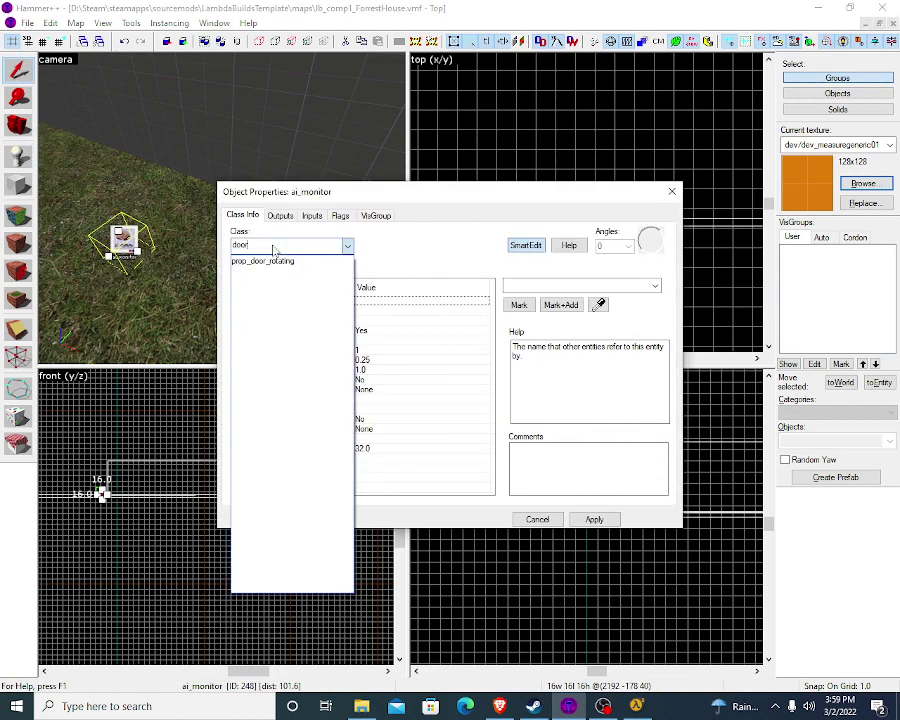
pyautogui.click(290, 262)
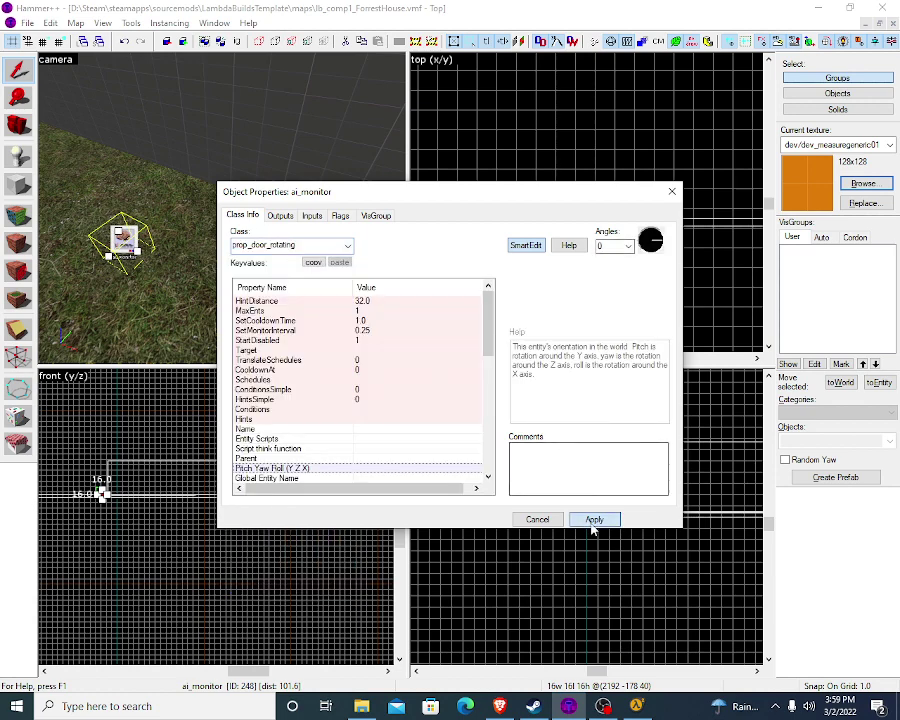
pyautogui.click(594, 520)
# Step: Browse for the rotating door's World Model, filter the models for door and look through the door models
pyautogui.scroll(-10, 400, 430)
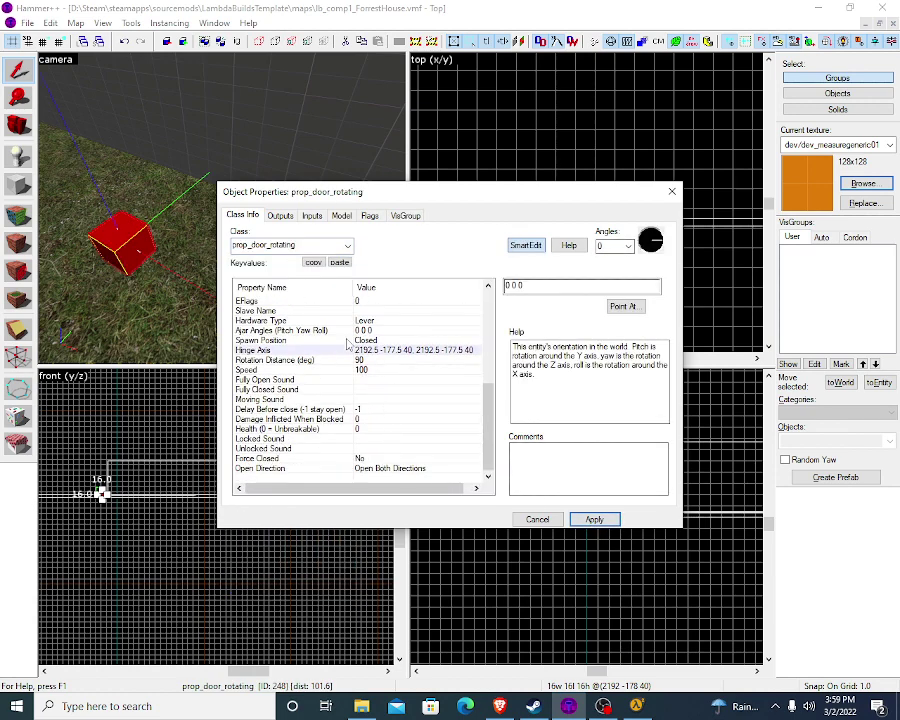
pyautogui.press('Up')
pyautogui.scroll(5, 380, 380)
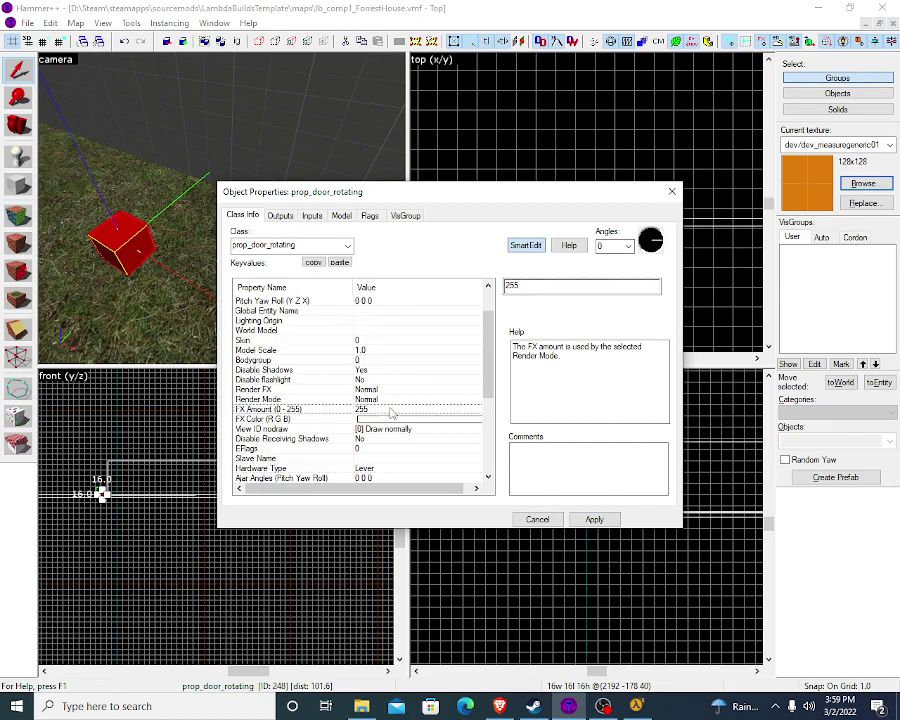
pyautogui.click(389, 331)
pyautogui.click(518, 307)
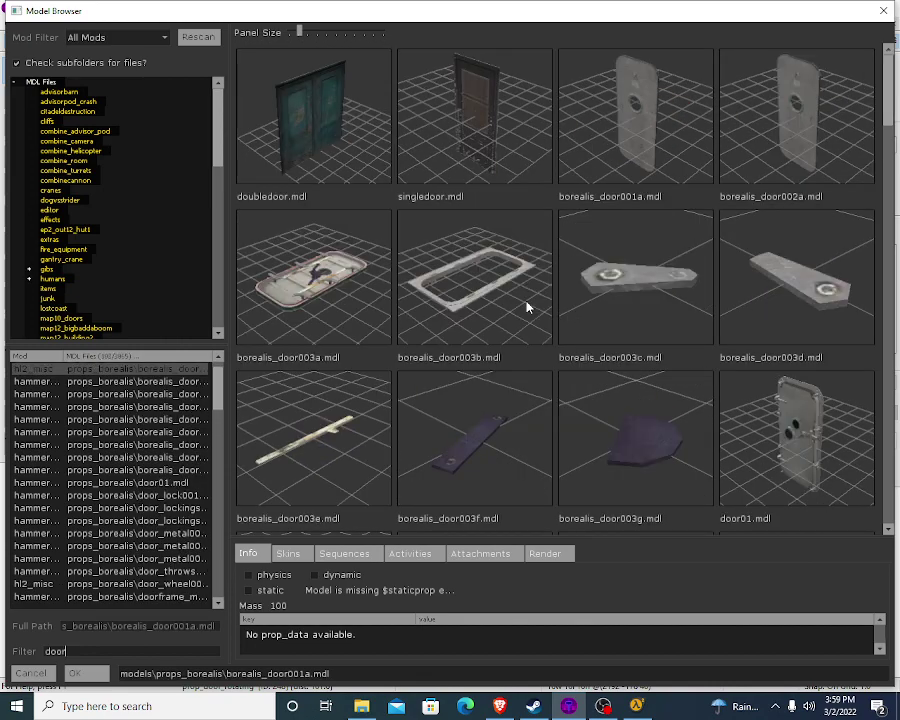
pyautogui.scroll(-4, 727, 125)
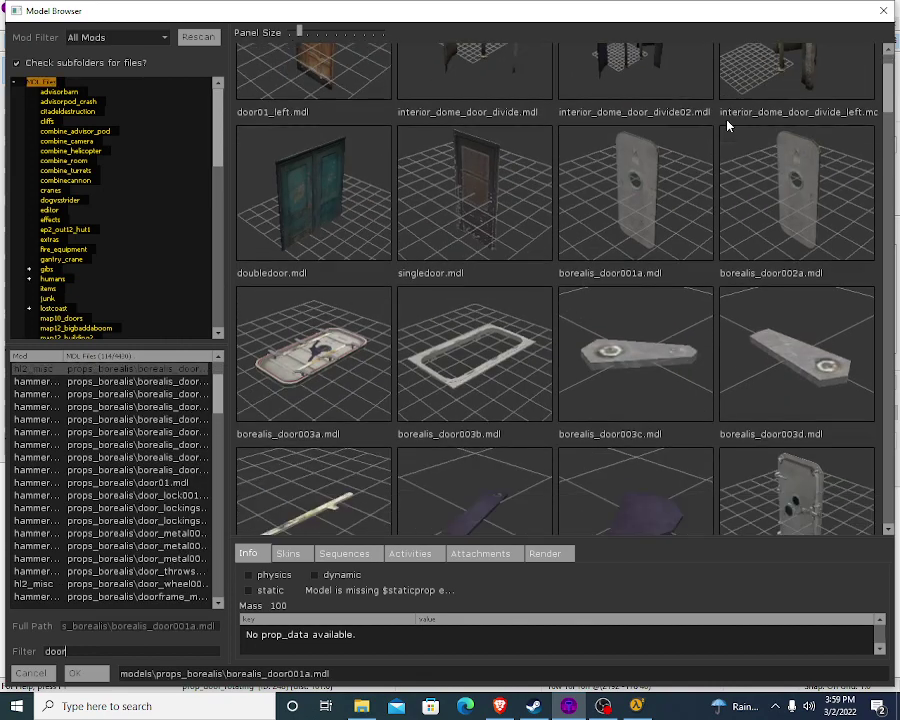
pyautogui.scroll(-12, 727, 125)
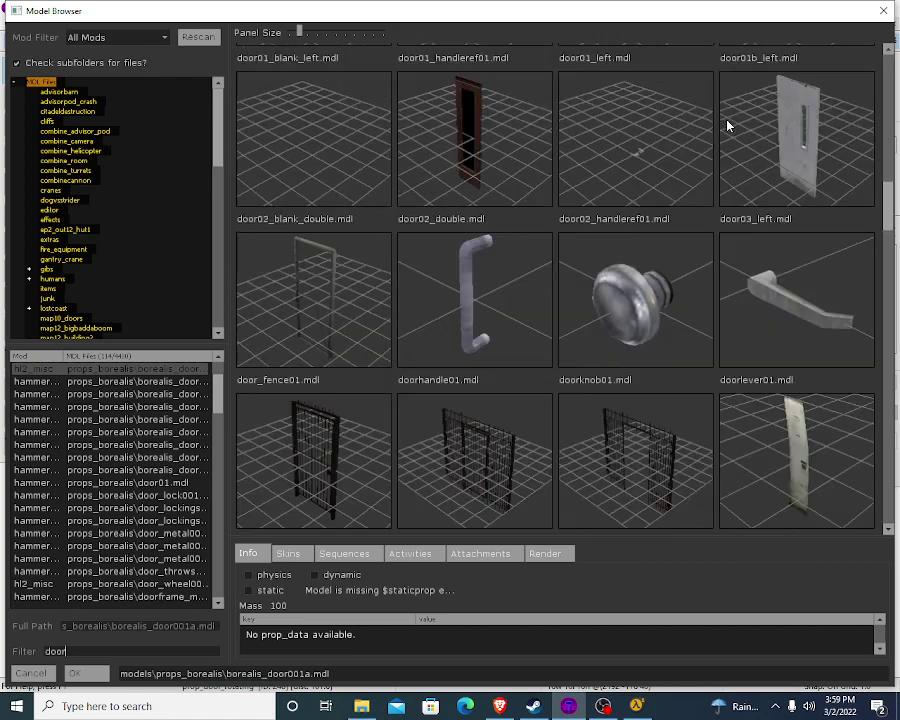
pyautogui.scroll(-8, 727, 125)
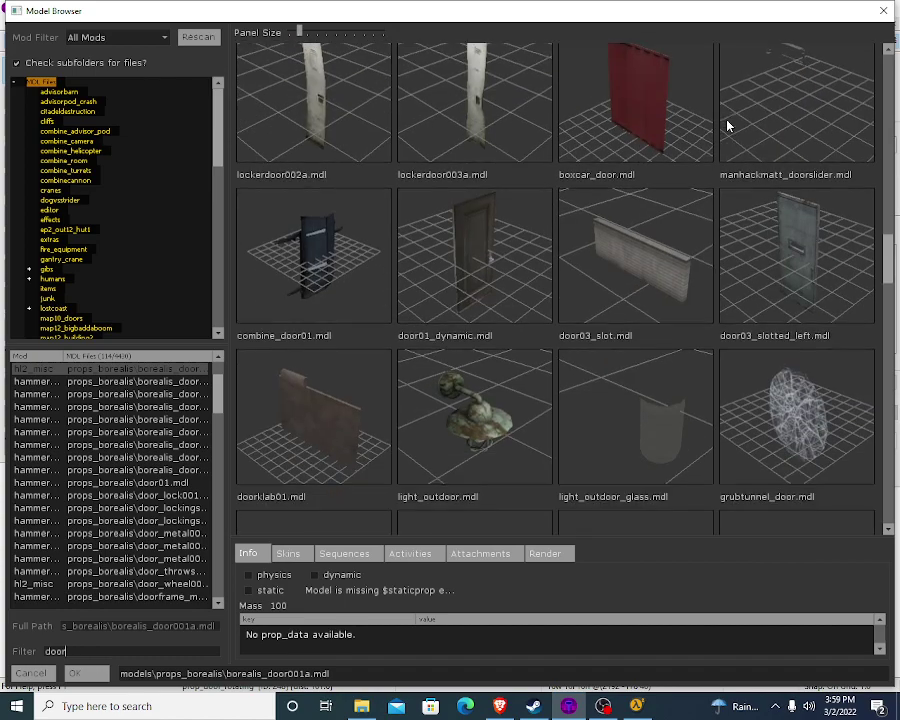
pyautogui.scroll(-2, 388, 217)
pyautogui.scroll(2, 369, 197)
# Step: Assign props_combine/combine_door01.mdl as the rotating door's world model and close its properties
pyautogui.click(362, 184)
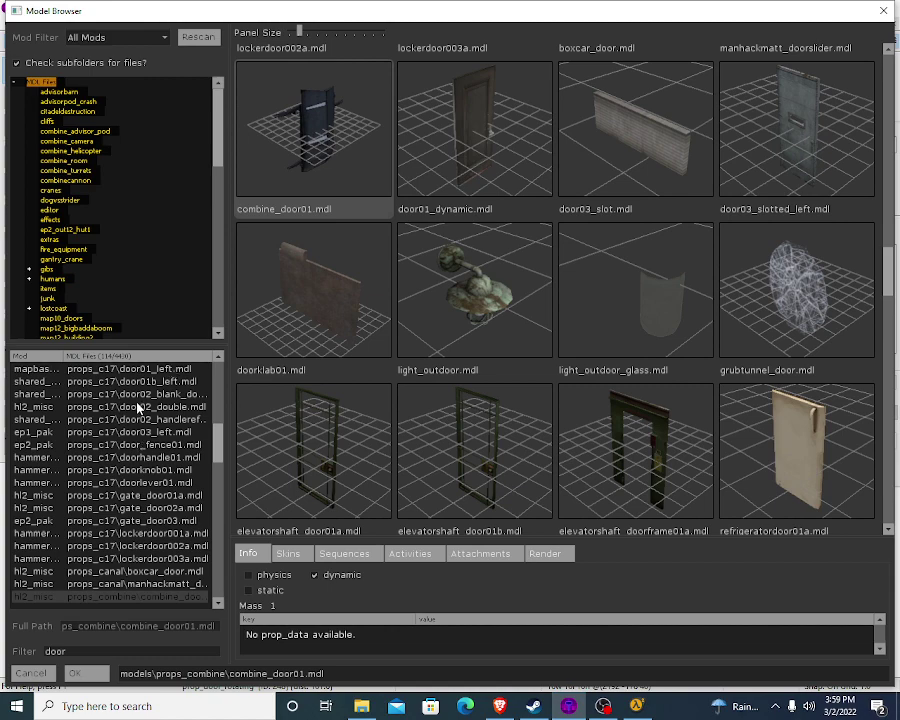
pyautogui.scroll(-5, 146, 372)
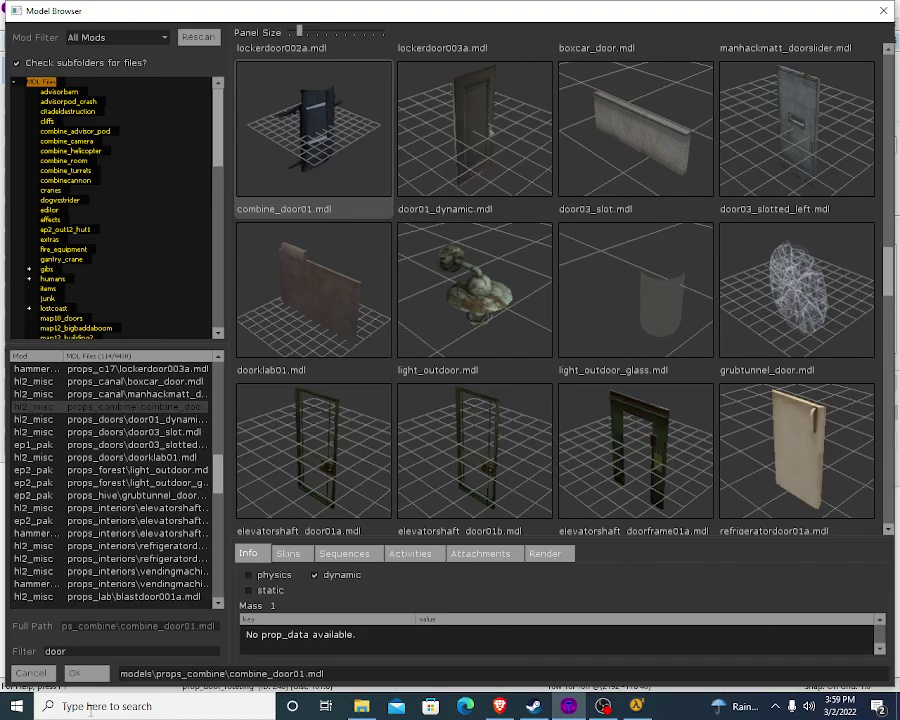
pyautogui.click(74, 673)
pyautogui.click(594, 519)
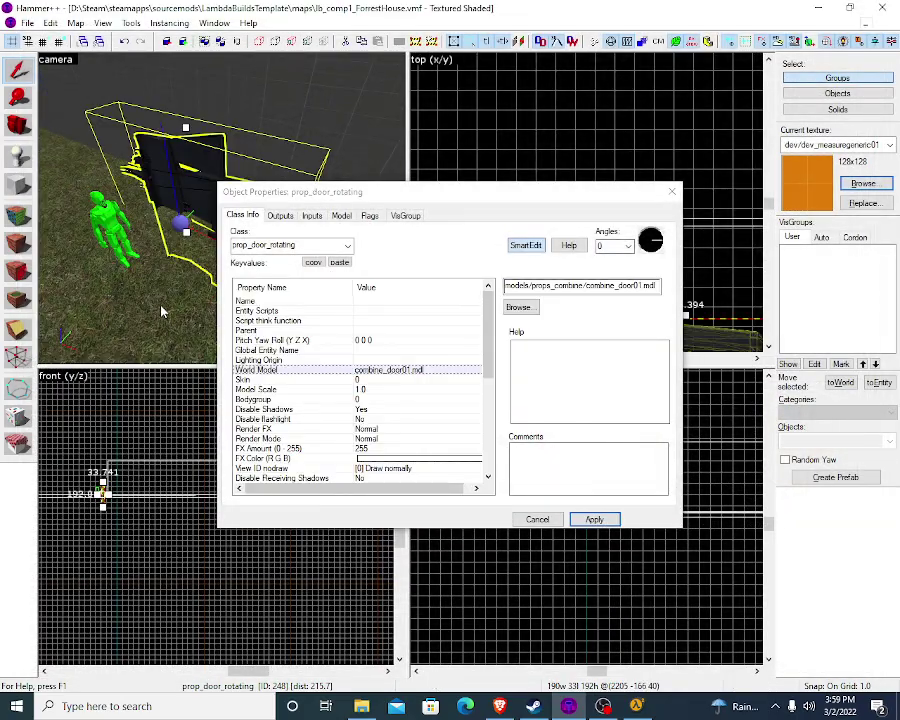
pyautogui.scroll(5, 160, 300)
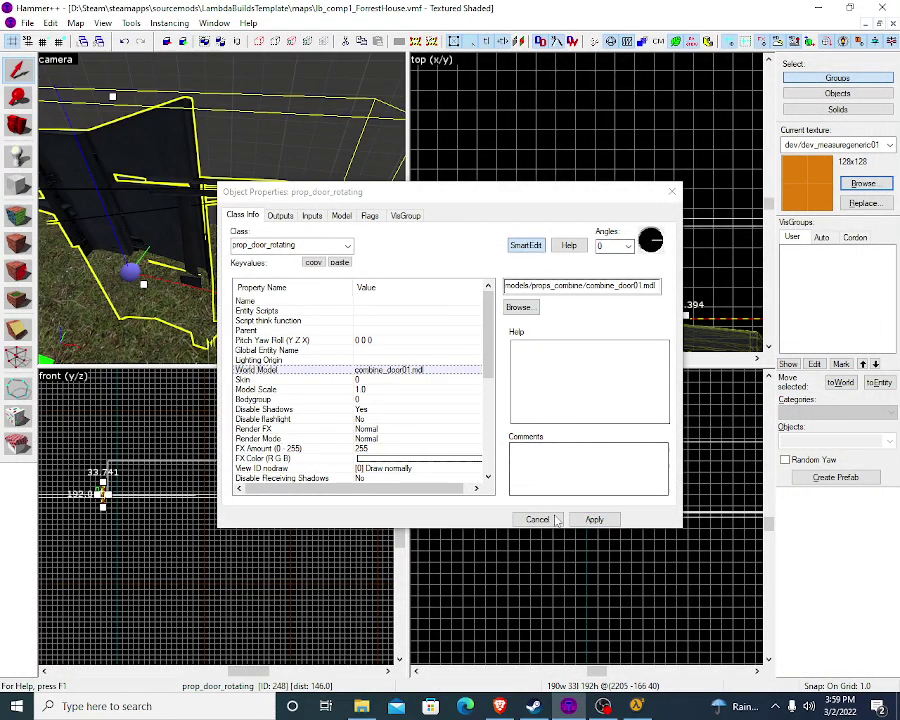
pyautogui.click(555, 520)
# Step: Raise the Combine door to stand on the ground and shift it closer to the building's wall, centred at about 2205, -154, 125
pyautogui.scroll(2, 145, 516)
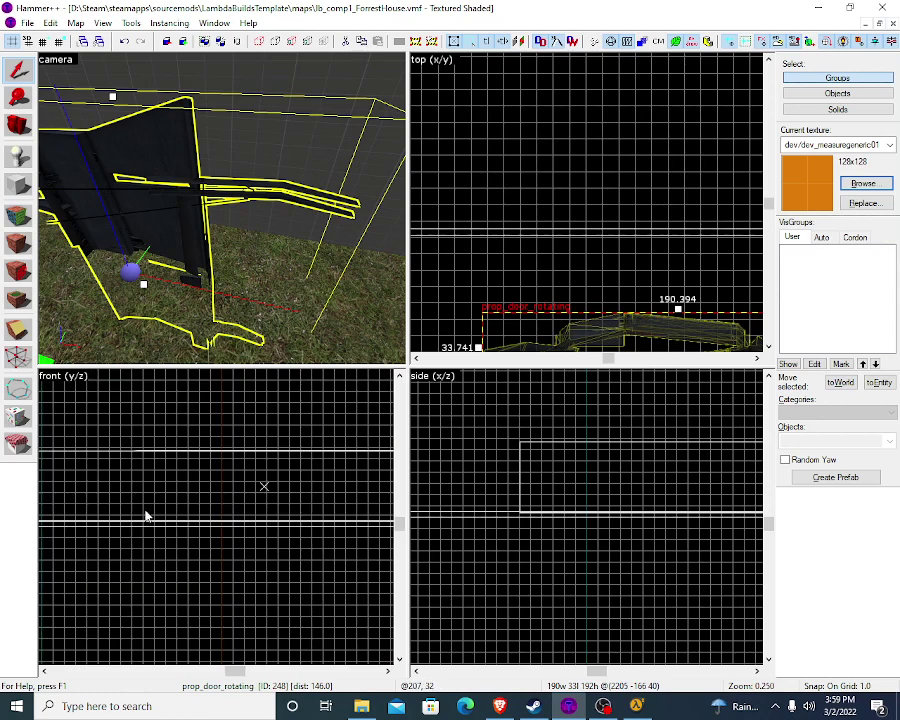
pyautogui.scroll(7, 145, 516)
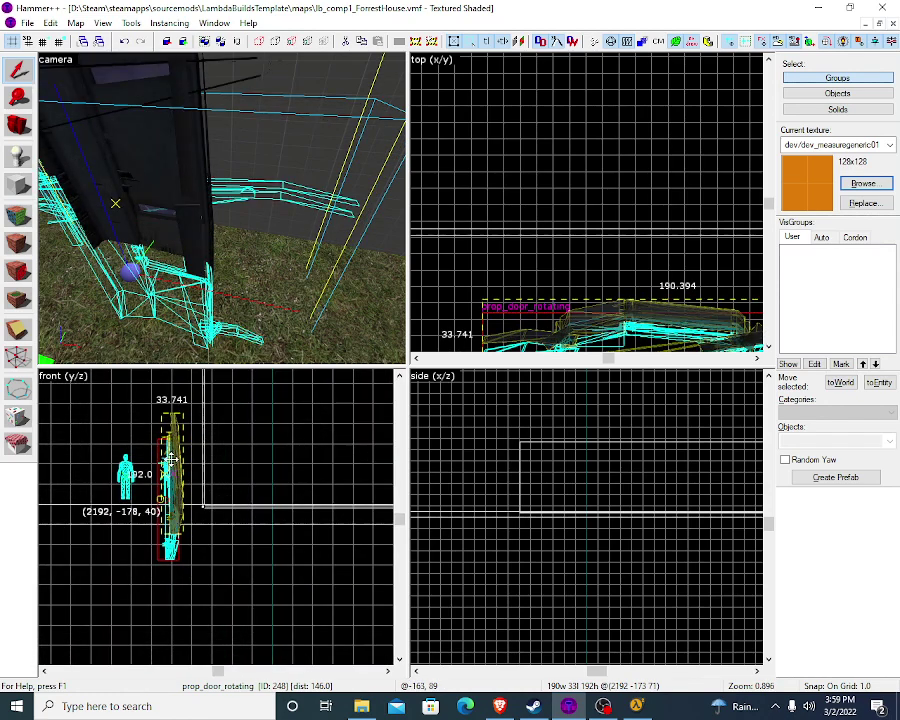
pyautogui.moveTo(171, 458); pyautogui.dragTo(174, 420)
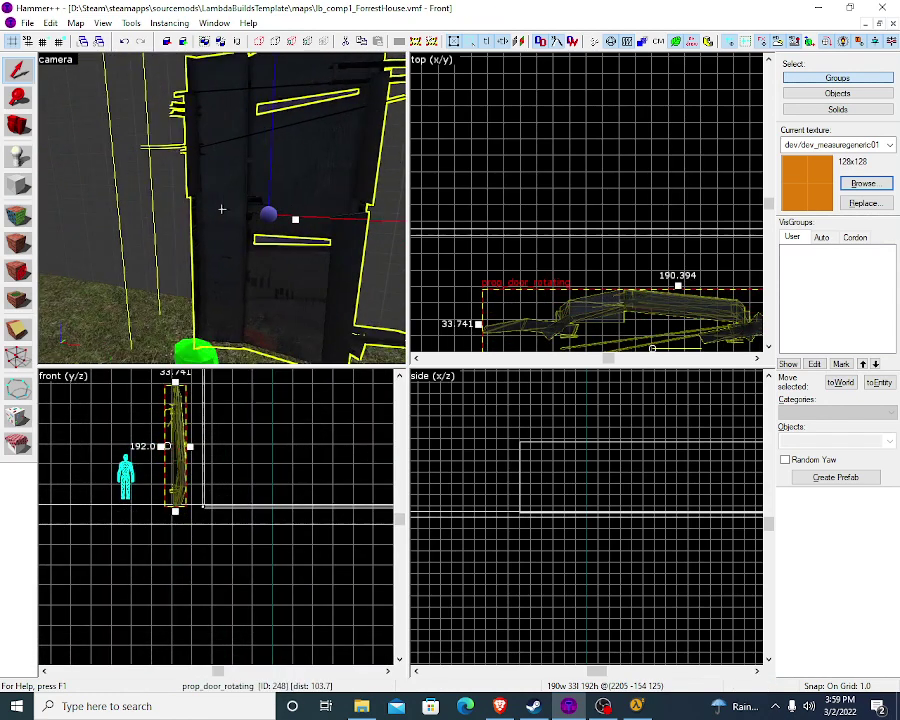
pyautogui.press('w')
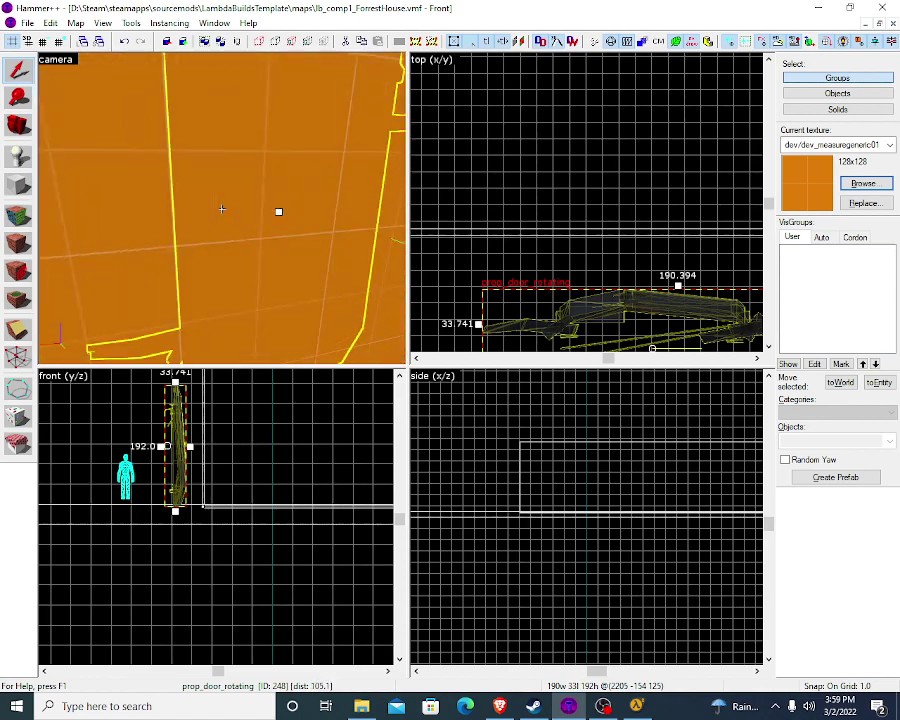
# Step: Rotate the prop_door_rotating door 180 degrees about its vertical axis in the top view
pyautogui.press('s')
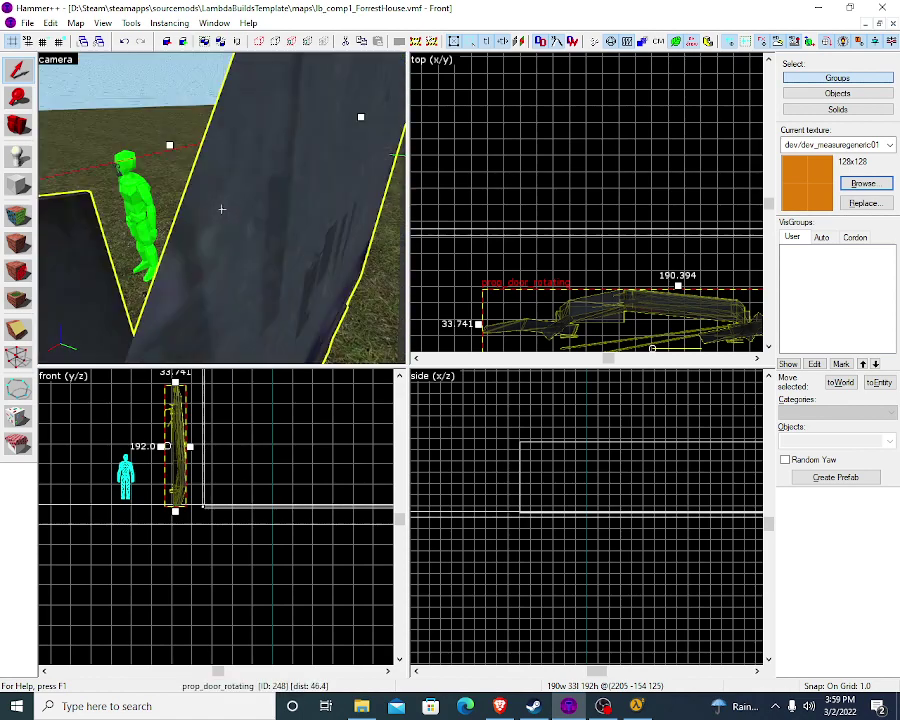
pyautogui.press('s')
pyautogui.press('w')
pyautogui.scroll(-3, 645, 272)
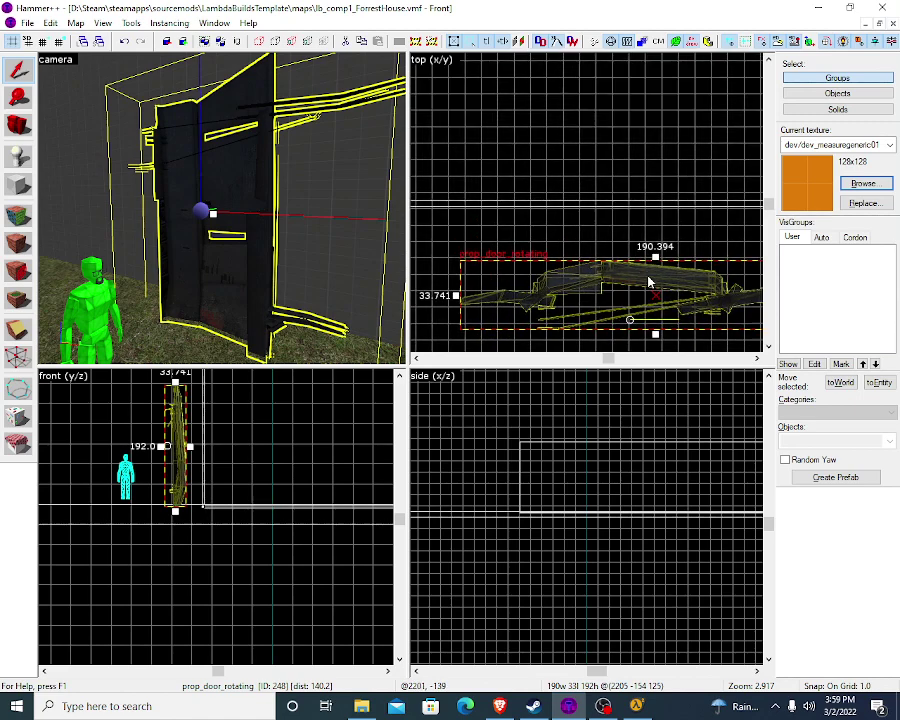
pyautogui.scroll(-2, 603, 459)
pyautogui.scroll(6, 603, 459)
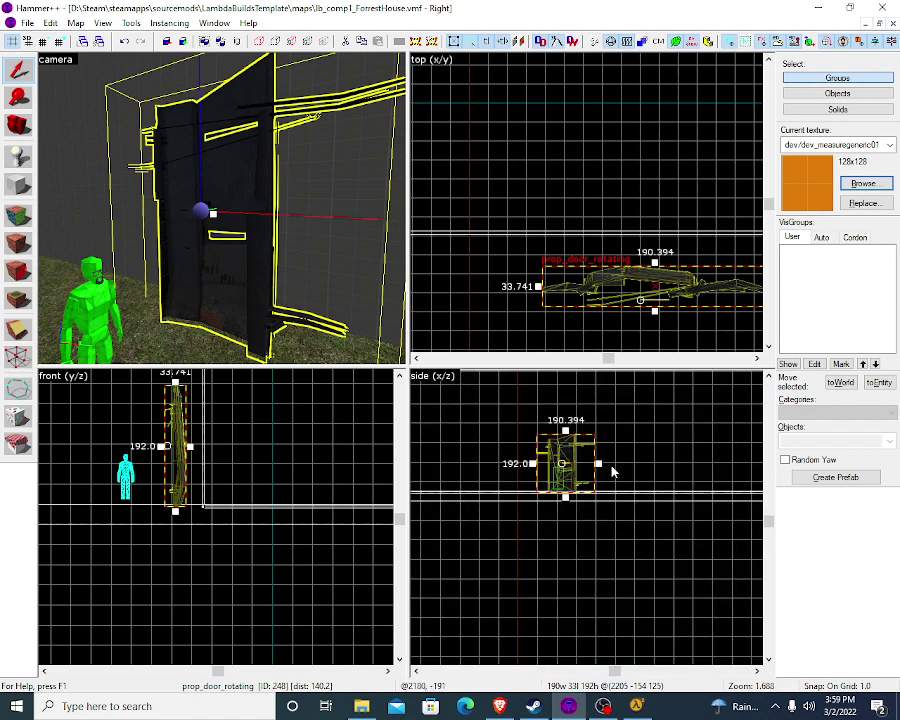
pyautogui.moveTo(600, 434)
pyautogui.mouseDown()
pyautogui.moveTo(581, 418)
pyautogui.moveTo(602, 430)
pyautogui.mouseUp()
pyautogui.click(626, 292)
pyautogui.press('Right')
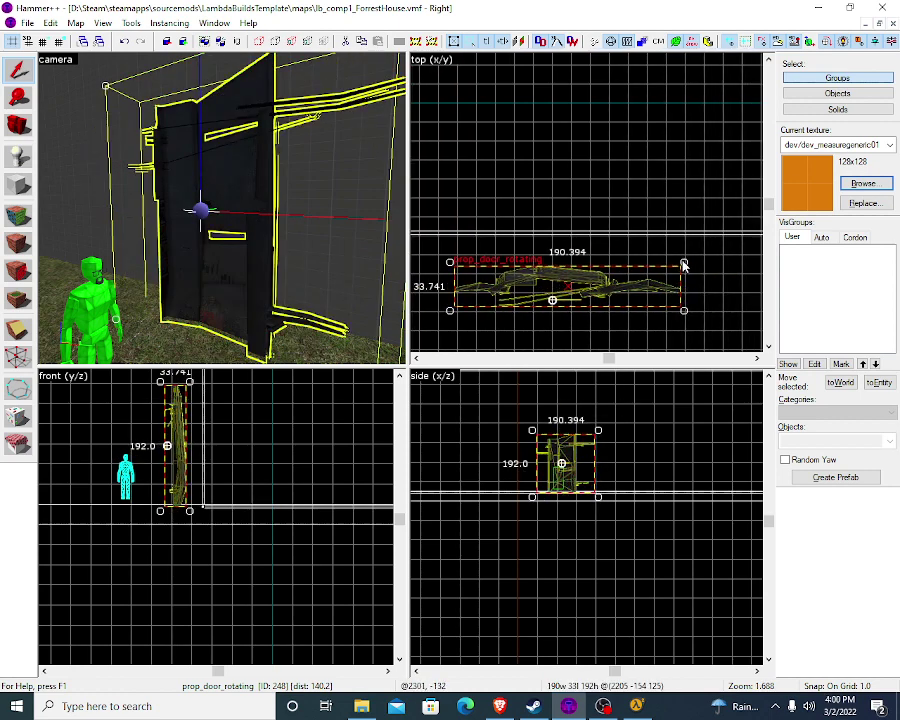
pyautogui.moveTo(679, 260); pyautogui.dragTo(424, 330)
# Step: Examine the rotated door from the outside and through the wall to check its orientation
pyautogui.scroll(-5, 221, 207)
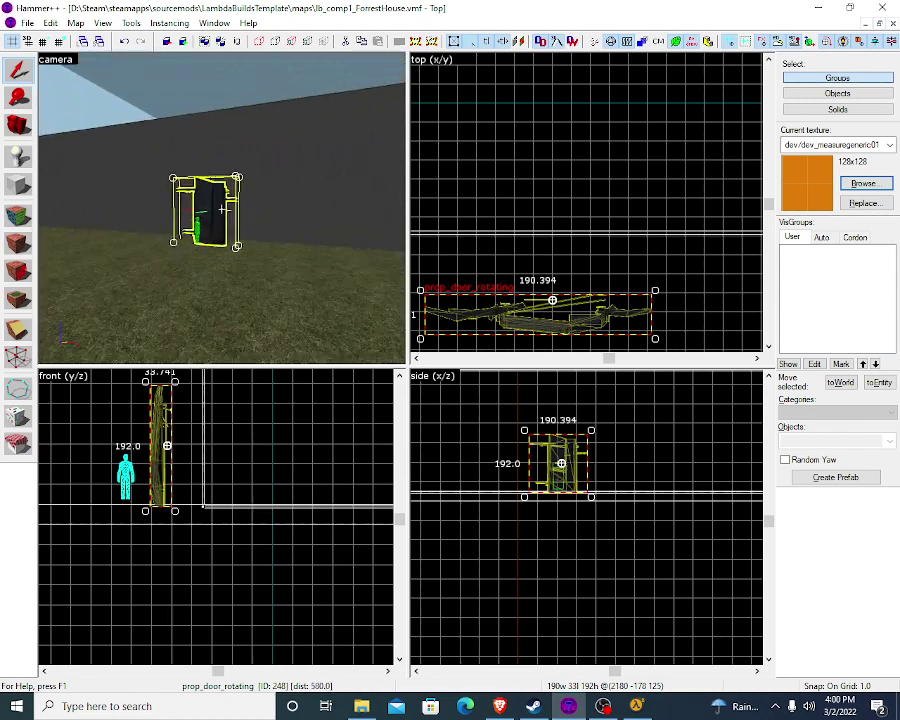
pyautogui.scroll(6, 223, 212)
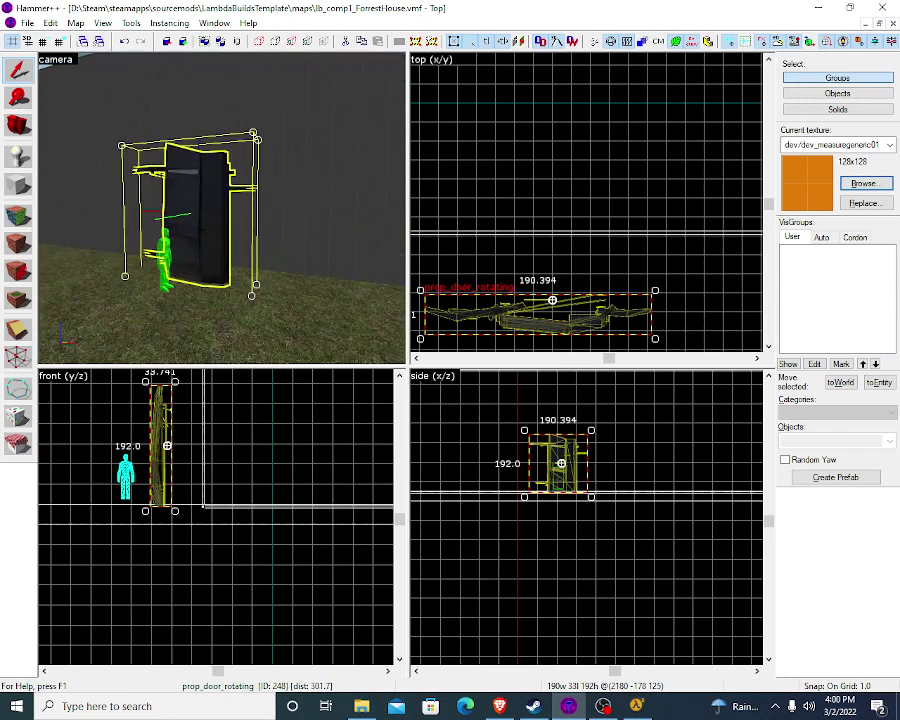
pyautogui.scroll(6, 221, 209)
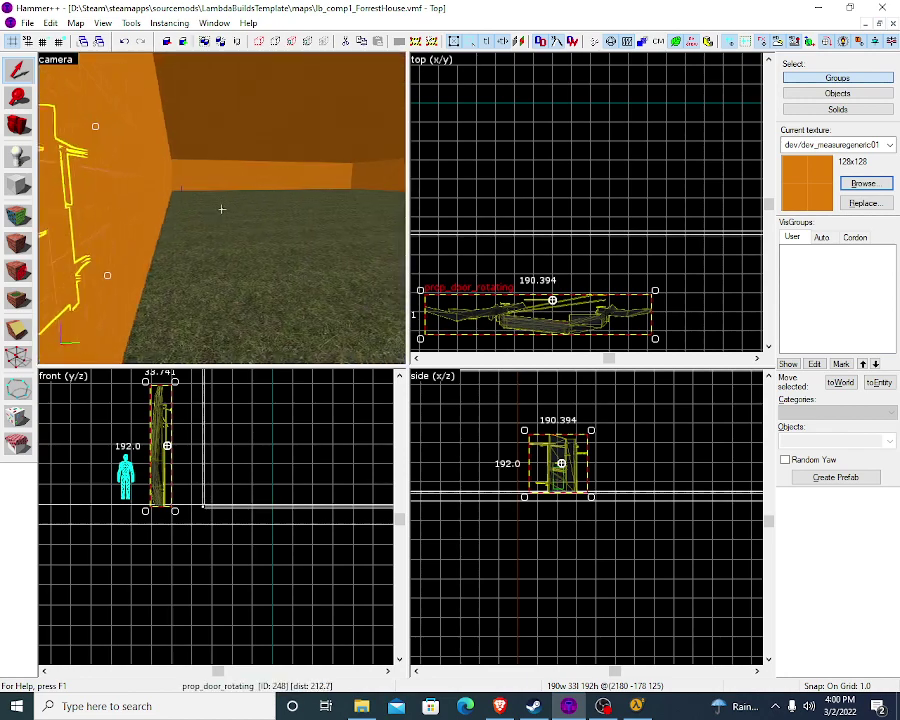
pyautogui.scroll(-8, 221, 209)
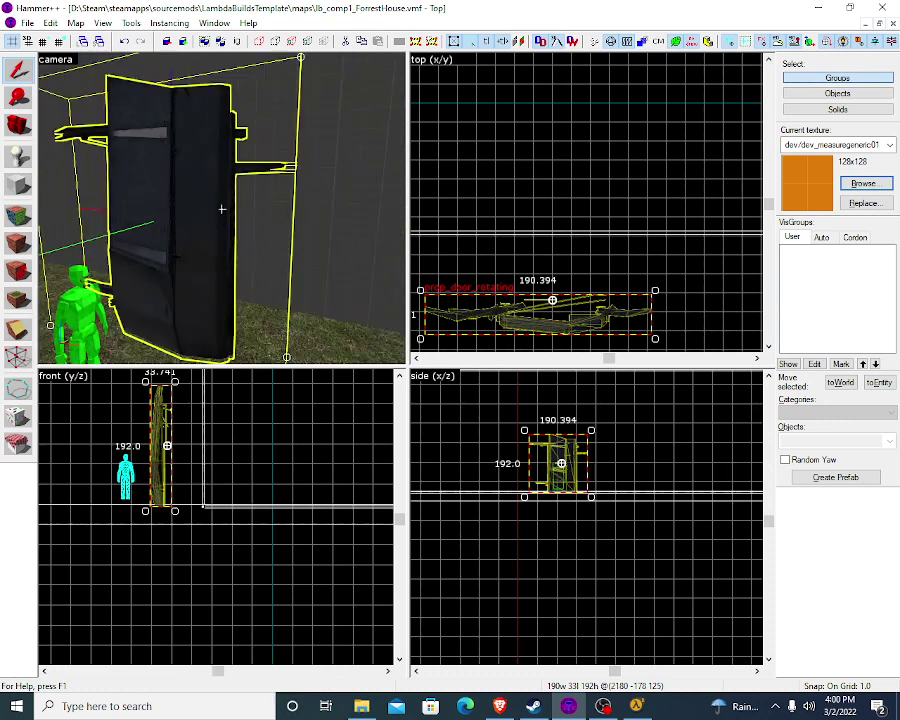
pyautogui.scroll(5, 222, 209)
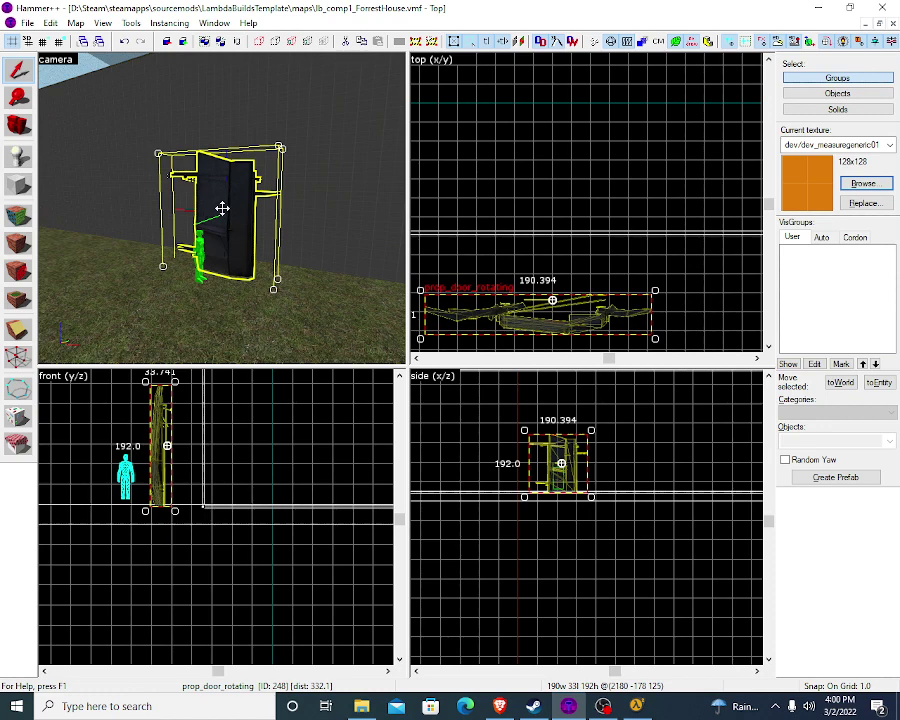
pyautogui.scroll(10, 222, 209)
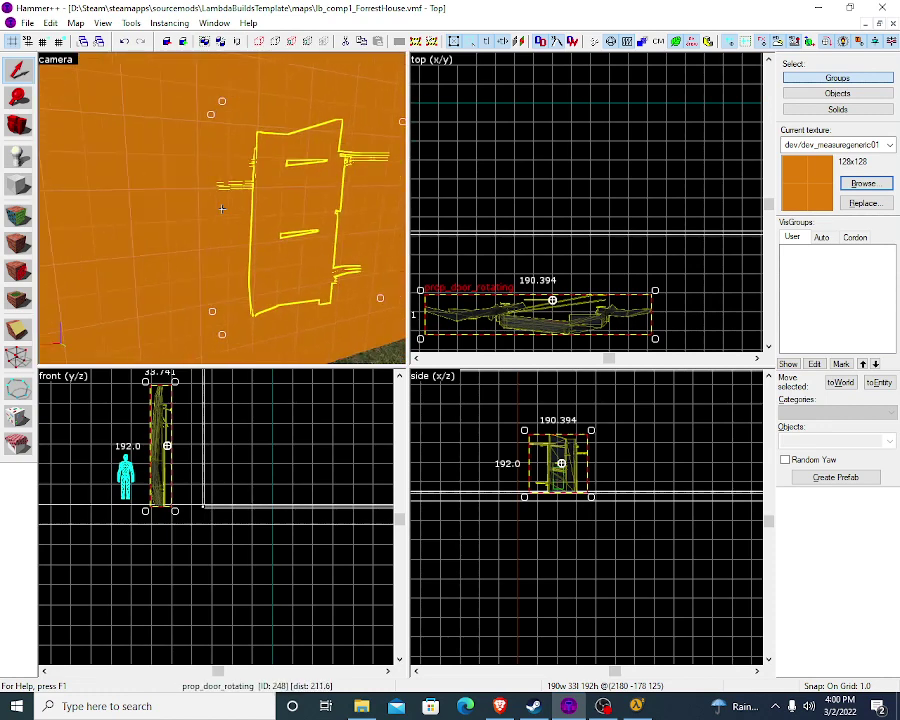
pyautogui.scroll(3, 222, 209)
# Step: Create a block around the door, about 190 units wide, 32 deep and 193 high
pyautogui.hotkey('shift', 'b')
pyautogui.moveTo(193, 440); pyautogui.dragTo(210, 505)
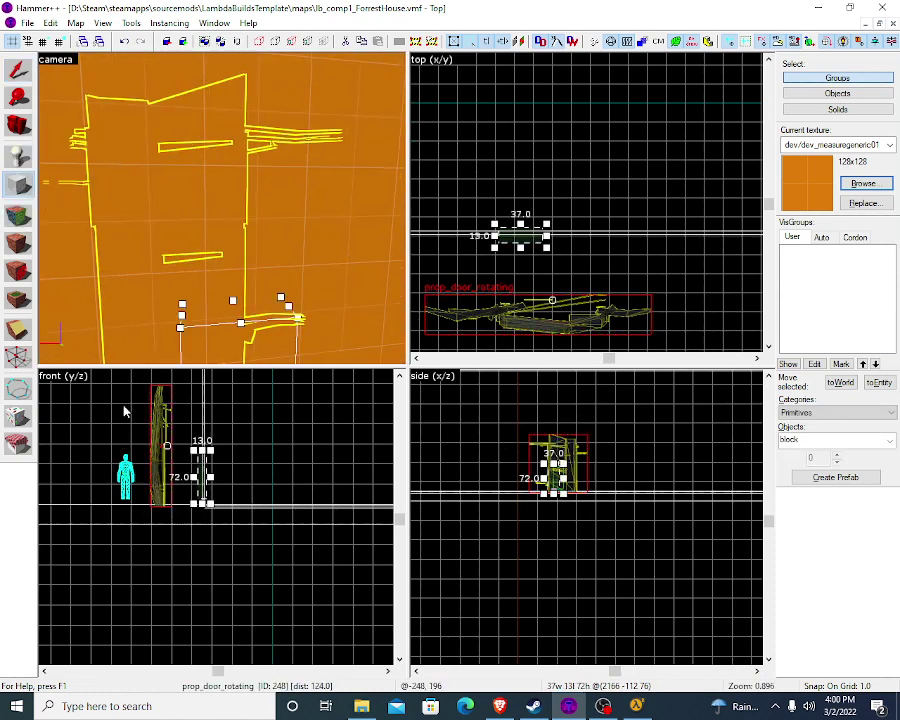
pyautogui.scroll(3, 157, 421)
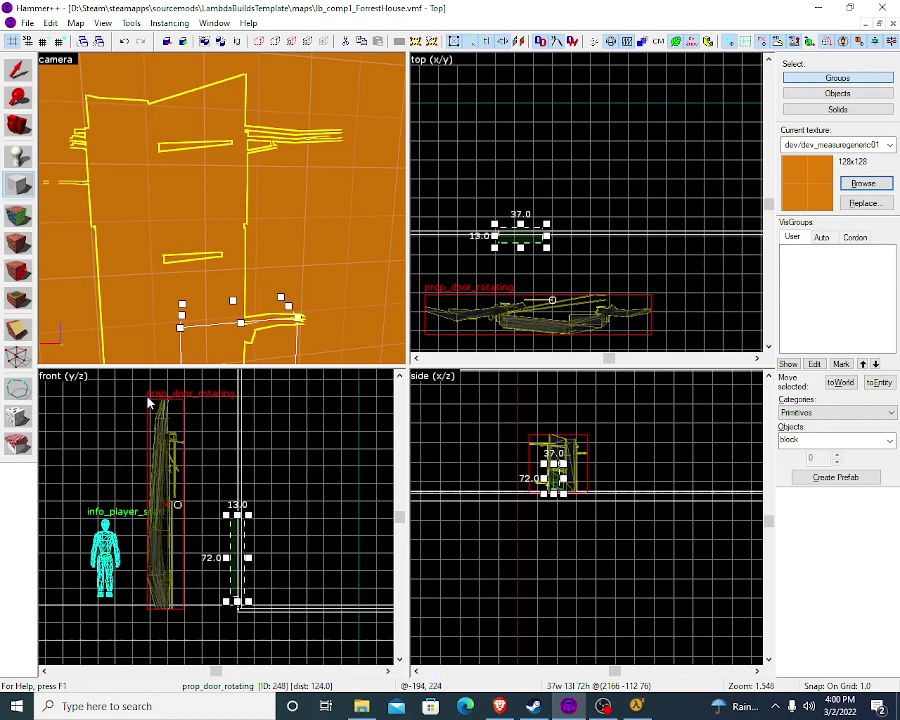
pyautogui.moveTo(148, 405); pyautogui.dragTo(180, 567)
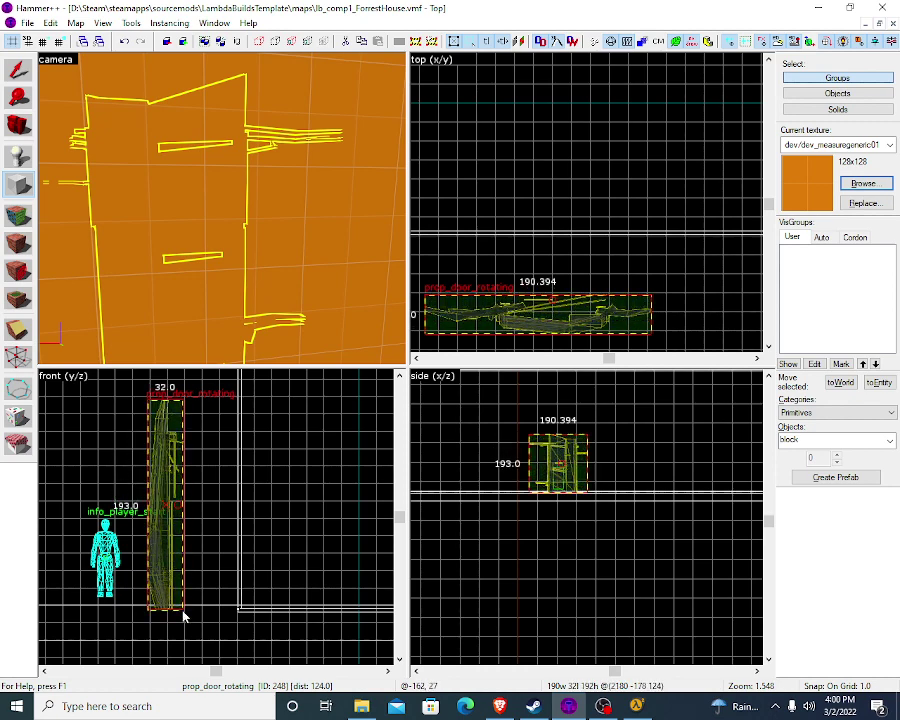
pyautogui.press('z')
pyautogui.press('s')
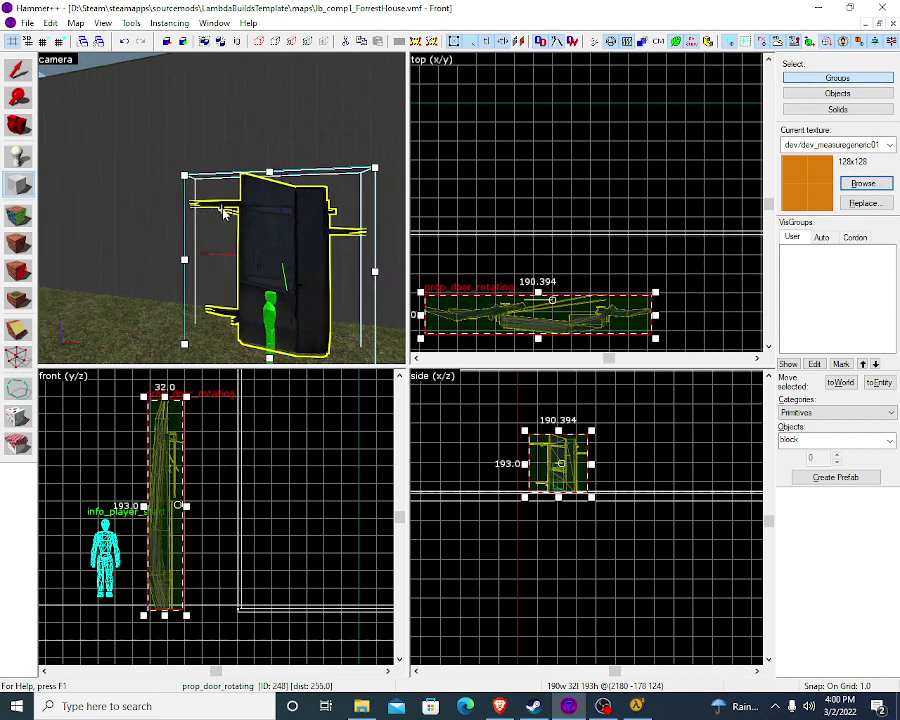
pyautogui.press('Return')
pyautogui.press('z')
pyautogui.scroll(2, 224, 214)
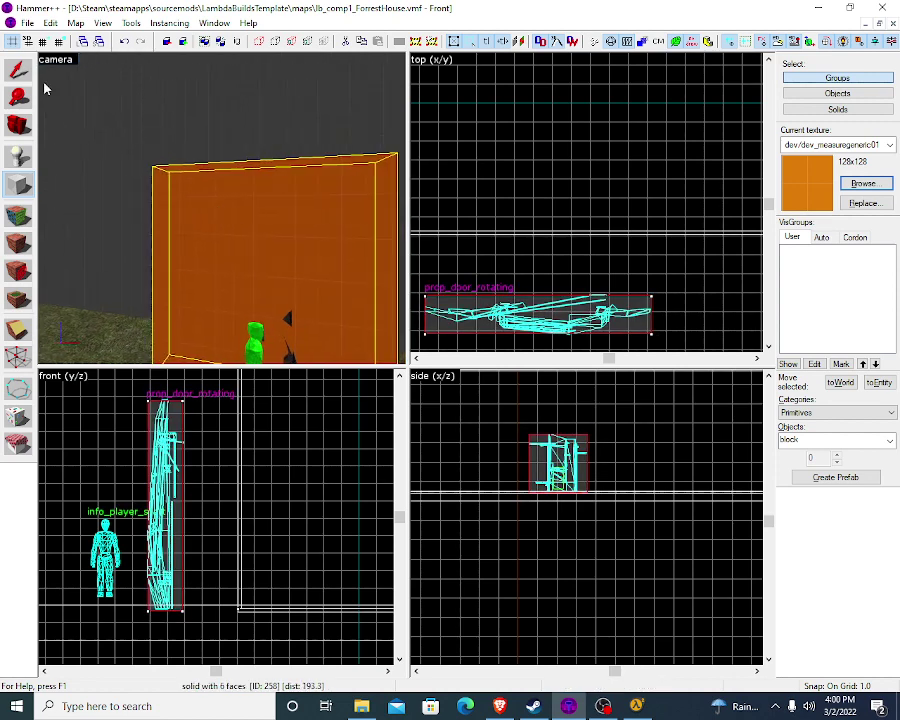
# Step: Adjust the block around the door to about 191 units wide and 34.5 deep, shearing and shifting it slightly
pyautogui.click(18, 70)
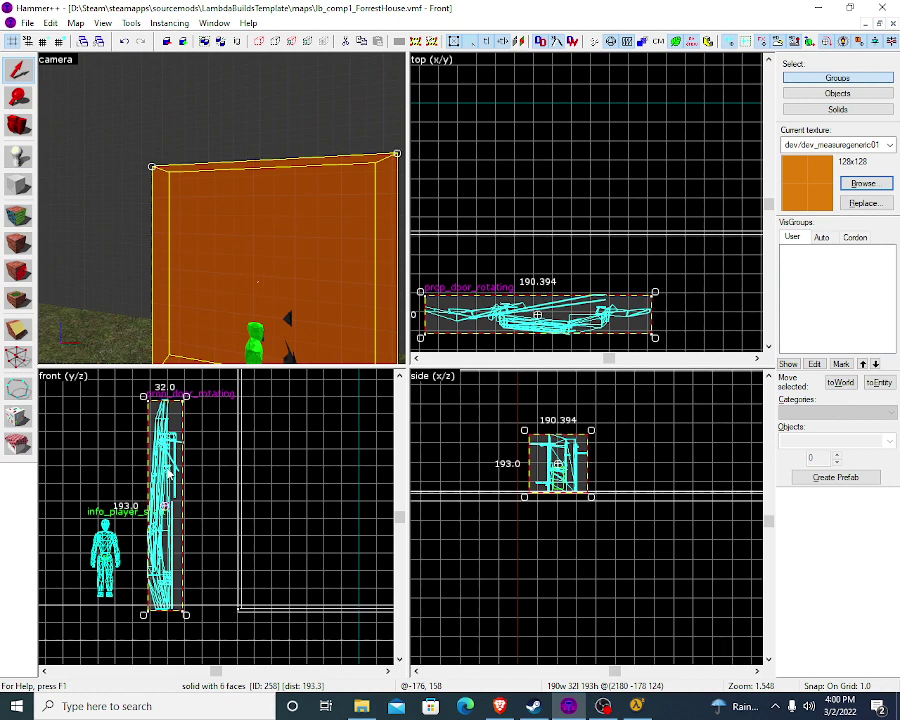
pyautogui.moveTo(167, 620)
pyautogui.mouseDown()
pyautogui.moveTo(168, 583)
pyautogui.moveTo(168, 610)
pyautogui.mouseUp()
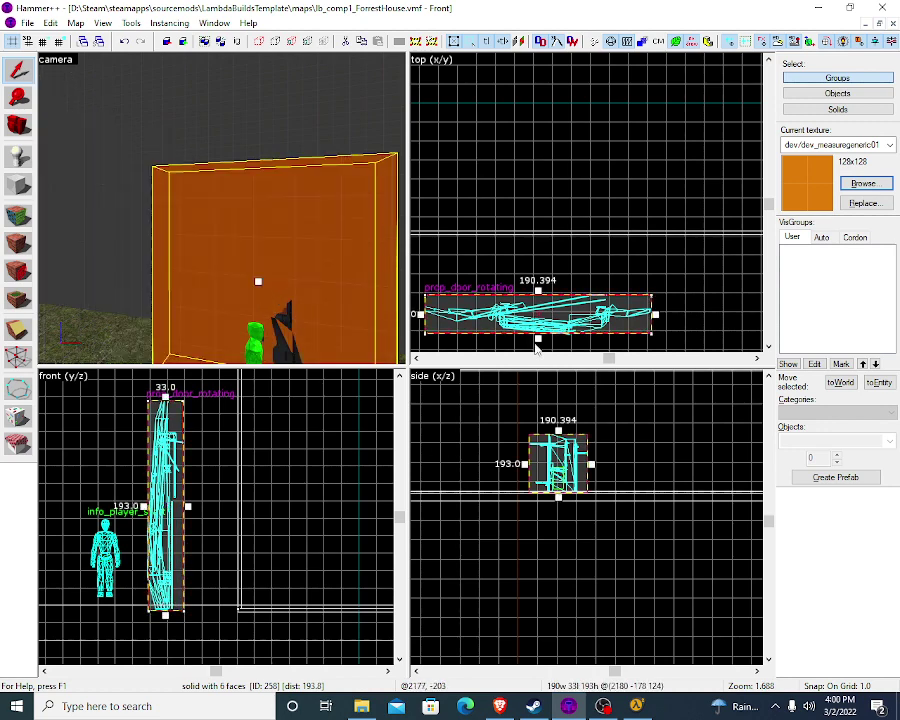
pyautogui.moveTo(538, 345); pyautogui.dragTo(538, 343)
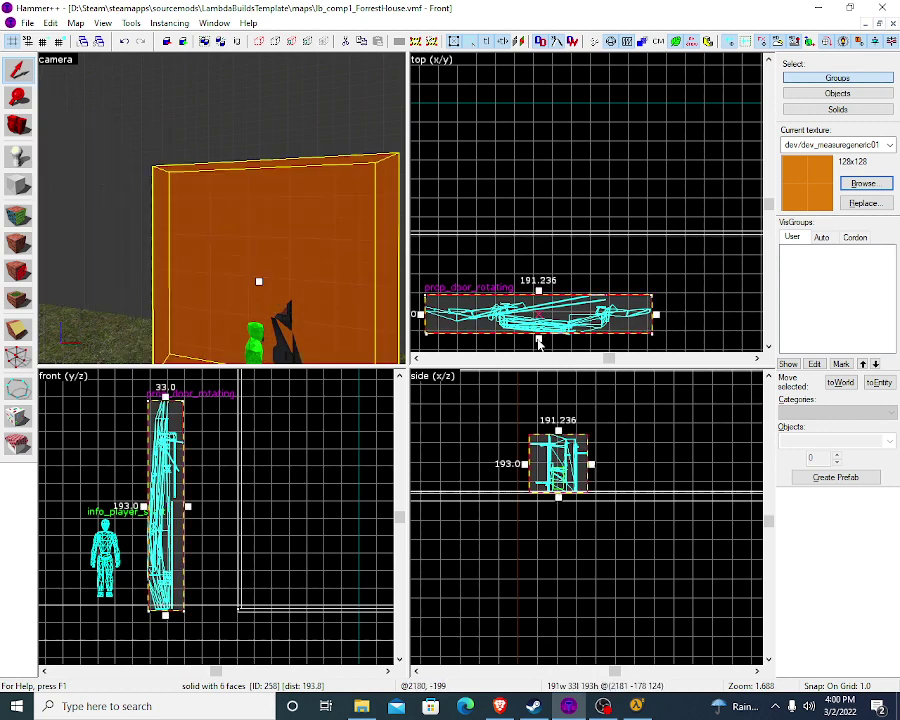
pyautogui.moveTo(656, 315); pyautogui.dragTo(598, 317)
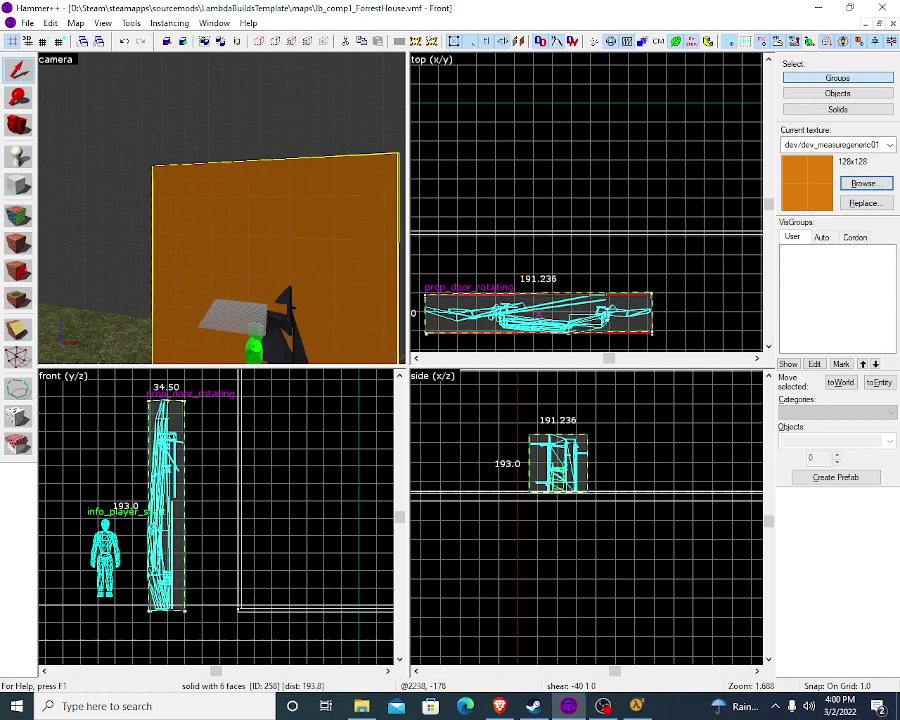
pyautogui.click(540, 315)
pyautogui.scroll(2, 560, 465)
pyautogui.moveTo(566, 480)
pyautogui.mouseDown()
pyautogui.moveTo(568, 445)
pyautogui.moveTo(567, 480)
pyautogui.mouseUp()
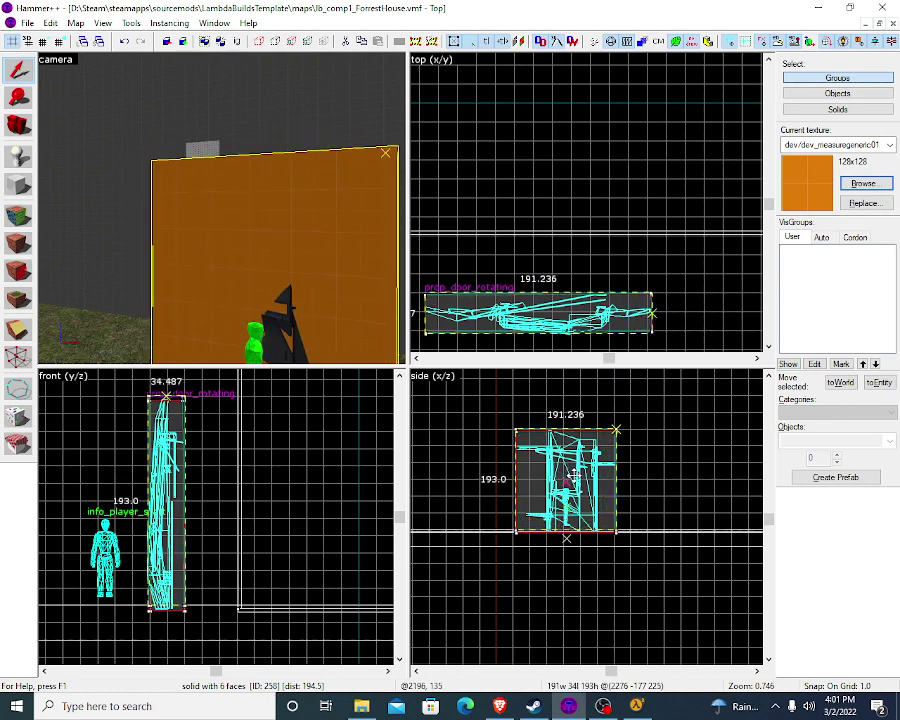
pyautogui.click(572, 478)
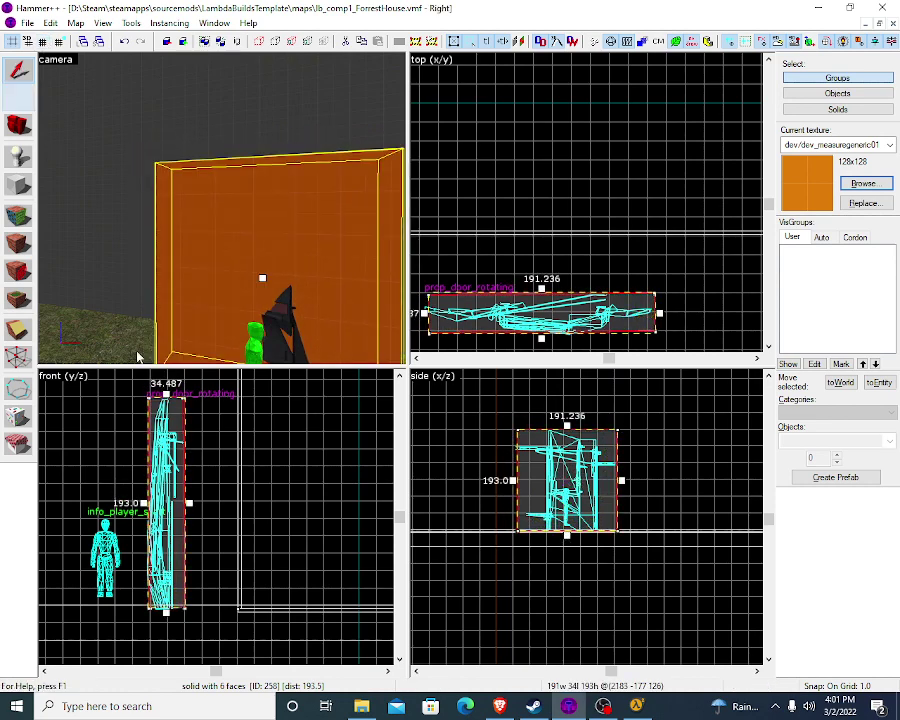
# Step: Move the block from the door into the wall behind it and delete it
pyautogui.moveTo(174, 460); pyautogui.dragTo(256, 459)
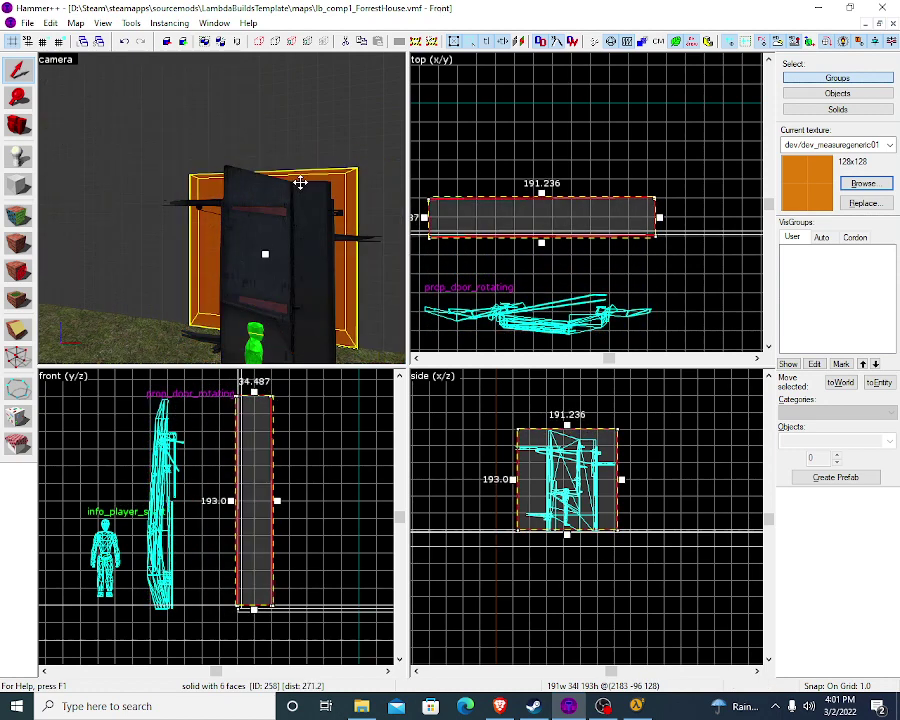
pyautogui.moveTo(298, 182); pyautogui.dragTo(222, 208)
pyautogui.press('Left')
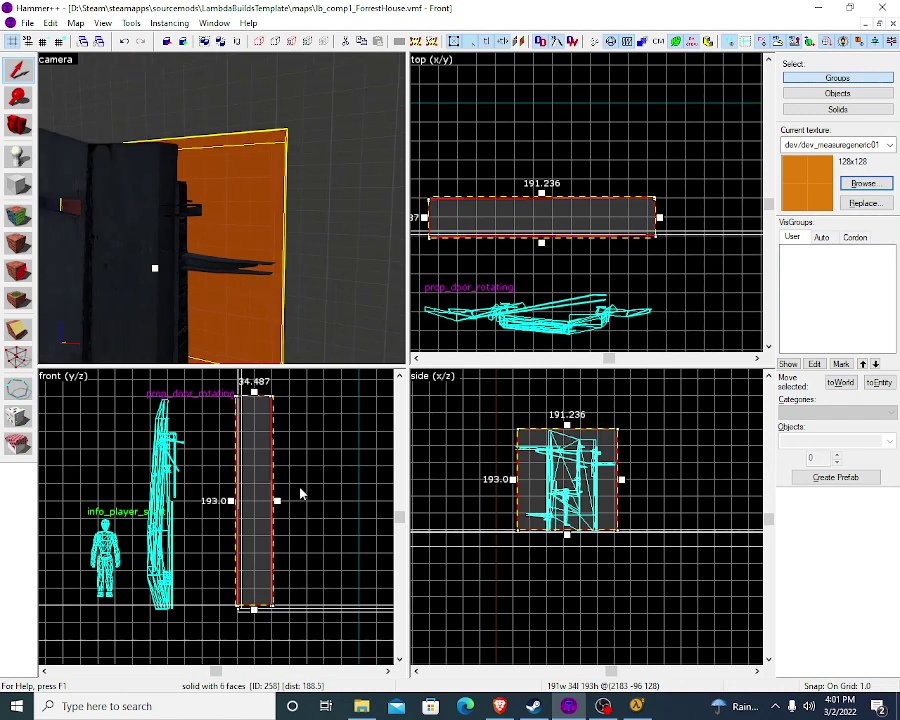
pyautogui.moveTo(278, 505)
pyautogui.mouseDown()
pyautogui.moveTo(227, 490)
pyautogui.moveTo(209, 509)
pyautogui.moveTo(211, 498)
pyautogui.mouseUp()
pyautogui.press('Delete')
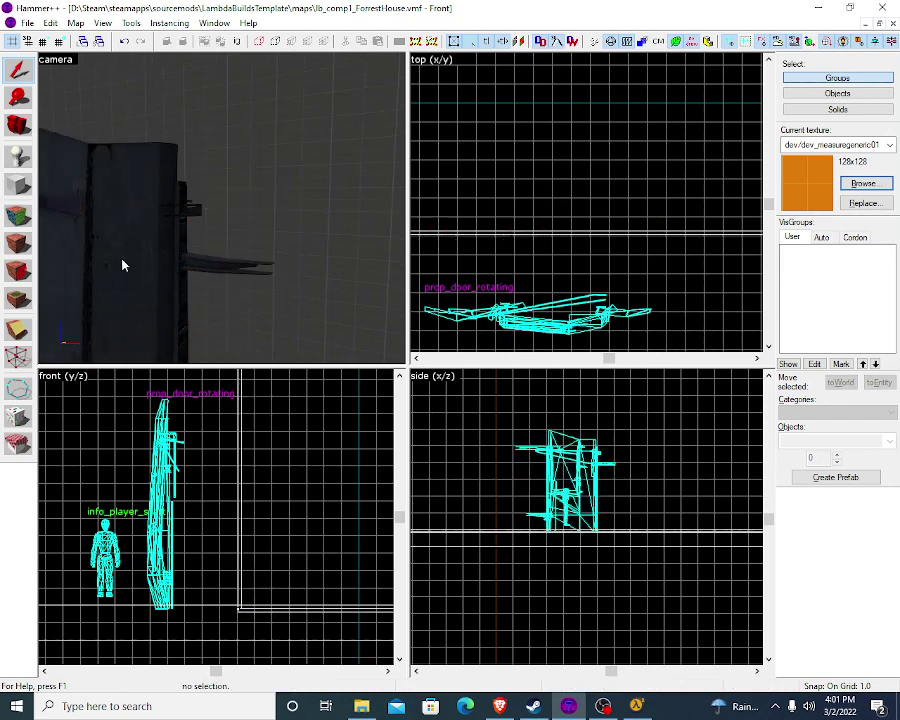
# Step: Create a new block around the door, about 191 units wide and 196 high
pyautogui.click(17, 185)
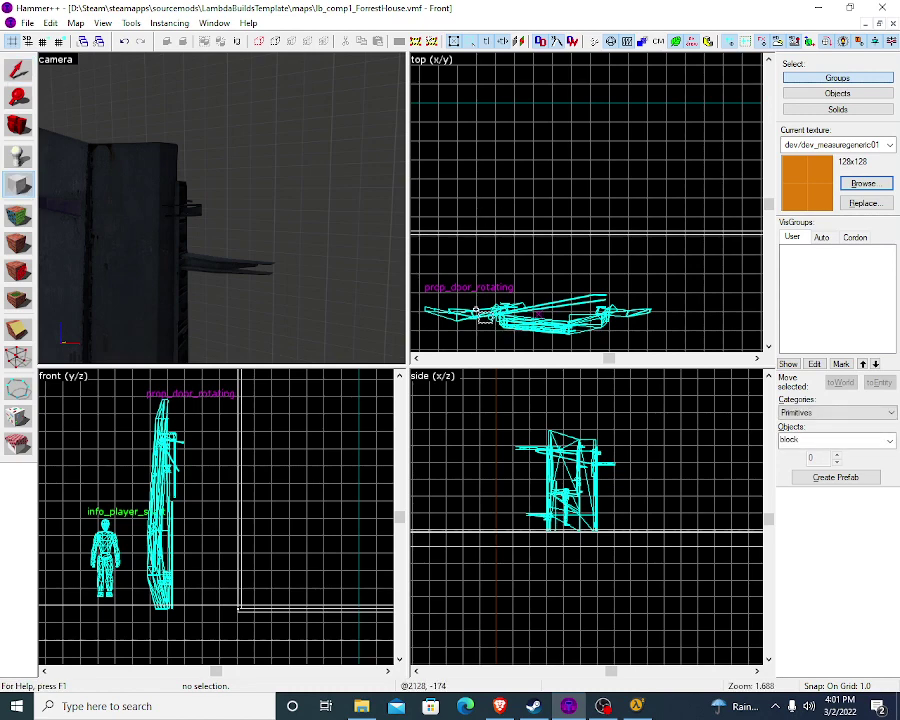
pyautogui.scroll(-1, 481, 304)
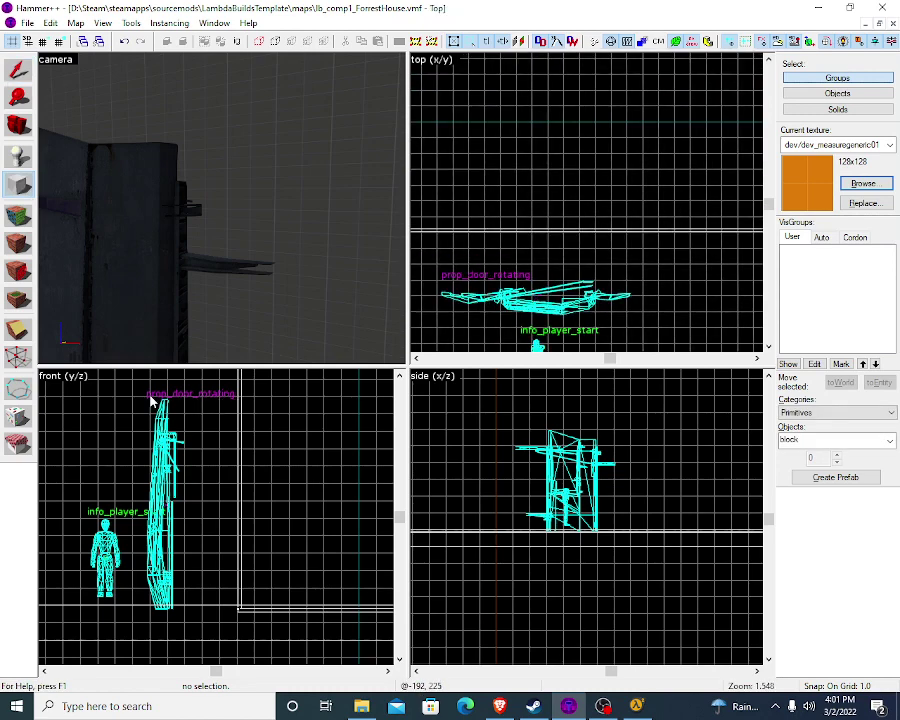
pyautogui.moveTo(152, 400)
pyautogui.mouseDown()
pyautogui.moveTo(185, 604)
pyautogui.moveTo(178, 617)
pyautogui.mouseUp()
pyautogui.hotkey('ctrl', 'shift', 'e')
pyautogui.press('Return')
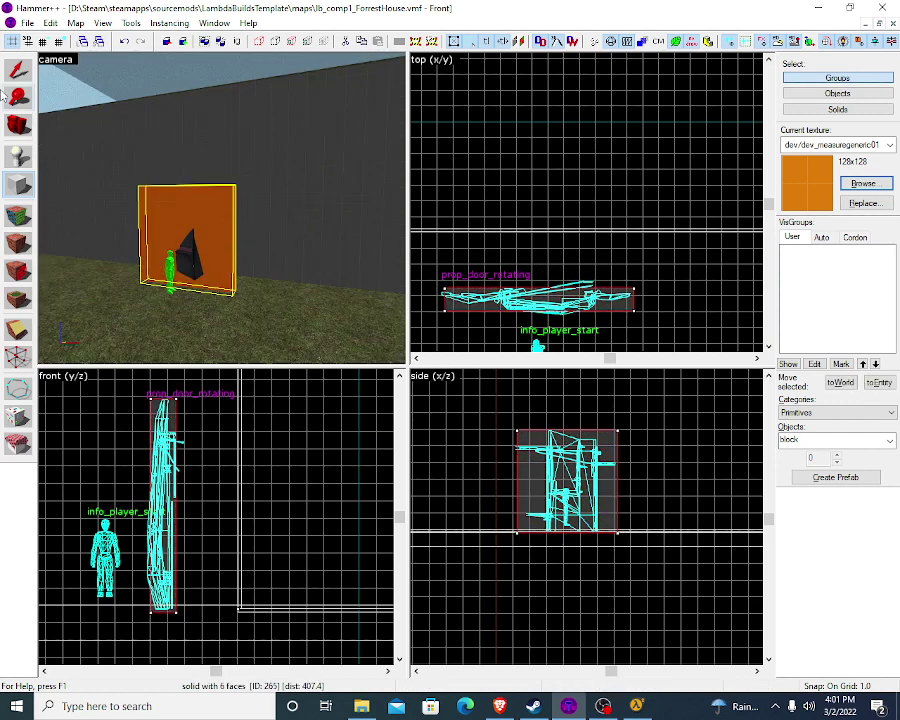
# Step: Adjust the new block to 25.5 units deep and 197 units high
pyautogui.click(18, 70)
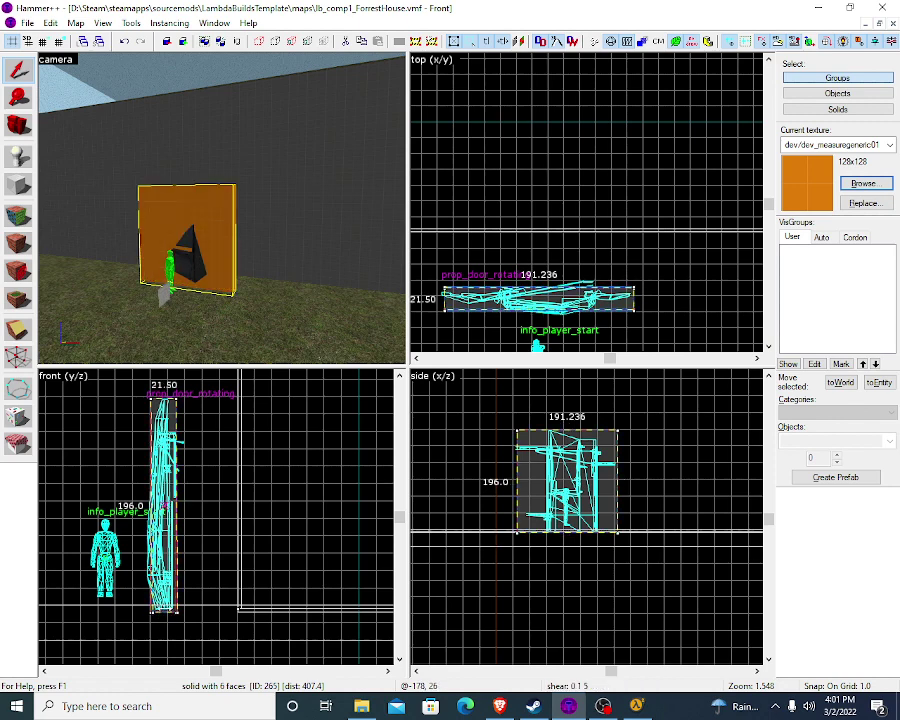
pyautogui.moveTo(178, 505)
pyautogui.mouseDown()
pyautogui.moveTo(261, 524)
pyautogui.moveTo(293, 508)
pyautogui.moveTo(191, 515)
pyautogui.moveTo(168, 506)
pyautogui.mouseUp()
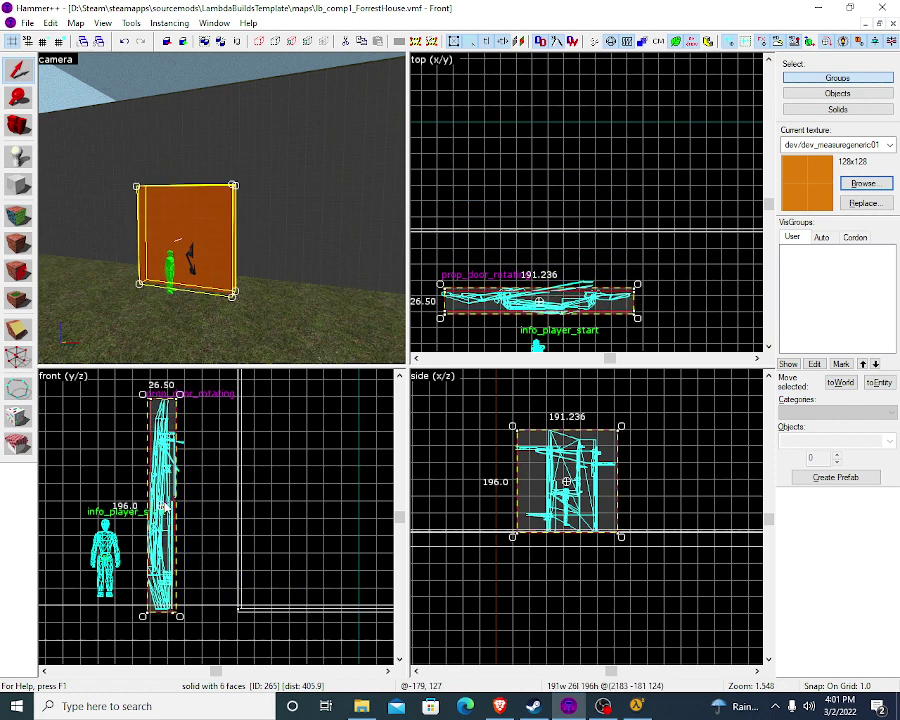
pyautogui.click(168, 493)
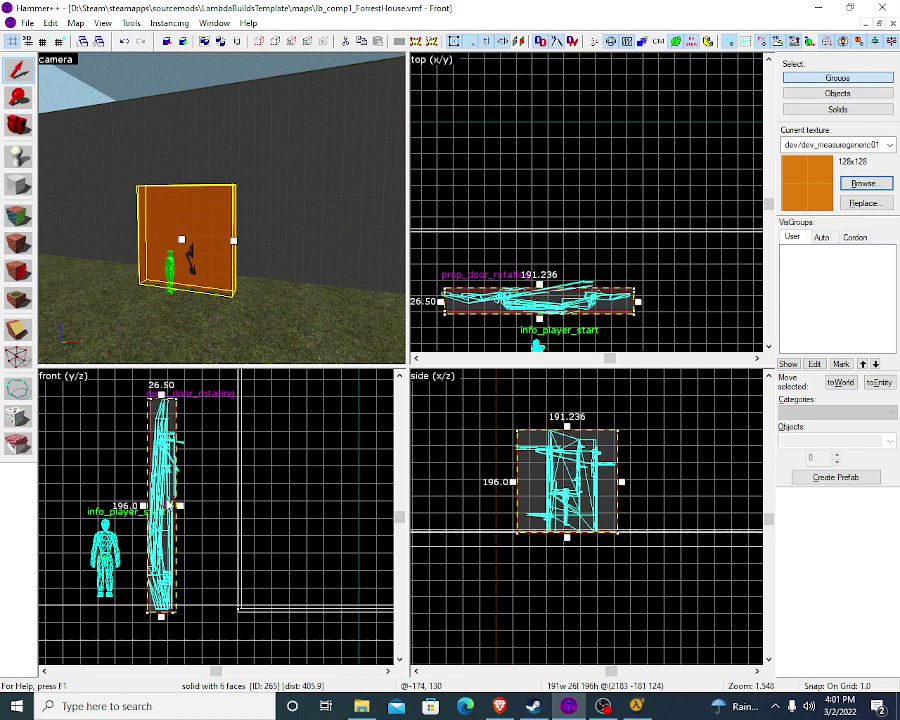
pyautogui.click(181, 507)
pyautogui.moveTo(181, 507); pyautogui.dragTo(181, 508)
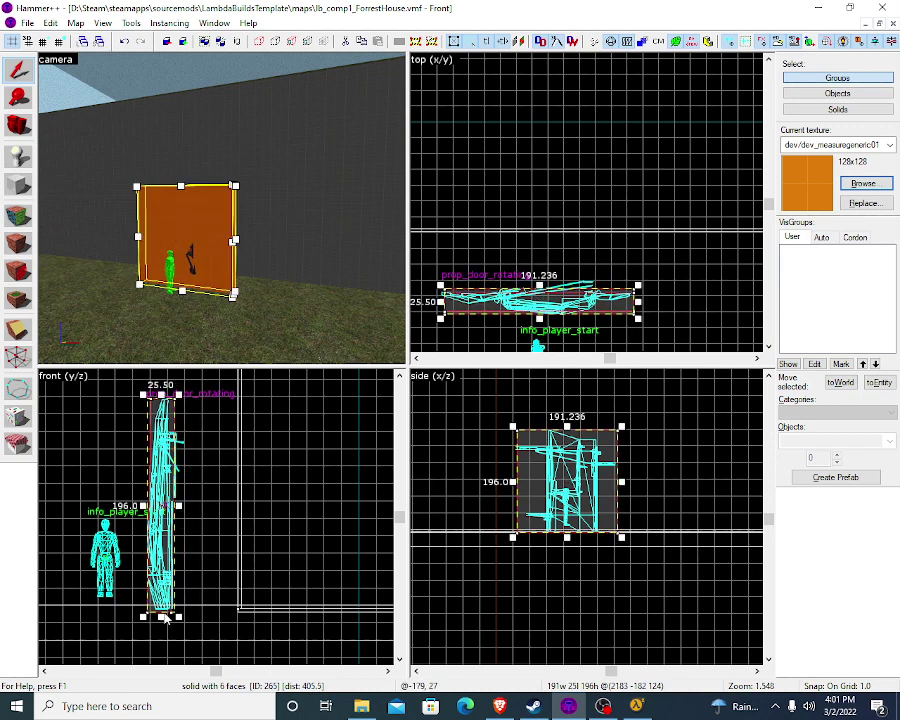
pyautogui.moveTo(162, 619)
pyautogui.mouseDown()
pyautogui.moveTo(160, 611)
pyautogui.moveTo(162, 621)
pyautogui.mouseUp()
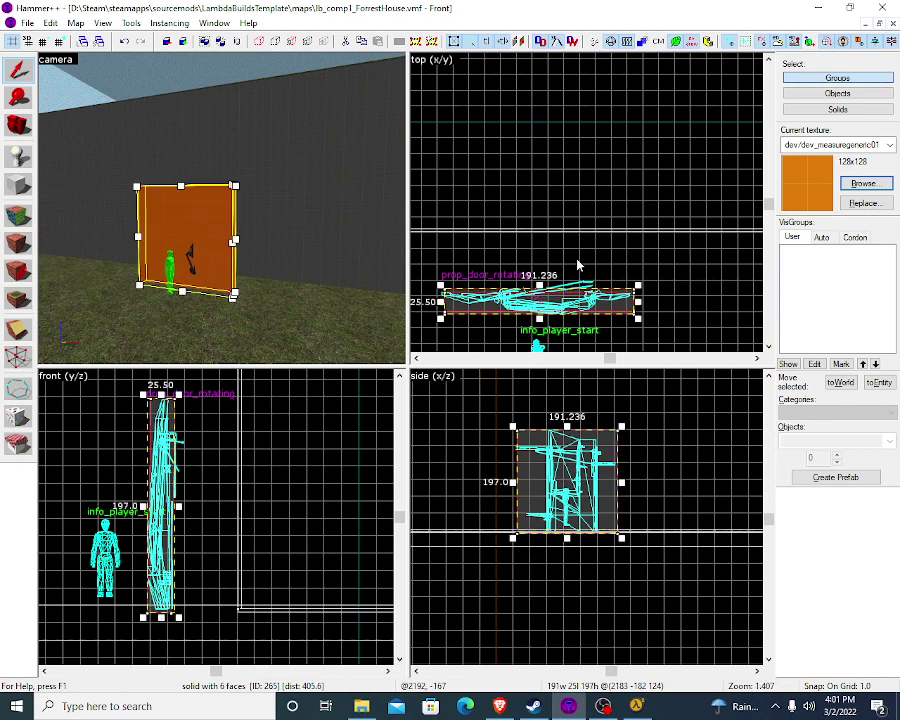
# Step: Move the block off the door so that it intersects the house wall directly behind it
pyautogui.scroll(1, 578, 265)
pyautogui.moveTo(551, 516); pyautogui.dragTo(584, 487)
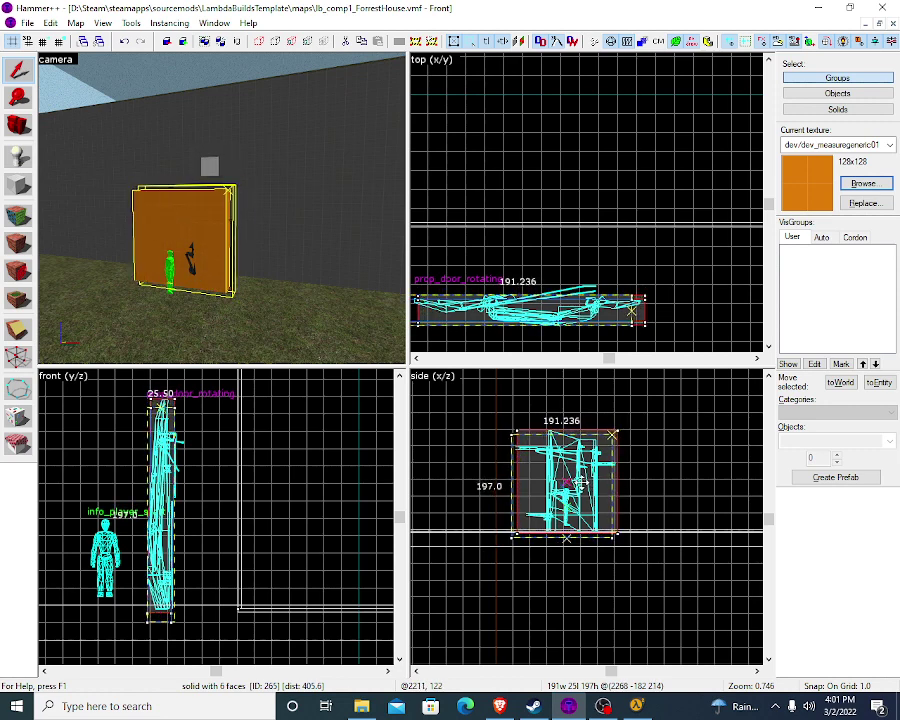
pyautogui.moveTo(170, 505); pyautogui.dragTo(258, 480)
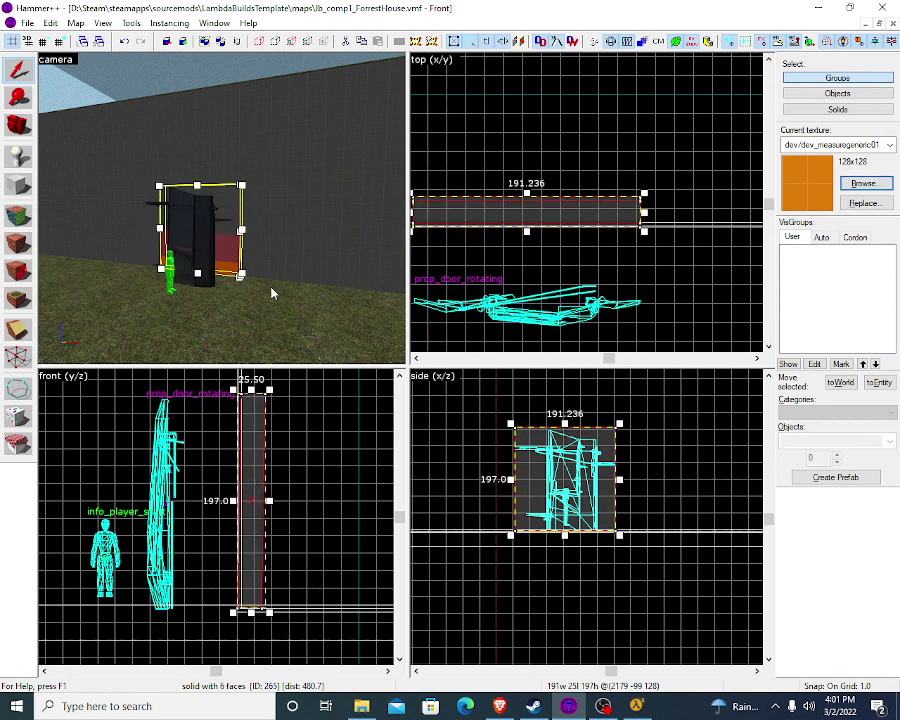
pyautogui.press('z')
pyautogui.press('w')
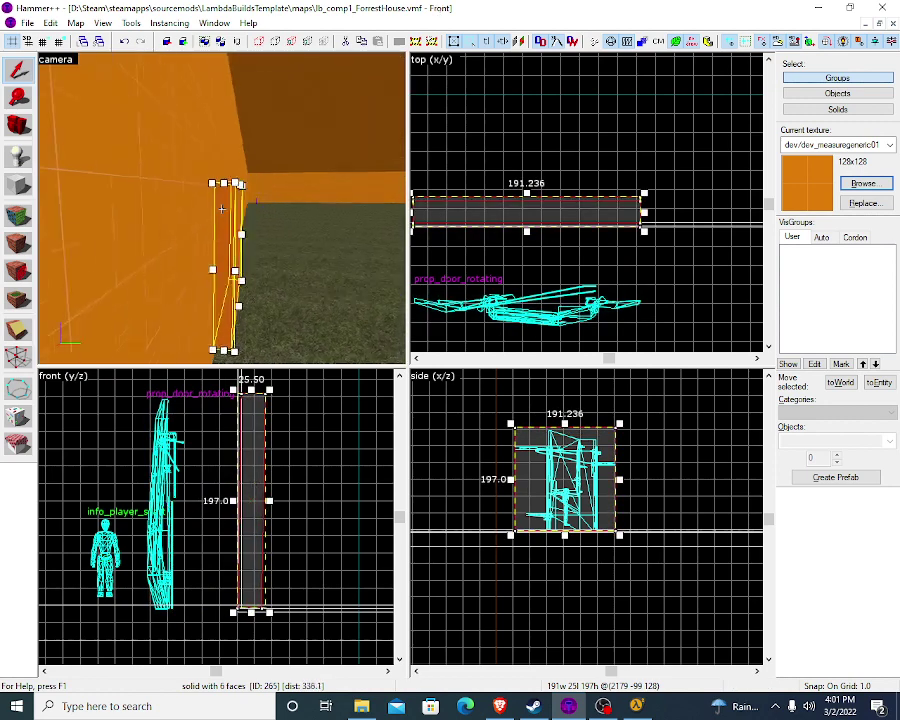
# Step: Extend the block through both faces of the house wall to 44 units deep and raise its height to 202 units
pyautogui.press('s')
pyautogui.press('z')
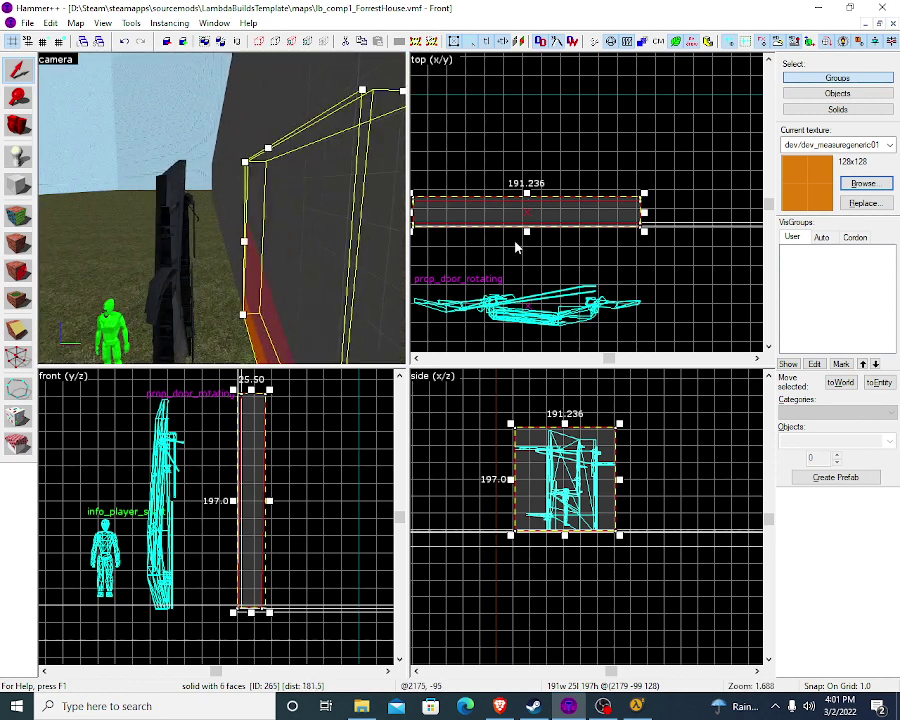
pyautogui.moveTo(238, 507); pyautogui.dragTo(217, 507)
pyautogui.press('w')
pyautogui.press('z')
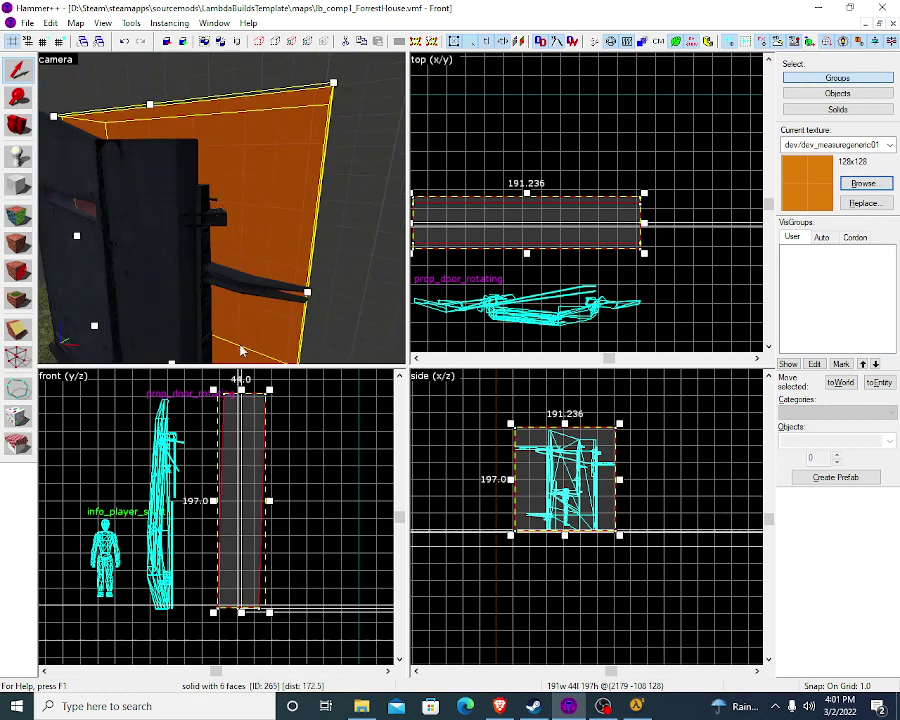
pyautogui.moveTo(245, 396)
pyautogui.mouseDown()
pyautogui.moveTo(245, 409)
pyautogui.moveTo(245, 376)
pyautogui.mouseUp()
pyautogui.press('z')
pyautogui.press('s')
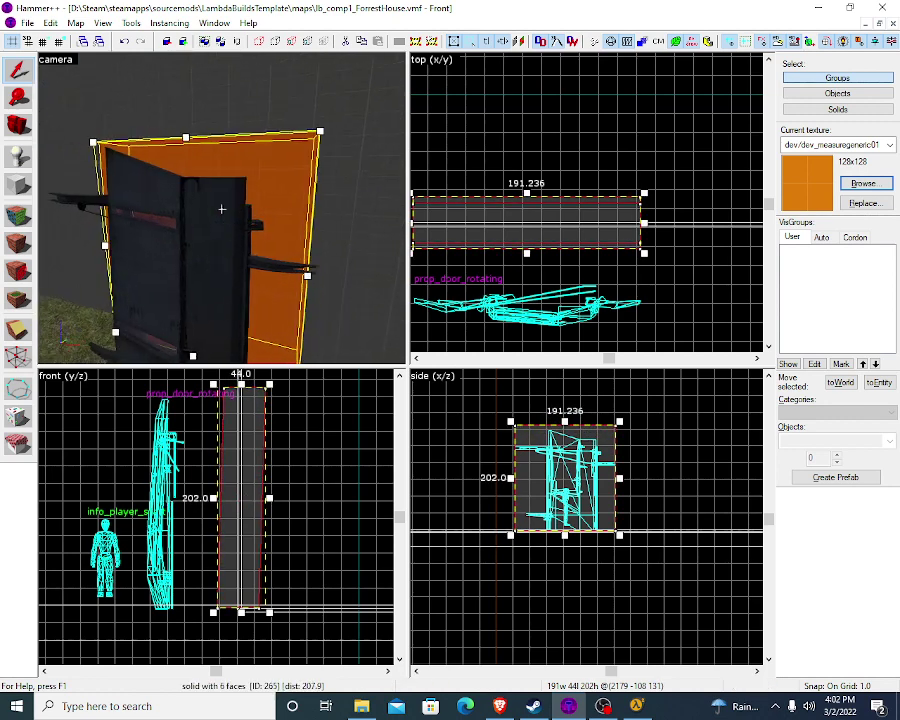
pyautogui.press('z')
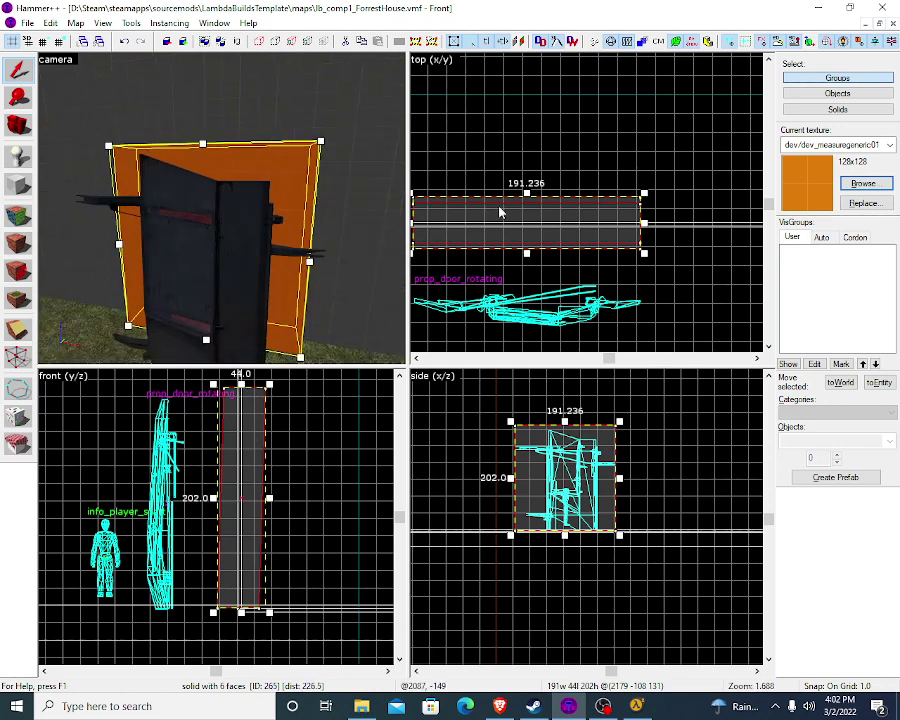
# Step: Narrow the block from both sides to 141 units wide so it matches the door panel
pyautogui.moveTo(646, 231)
pyautogui.mouseDown()
pyautogui.moveTo(604, 231)
pyautogui.moveTo(619, 231)
pyautogui.mouseUp()
pyautogui.scroll(-1, 447, 231)
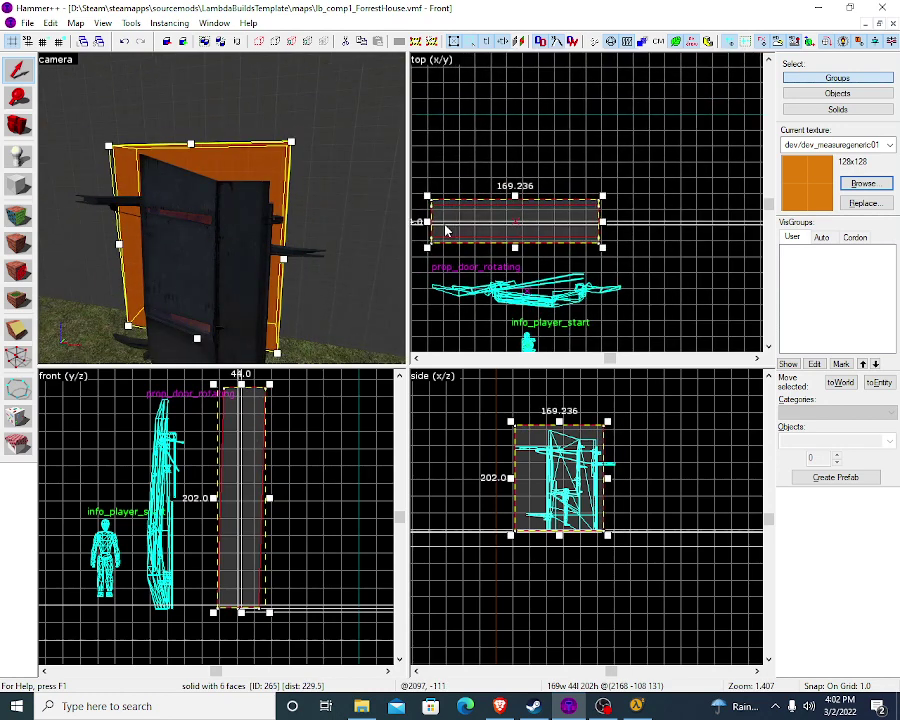
pyautogui.moveTo(427, 228); pyautogui.dragTo(451, 228)
pyautogui.press('z')
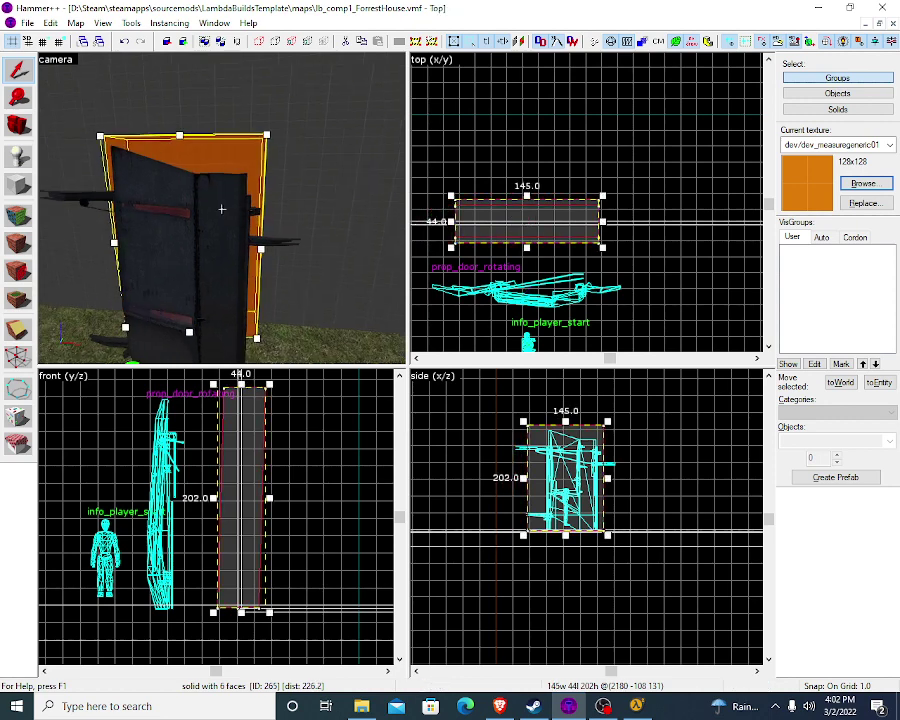
pyautogui.press('z')
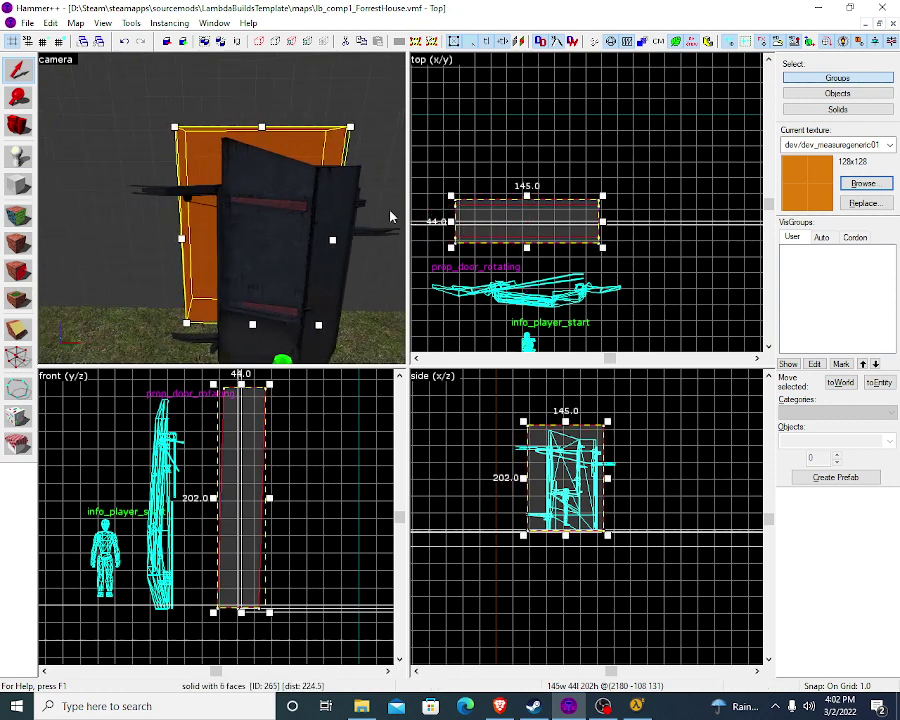
pyautogui.moveTo(390, 216); pyautogui.dragTo(221, 207)
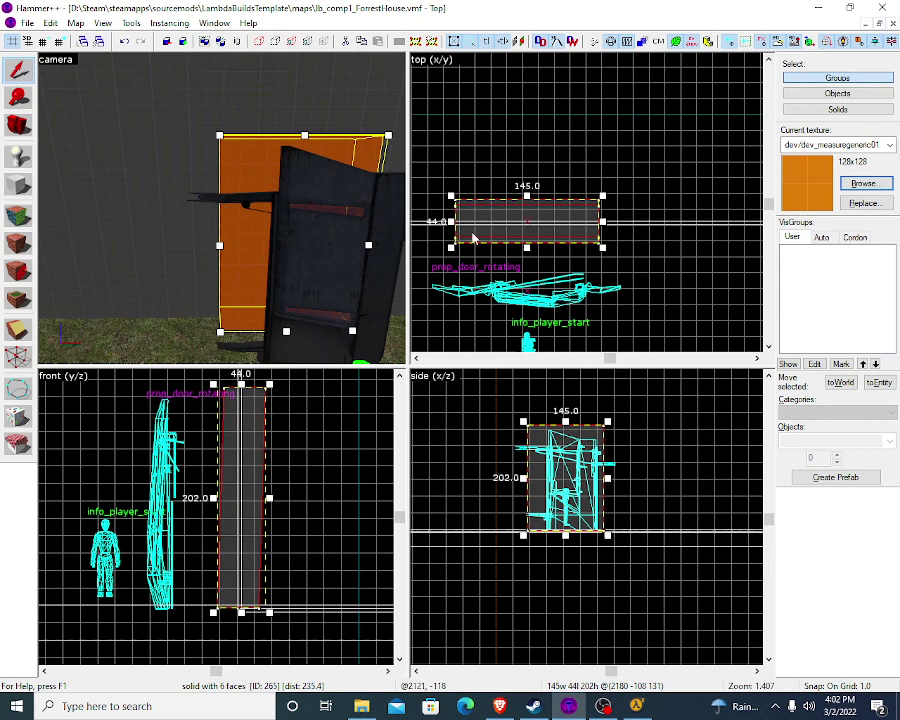
pyautogui.moveTo(451, 228); pyautogui.dragTo(455, 228)
pyautogui.press('z')
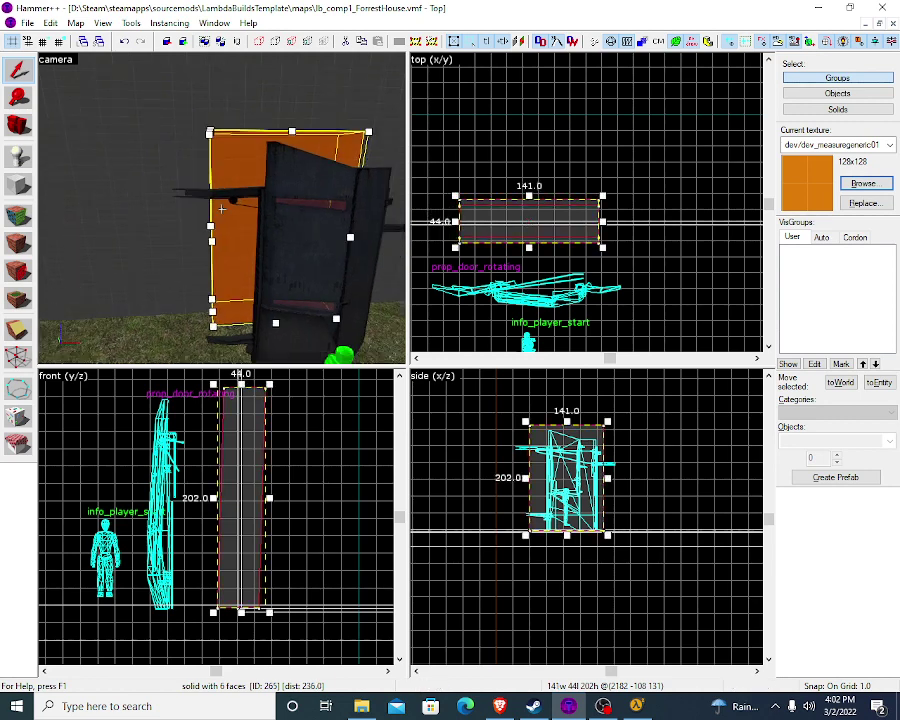
# Step: Carve the block's shape out of the house wall and delete the block, leaving a doorway
pyautogui.click(131, 22)
pyautogui.click(150, 38)
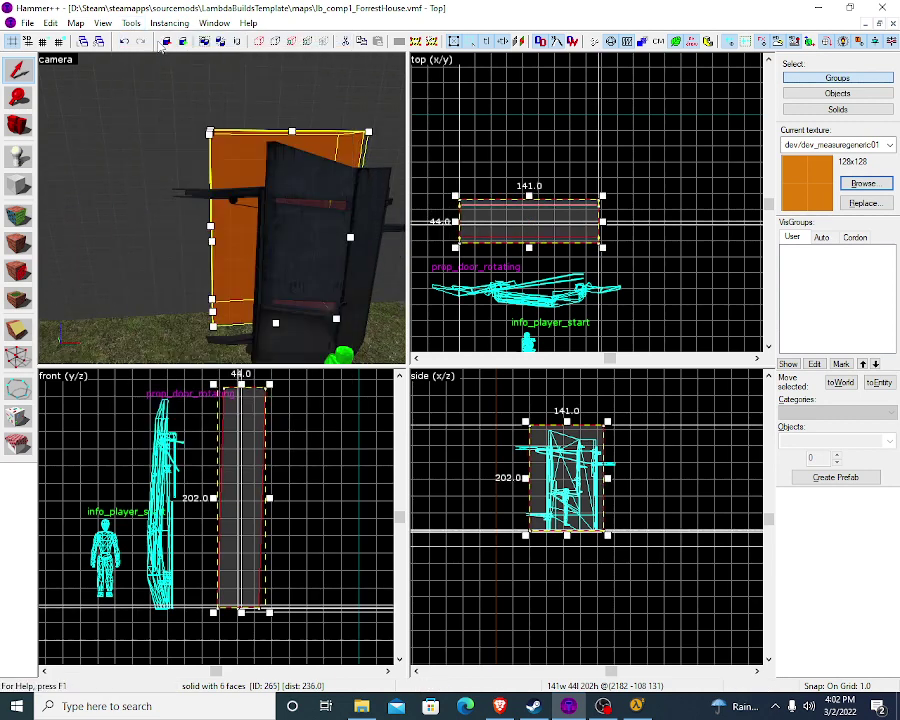
pyautogui.press('Delete')
# Step: Filter the textures for grass and choose nature/forest_grass_01 to patch the ground hole in the doorway
pyautogui.press('w')
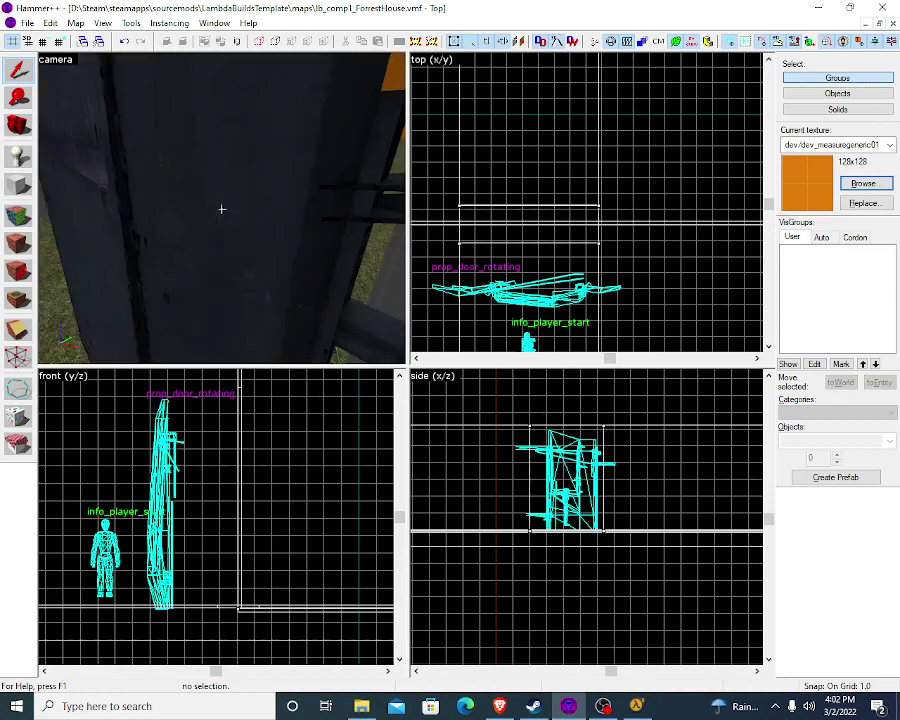
pyautogui.press('w')
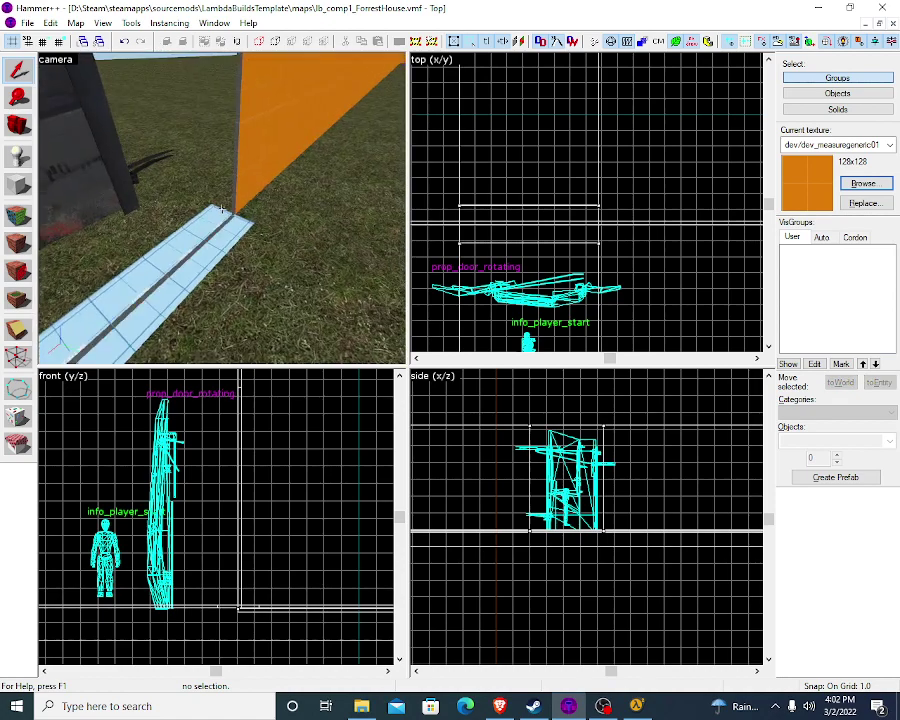
pyautogui.press('s')
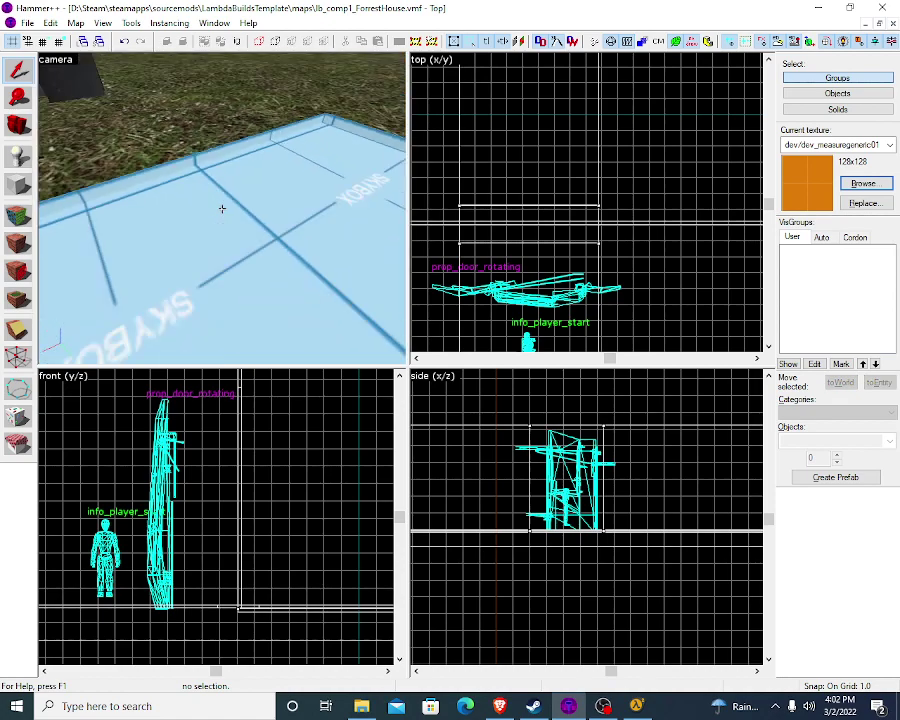
pyautogui.press('z')
pyautogui.press('w')
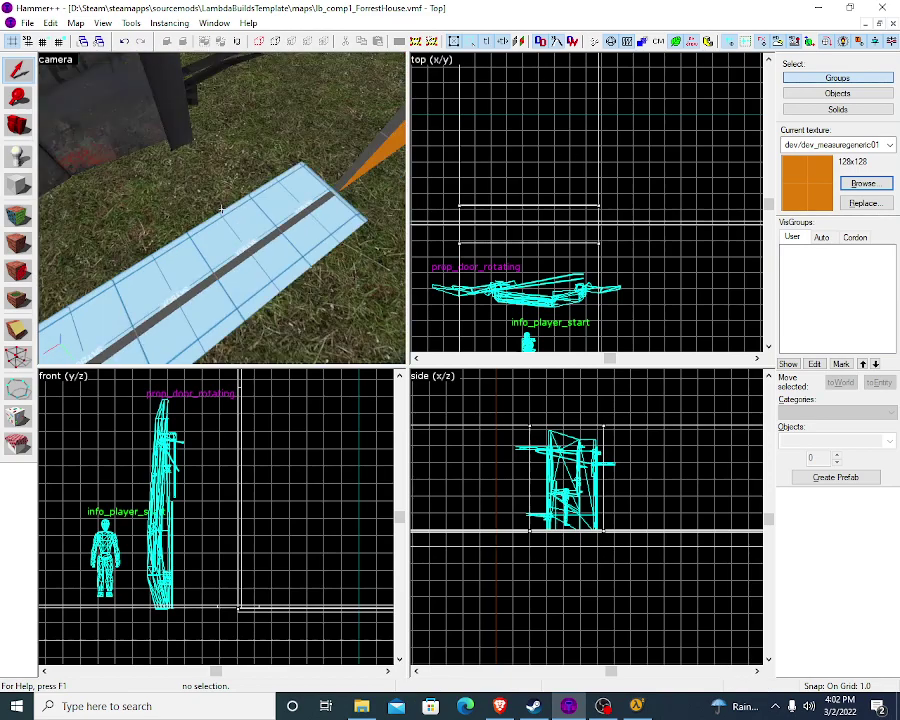
pyautogui.click(856, 183)
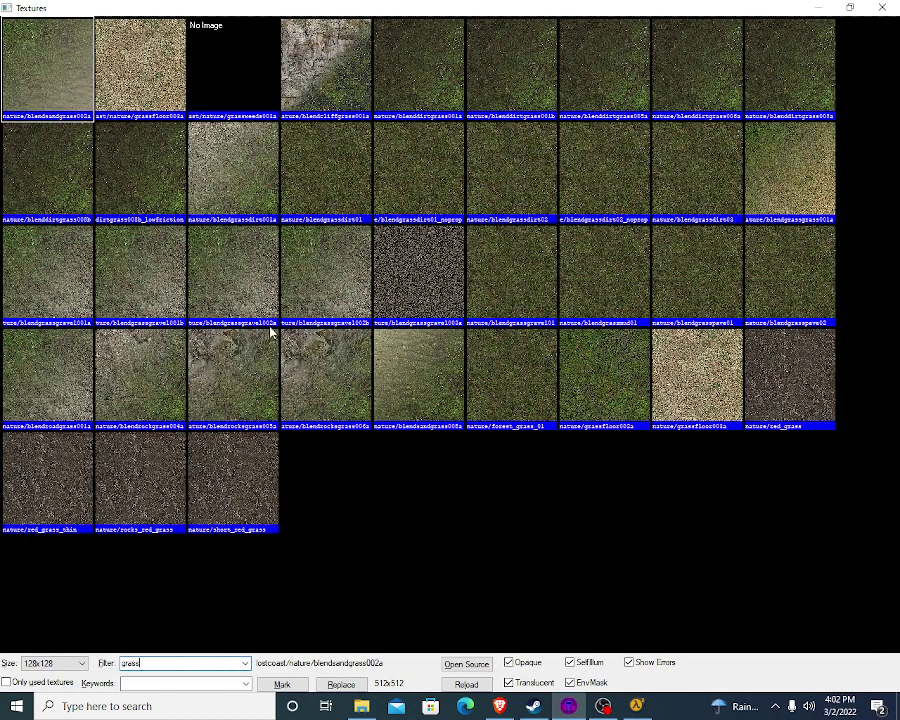
pyautogui.click(516, 300)
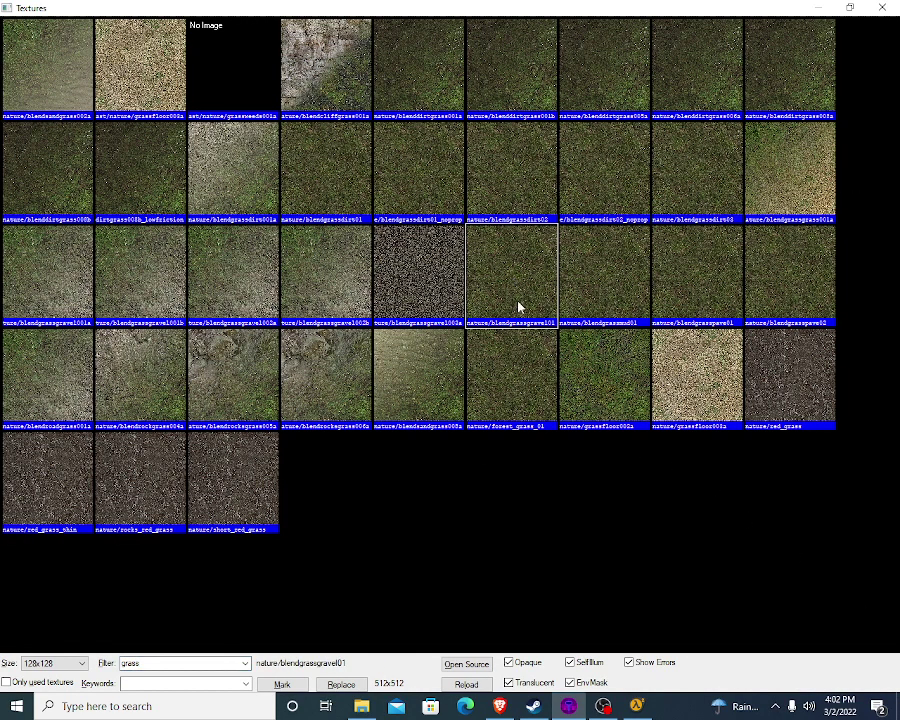
pyautogui.doubleClick(526, 394)
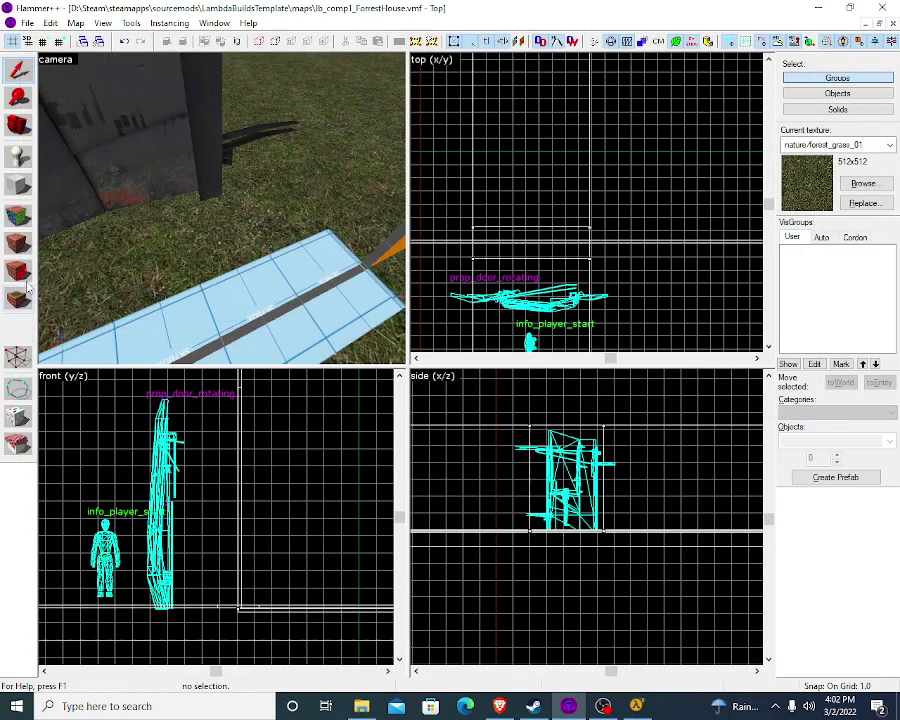
# Step: Create a 94-unit-wide grass block in the doorway and reshape it into a ground slab 54 units deep and 7 high
pyautogui.click(18, 185)
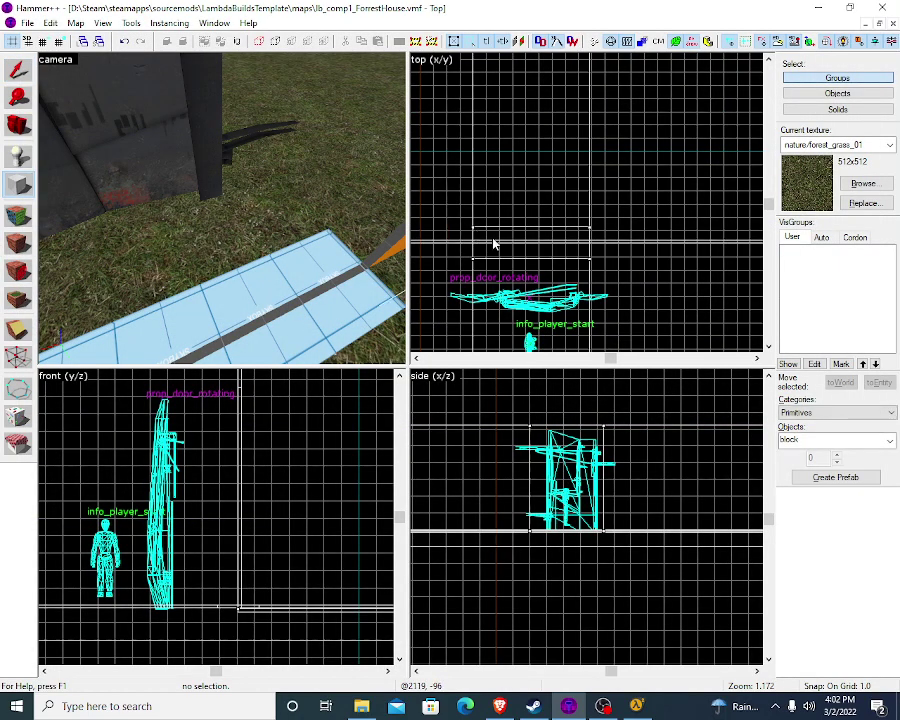
pyautogui.moveTo(493, 243); pyautogui.dragTo(560, 261)
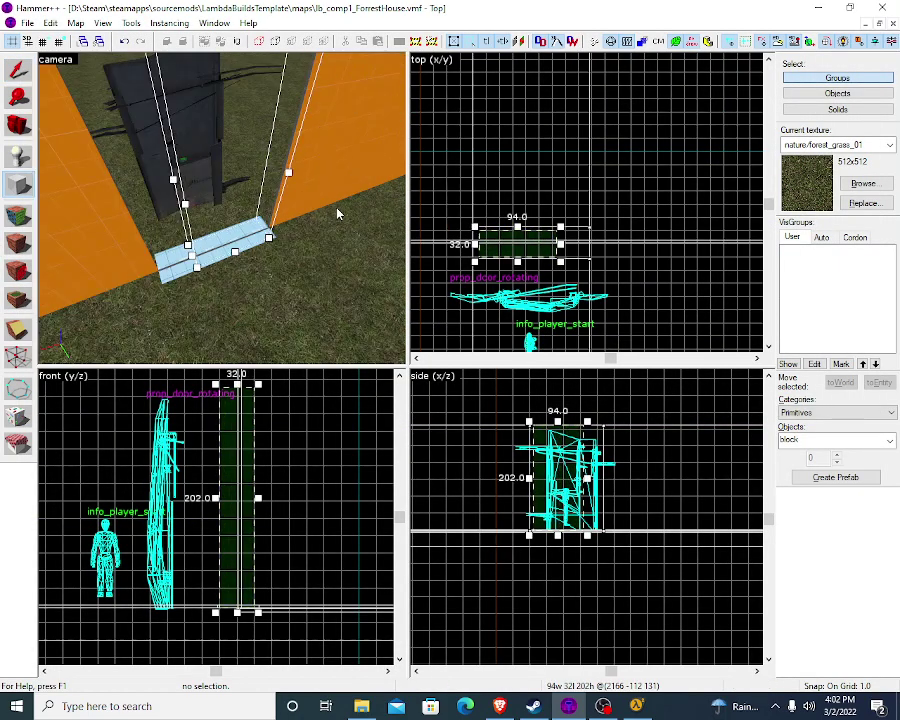
pyautogui.press('Return')
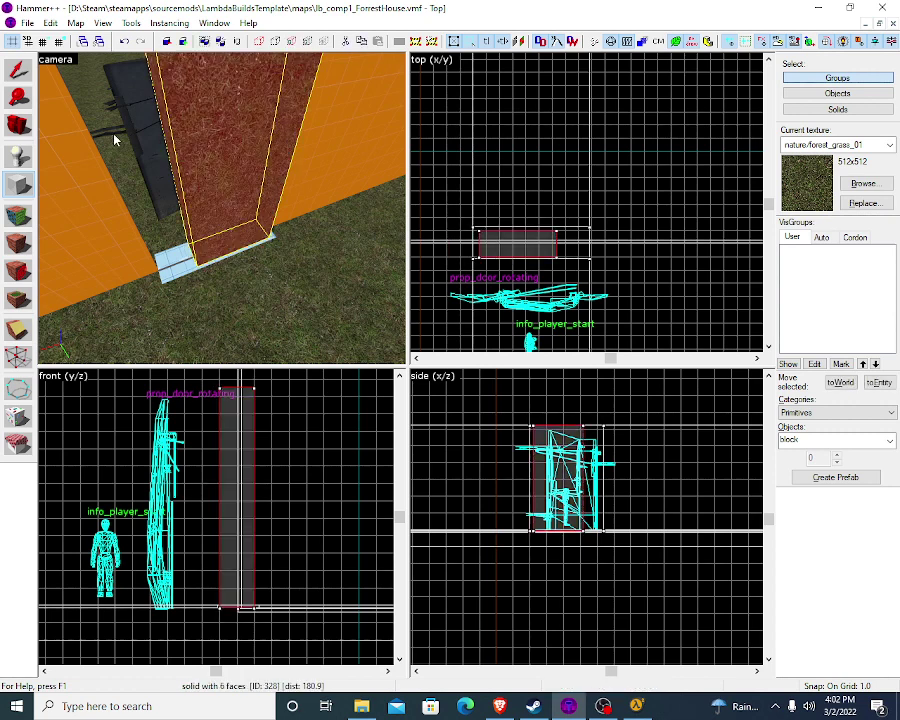
pyautogui.click(20, 72)
pyautogui.moveTo(238, 390); pyautogui.dragTo(279, 601)
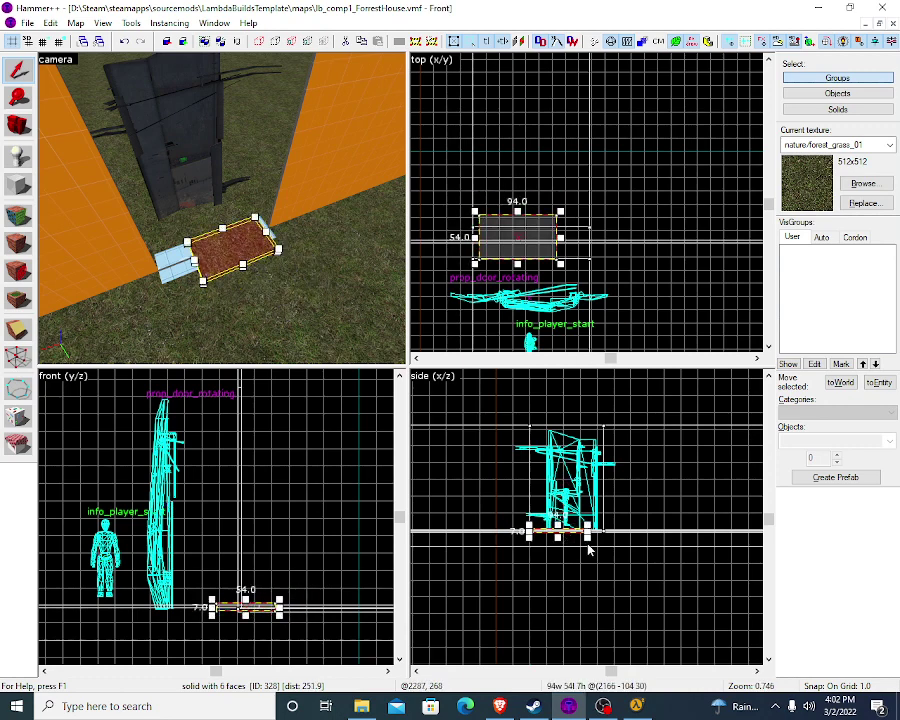
# Step: Widen the grass slab to 158 units so it covers the ground hole across the whole doorway
pyautogui.scroll(5, 589, 549)
pyautogui.moveTo(587, 530); pyautogui.dragTo(647, 527)
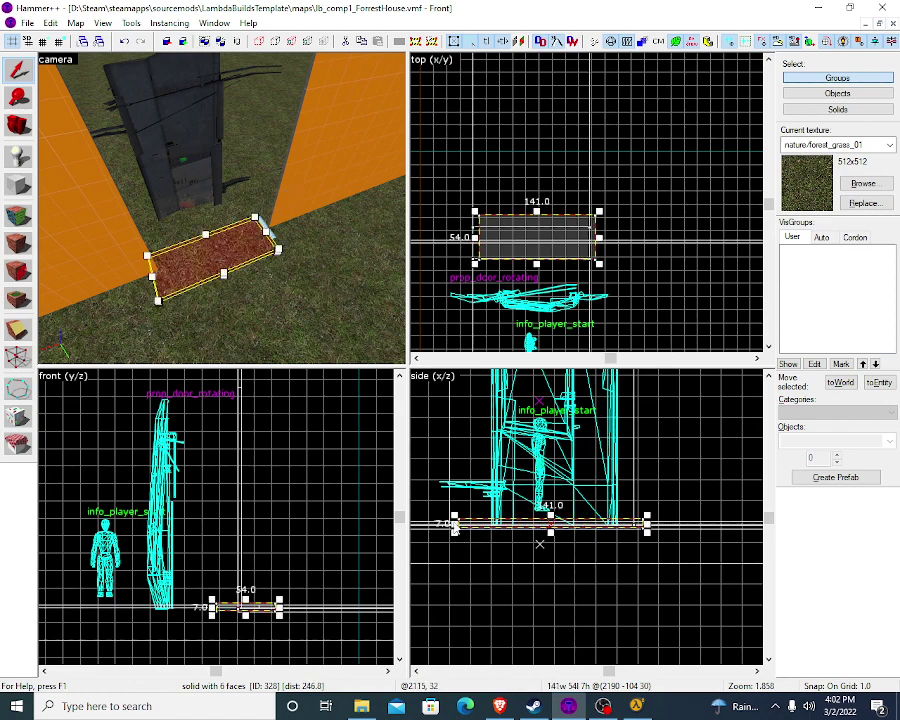
pyautogui.moveTo(453, 528); pyautogui.dragTo(432, 527)
pyautogui.press('z')
pyautogui.press('w')
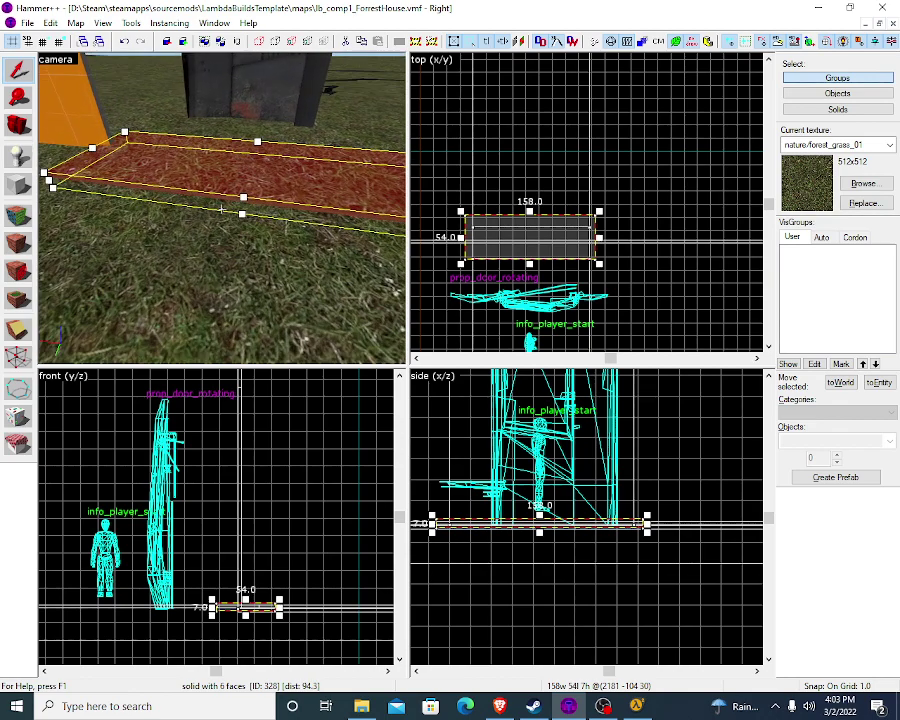
# Step: Move the rotating door prop into the wall's doorway, raised to stand on the grass slab
pyautogui.press('s')
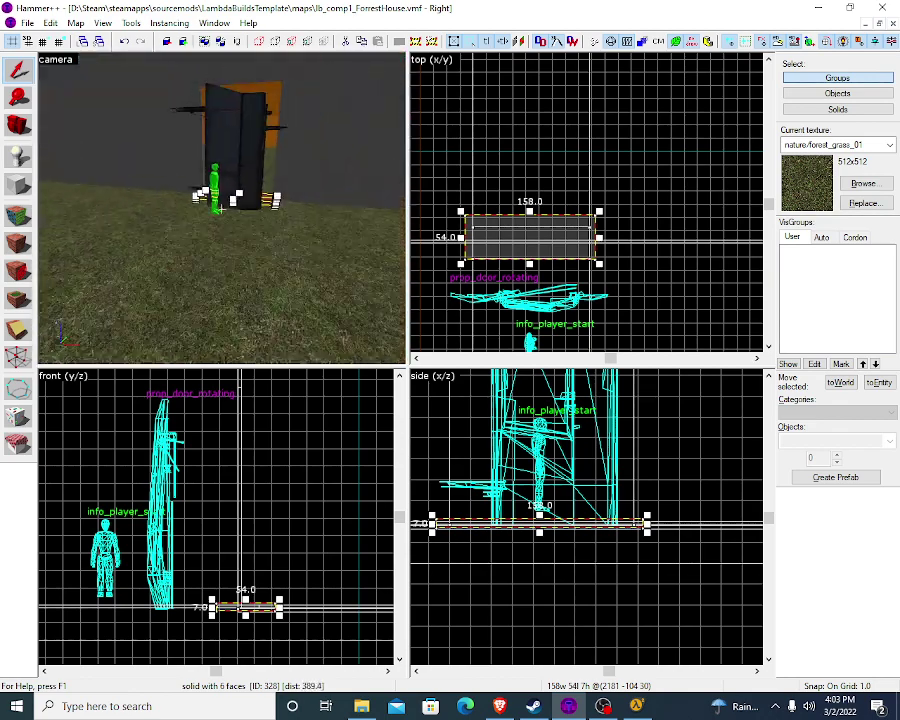
pyautogui.press('z')
pyautogui.click(222, 222)
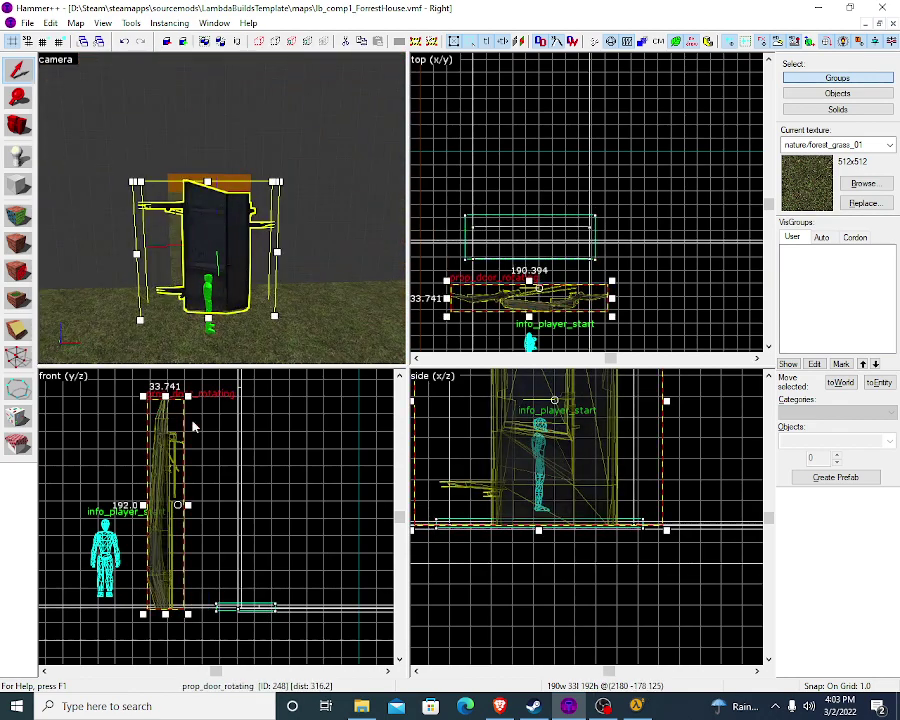
pyautogui.scroll(2, 155, 522)
pyautogui.moveTo(153, 484); pyautogui.dragTo(273, 462)
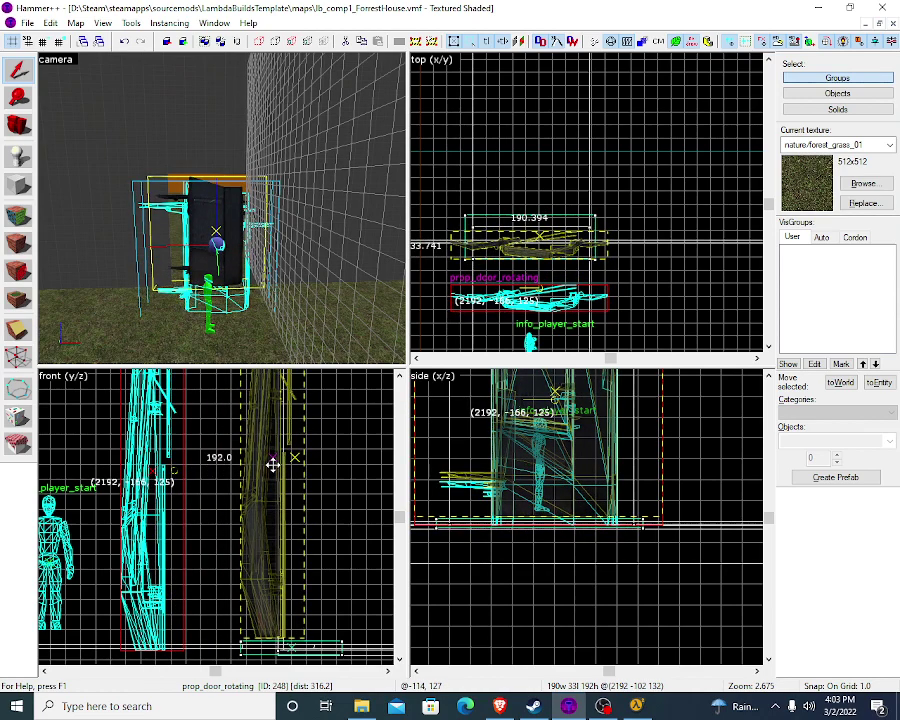
# Step: Examine how the door fits the doorway from inside and outside the house, including its sides and base
pyautogui.hotkey('ctrl', 'h')
pyautogui.hotkey('ctrl', 'shift', 'e')
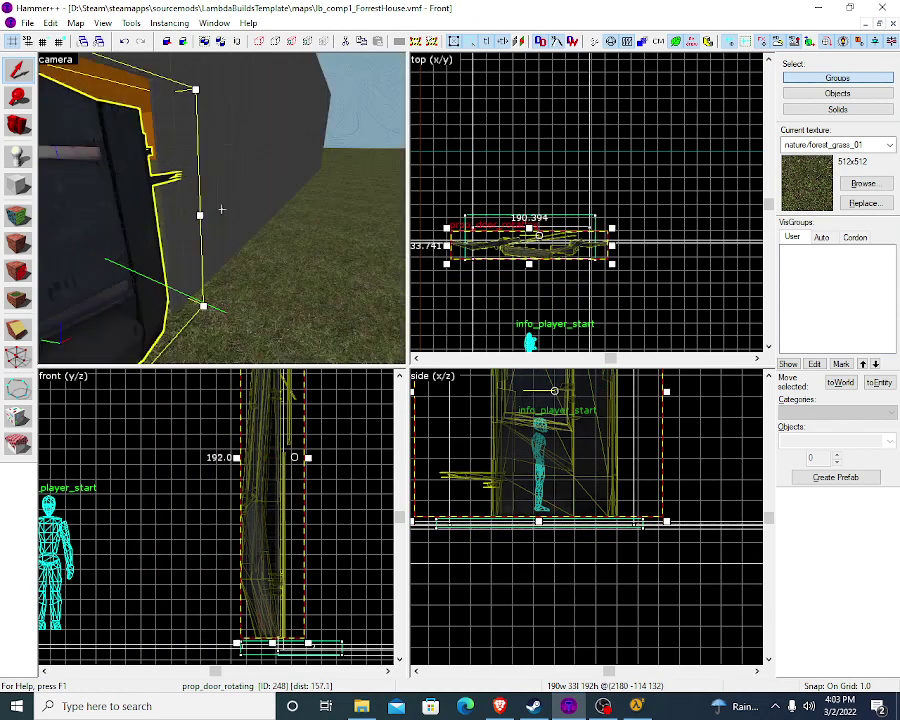
pyautogui.press('w')
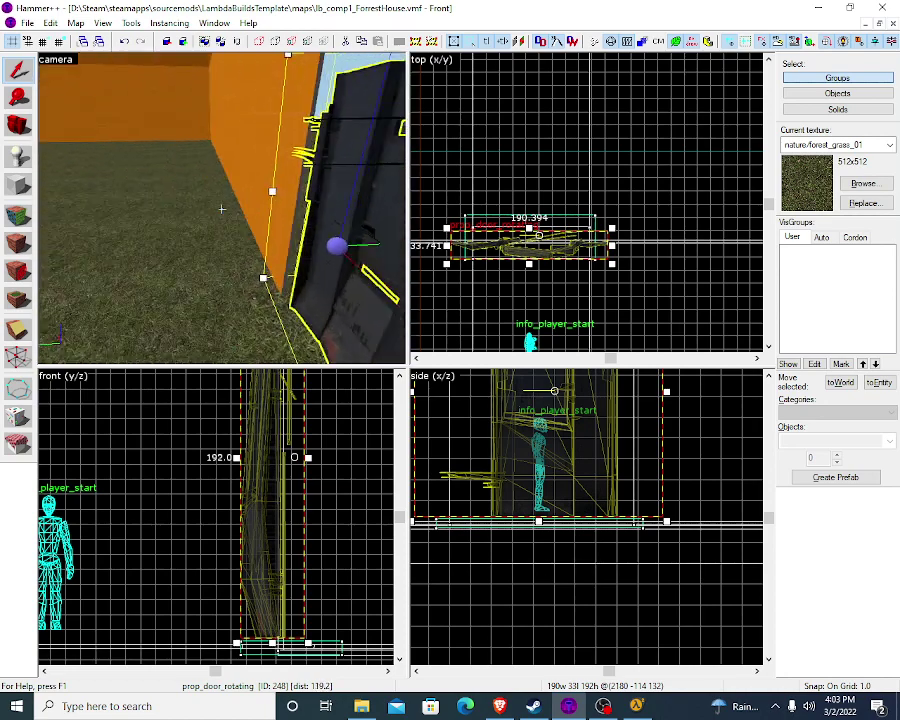
pyautogui.press('s')
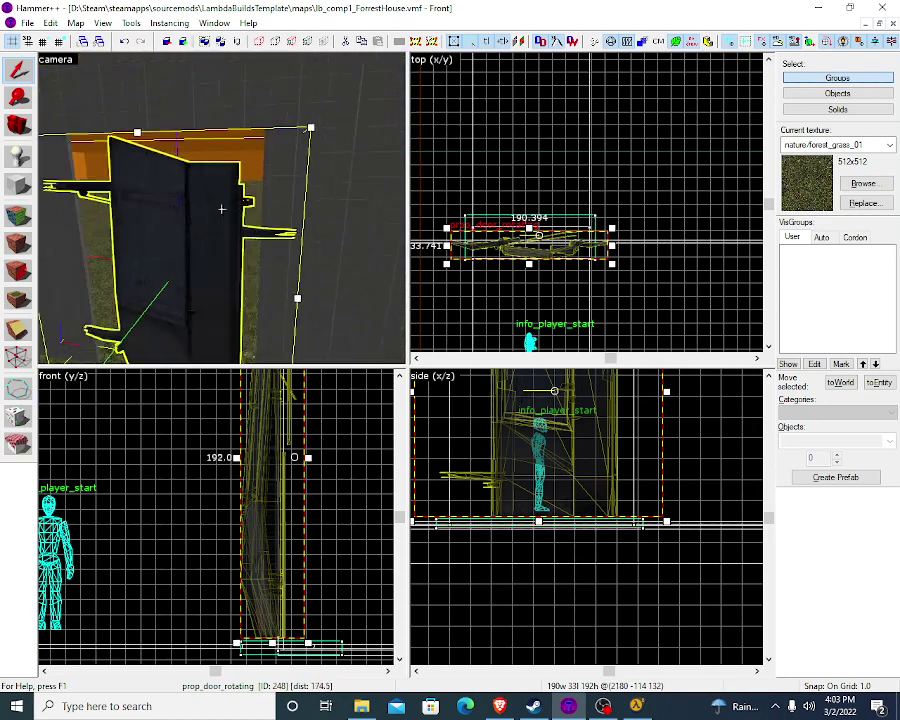
pyautogui.press('s')
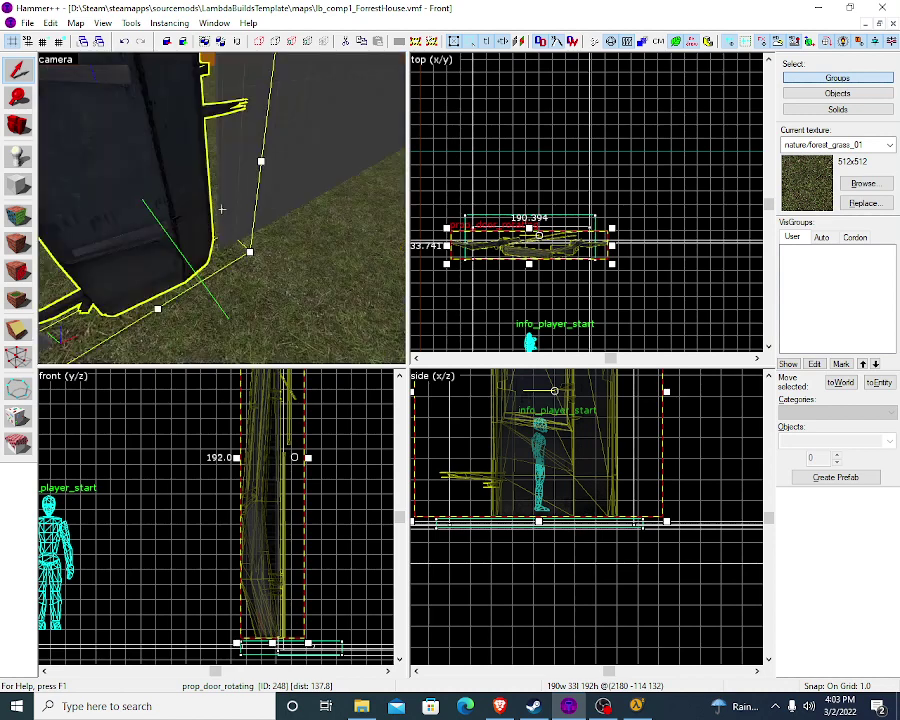
pyautogui.hotkey('ctrl', 'shift', 'e')
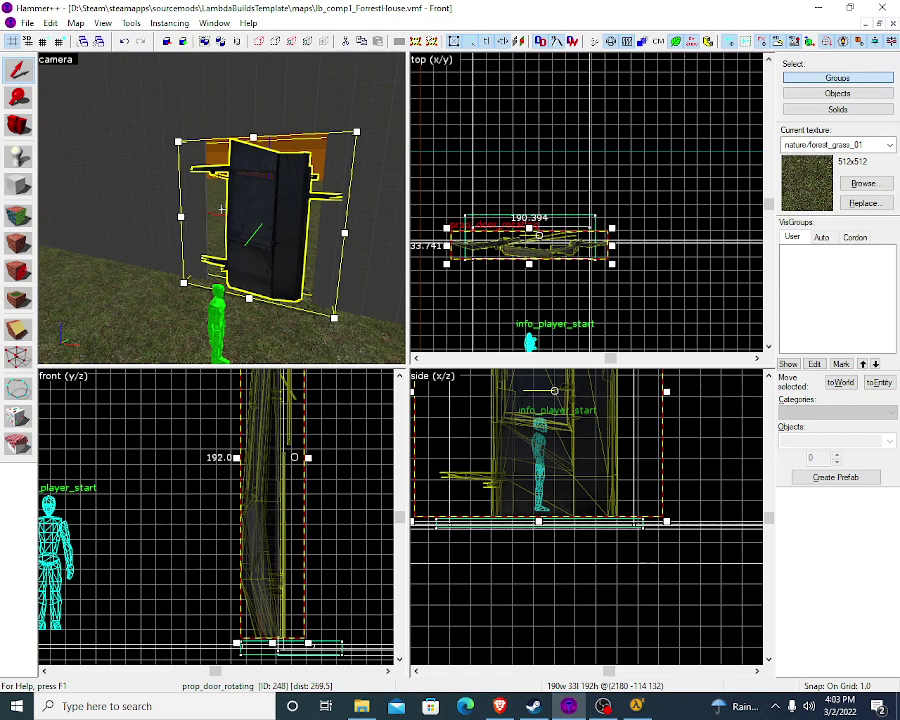
pyautogui.hotkey('ctrl', 'shift', 'e')
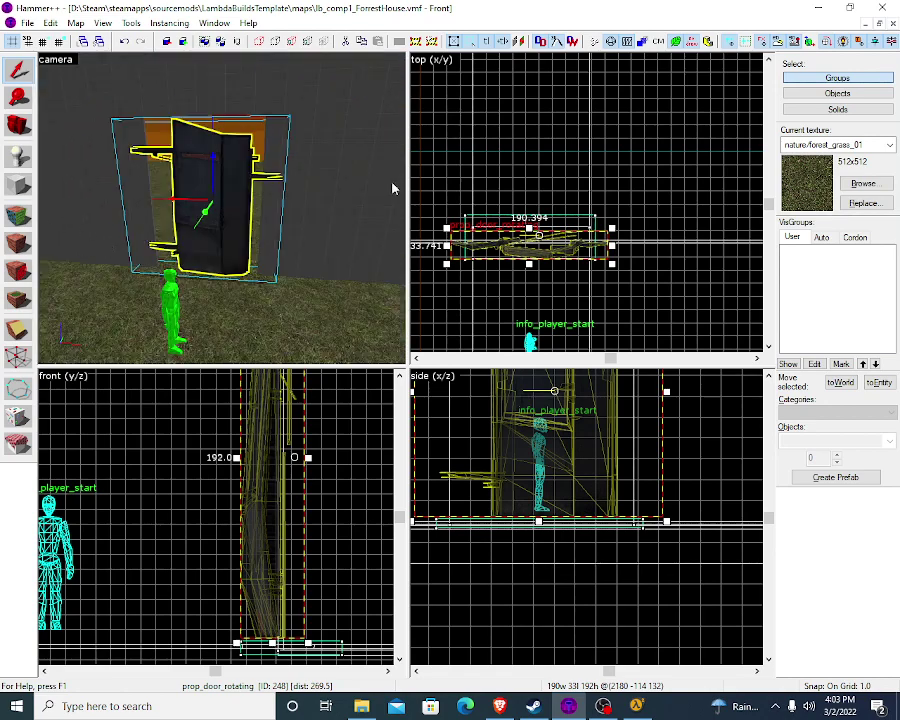
# Step: Create a dev/dev_blendmeasure block about 190 wide, 27 deep and 188 high that encloses the door in the doorway
pyautogui.click(852, 183)
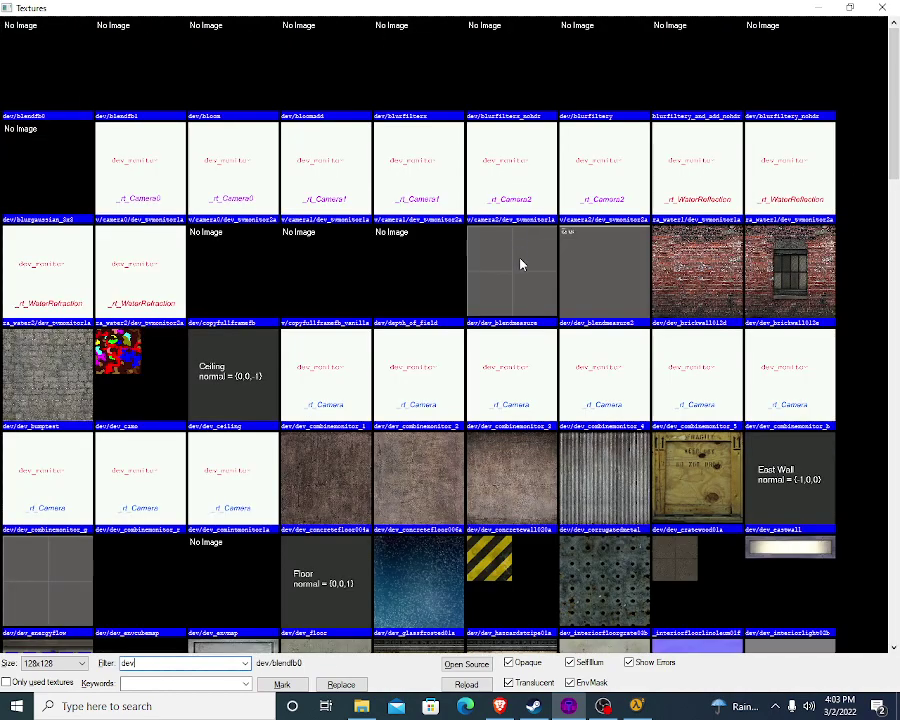
pyautogui.doubleClick(520, 264)
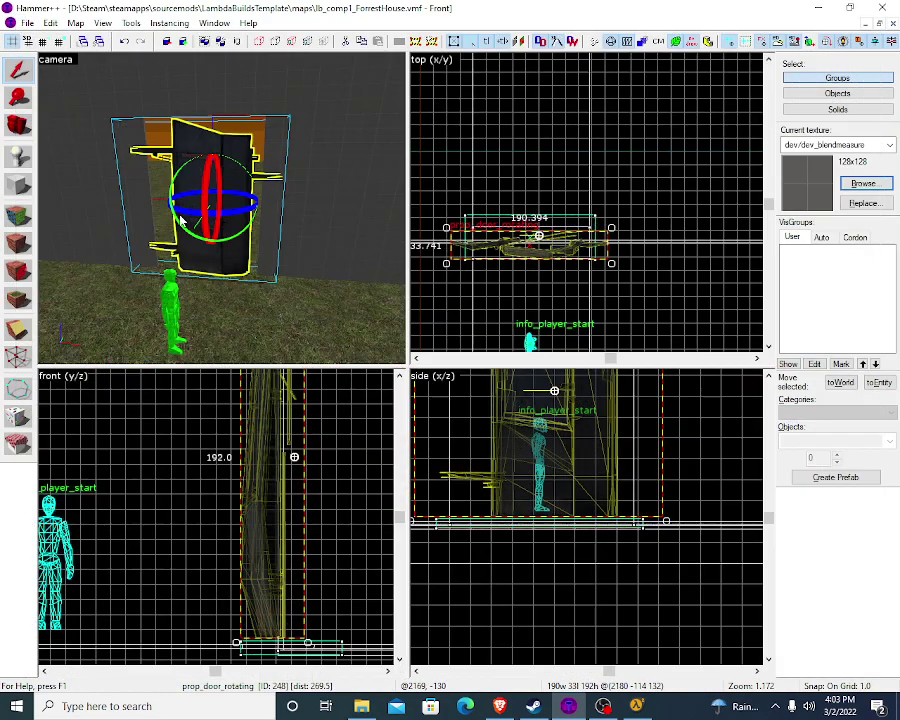
pyautogui.click(9, 186)
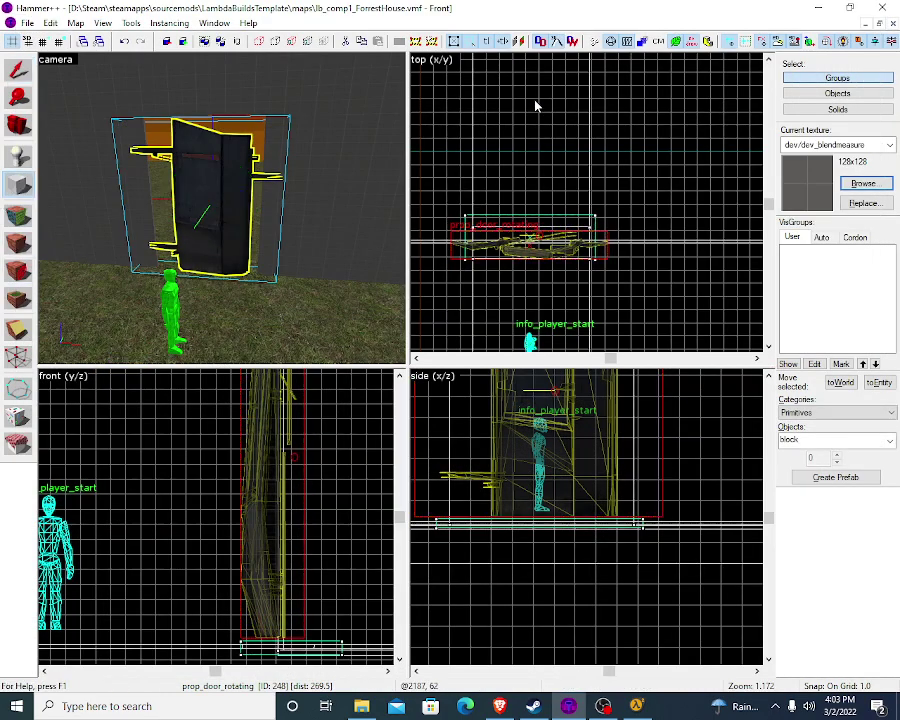
pyautogui.scroll(-4, 595, 486)
pyautogui.scroll(3, 605, 458)
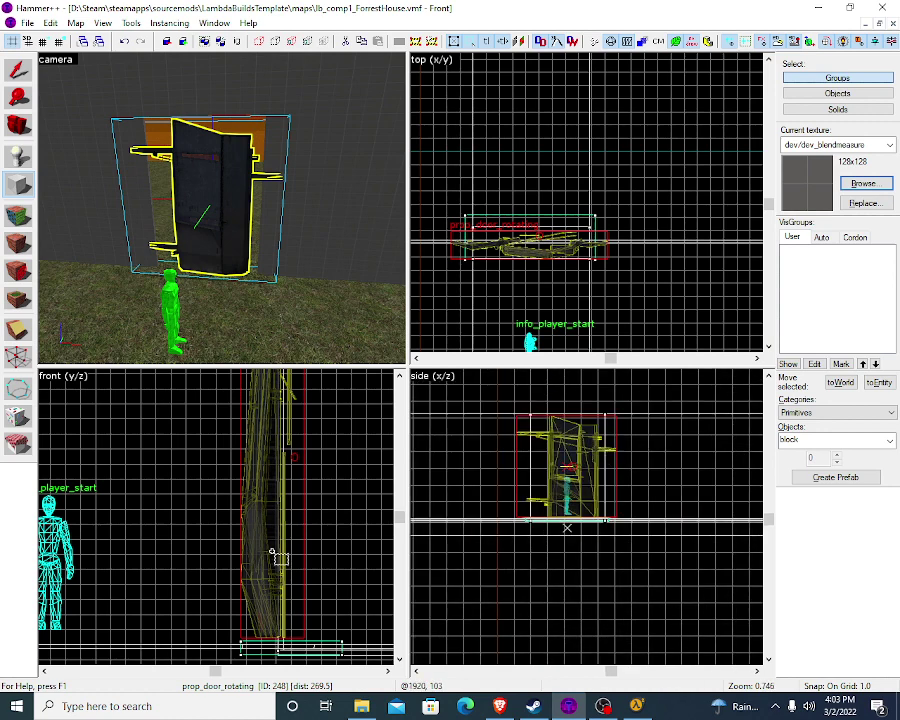
pyautogui.scroll(2, 254, 497)
pyautogui.scroll(-1, 313, 527)
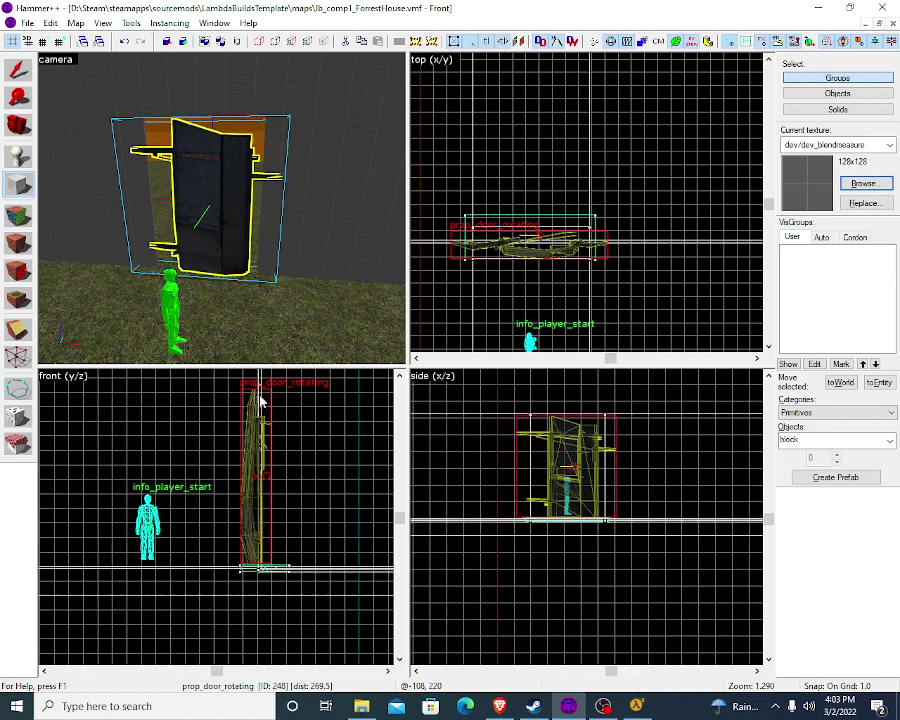
pyautogui.moveTo(243, 397); pyautogui.dragTo(262, 568)
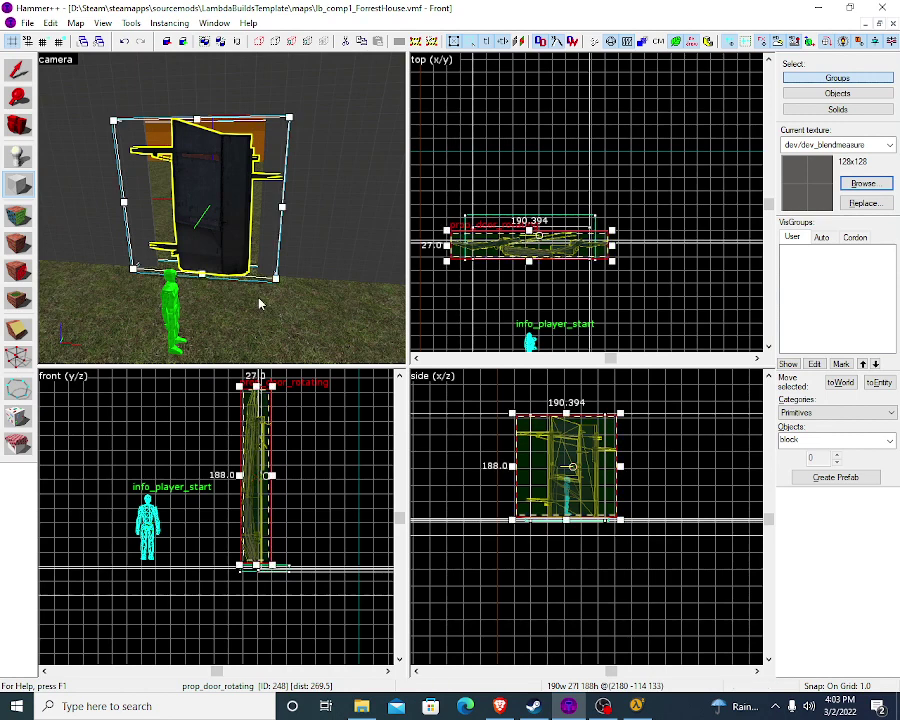
pyautogui.press('Return')
pyautogui.click(17, 72)
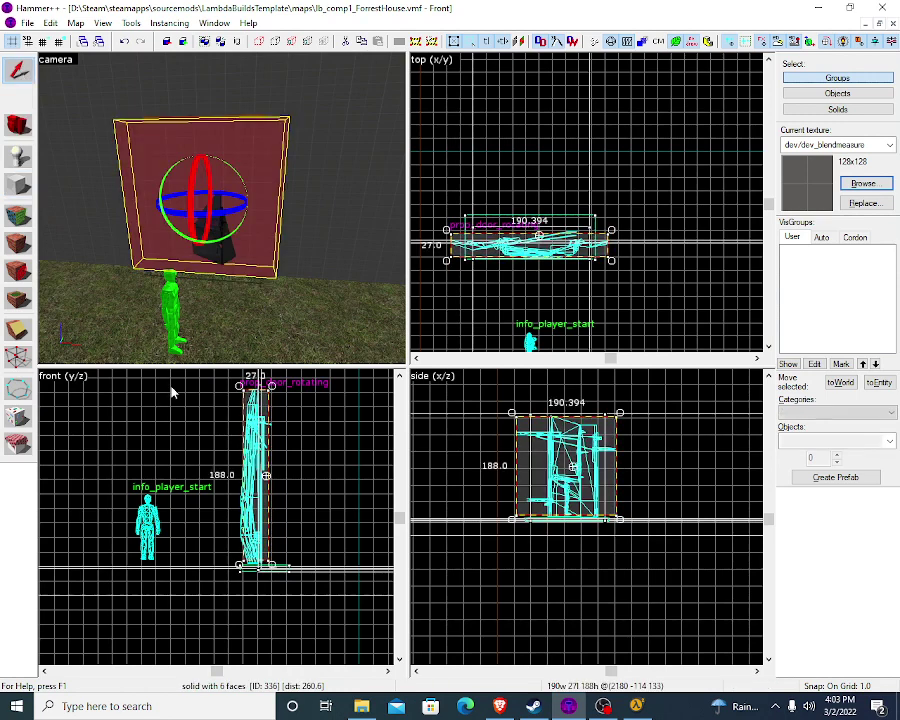
# Step: Reshape the new block into a pillar 32 wide and 194 high that fills the doorway gap left of the door
pyautogui.click(527, 257)
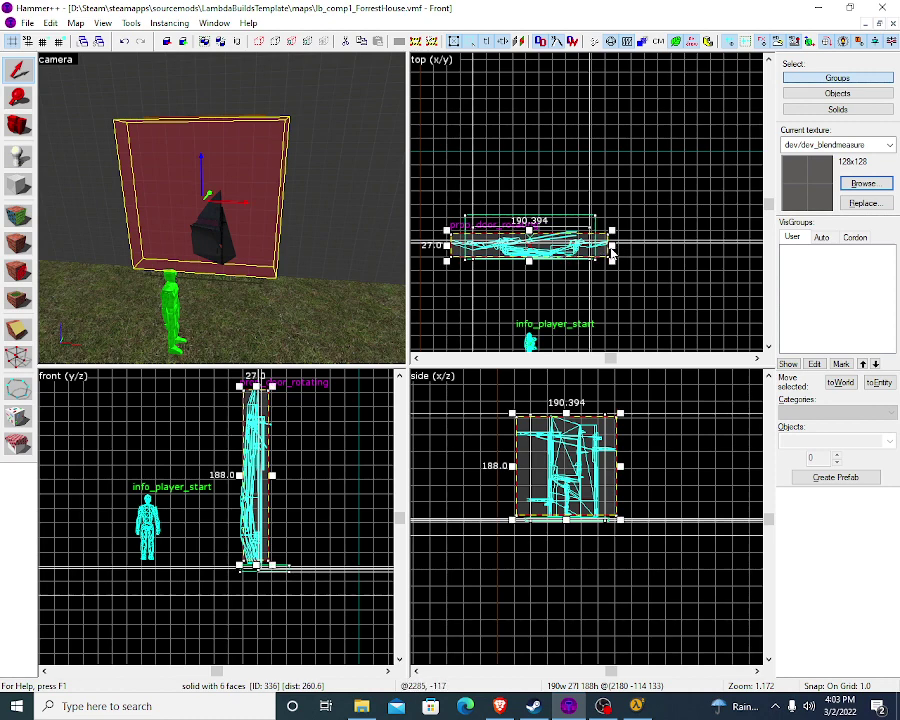
pyautogui.moveTo(612, 254)
pyautogui.mouseDown()
pyautogui.moveTo(542, 250)
pyautogui.moveTo(602, 245)
pyautogui.mouseUp()
pyautogui.moveTo(448, 252); pyautogui.dragTo(469, 250)
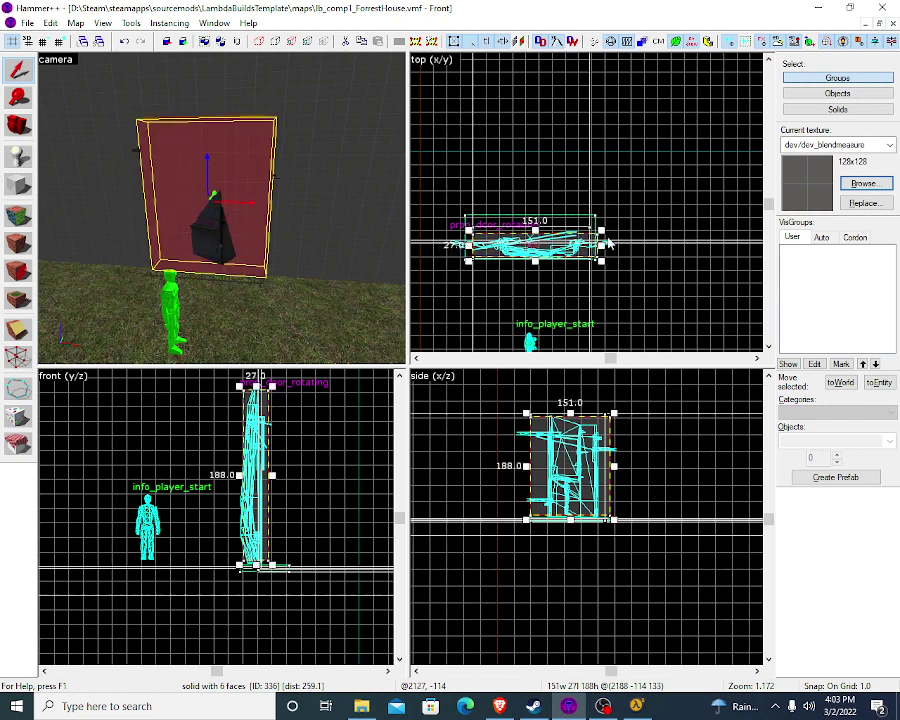
pyautogui.moveTo(604, 250); pyautogui.dragTo(488, 255)
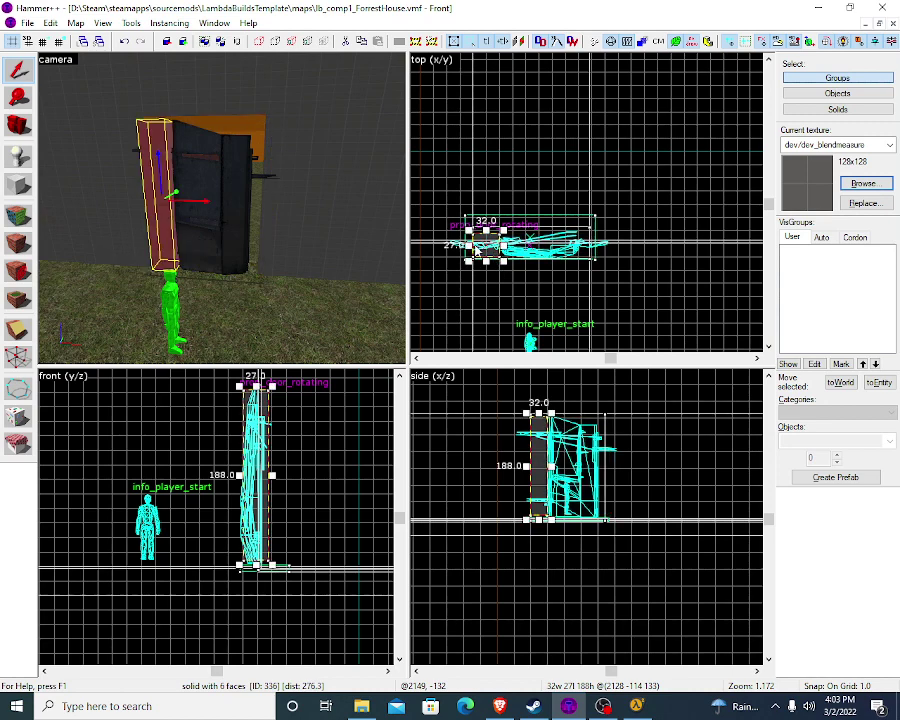
pyautogui.scroll(1, 277, 450)
pyautogui.moveTo(243, 408); pyautogui.dragTo(254, 513, button='middle')
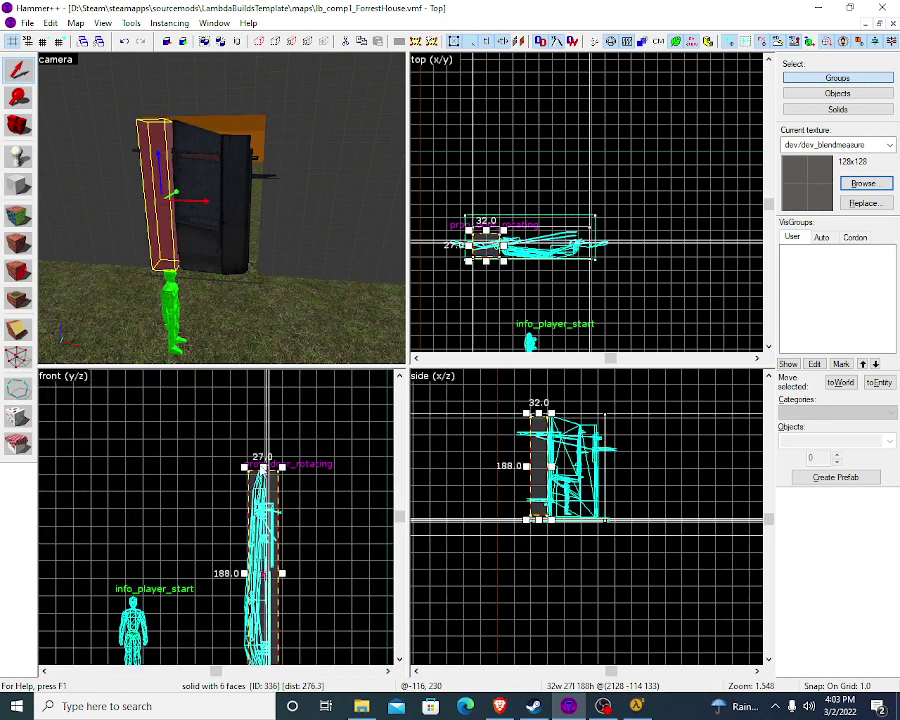
pyautogui.moveTo(262, 466); pyautogui.dragTo(265, 456)
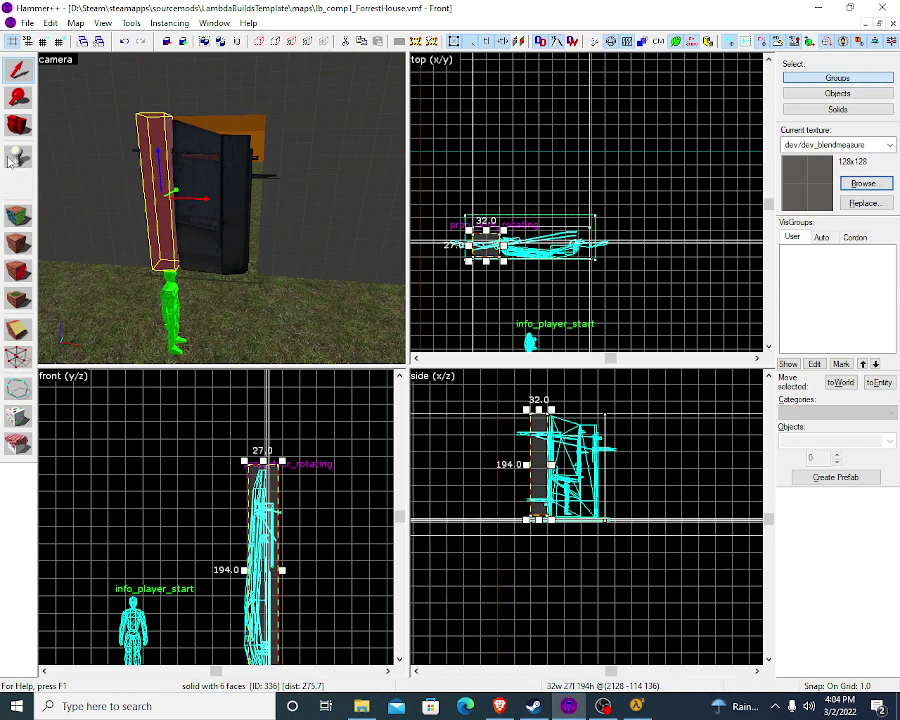
# Step: Create a matching block 34 wide, 27 deep and 196 high to fill the doorway gap right of the door
pyautogui.click(17, 185)
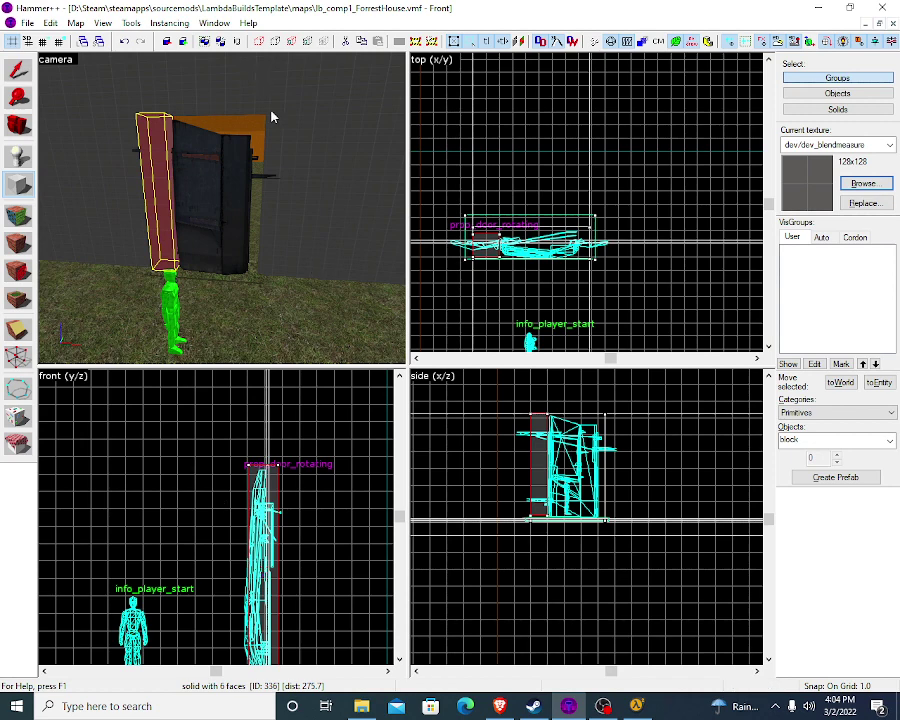
pyautogui.hotkey('shift', 's')
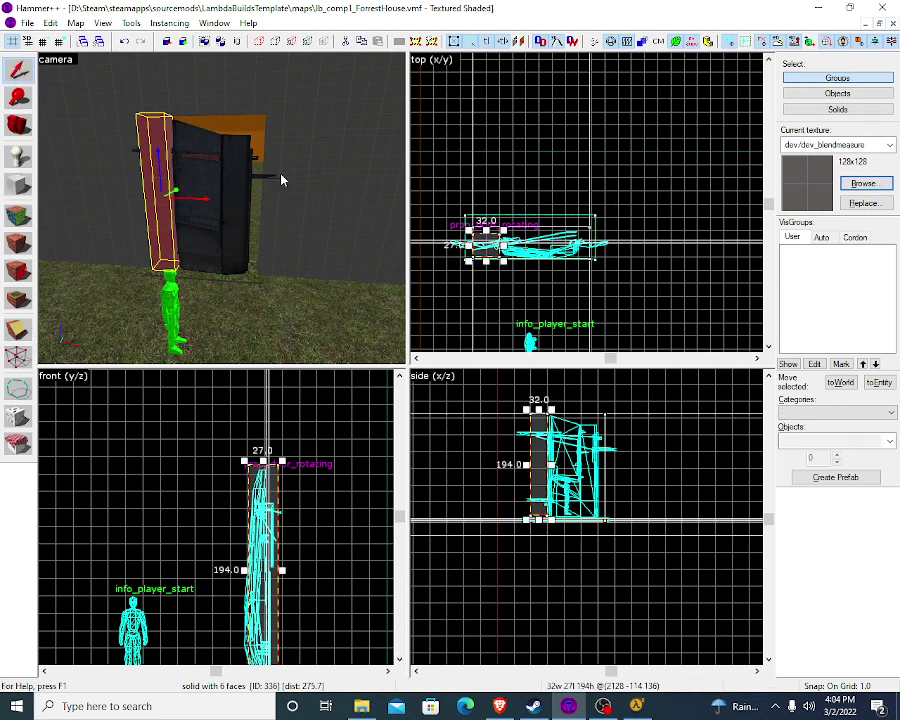
pyautogui.click(213, 190)
pyautogui.click(155, 192)
pyautogui.hotkey('shift', 'b')
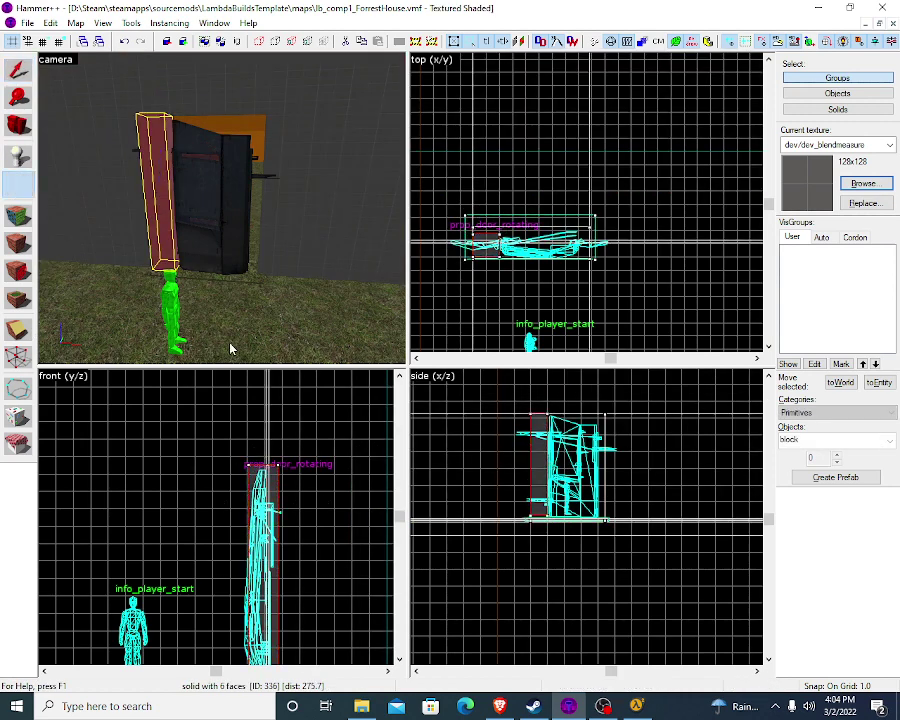
pyautogui.scroll(2, 572, 430)
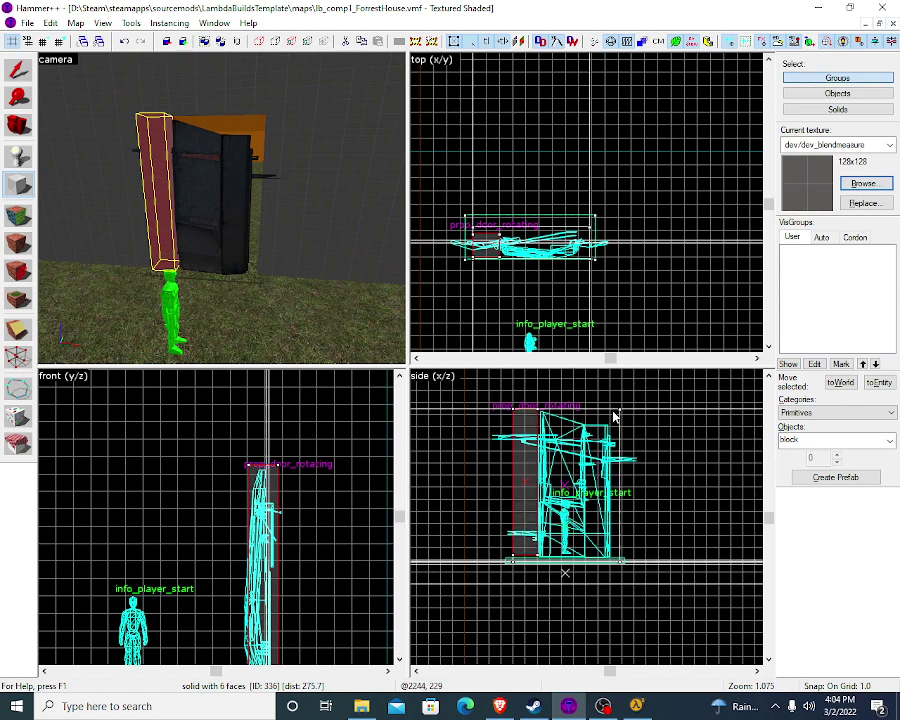
pyautogui.moveTo(613, 415); pyautogui.dragTo(638, 566)
pyautogui.scroll(-2, 303, 285)
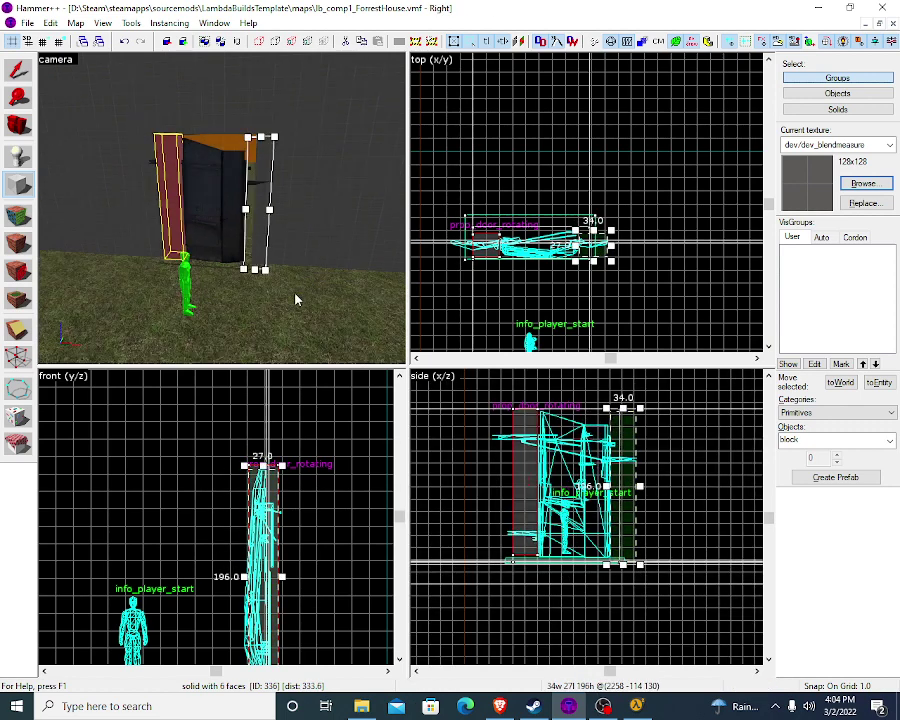
pyautogui.press('Return')
pyautogui.click(15, 70)
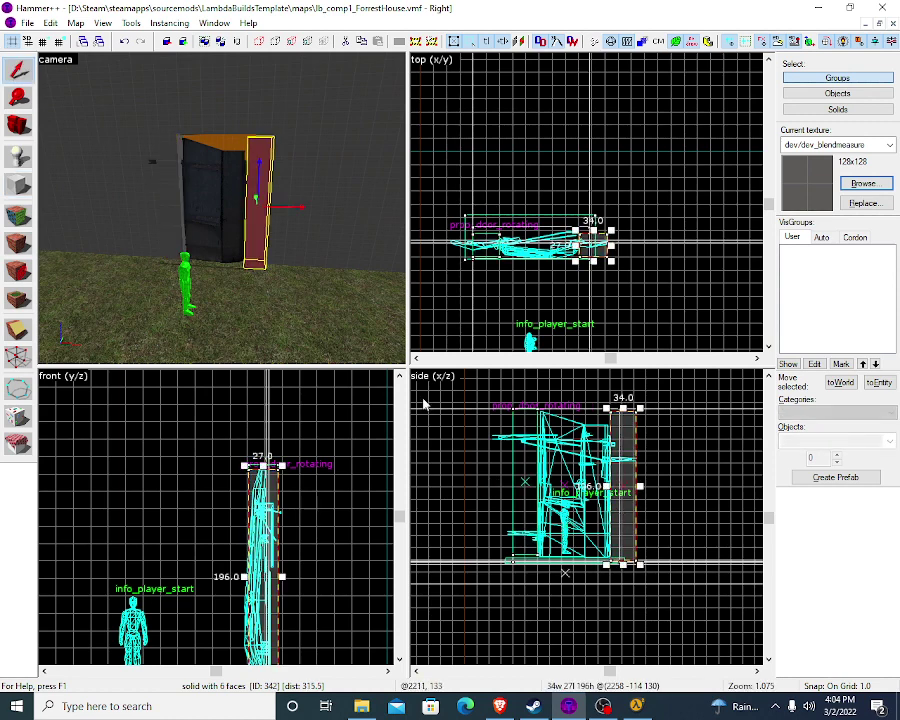
pyautogui.scroll(8, 222, 209)
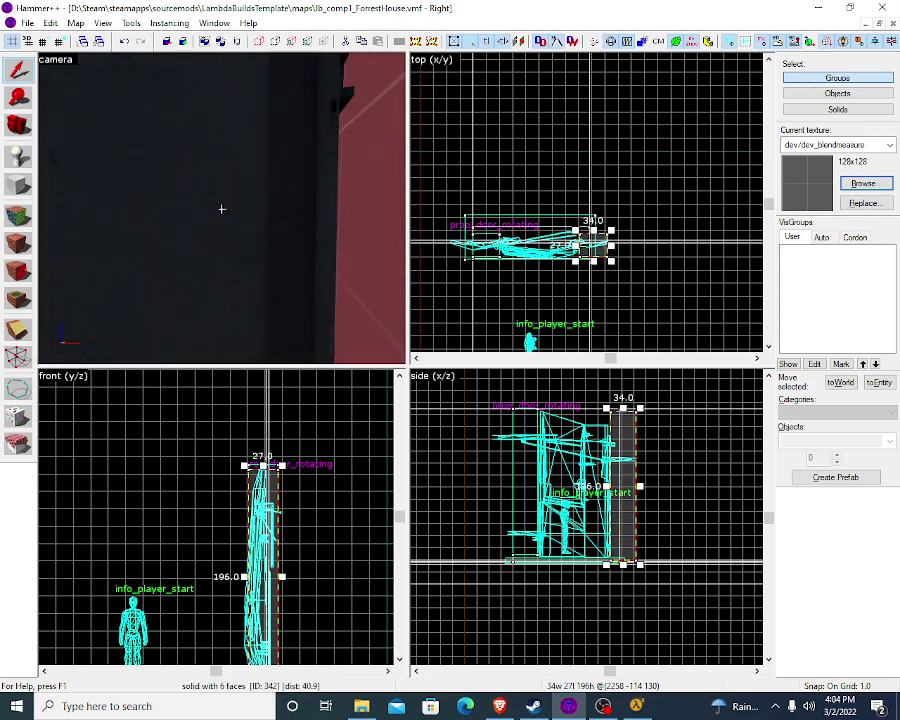
pyautogui.scroll(-8, 222, 209)
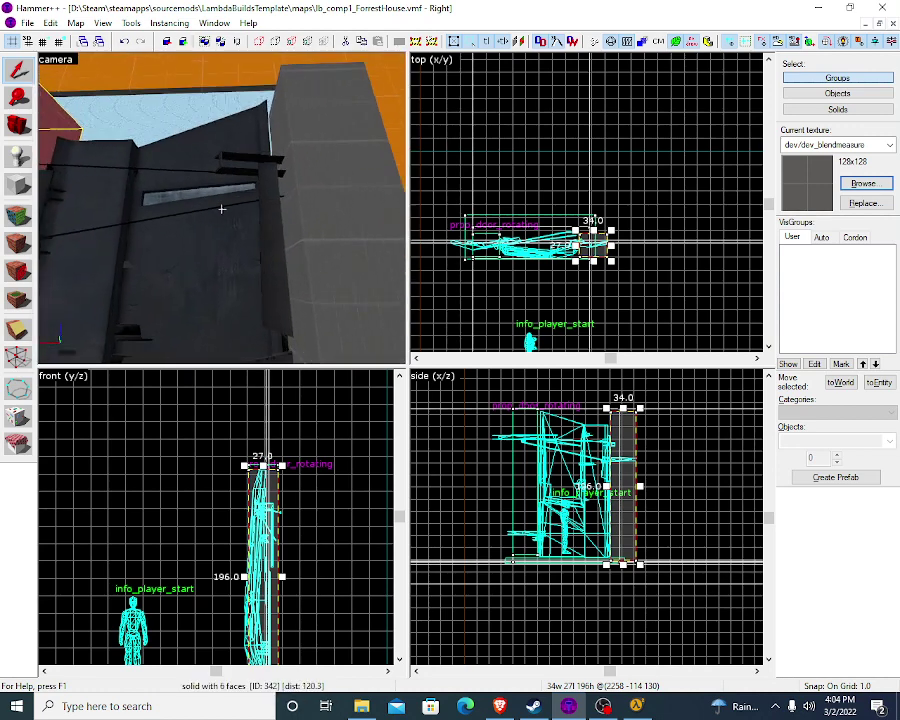
pyautogui.scroll(8, 222, 209)
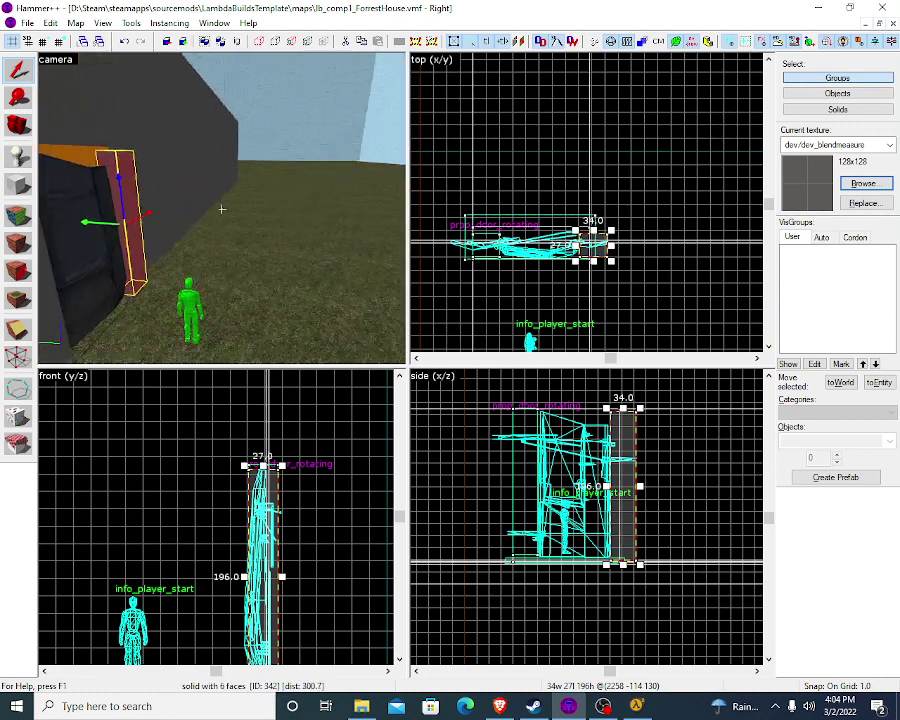
pyautogui.scroll(8, 222, 209)
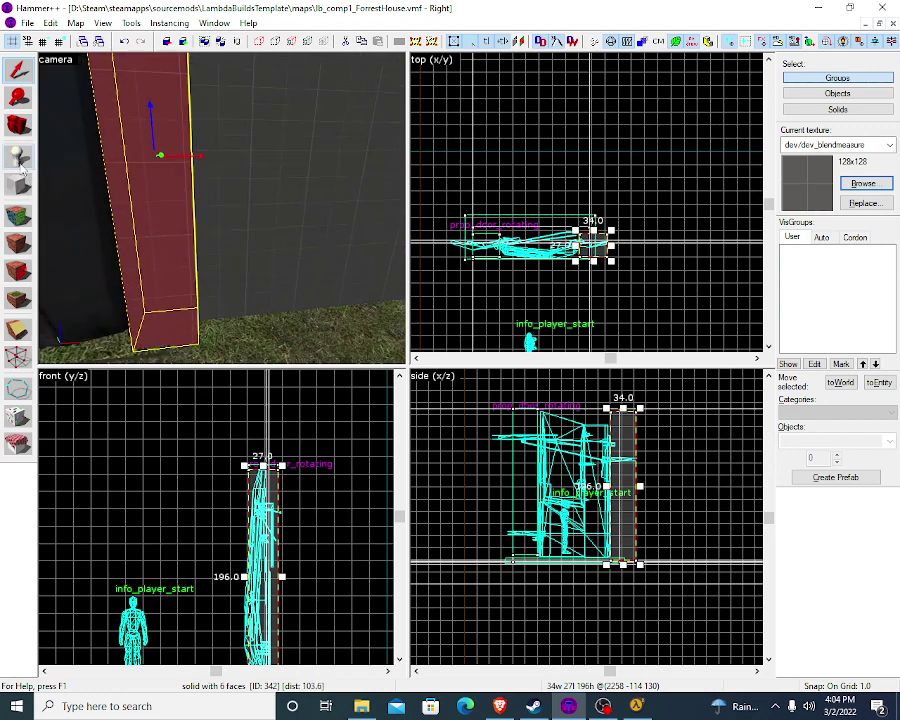
pyautogui.click(18, 157)
pyautogui.click(250, 305)
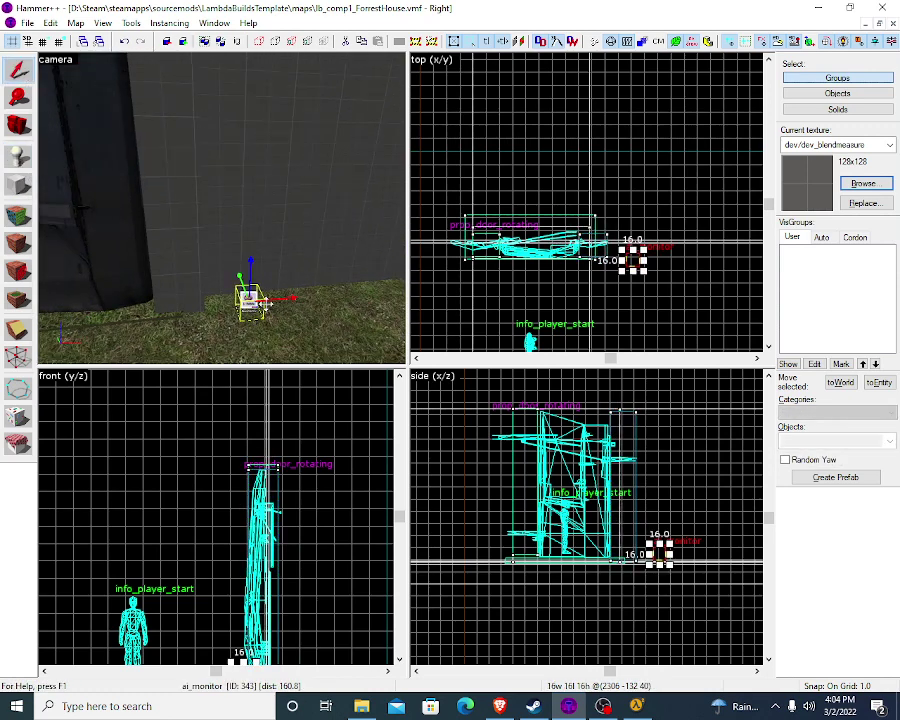
pyautogui.doubleClick(252, 298)
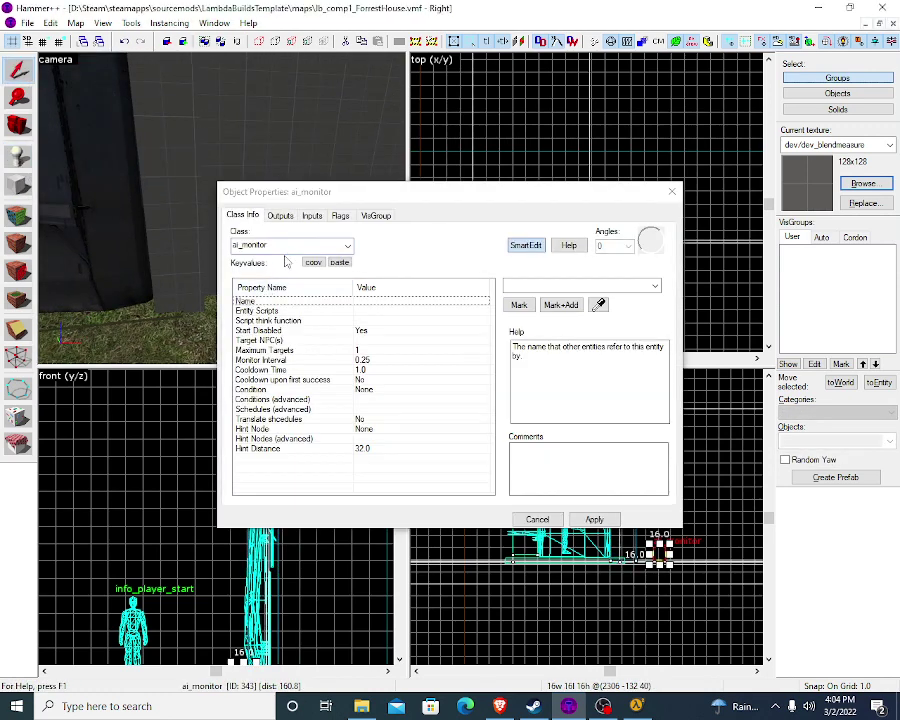
pyautogui.click(291, 244)
pyautogui.doubleClick(291, 244)
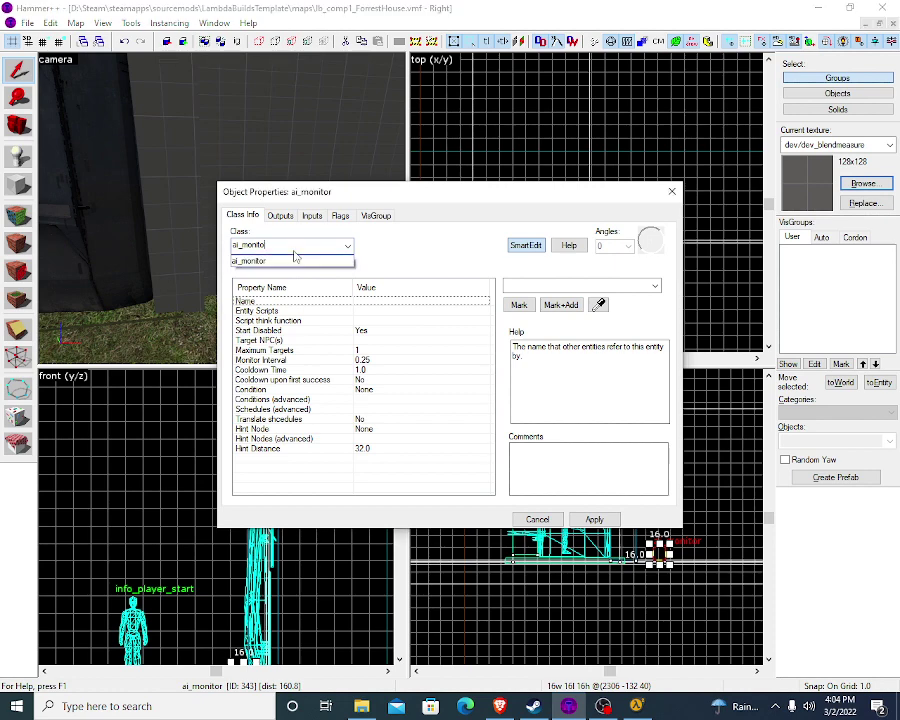
pyautogui.press('BackSpace')
pyautogui.write('n')
pyautogui.press('BackSpace')
pyautogui.write('bu')
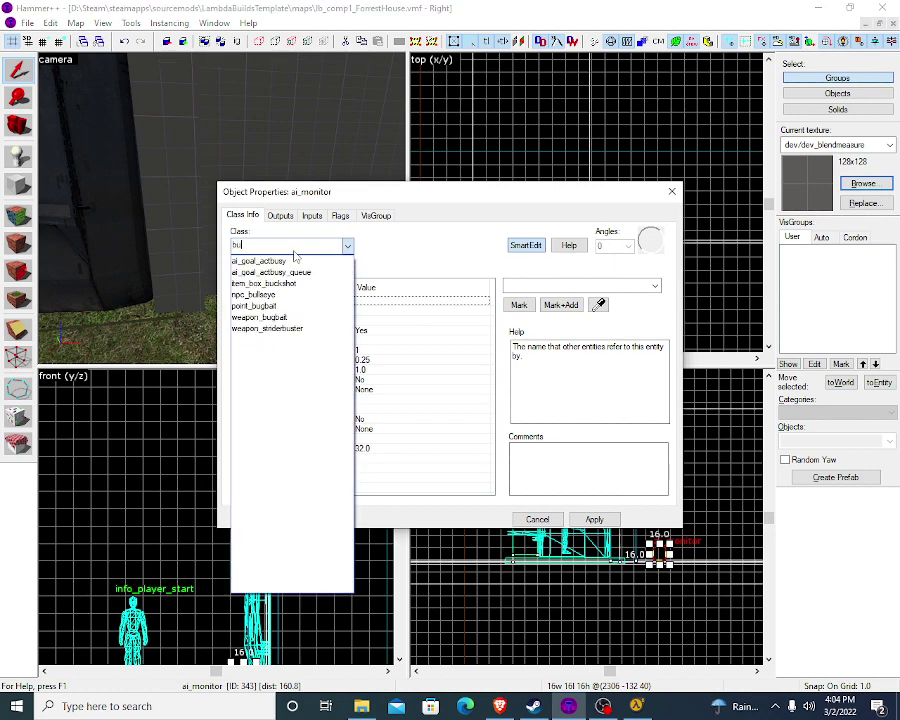
pyautogui.press('BackSpace')
pyautogui.press('BackSpace')
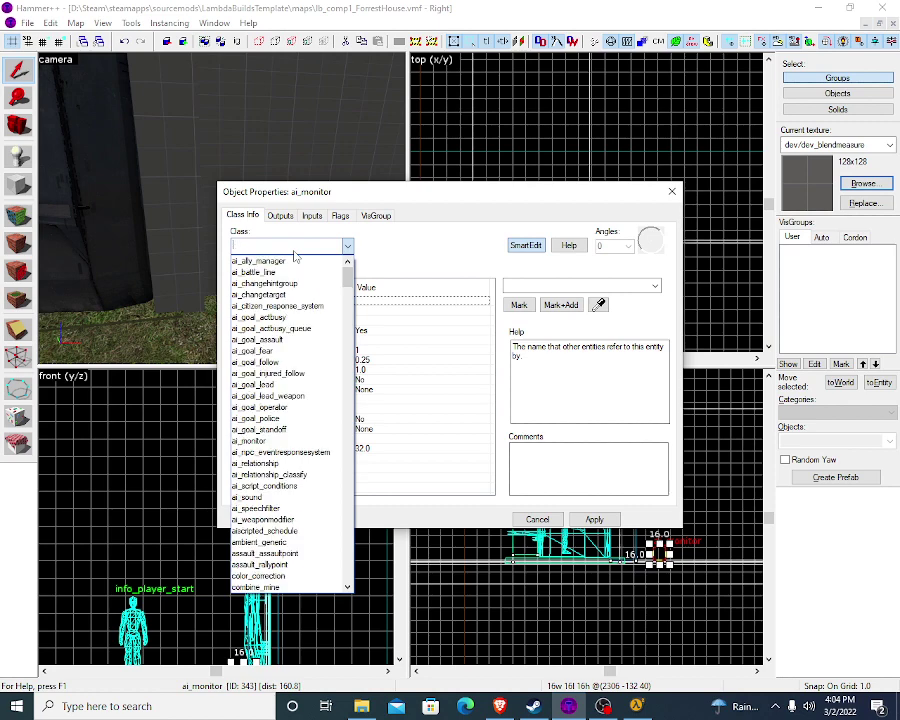
pyautogui.write('env_b')
pyautogui.press('BackSpace')
pyautogui.press('BackSpace')
pyautogui.press('BackSpace')
pyautogui.press('BackSpace')
pyautogui.press('BackSpace')
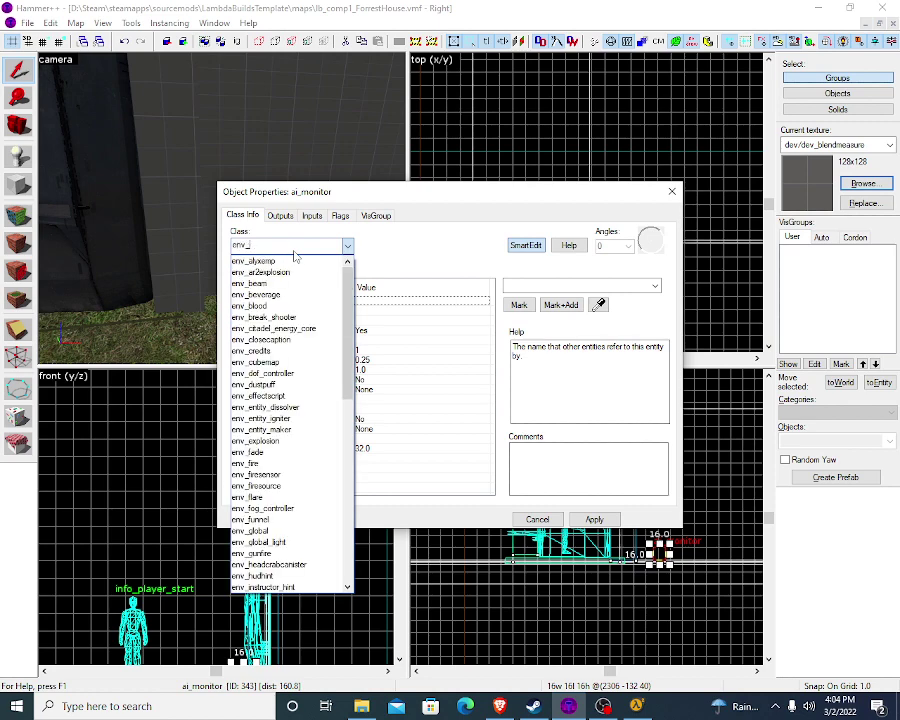
pyautogui.press('Escape')
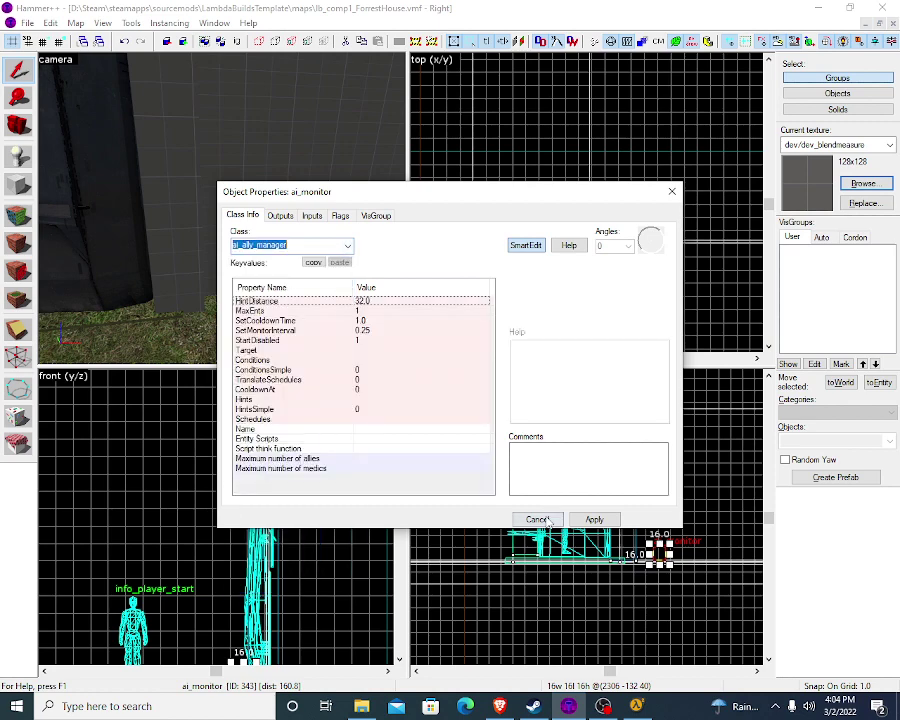
pyautogui.press('Escape')
pyautogui.press('Escape')
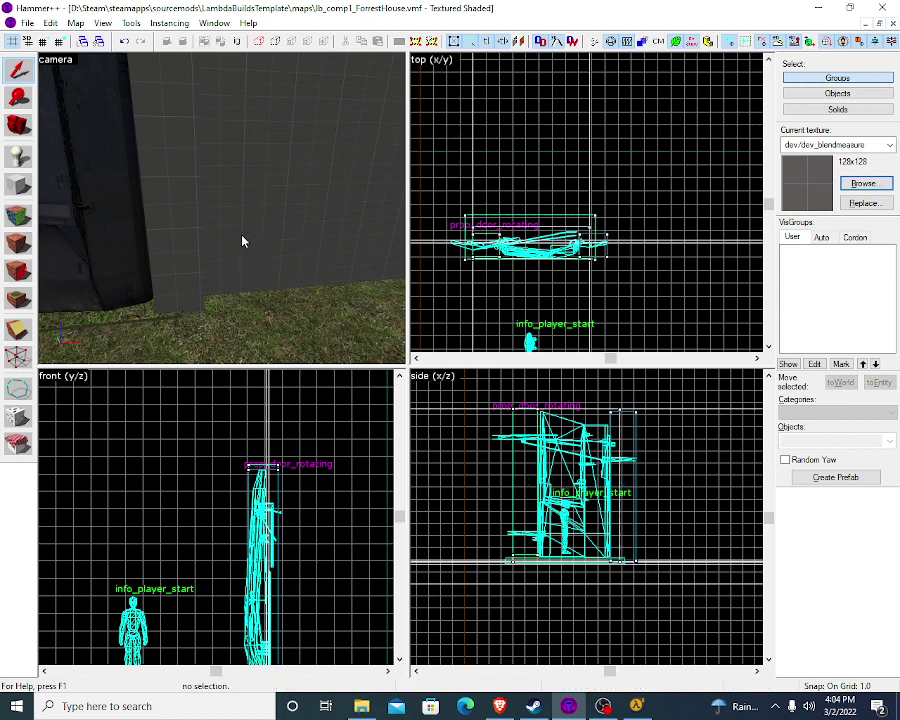
# Step: Examine the rotating door's properties, including the choices offered for its Hardware Type and its sound settings
pyautogui.press('Left')
pyautogui.press('Left')
pyautogui.press('Left')
pyautogui.click(248, 185)
pyautogui.hotkey('alt', 'Return')
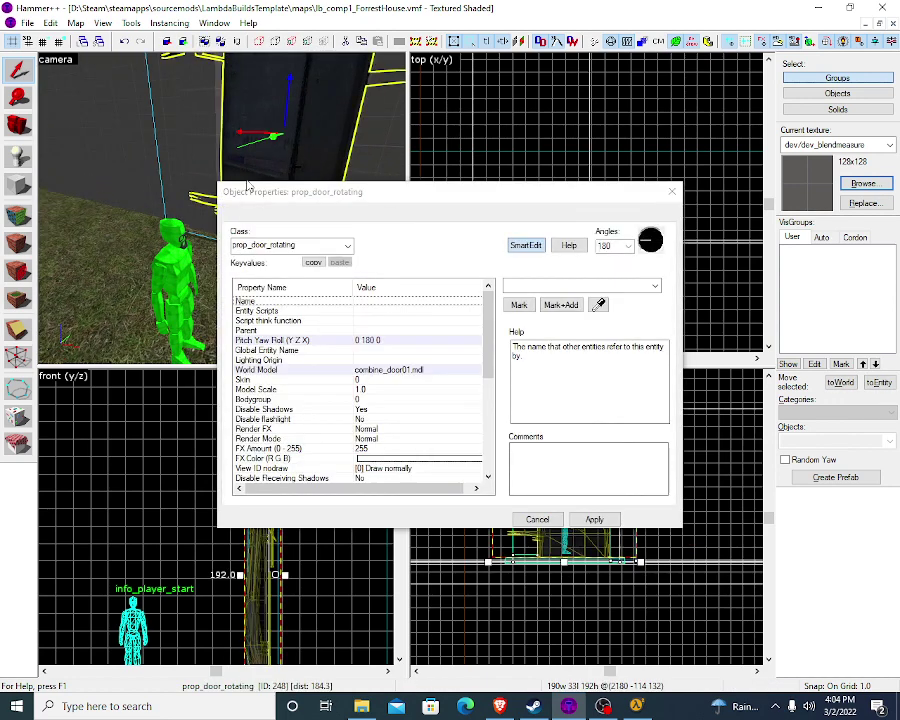
pyautogui.scroll(-4, 398, 428)
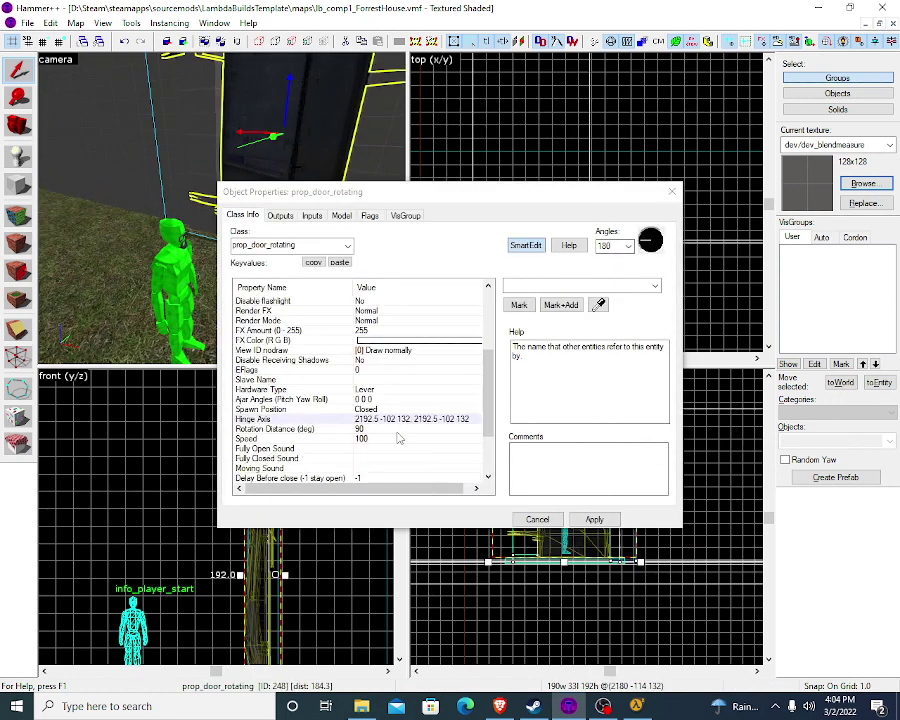
pyautogui.click(383, 390)
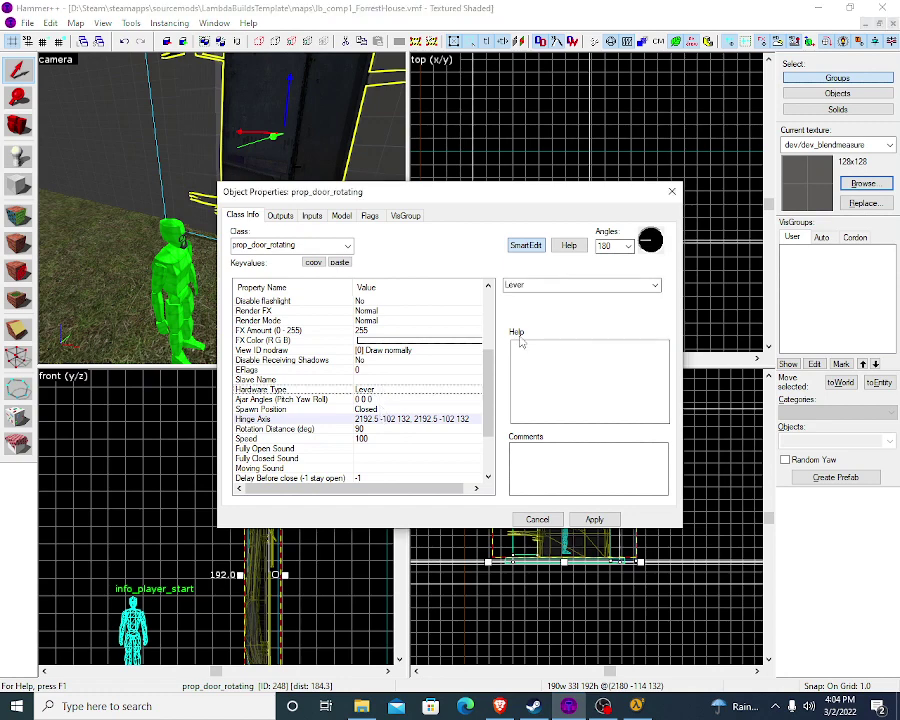
pyautogui.click(655, 287)
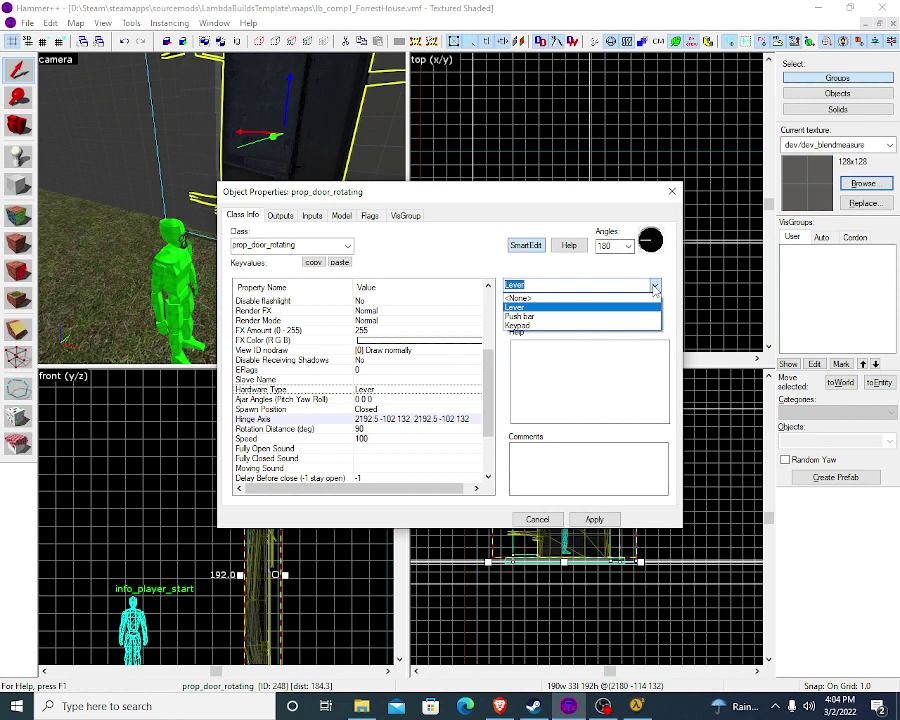
pyautogui.click(655, 287)
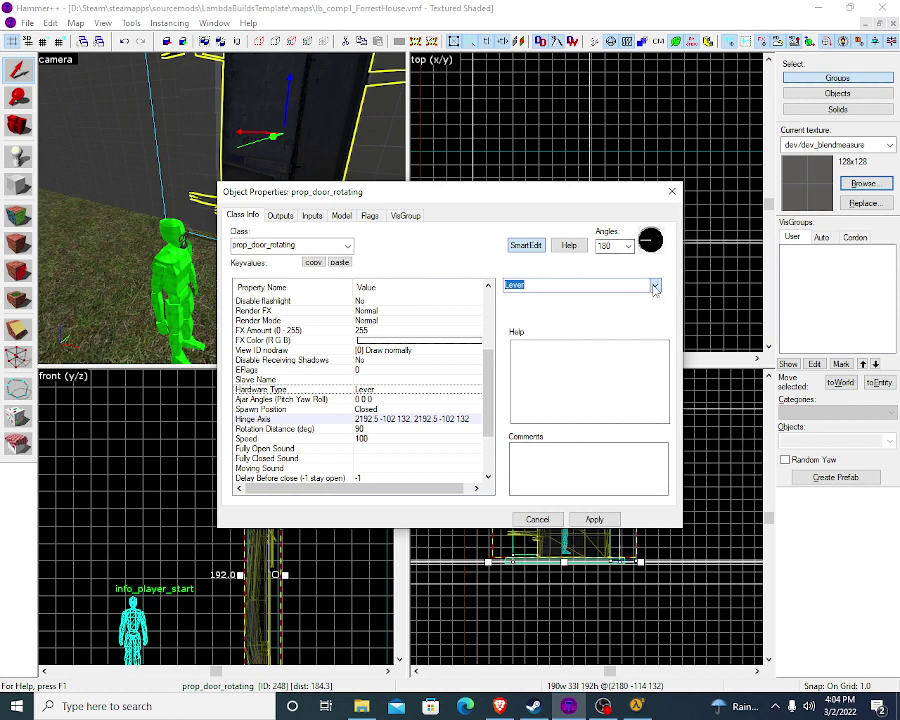
pyautogui.scroll(-2, 347, 401)
pyautogui.scroll(-1, 347, 401)
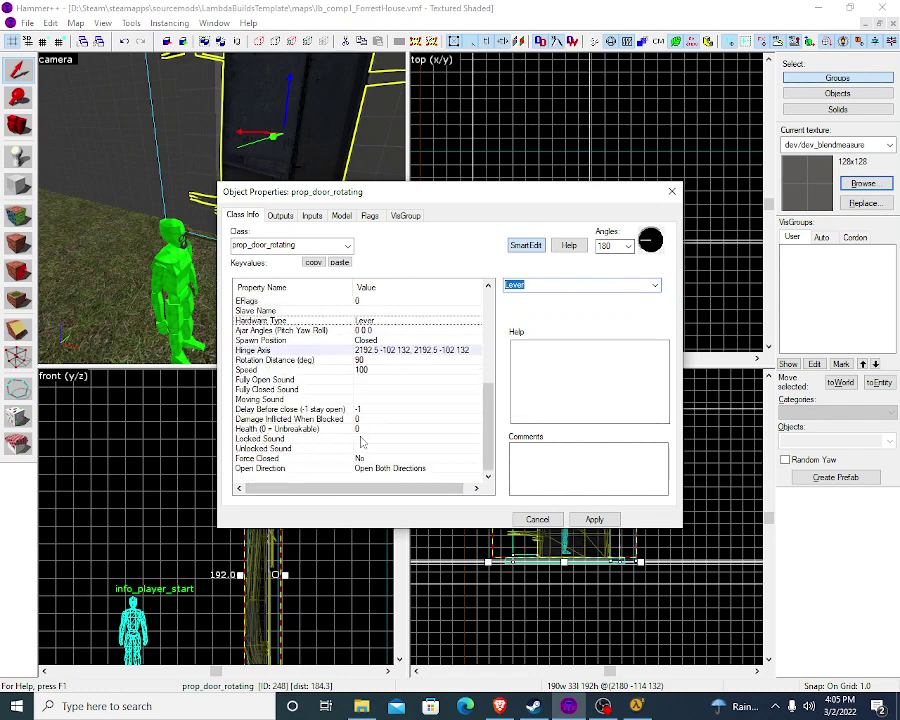
pyautogui.click(300, 458)
pyautogui.click(290, 448)
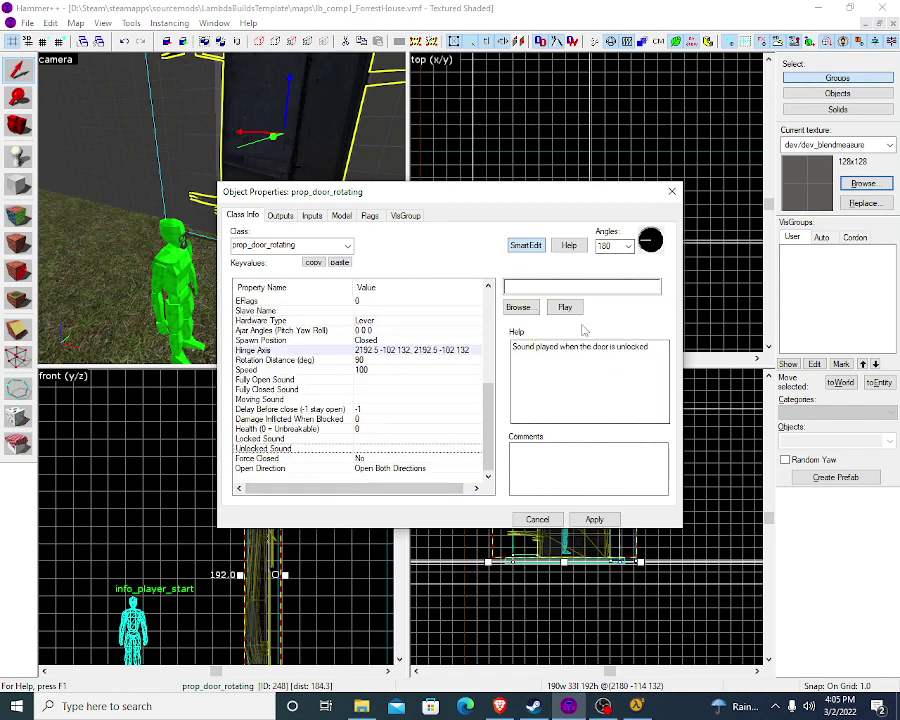
pyautogui.click(518, 307)
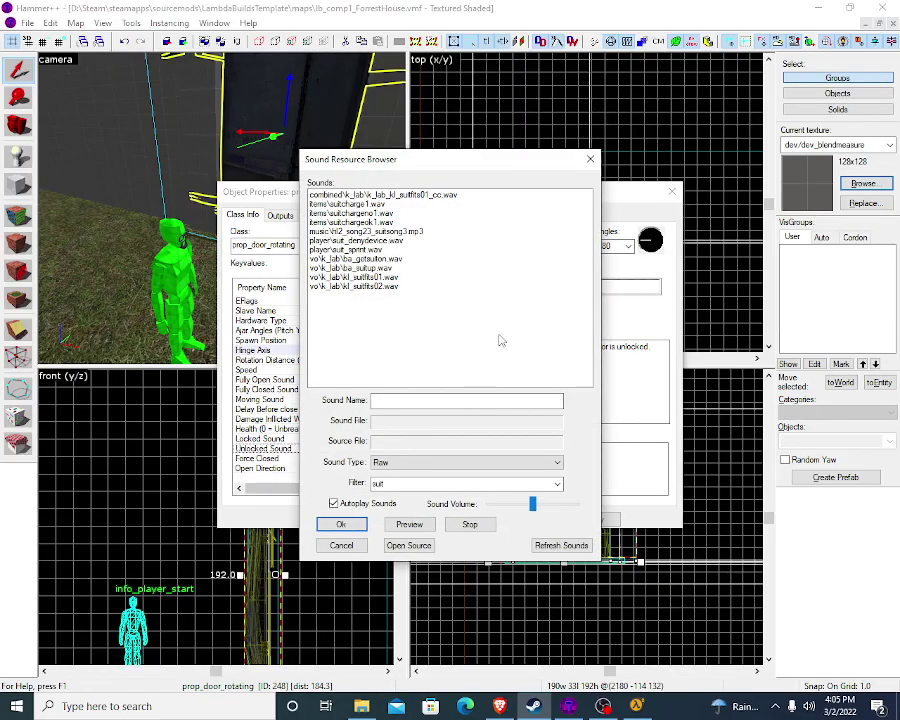
pyautogui.click(590, 159)
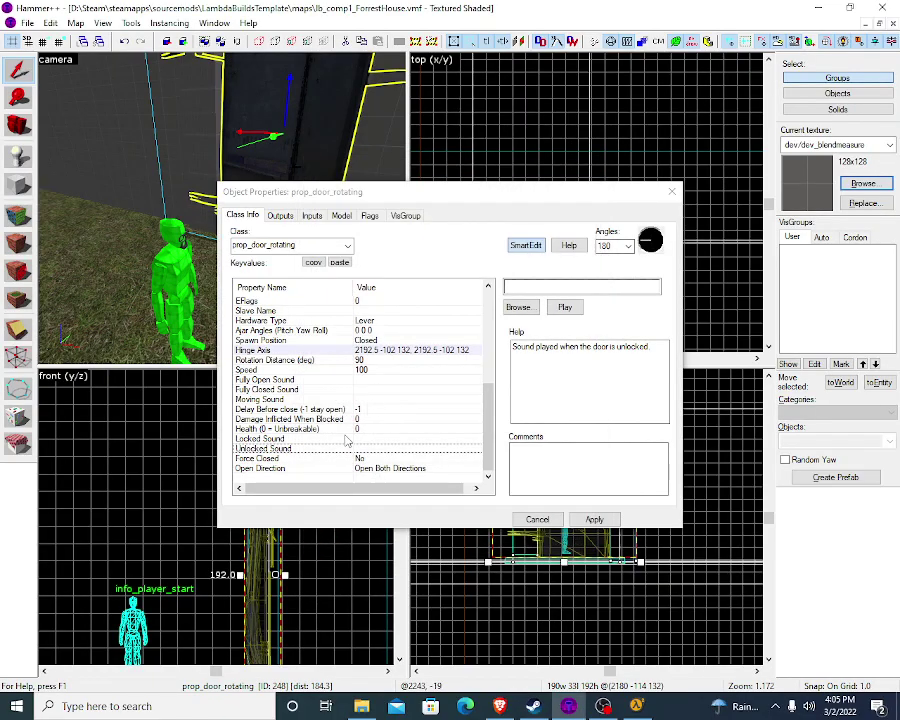
# Step: Set the door's Locked Sound to ambient/levels/intro/doorimpact01.wav, found by filtering the sounds for "door" and previewing it
pyautogui.click(345, 439)
pyautogui.click(518, 307)
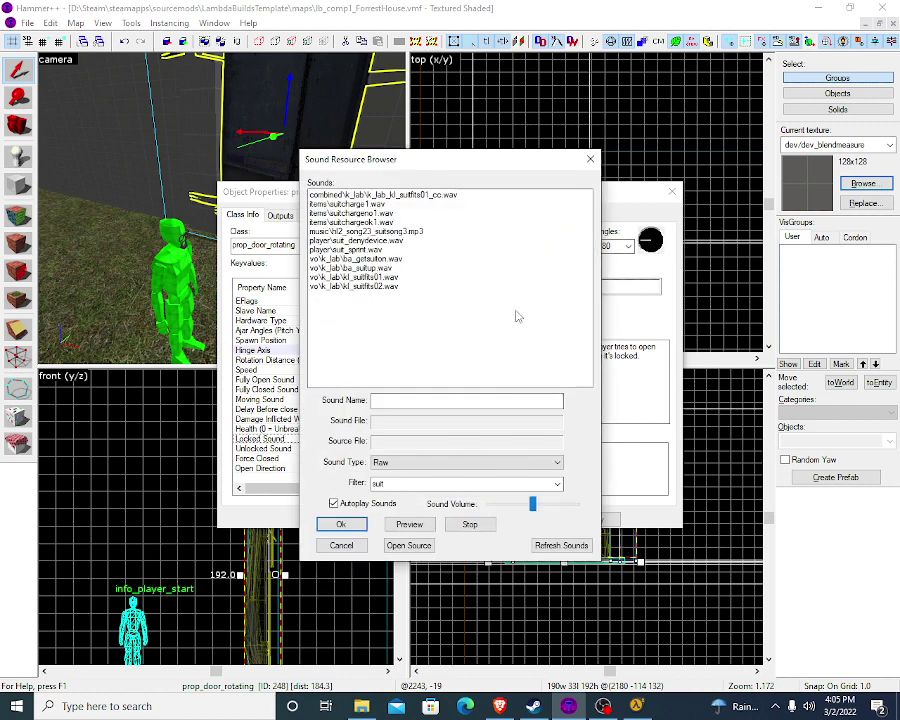
pyautogui.doubleClick(408, 481)
pyautogui.press('BackSpace')
pyautogui.write('door')
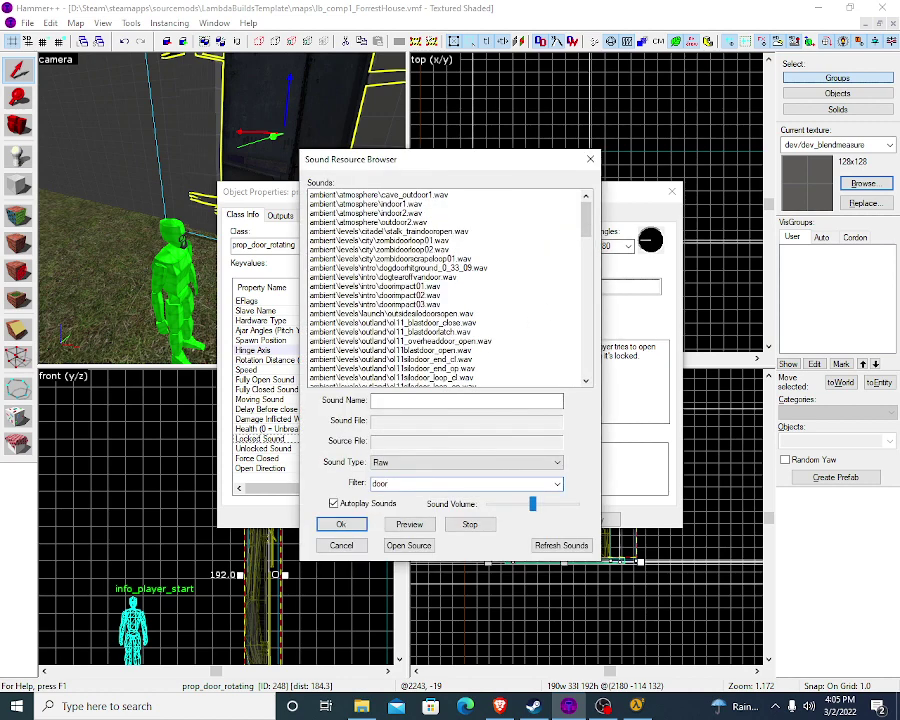
pyautogui.click(411, 287)
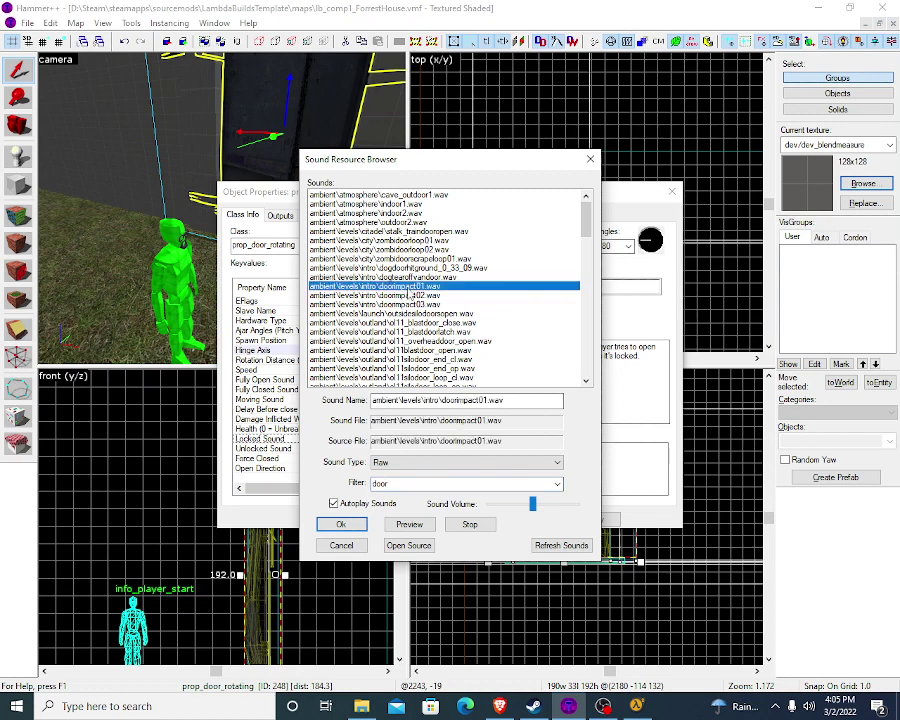
pyautogui.click(413, 530)
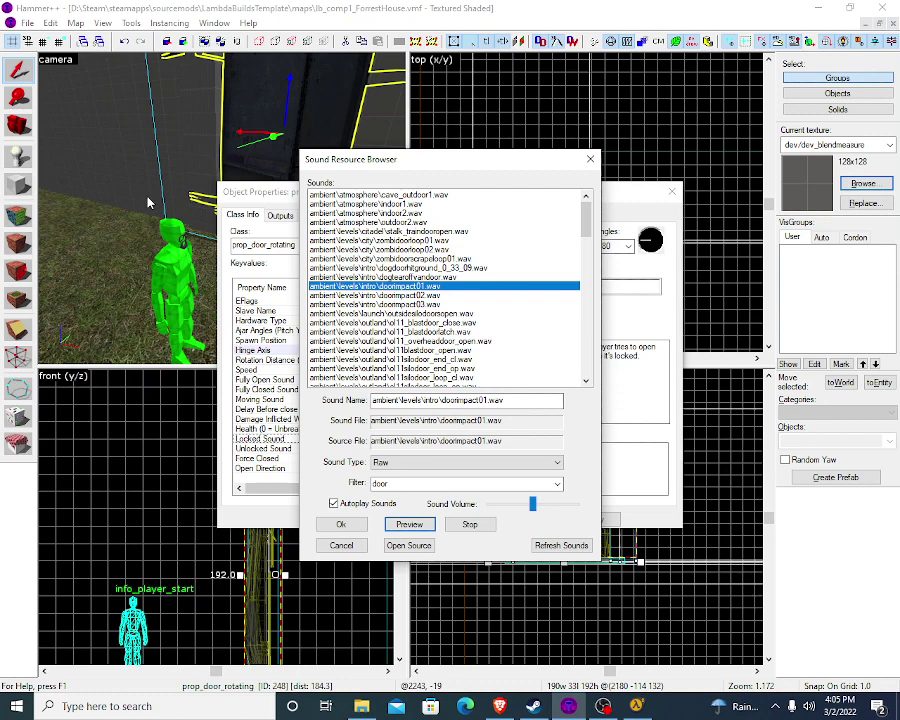
pyautogui.click(340, 523)
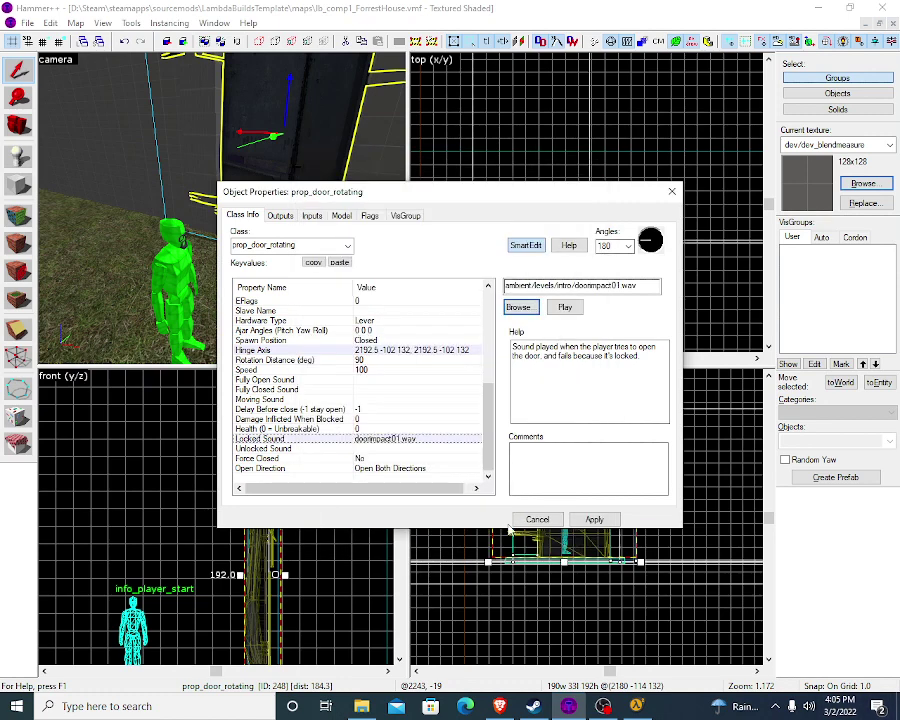
# Step: Browse sounds for the door's Moving Sound property and filter them by "metal"
pyautogui.scroll(10, 440, 458)
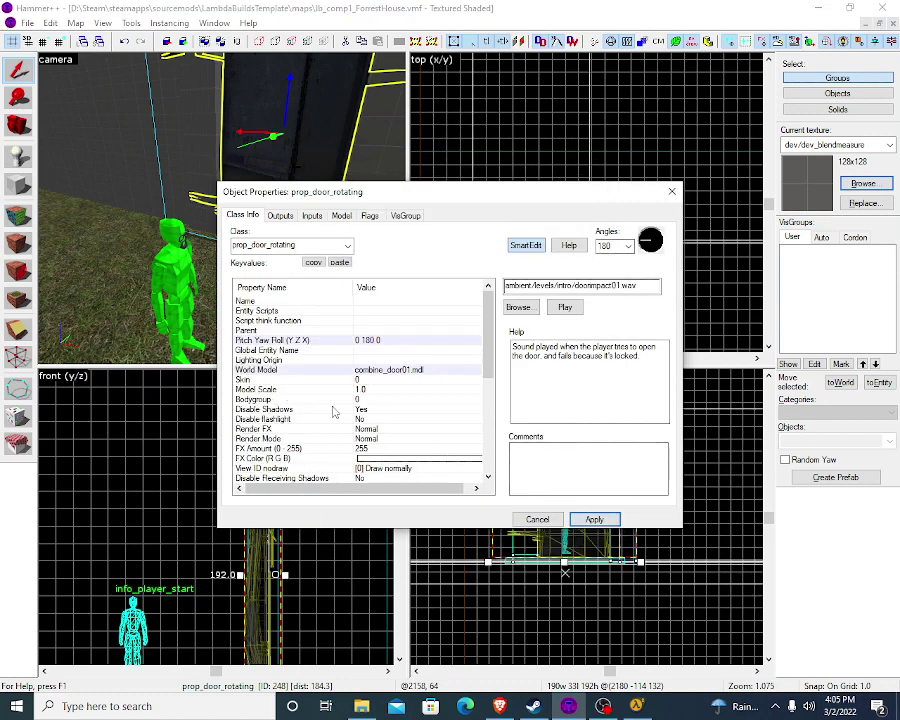
pyautogui.scroll(-3, 337, 418)
pyautogui.scroll(-2, 337, 418)
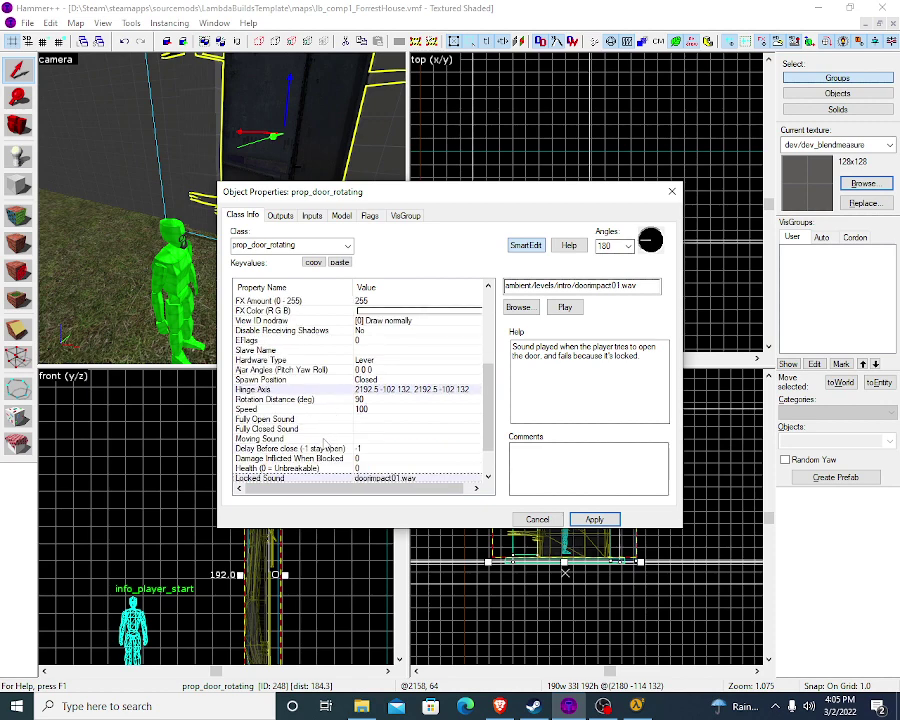
pyautogui.click(318, 438)
pyautogui.click(518, 307)
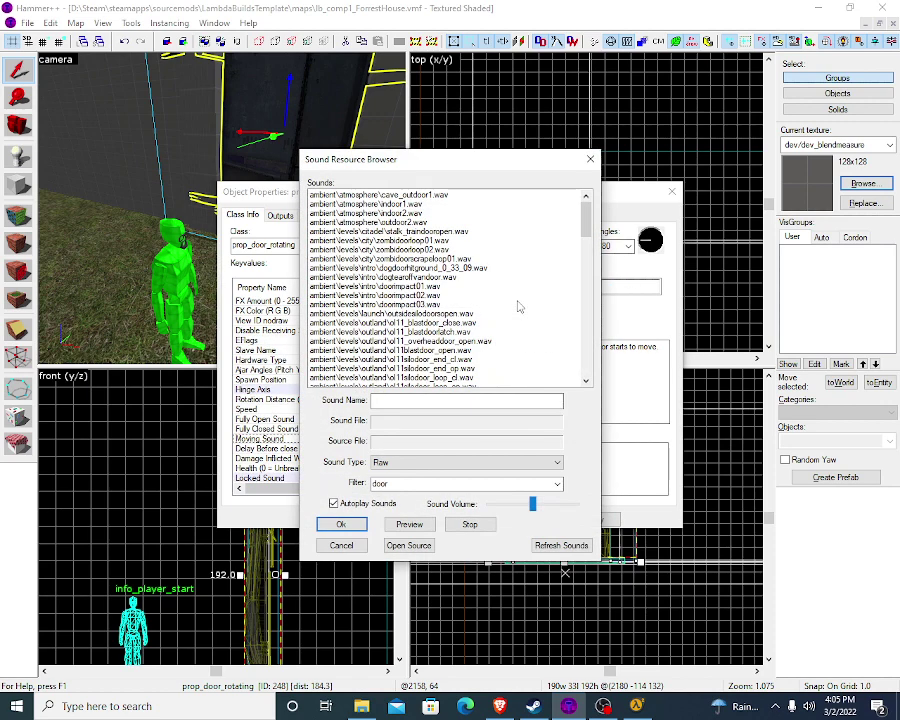
pyautogui.doubleClick(380, 483)
pyautogui.press('BackSpace')
pyautogui.write('metal')
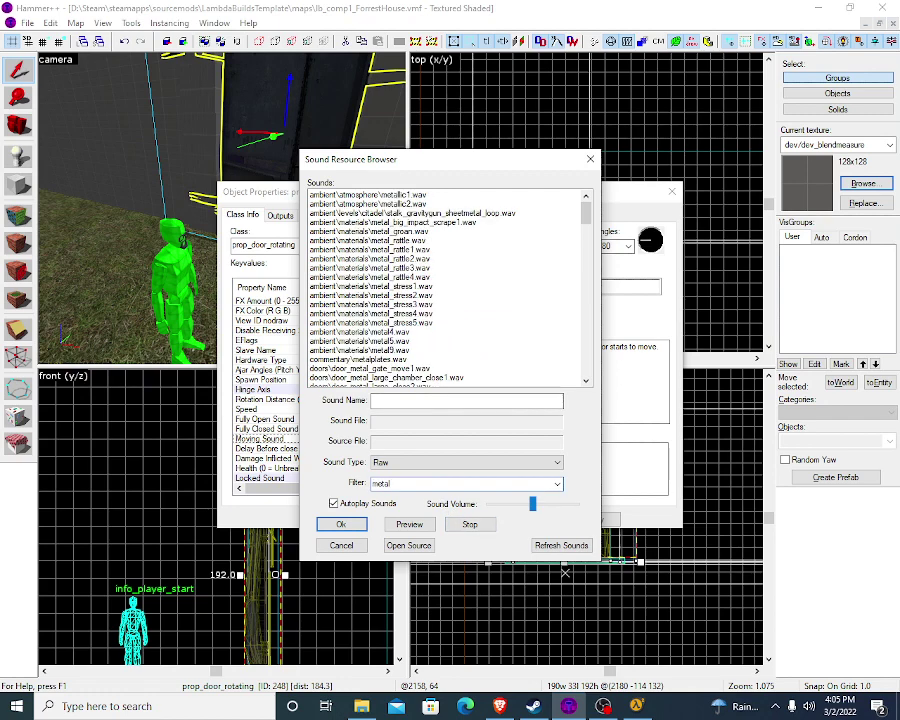
# Step: Audition the ambient metal_groan sound and the metal_rattle sounds up to metal_rattle4.wav for the door's movement
pyautogui.click(401, 242)
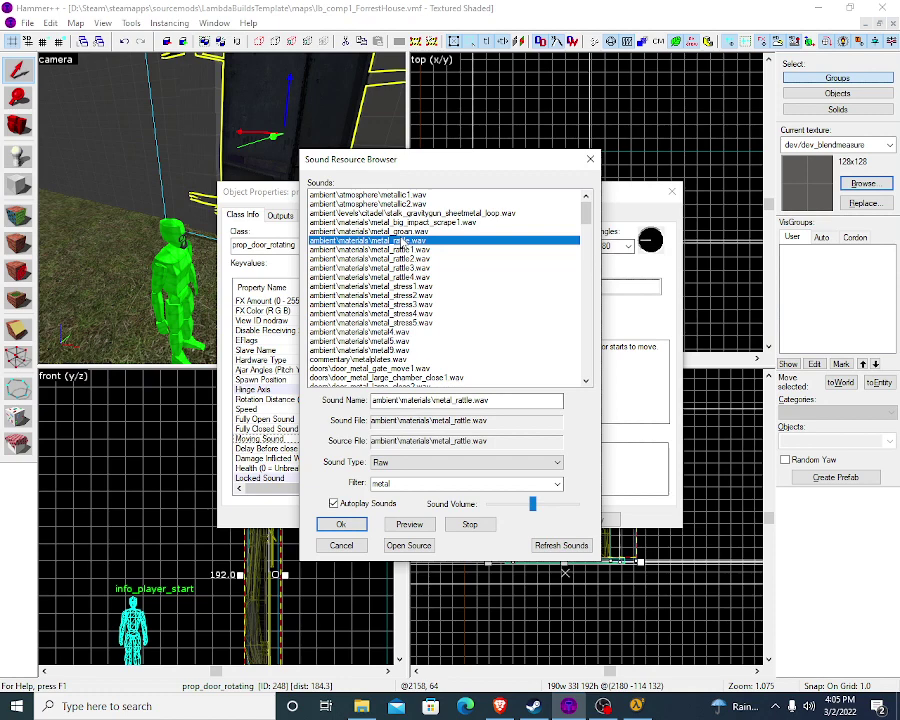
pyautogui.press('Up')
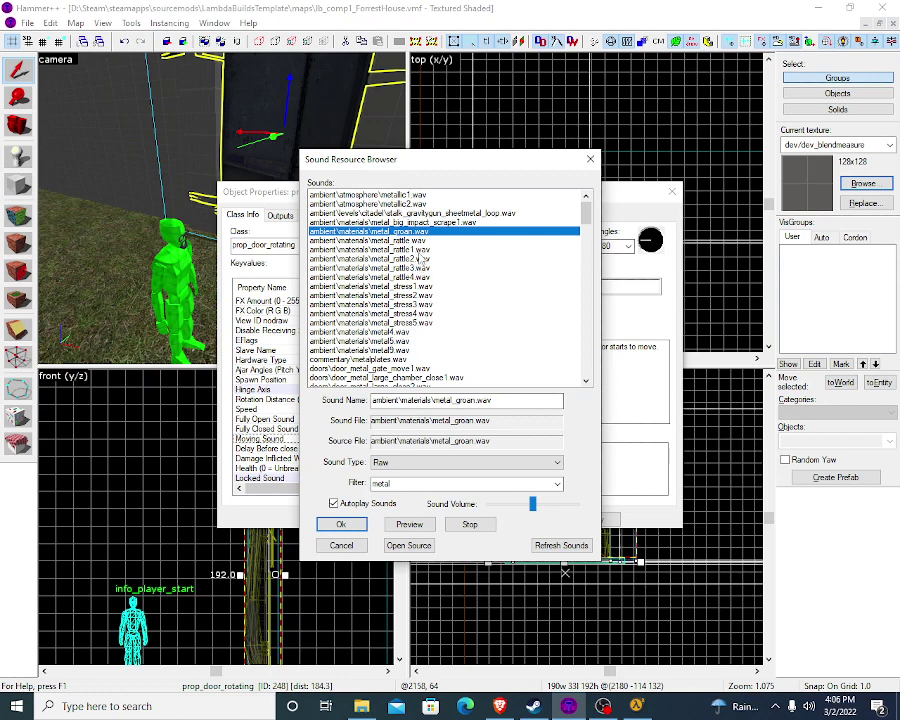
pyautogui.press('Down')
pyautogui.press('Down')
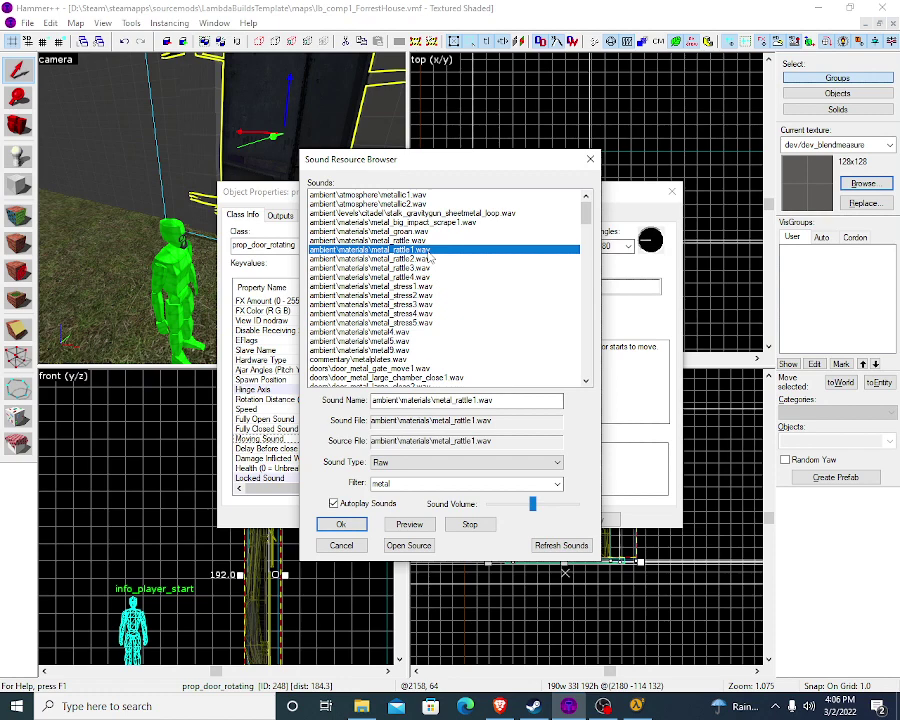
pyautogui.click(431, 259)
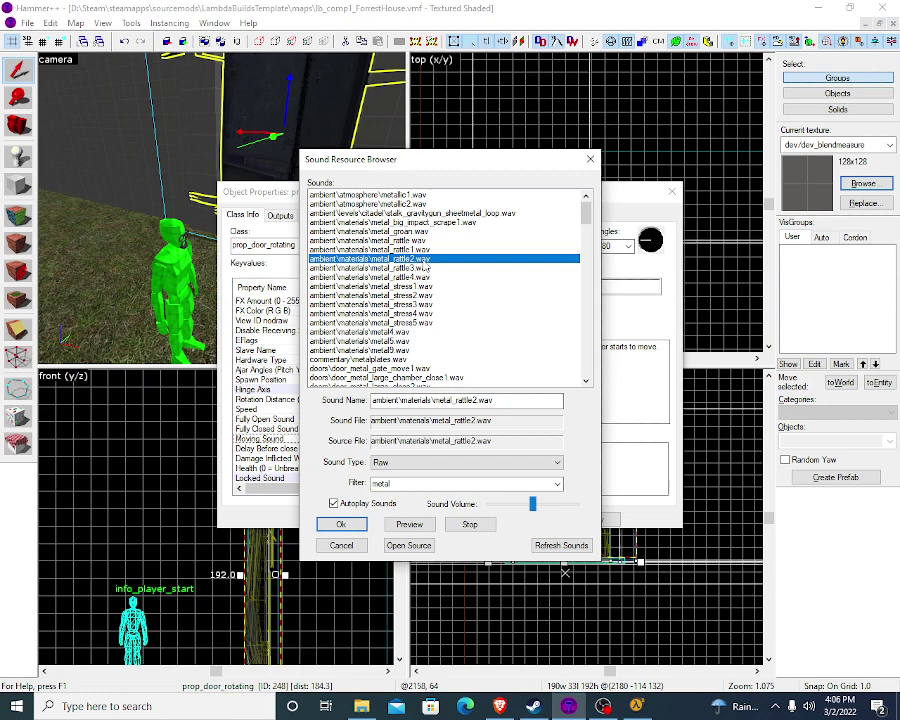
pyautogui.click(422, 268)
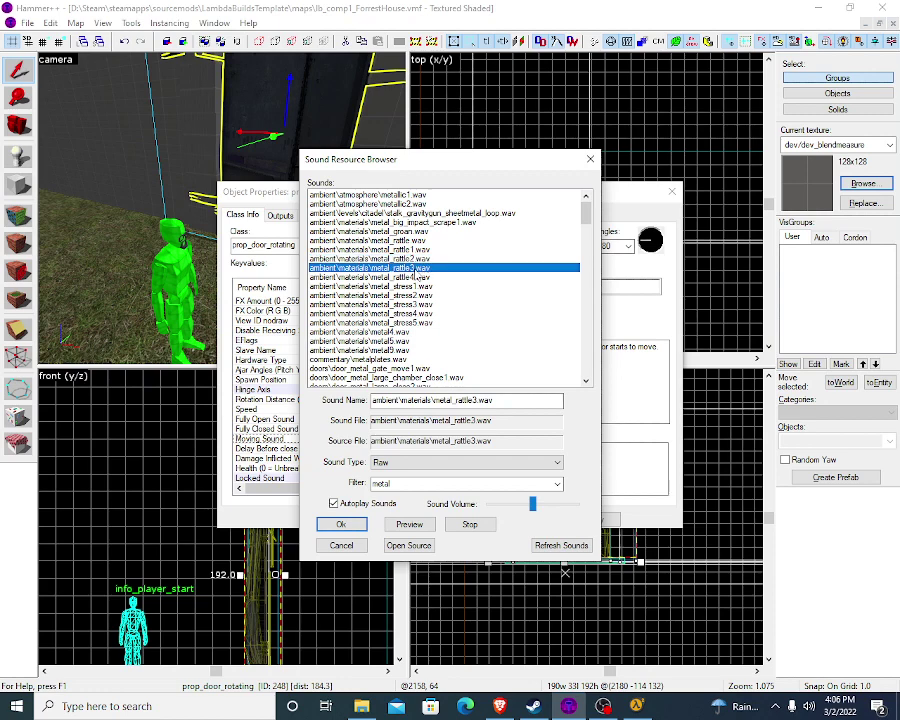
pyautogui.click(462, 280)
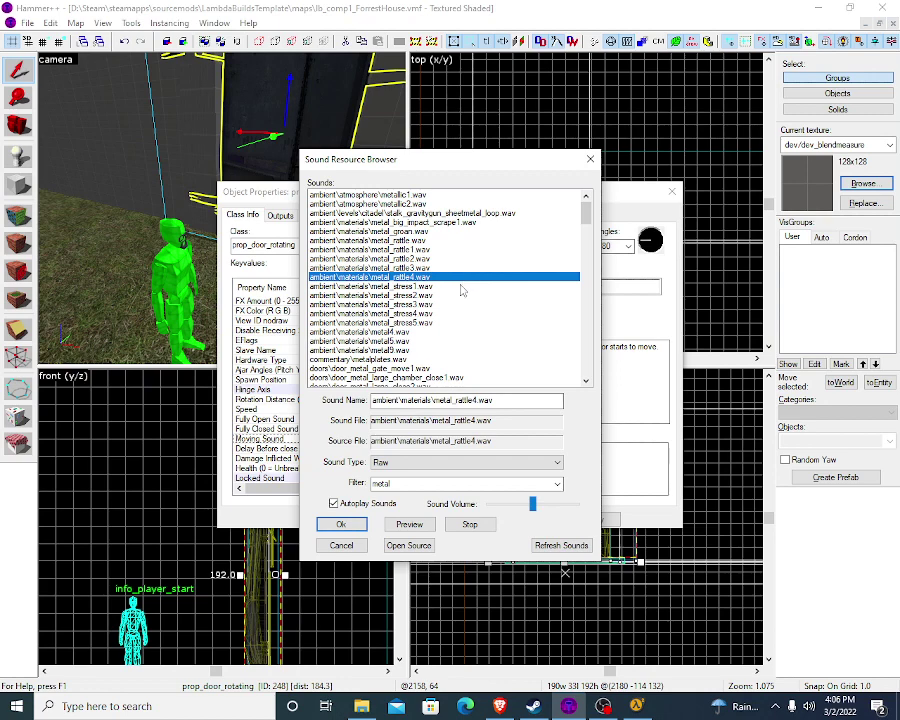
# Step: Audition the ambient metal_stress1 to metal_stress5 sounds and the metal4, metal5 and metal9 sounds
pyautogui.click(460, 286)
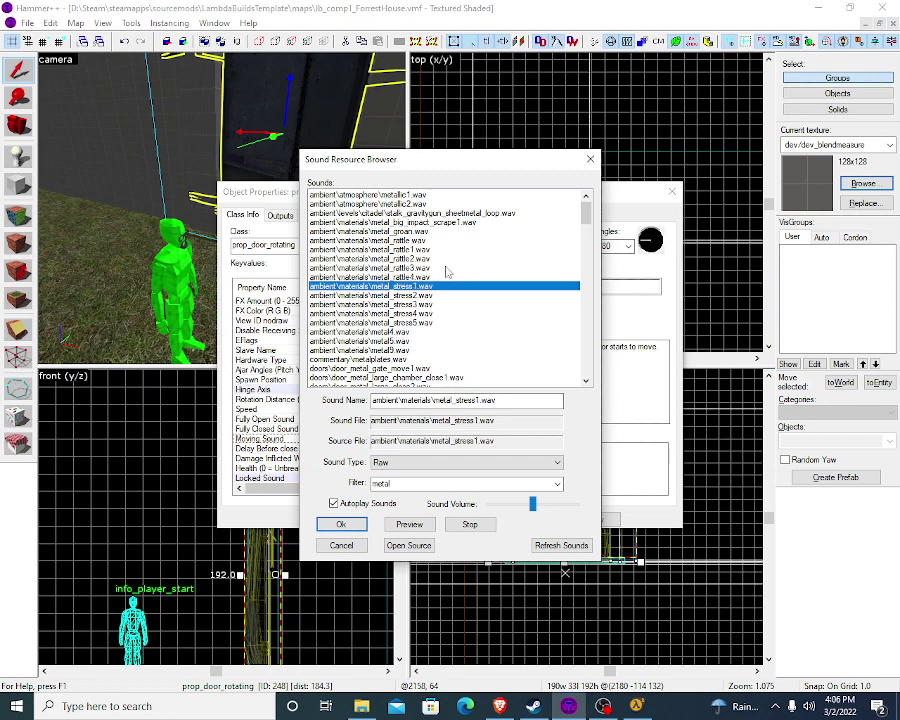
pyautogui.click(440, 296)
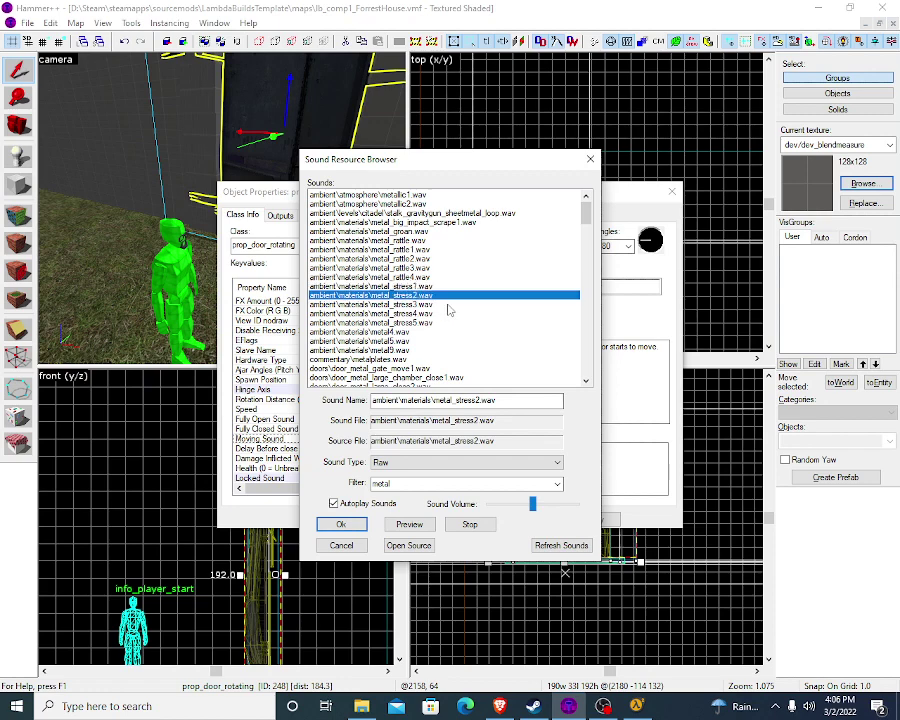
pyautogui.click(449, 305)
pyautogui.click(448, 315)
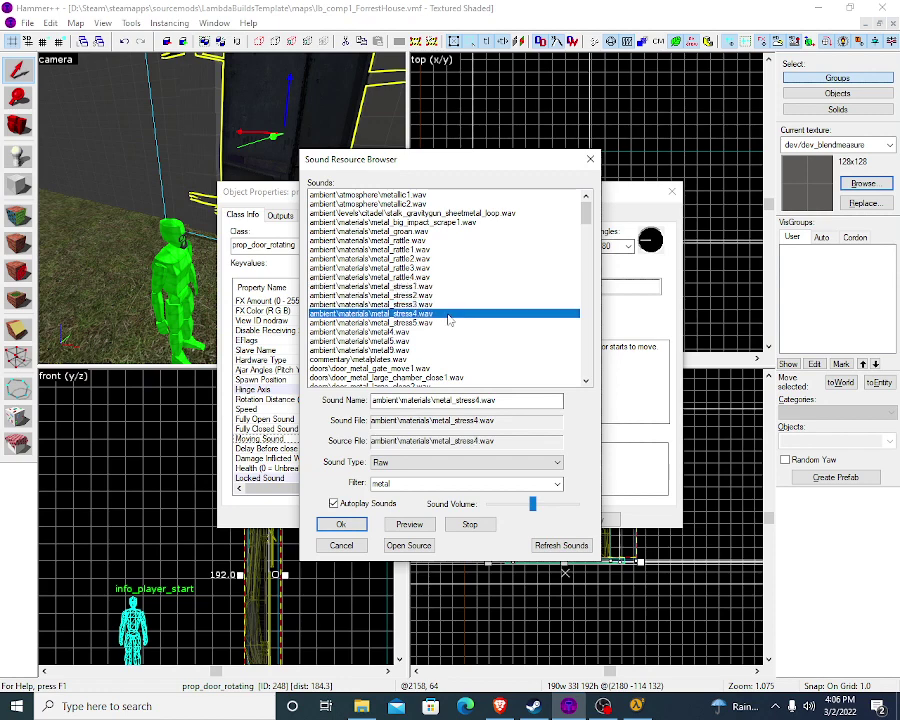
pyautogui.click(446, 323)
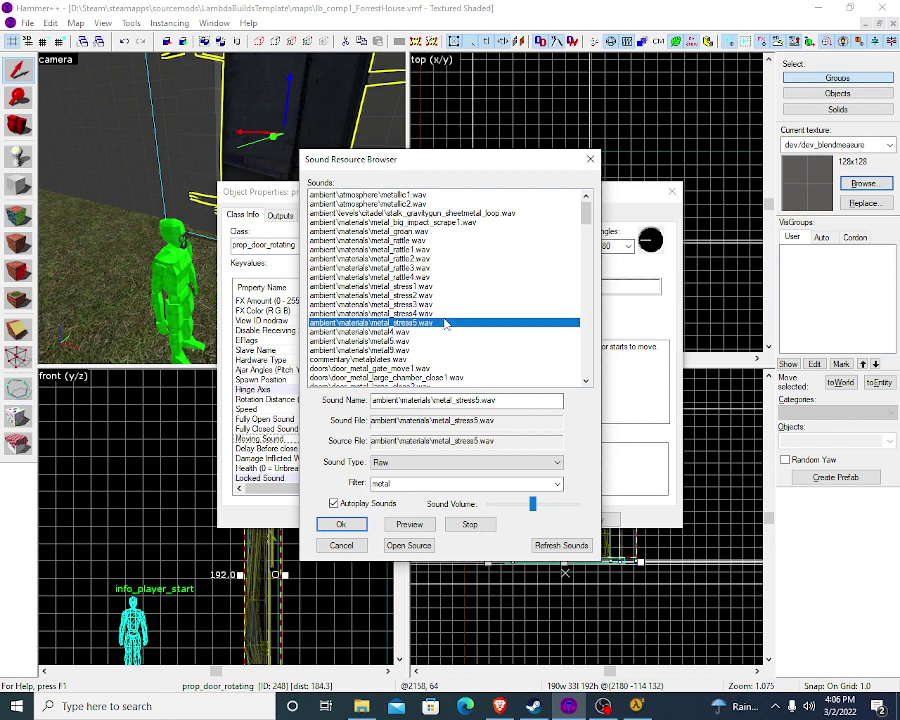
pyautogui.click(436, 332)
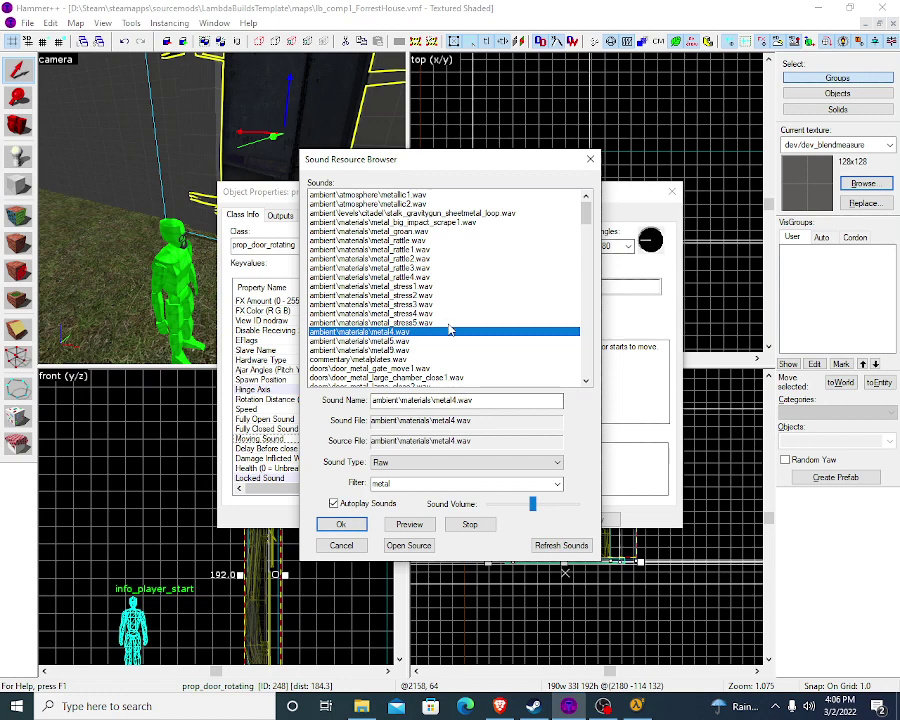
pyautogui.click(442, 342)
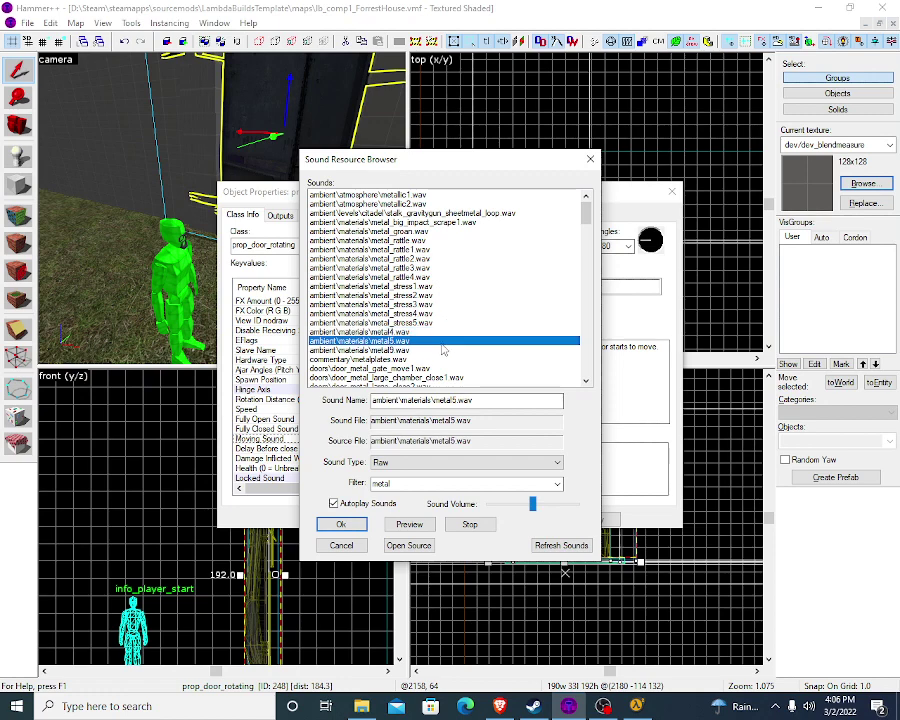
pyautogui.click(430, 351)
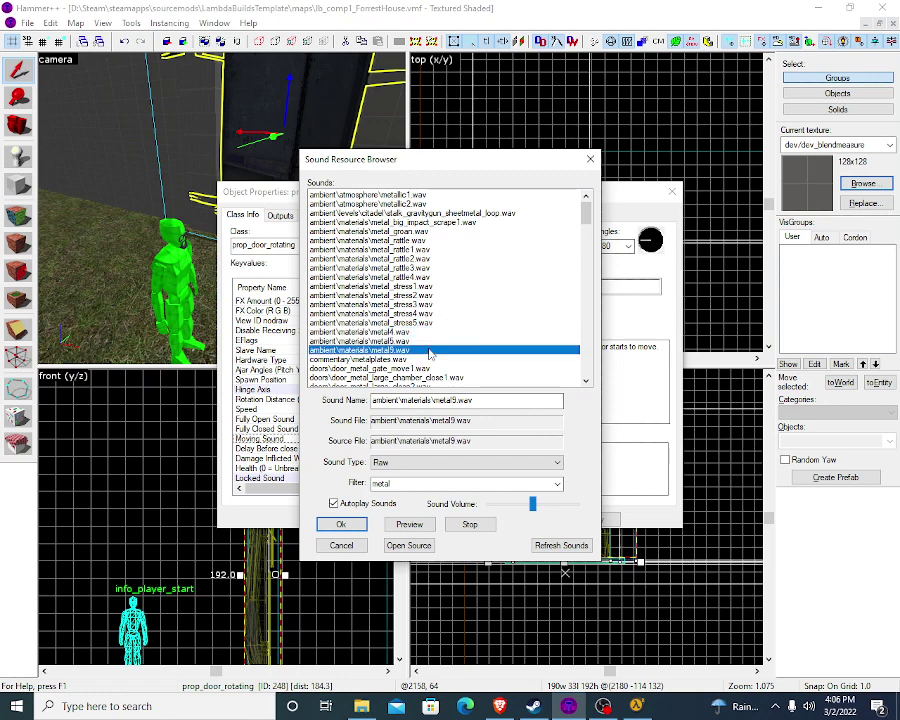
# Step: Audition metalplates.wav, the door_metal gate and large door sounds, and heavy_metal_move1.wav for the door's movement
pyautogui.click(429, 359)
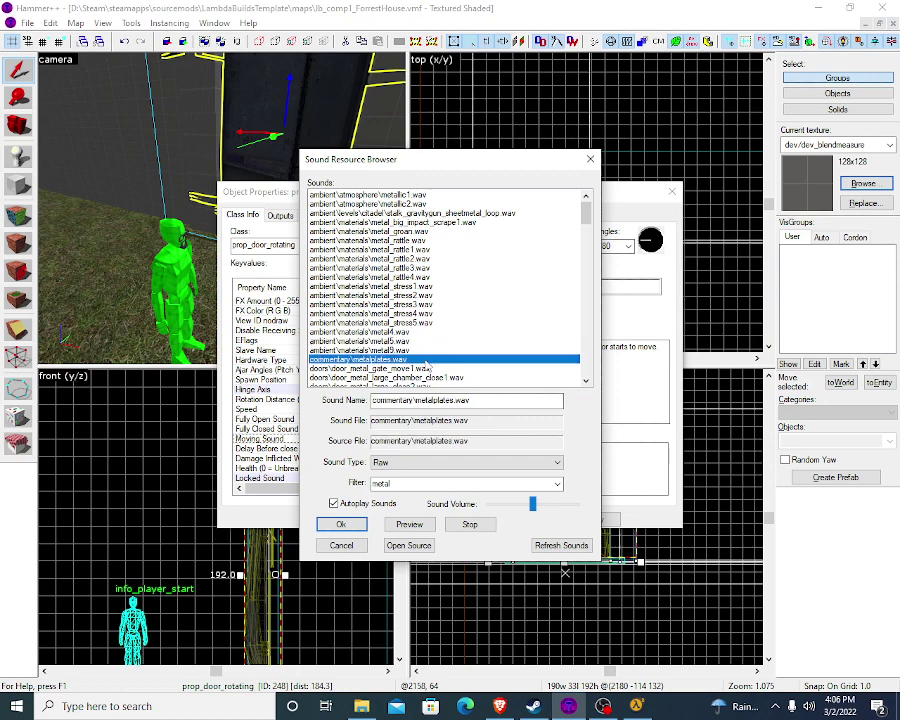
pyautogui.click(430, 369)
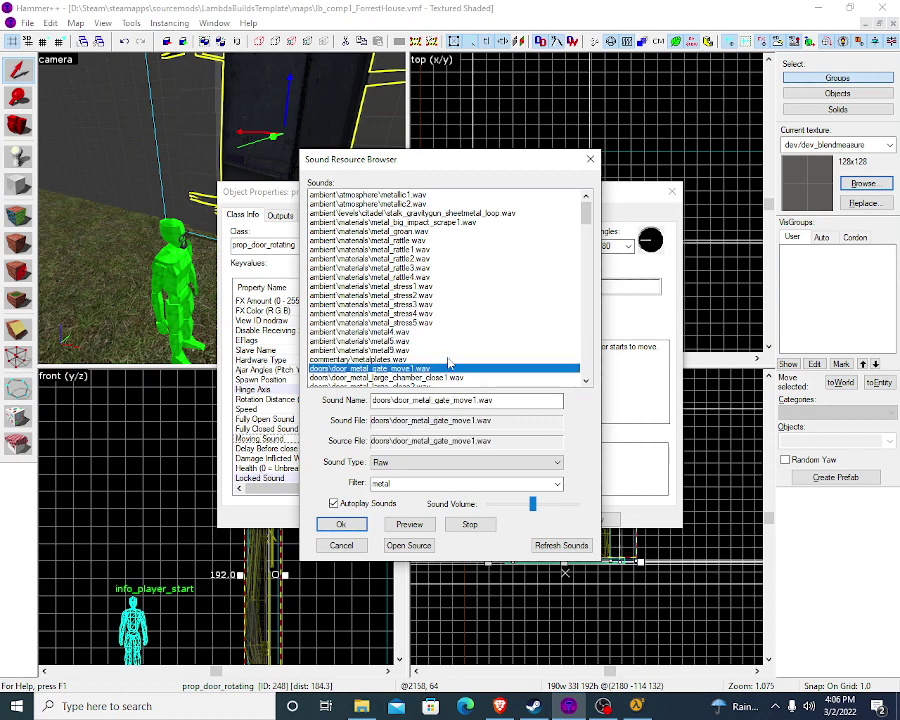
pyautogui.scroll(-1, 445, 365)
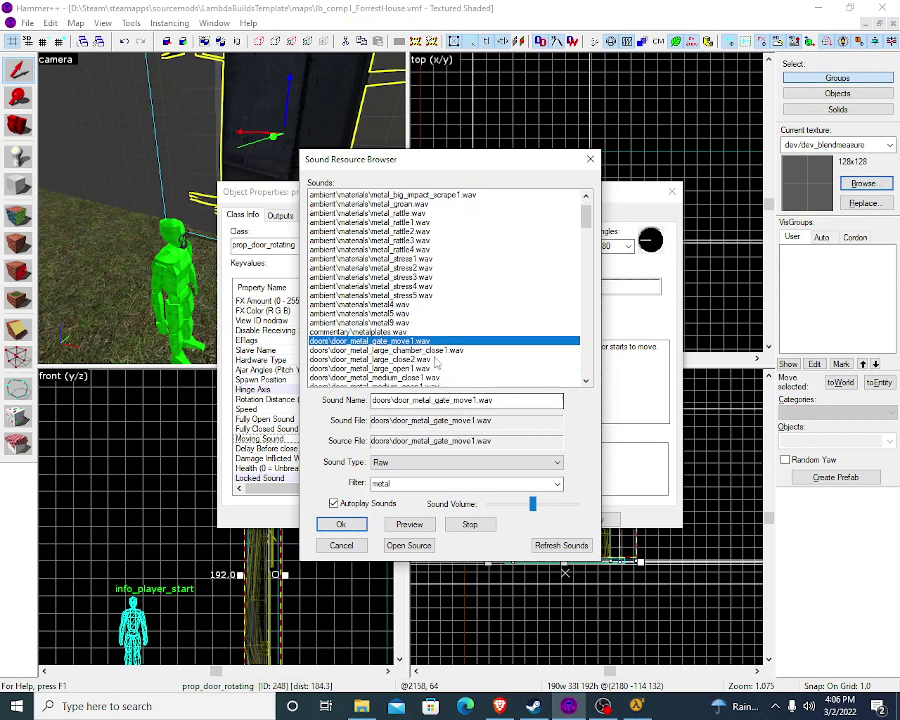
pyautogui.press('Down')
pyautogui.press('Down')
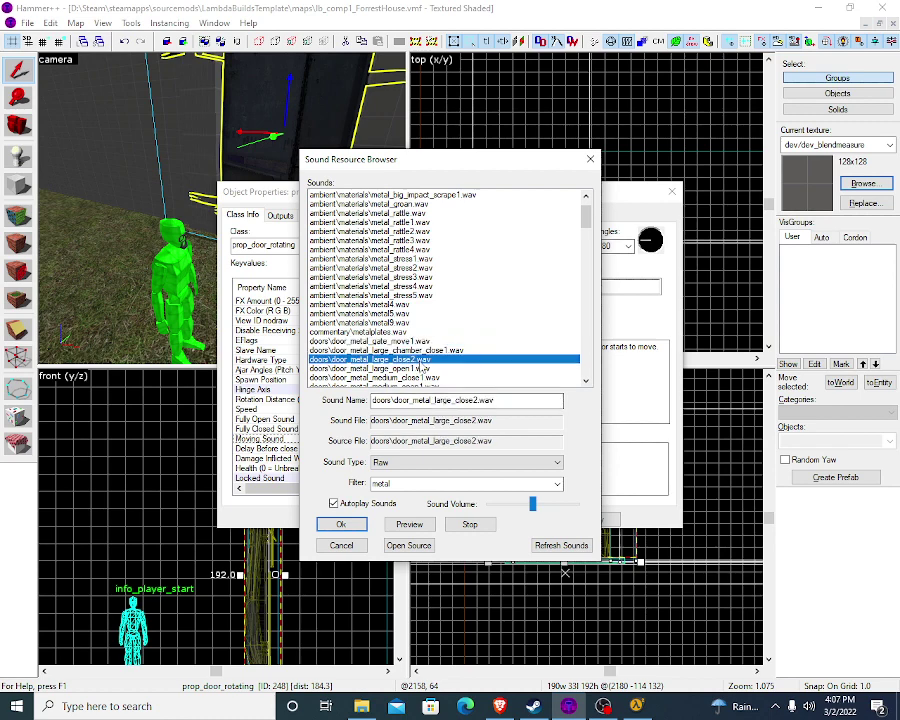
pyautogui.scroll(-3, 418, 367)
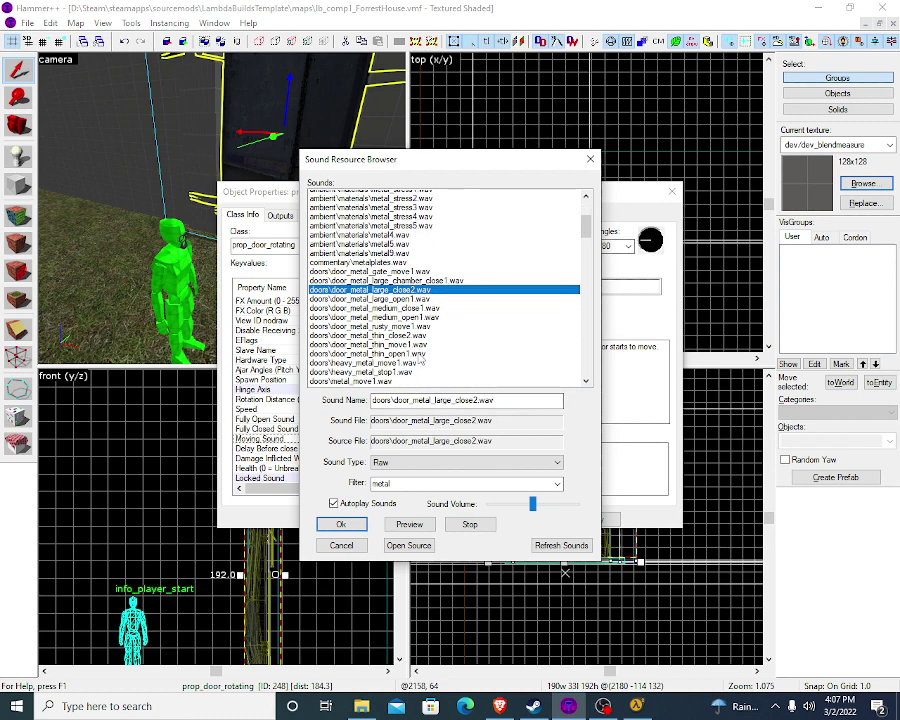
pyautogui.click(418, 352)
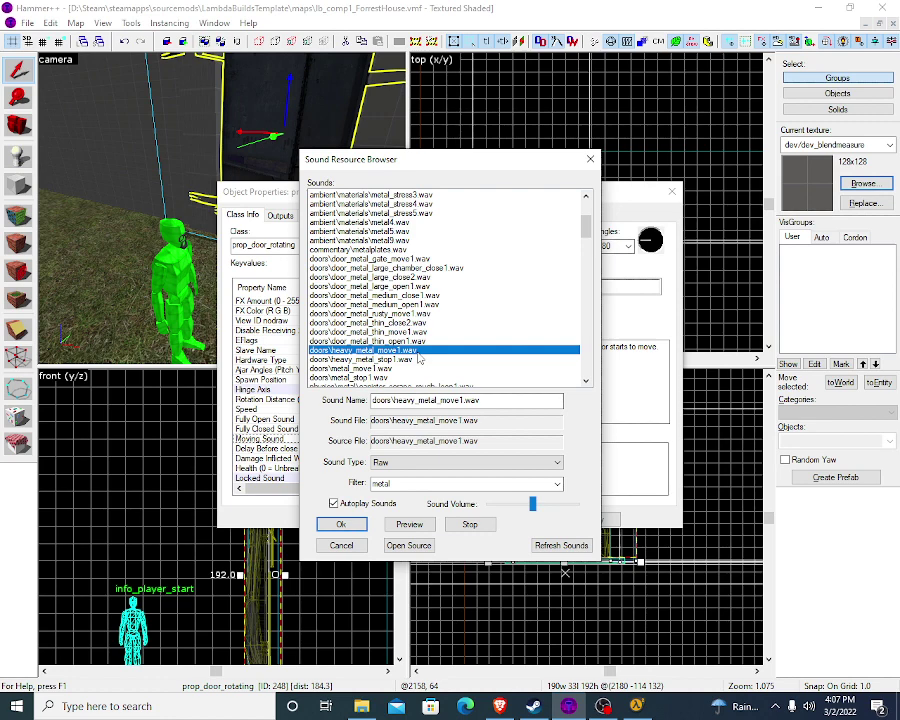
# Step: Set the door's Moving Sound to doors/metal_move1.wav after previewing it, and apply the properties
pyautogui.click(418, 369)
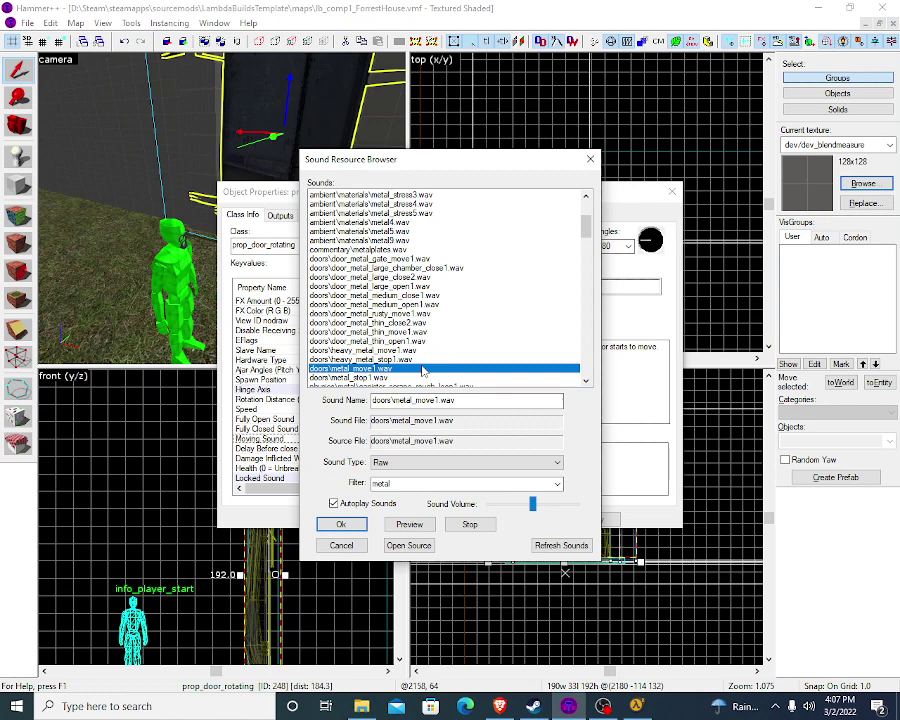
pyautogui.click(418, 523)
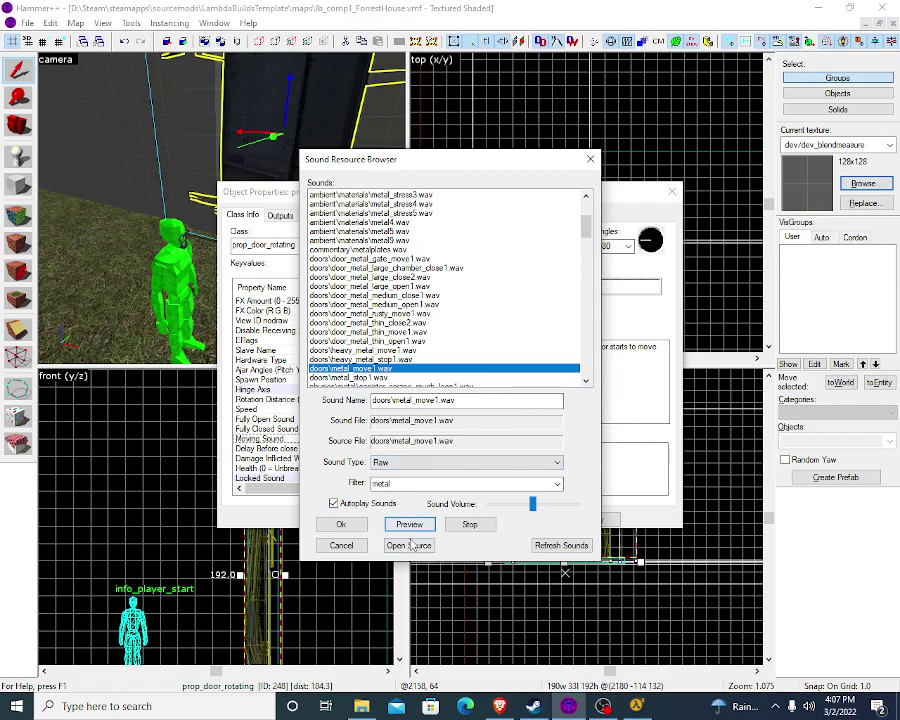
pyautogui.click(362, 524)
pyautogui.click(594, 519)
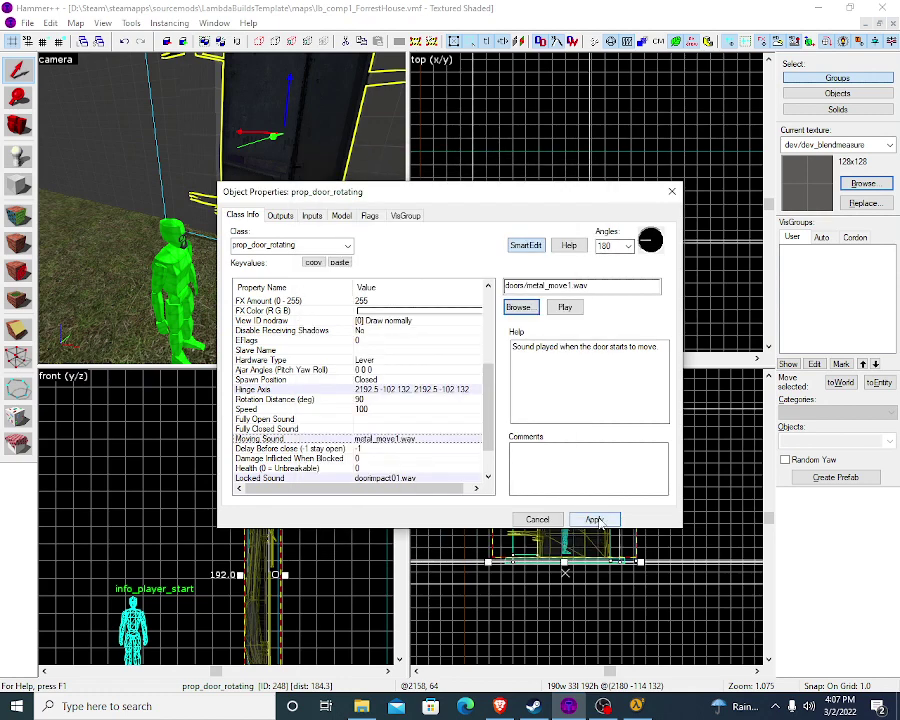
# Step: Browse metal sounds for the door's Fully Closed Sound, auditioning metal_barrel_impact_hard3.wav and continuing to the player footstep sounds
pyautogui.scroll(-5, 378, 428)
pyautogui.click(378, 428)
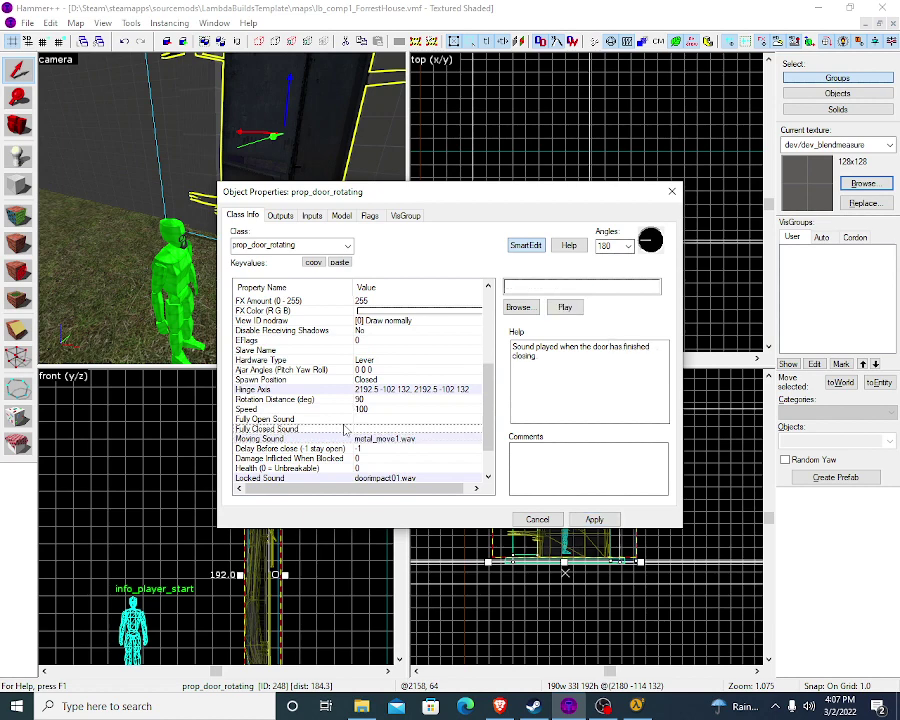
pyautogui.click(520, 308)
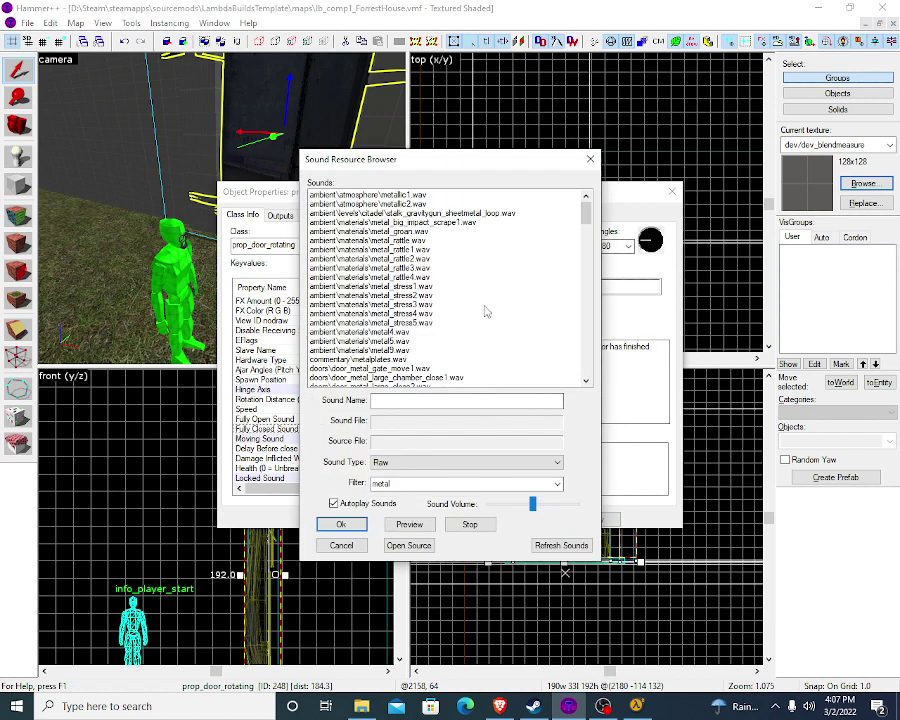
pyautogui.scroll(-1, 487, 311)
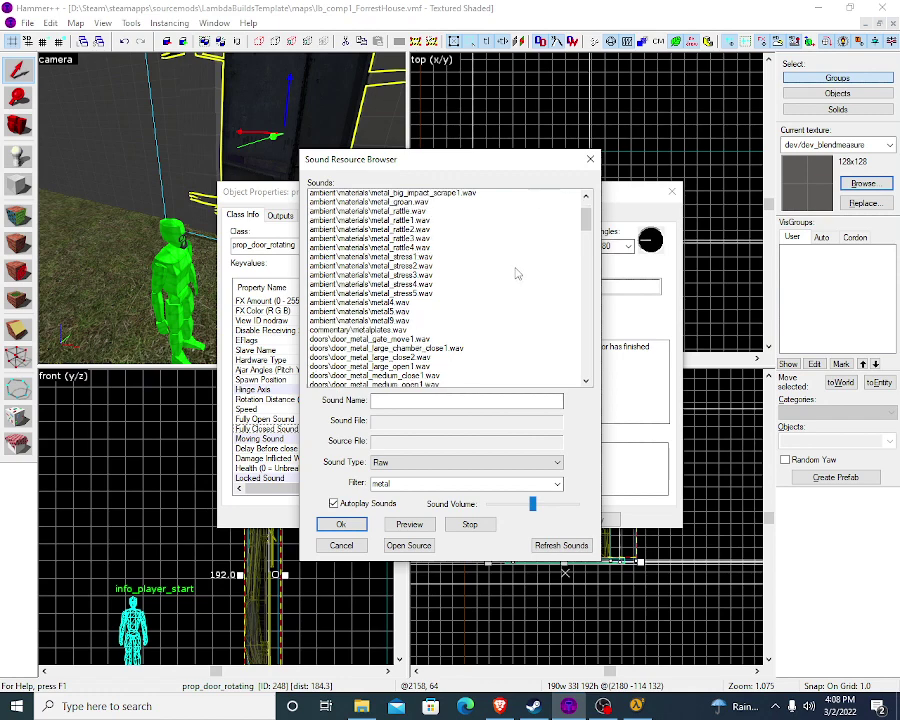
pyautogui.scroll(-6, 484, 295)
pyautogui.scroll(-2, 484, 293)
pyautogui.click(484, 292)
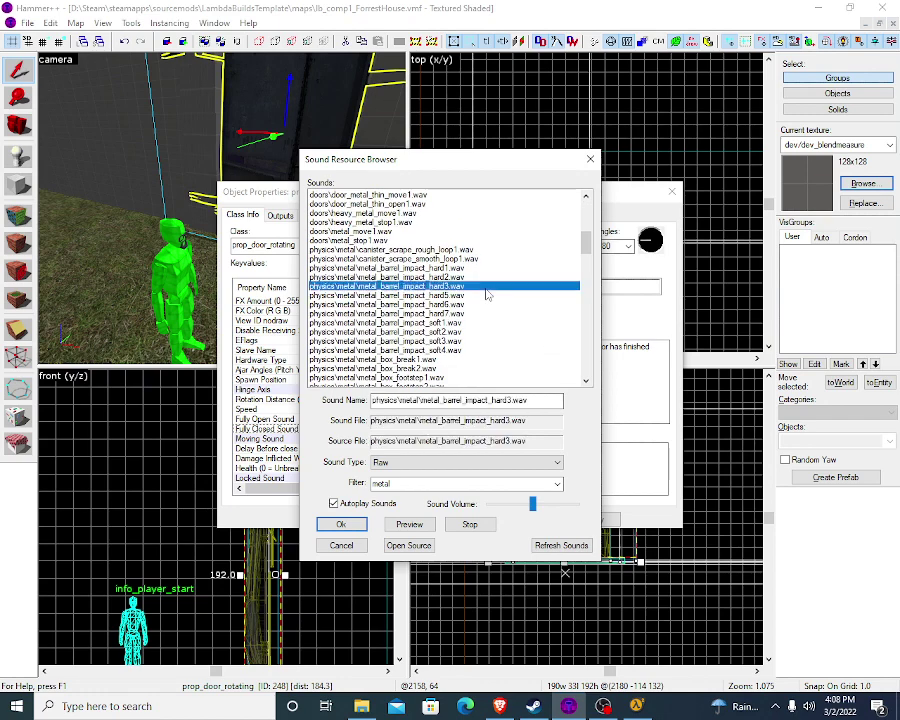
pyautogui.scroll(-4, 510, 320)
pyautogui.scroll(-20, 517, 303)
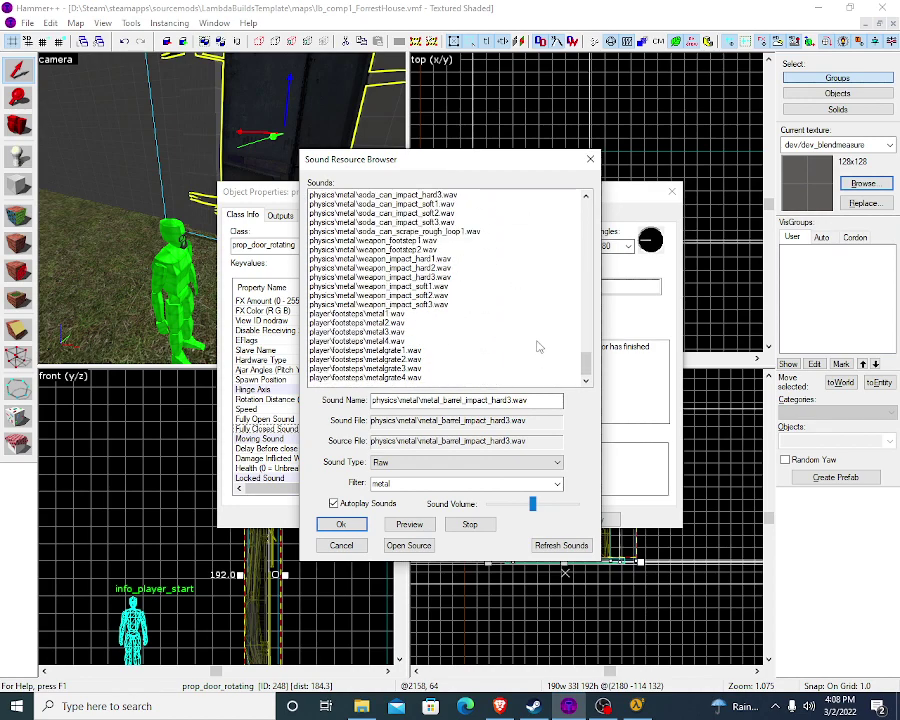
# Step: Audition the metal and metalgrate footstep sounds and set the Fully Closed Sound to player/footsteps/metal4.wav
pyautogui.click(538, 332)
pyautogui.click(538, 322)
pyautogui.click(526, 359)
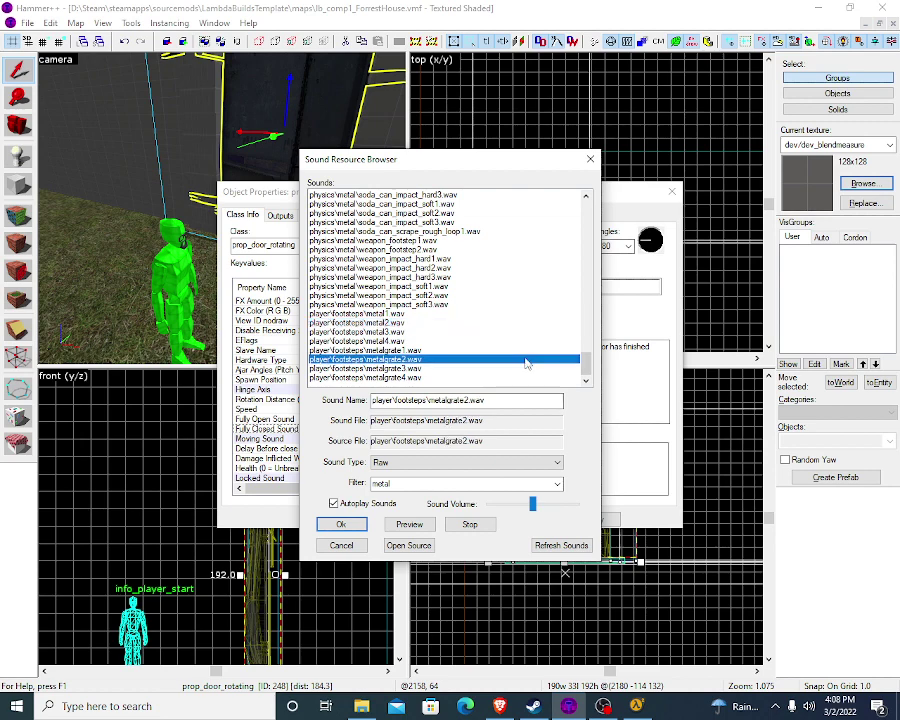
pyautogui.click(476, 322)
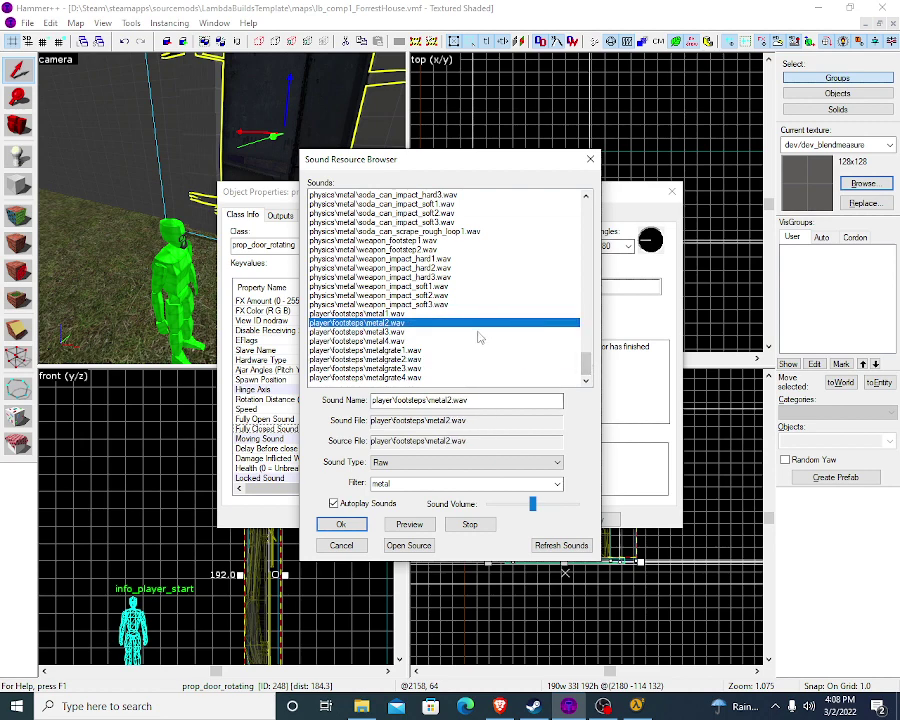
pyautogui.click(476, 332)
pyautogui.click(476, 341)
pyautogui.press('Return')
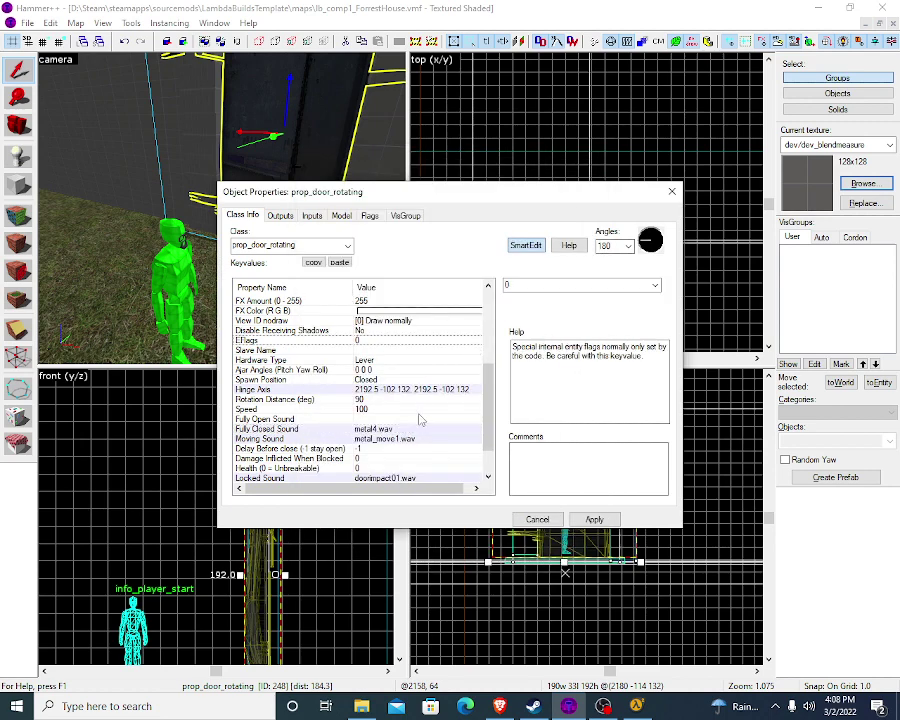
# Step: Reopen the sound browser for the Fully Closed Sound and audition the ambient sounds between metallic1.wav and metal9.wav
pyautogui.click(518, 307)
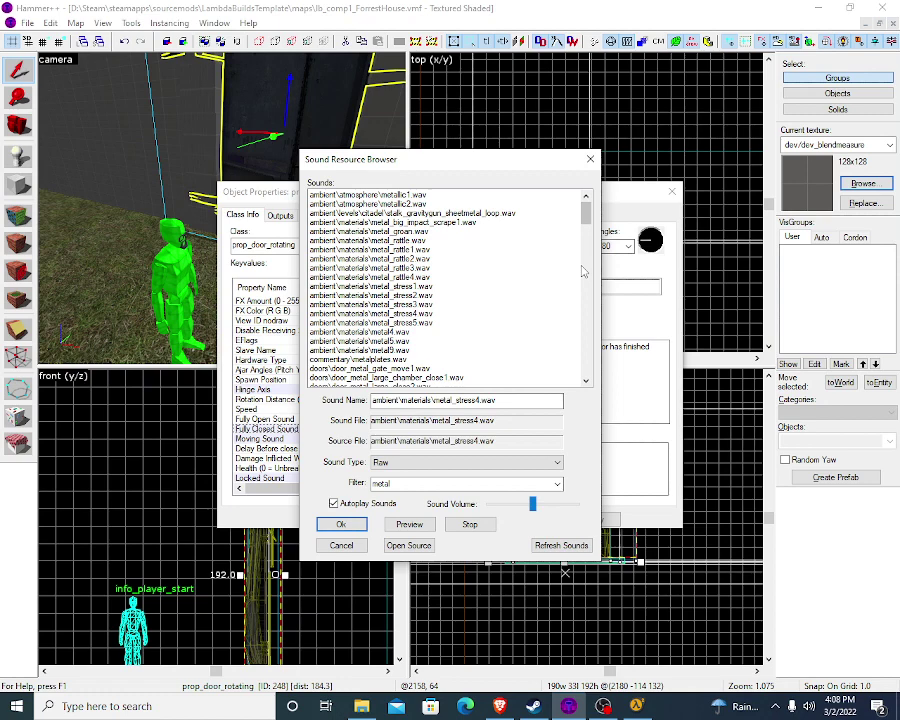
pyautogui.press('Down')
pyautogui.press('Down')
pyautogui.press('Down')
pyautogui.press('Down')
pyautogui.press('Down')
pyautogui.press('Down')
pyautogui.press('Down')
pyautogui.press('Down')
pyautogui.press('Down')
pyautogui.press('Down')
pyautogui.press('Down')
pyautogui.press('Down')
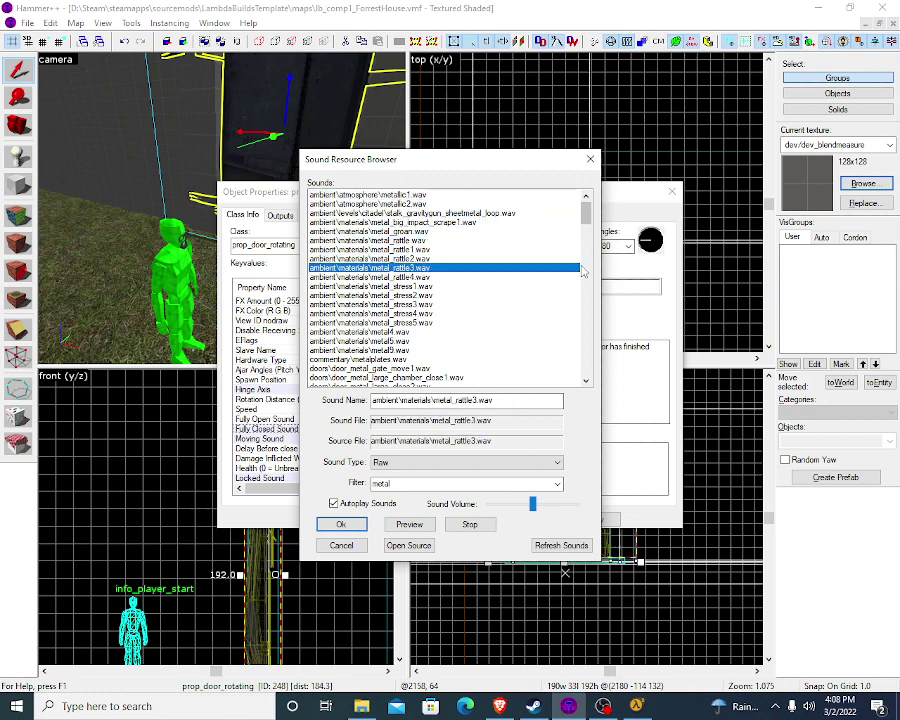
pyautogui.press('Down')
pyautogui.press('Down')
pyautogui.press('Down')
pyautogui.press('Down')
pyautogui.press('Down')
pyautogui.press('Down')
pyautogui.press('Down')
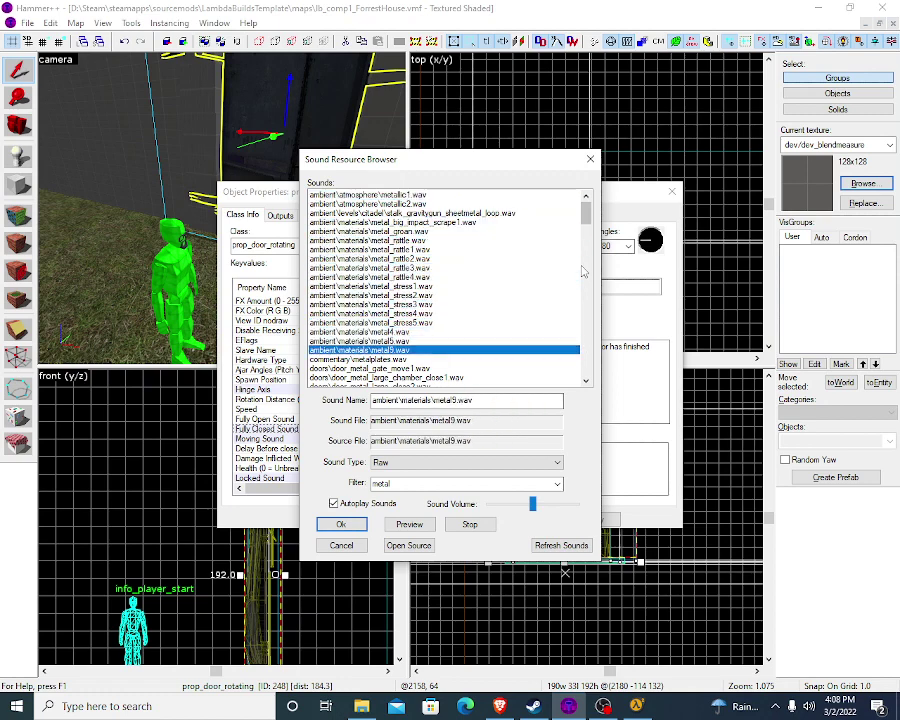
pyautogui.press('Up')
pyautogui.press('Up')
pyautogui.press('Up')
pyautogui.press('Up')
pyautogui.press('Up')
pyautogui.press('Up')
pyautogui.press('Up')
pyautogui.press('Up')
pyautogui.press('Up')
pyautogui.press('Up')
pyautogui.press('Up')
pyautogui.press('Up')
pyautogui.press('Up')
pyautogui.press('Up')
pyautogui.press('Up')
pyautogui.press('Up')
pyautogui.press('Up')
pyautogui.press('Up')
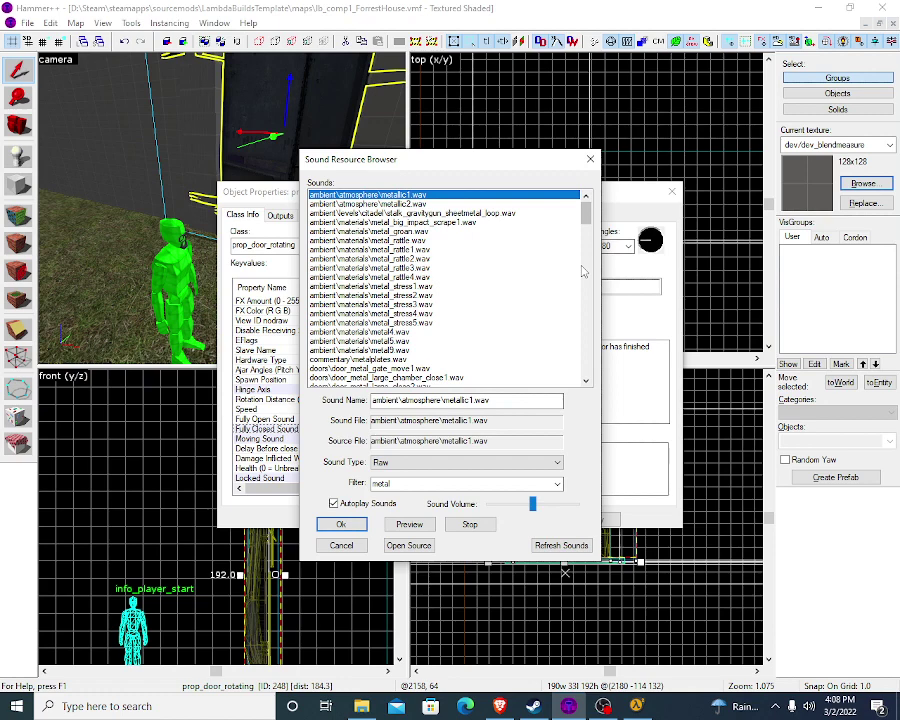
# Step: Stop the sound preview and check which sound types the browser offers
pyautogui.click(489, 530)
pyautogui.click(503, 462)
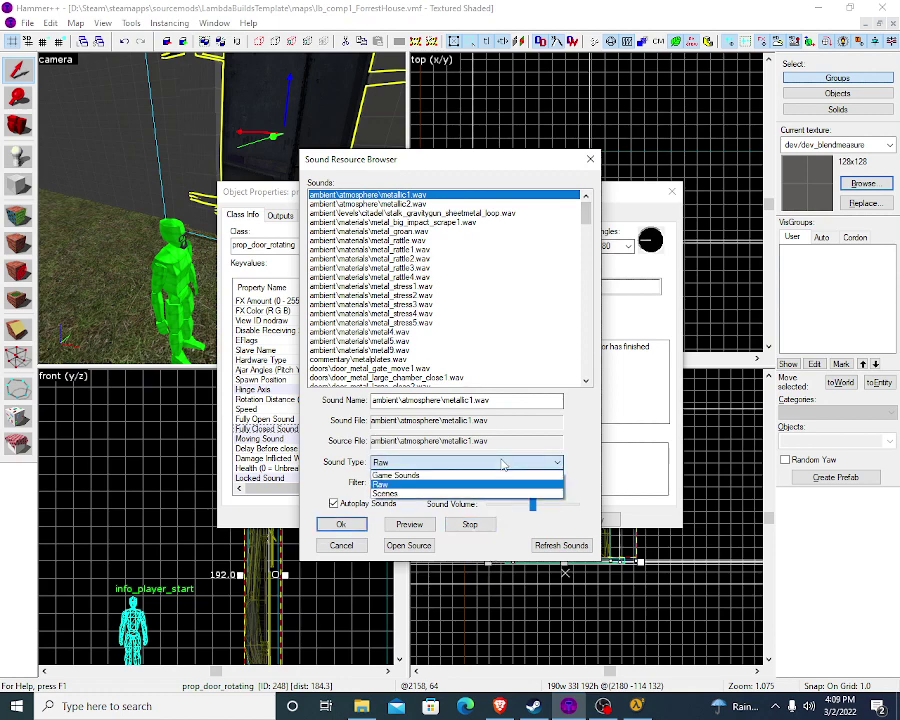
pyautogui.click(503, 462)
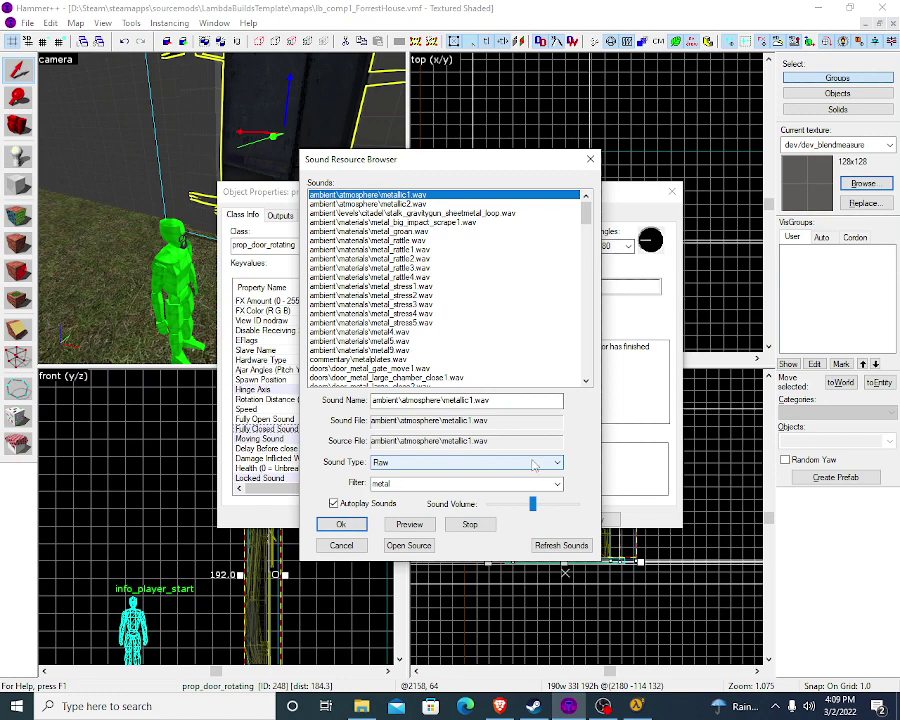
# Step: Set the Fully Closed Sound to doors/door_metal_large_close2.wav after auditioning metal_stop1.wav and the door_metal sounds through door_metal_thin_close2.wav
pyautogui.scroll(-3, 474, 291)
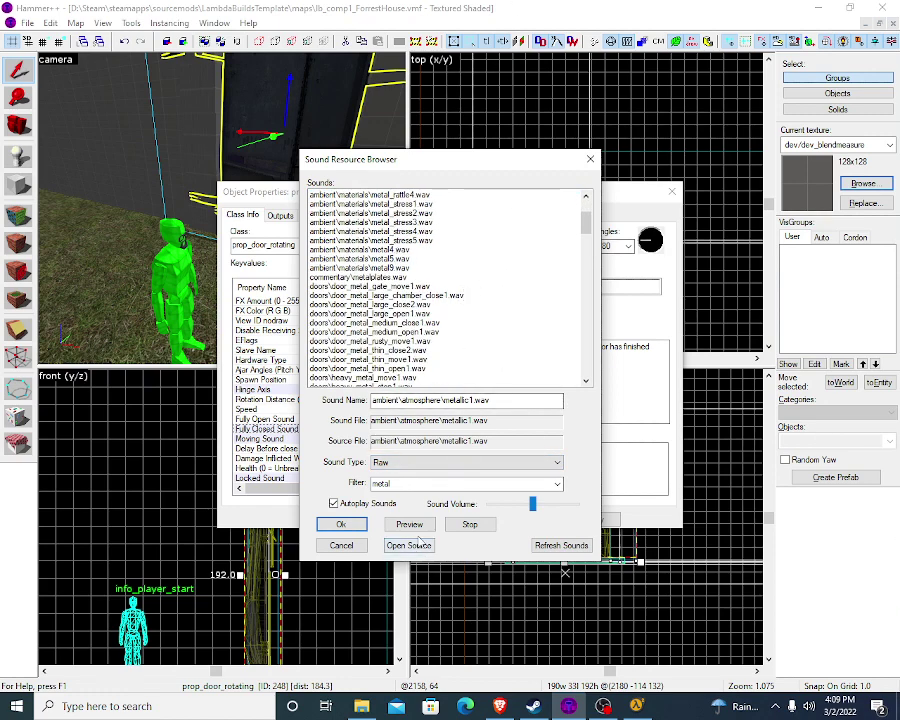
pyautogui.scroll(-2, 305, 297)
pyautogui.click(369, 351)
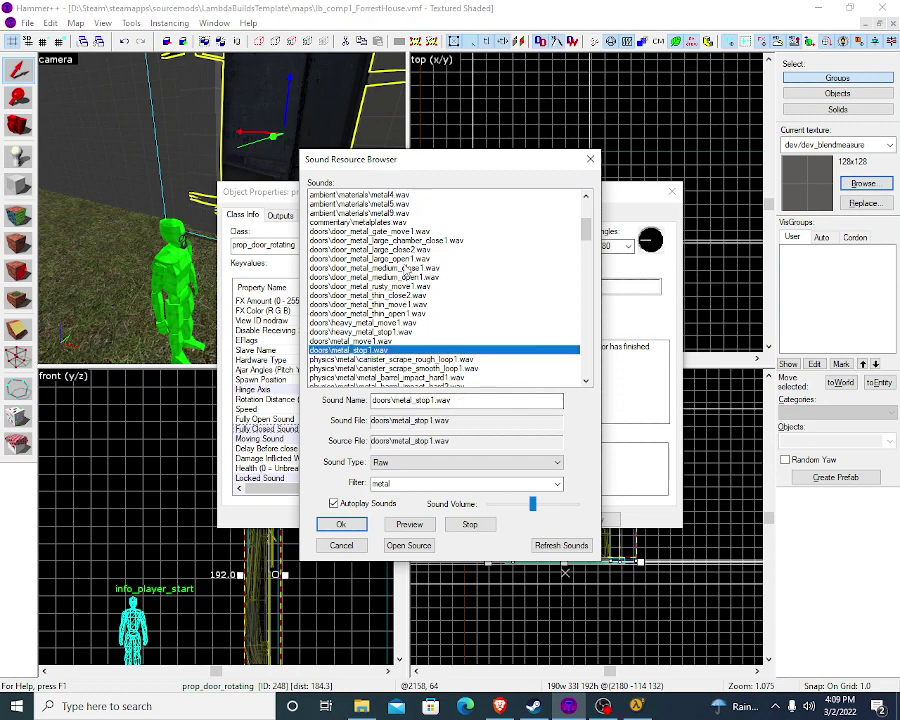
pyautogui.click(428, 249)
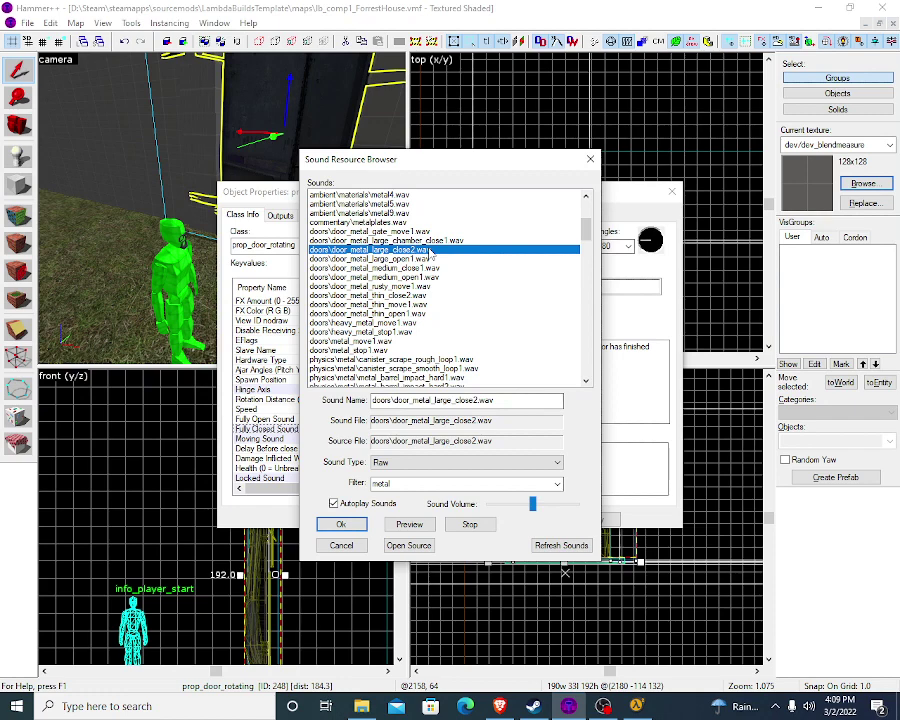
pyautogui.press('Down')
pyautogui.press('Down')
pyautogui.press('Down')
pyautogui.press('Down')
pyautogui.press('Down')
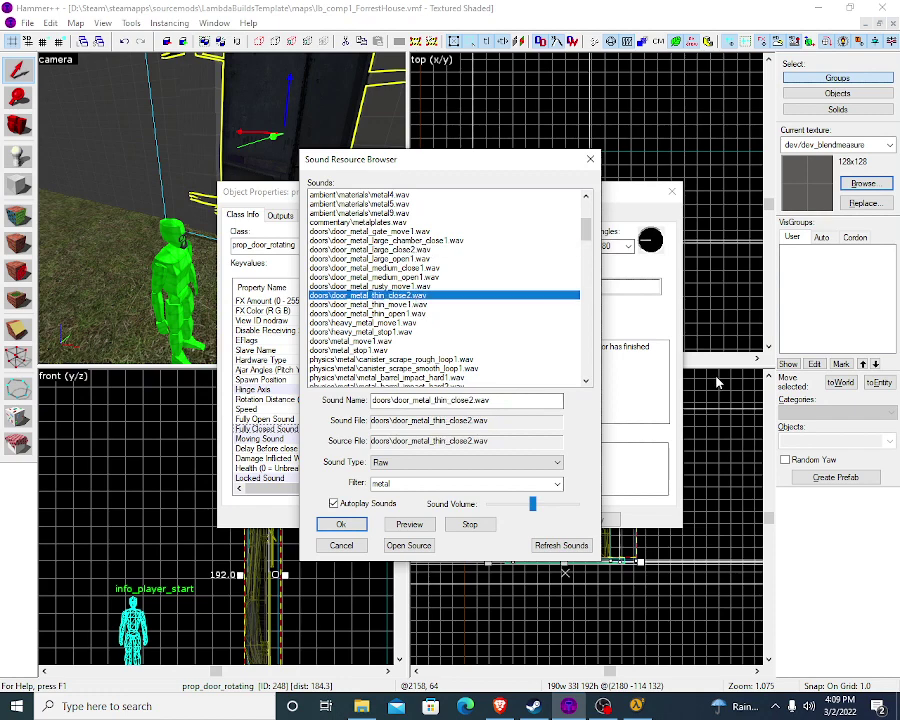
pyautogui.click(370, 249)
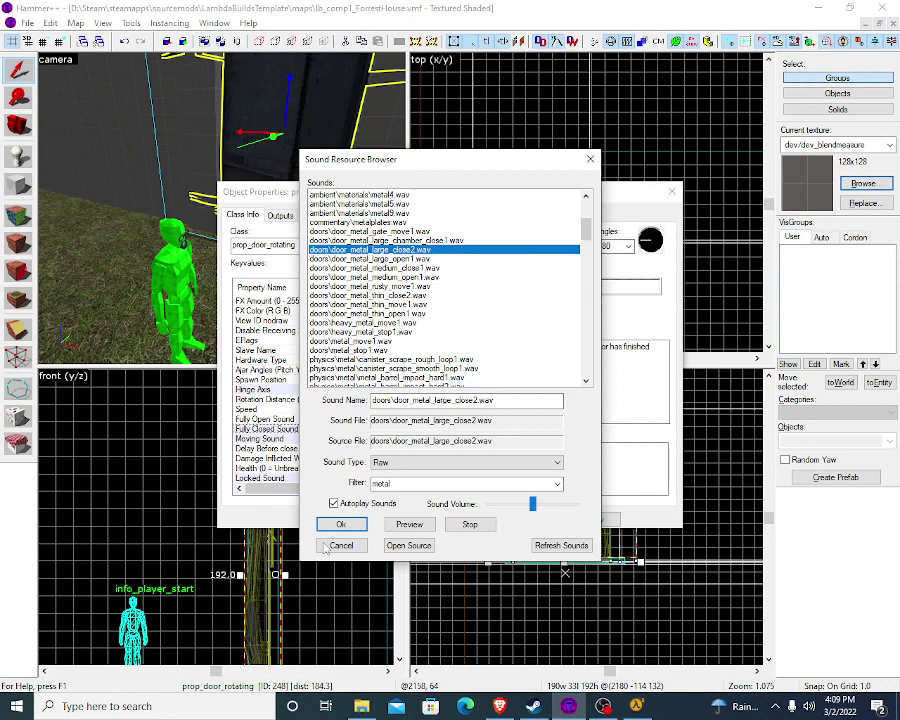
pyautogui.click(341, 524)
# Step: Set the Fully Open Sound to doors/door_metal_large_open1.wav after auditioning door_metal_thin_open1.wav and door_metal_medium_open1.wav
pyautogui.click(432, 418)
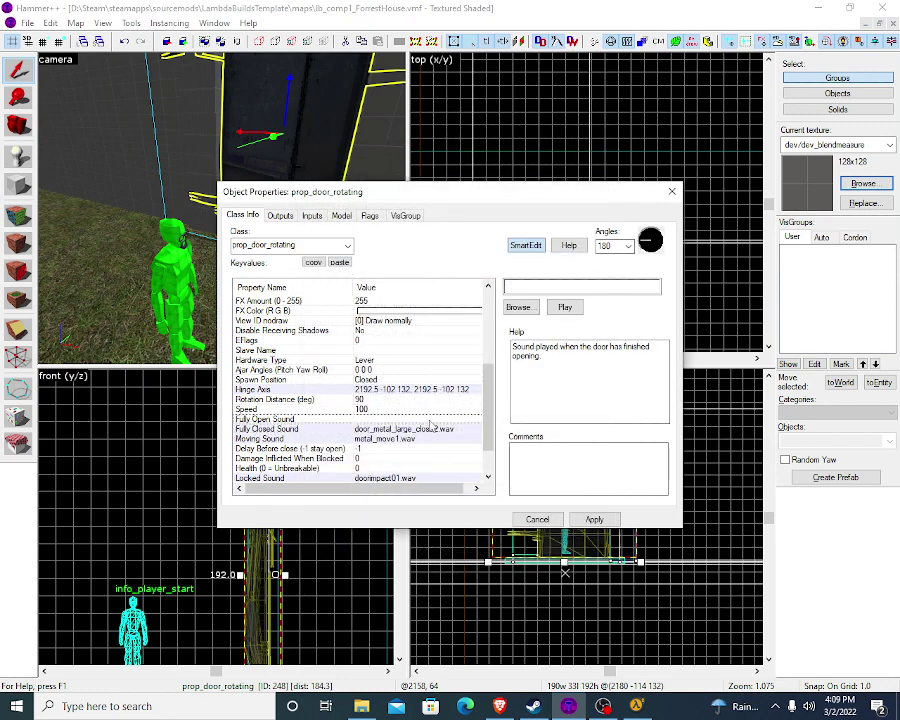
pyautogui.click(514, 304)
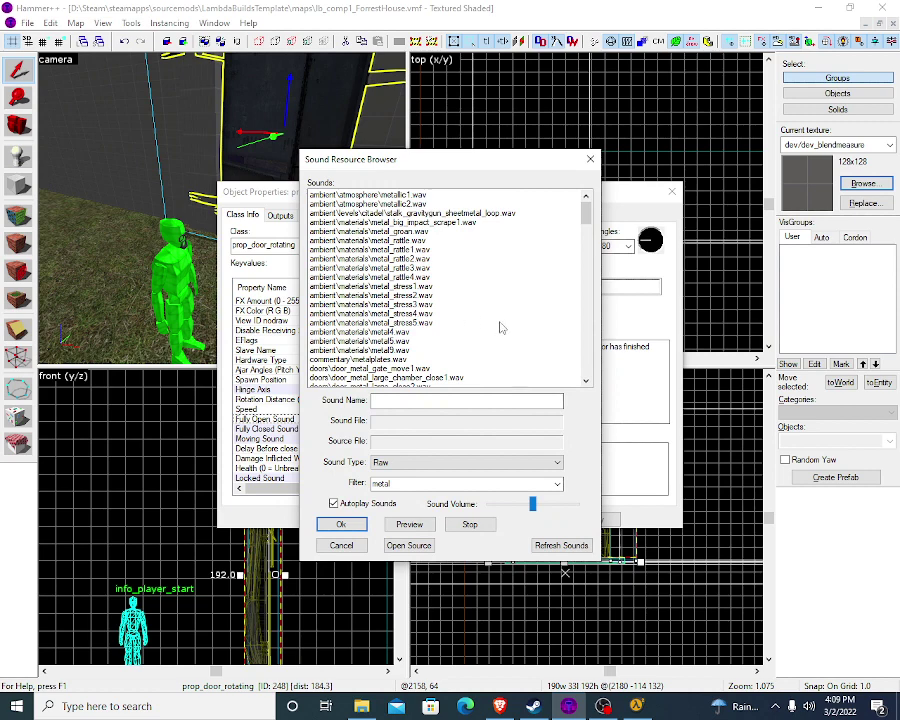
pyautogui.scroll(-2, 460, 340)
pyautogui.click(439, 342)
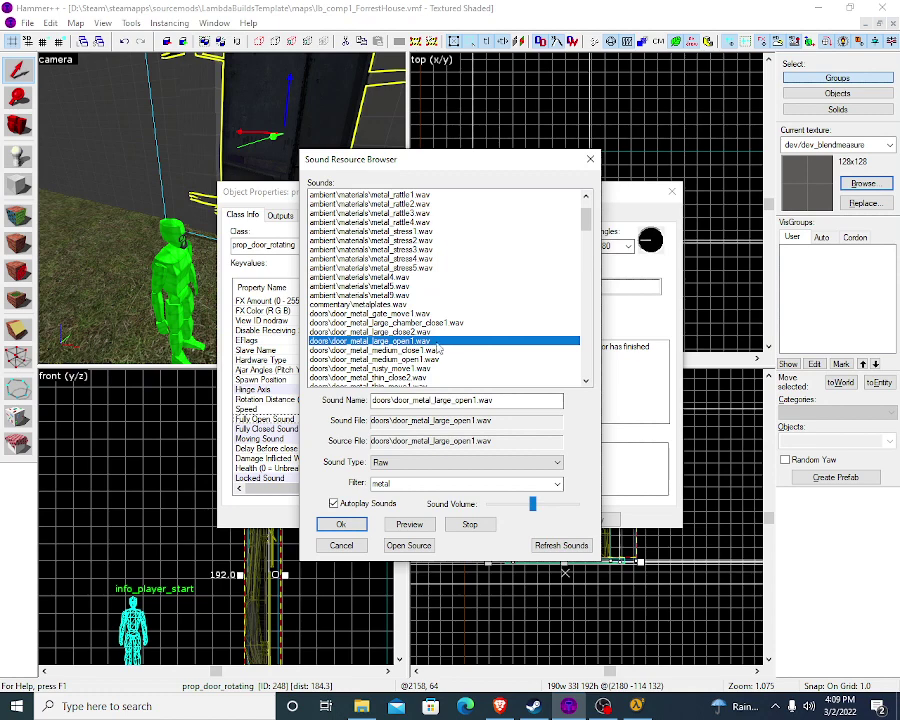
pyautogui.scroll(-1, 425, 348)
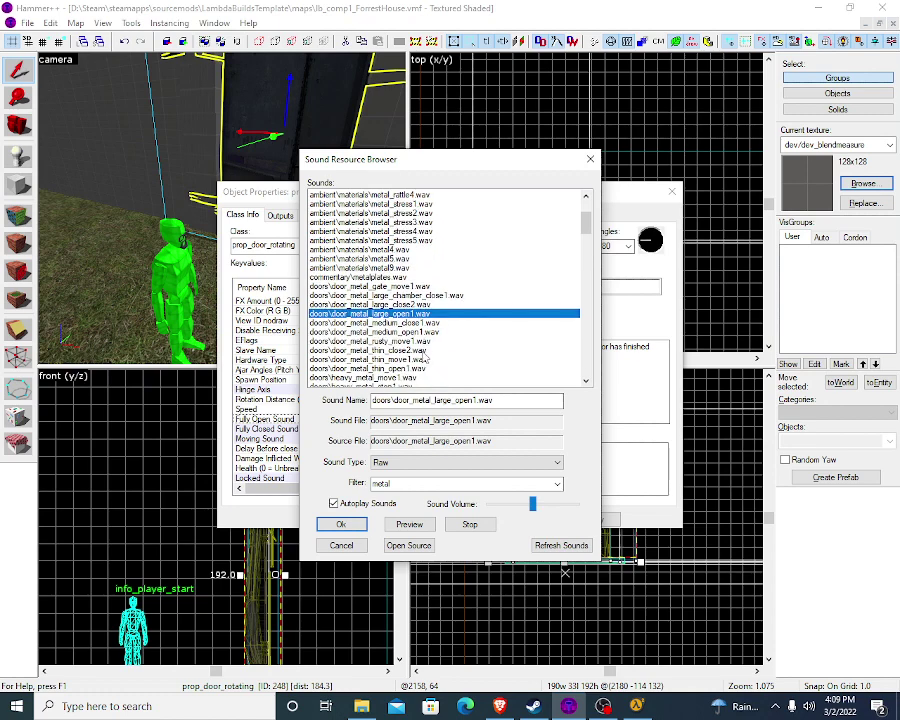
pyautogui.click(416, 369)
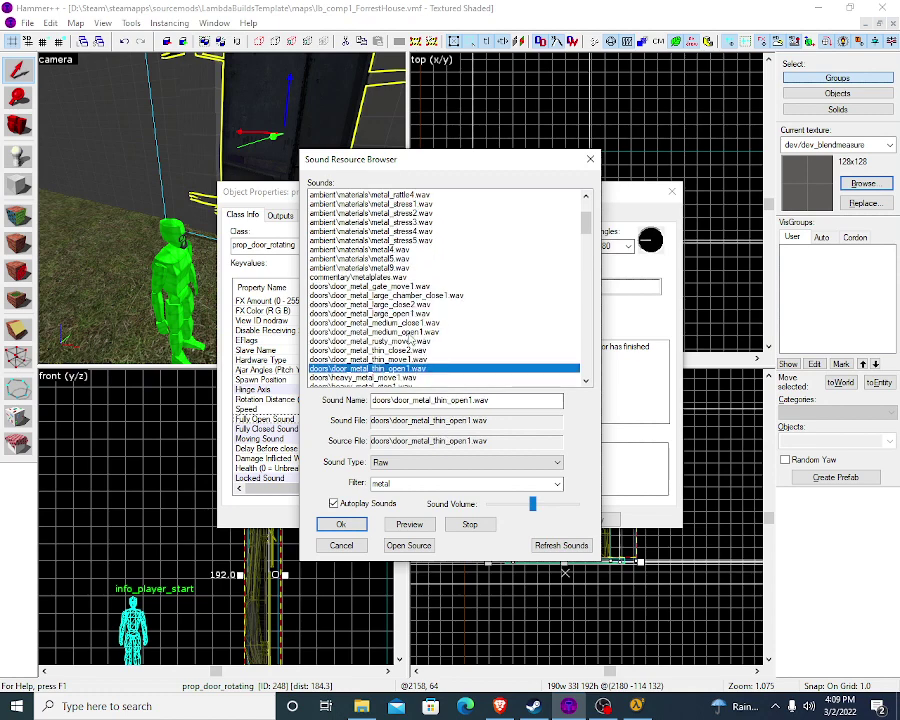
pyautogui.click(410, 331)
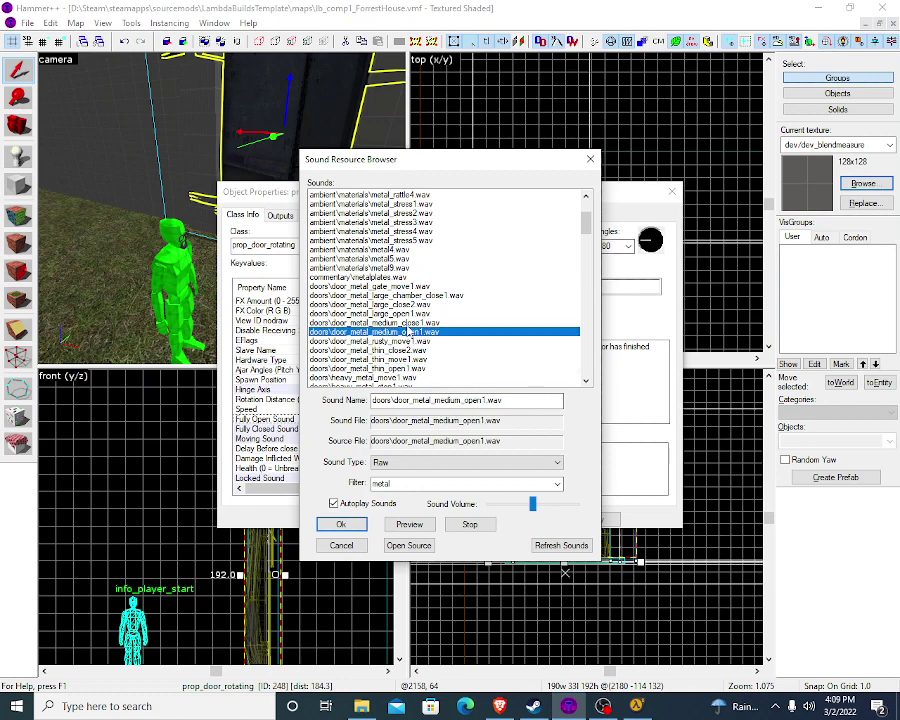
pyautogui.click(420, 314)
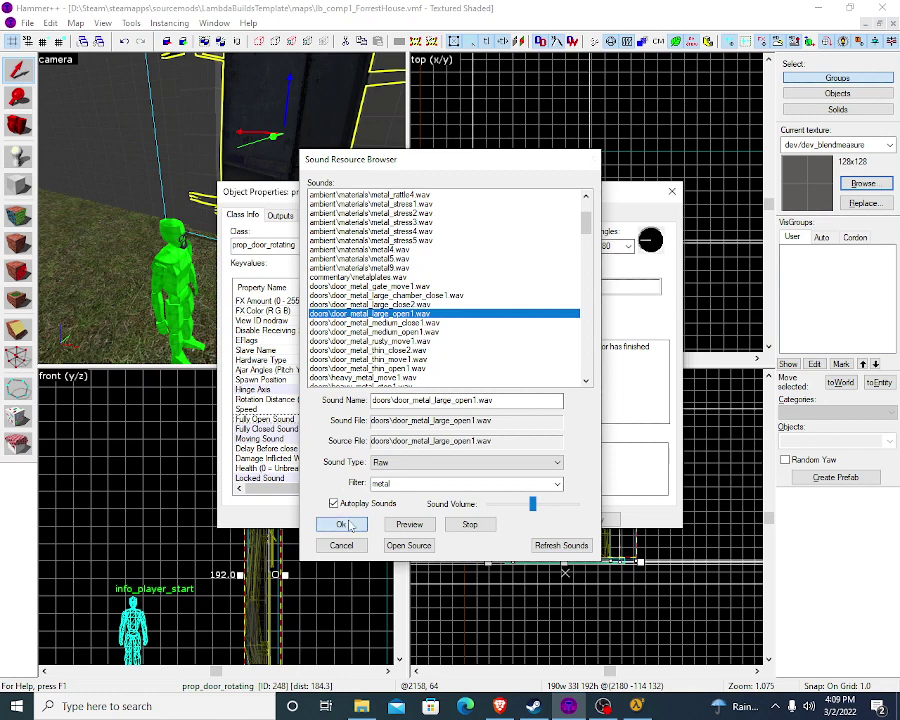
pyautogui.click(340, 524)
# Step: Set the door's Speed to 50, apply the change and close its properties
pyautogui.click(420, 409)
pyautogui.click(533, 285)
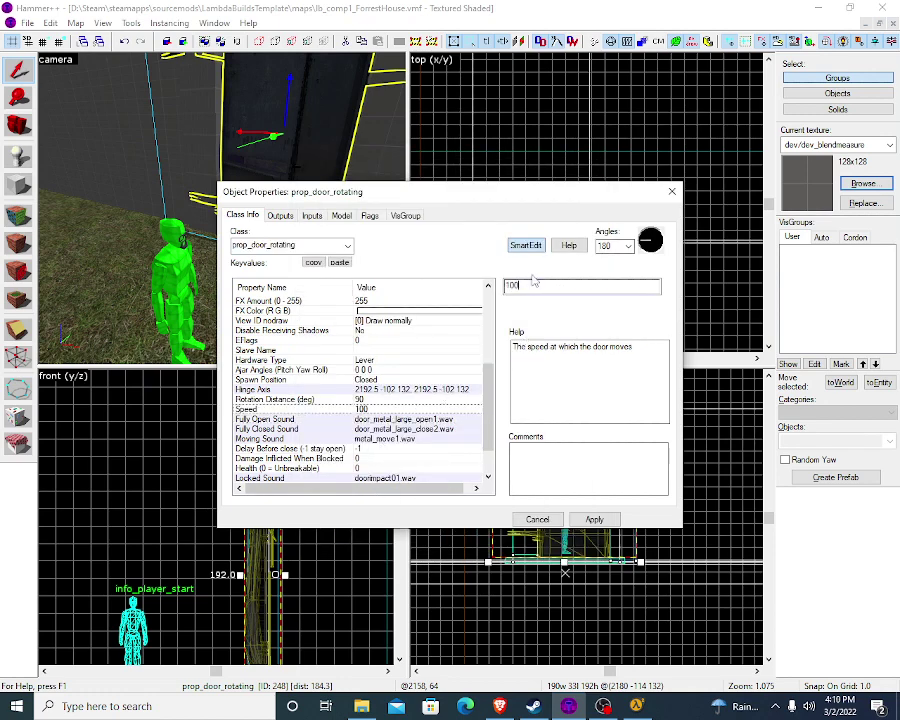
pyautogui.press('BackSpace')
pyautogui.press('BackSpace')
pyautogui.press('BackSpace')
pyautogui.write('50')
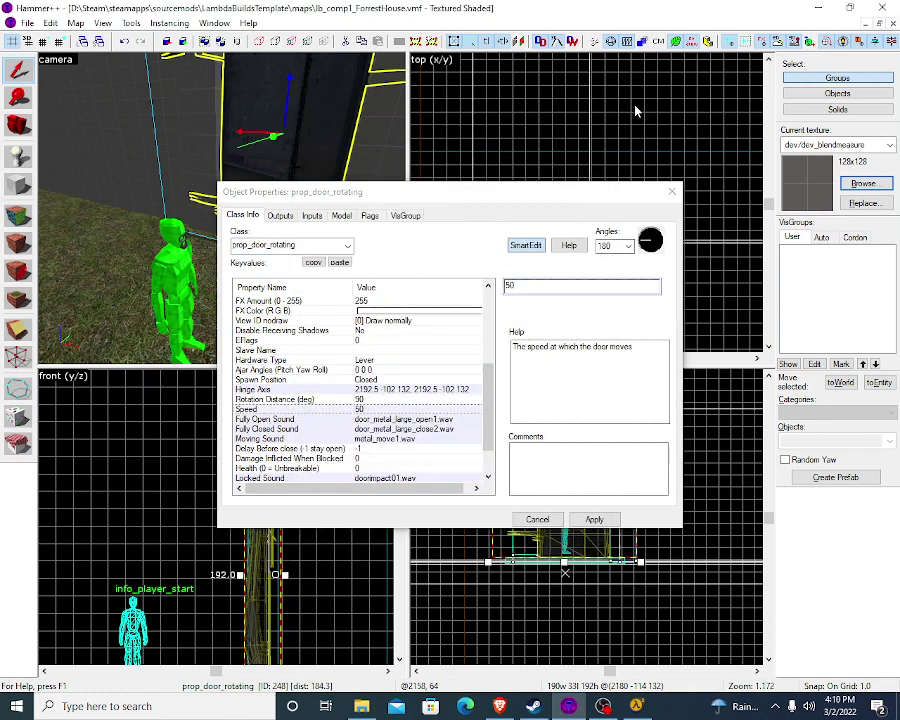
pyautogui.click(588, 521)
pyautogui.click(537, 519)
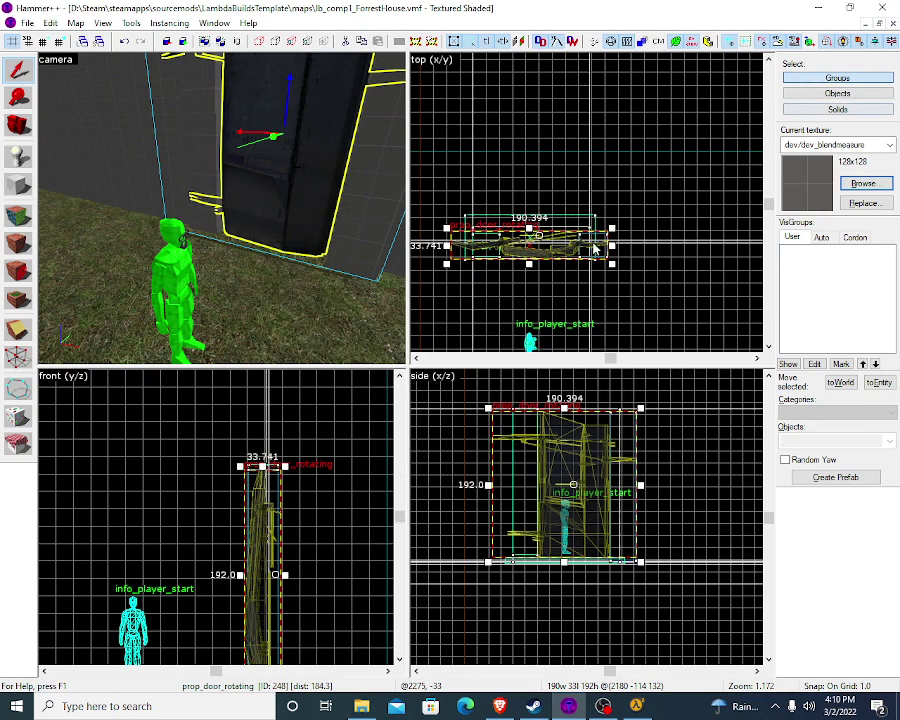
# Step: Create a block about 23 wide, 27 long and 192 units high against the wall beside the door
pyautogui.press('w')
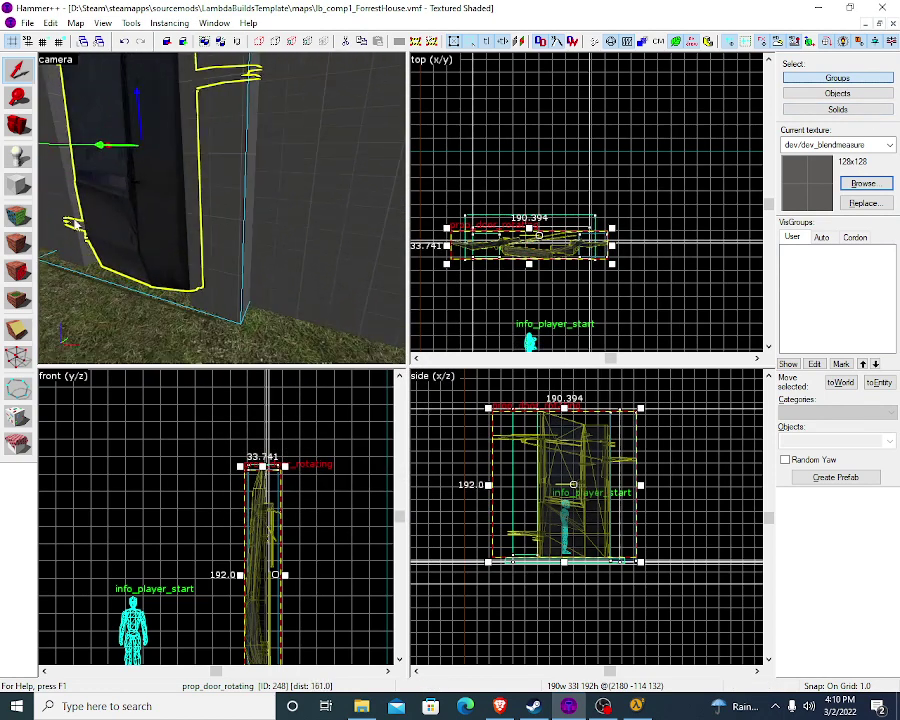
pyautogui.click(18, 185)
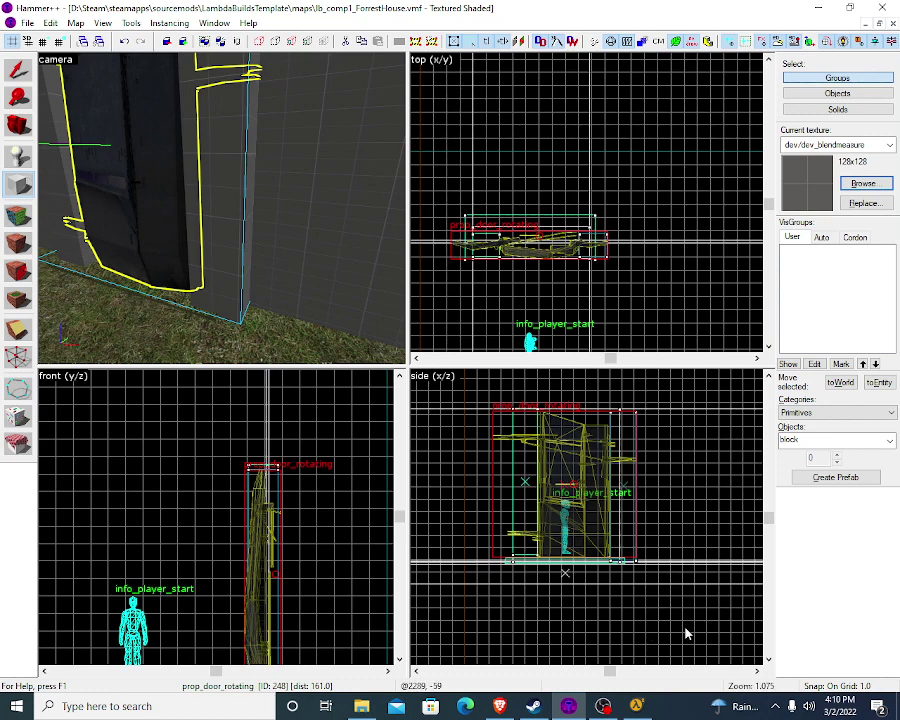
pyautogui.scroll(1, 599, 455)
pyautogui.scroll(-8, 315, 529)
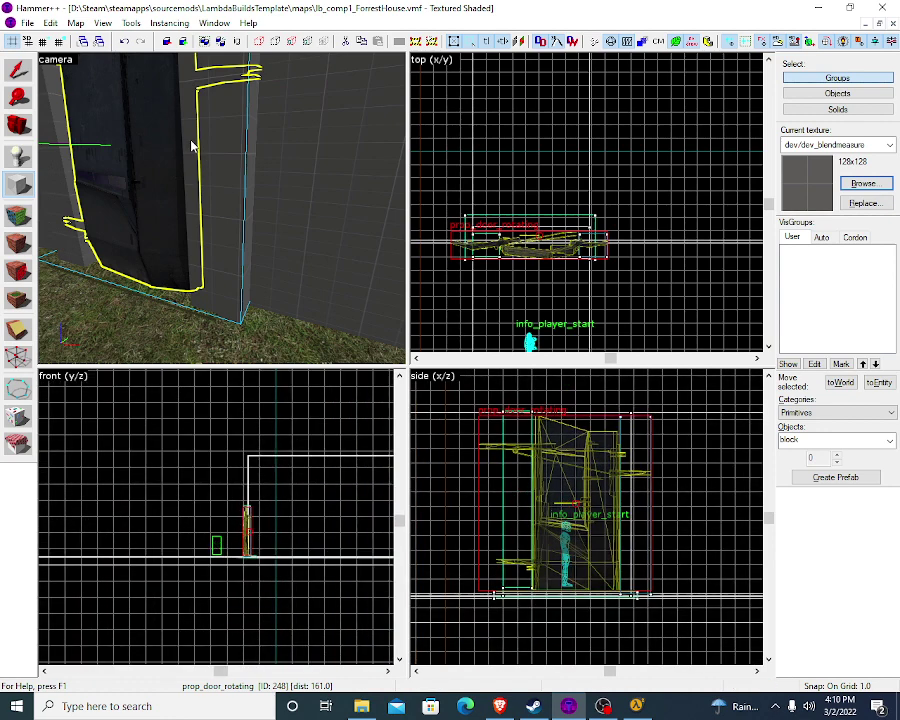
pyautogui.press('z')
pyautogui.press('s')
pyautogui.press('s')
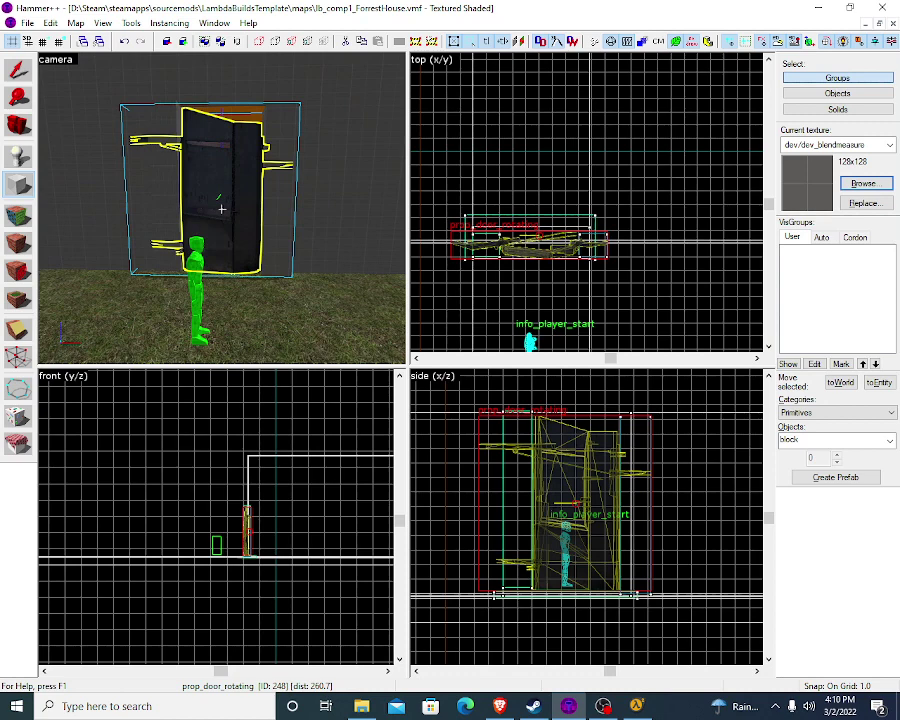
pyautogui.press('w')
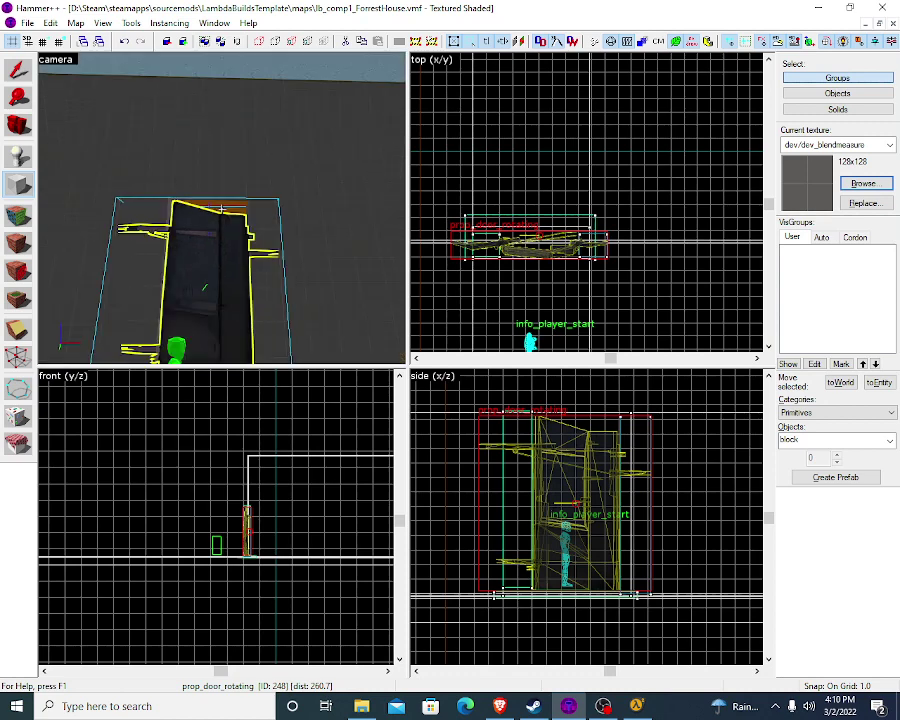
pyautogui.press('w')
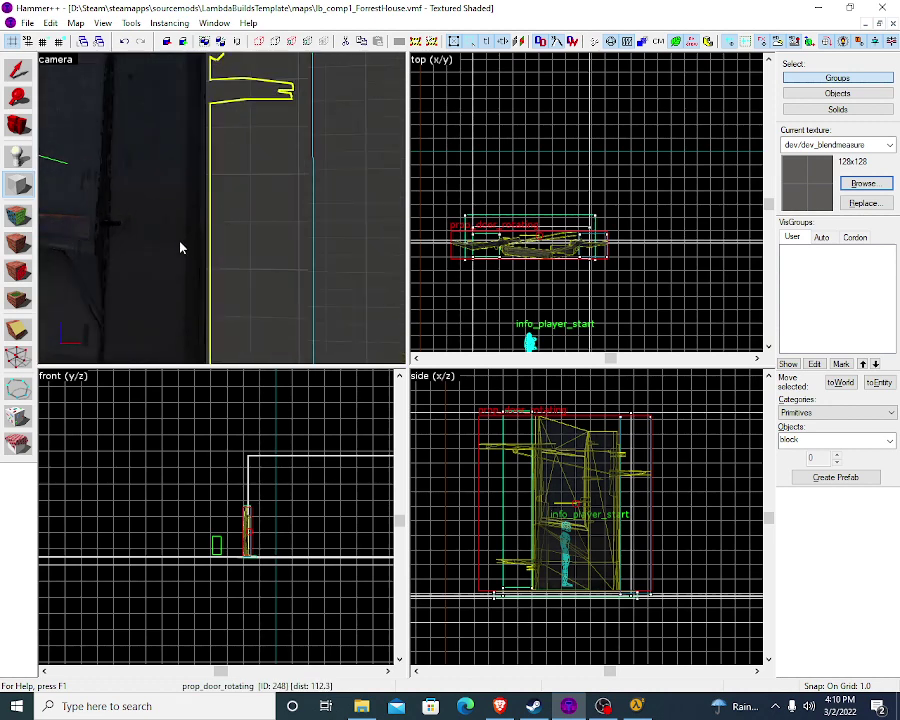
pyautogui.scroll(6, 266, 532)
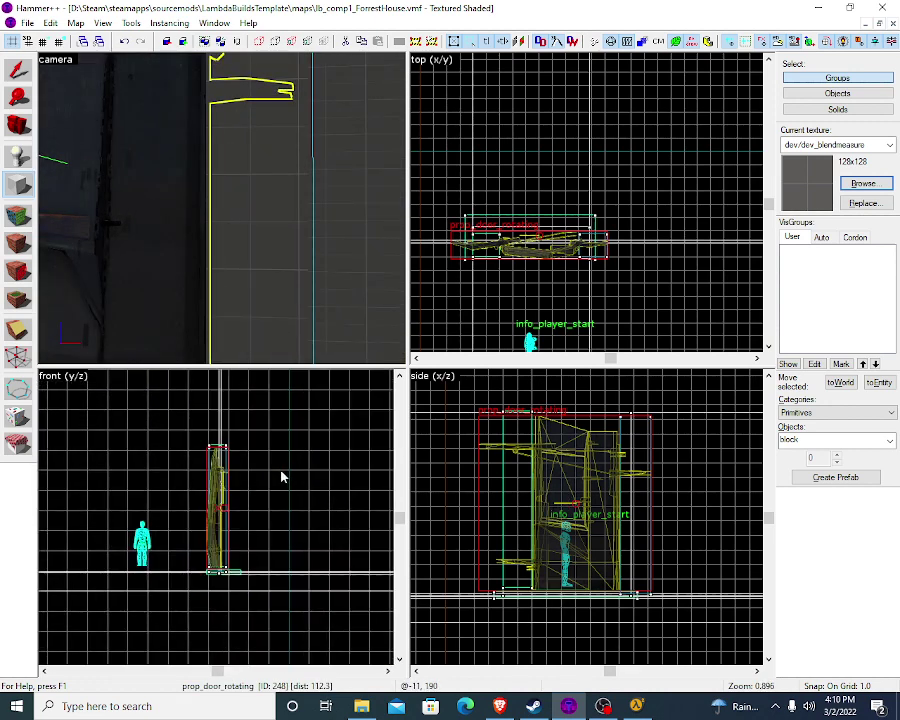
pyautogui.scroll(3, 610, 270)
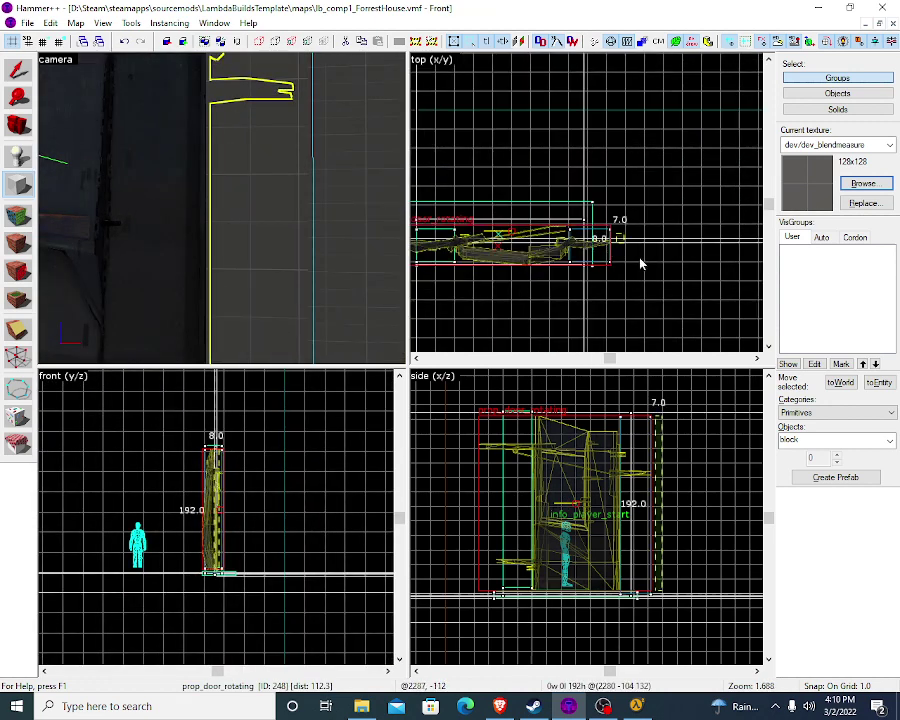
pyautogui.moveTo(611, 231); pyautogui.dragTo(646, 270)
pyautogui.press('z')
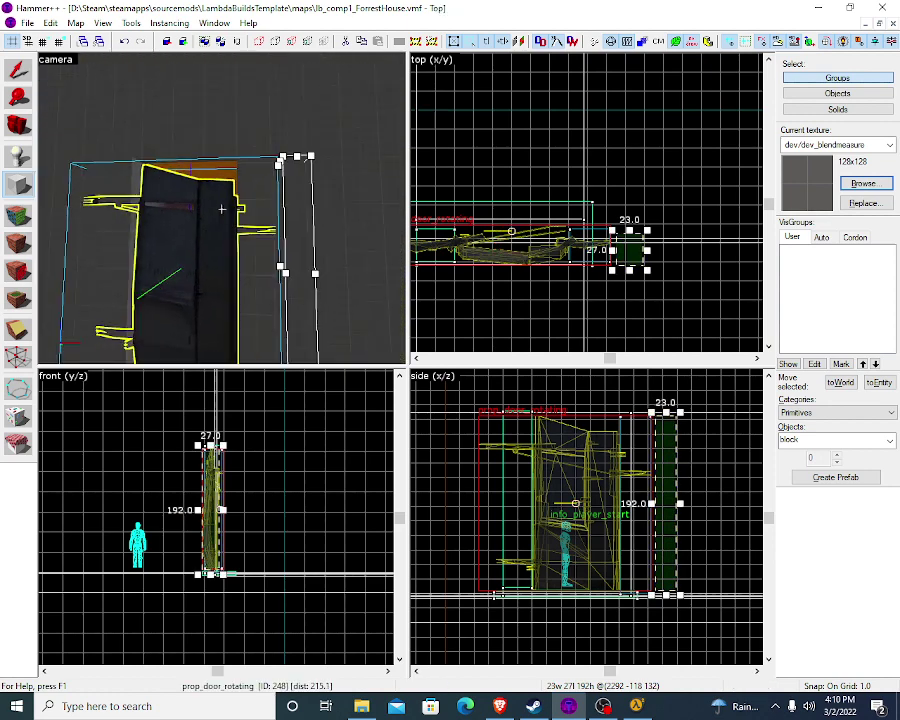
pyautogui.press('Return')
# Step: Shorten the new block to about 30 units high and move it against the filler wall piece at the door's mid-height
pyautogui.press('z')
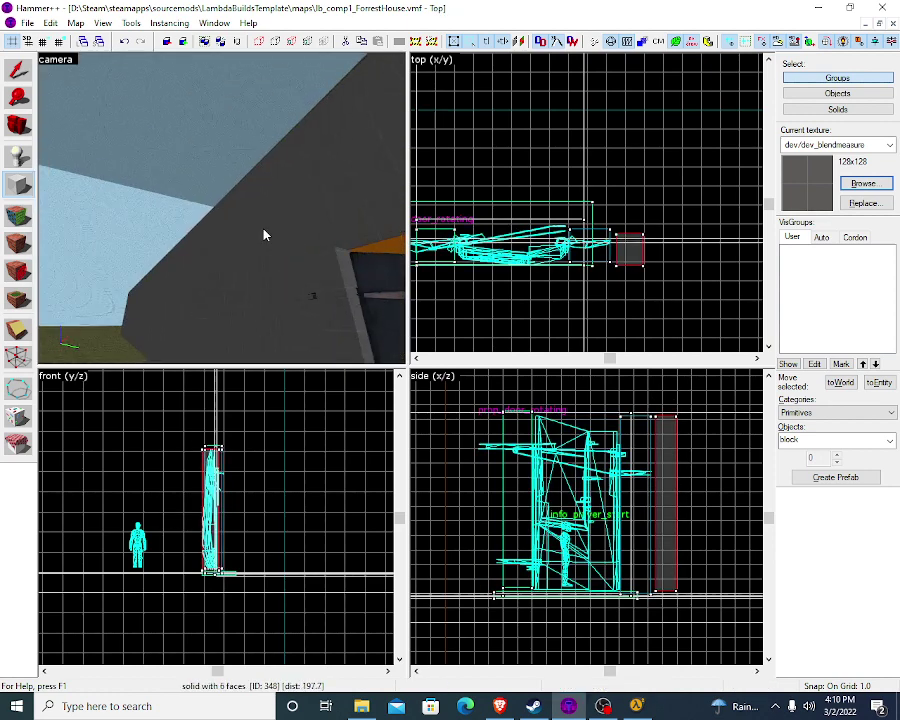
pyautogui.press('z')
pyautogui.press('z')
pyautogui.hotkey('shift', 's')
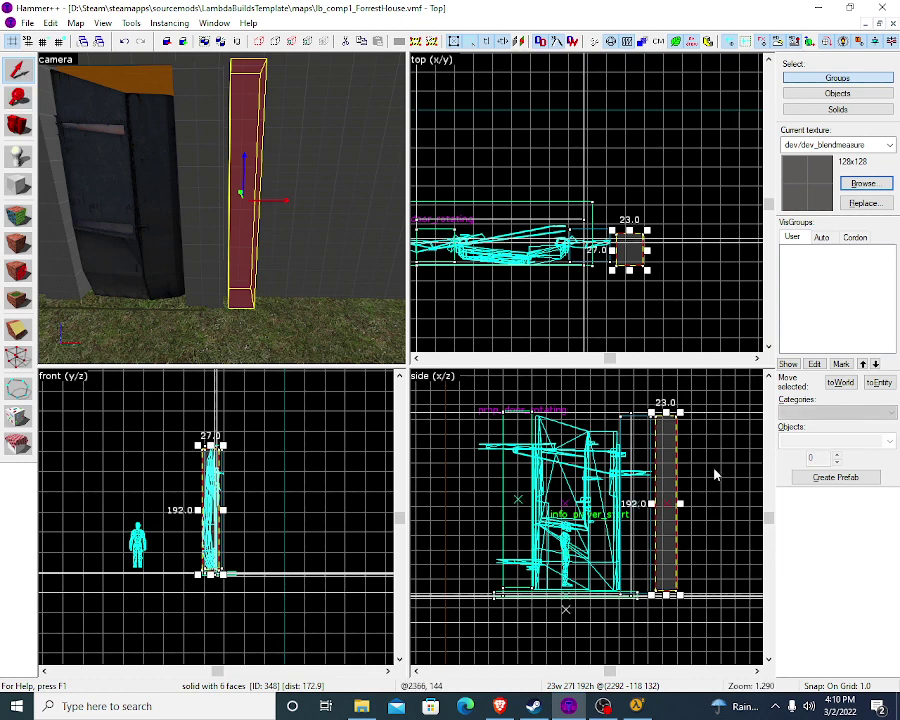
pyautogui.moveTo(665, 413); pyautogui.dragTo(652, 495)
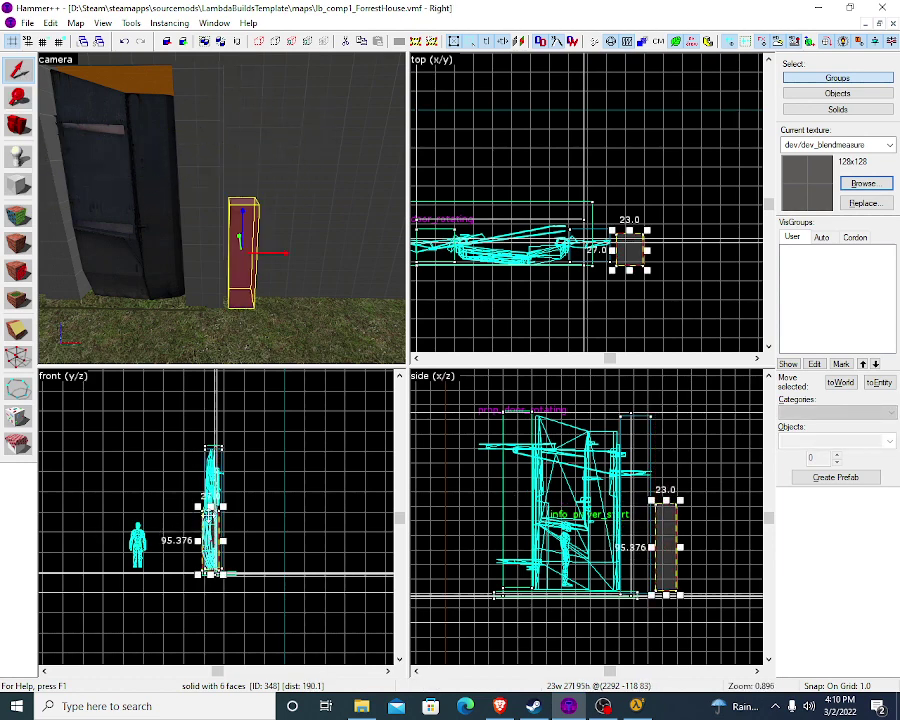
pyautogui.click(641, 522)
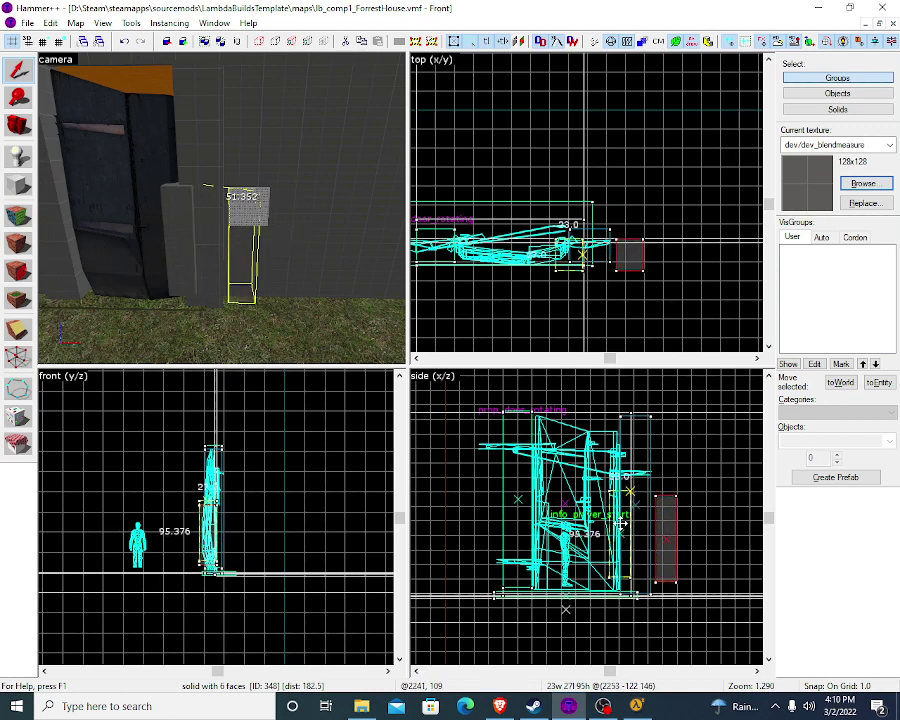
pyautogui.moveTo(665, 522); pyautogui.dragTo(636, 518)
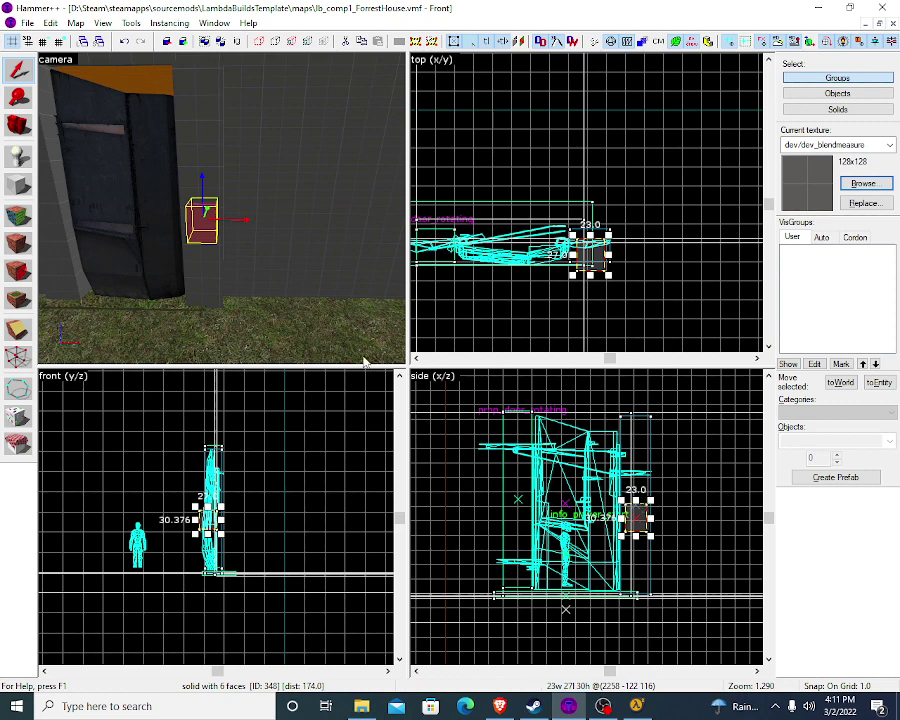
pyautogui.press('w')
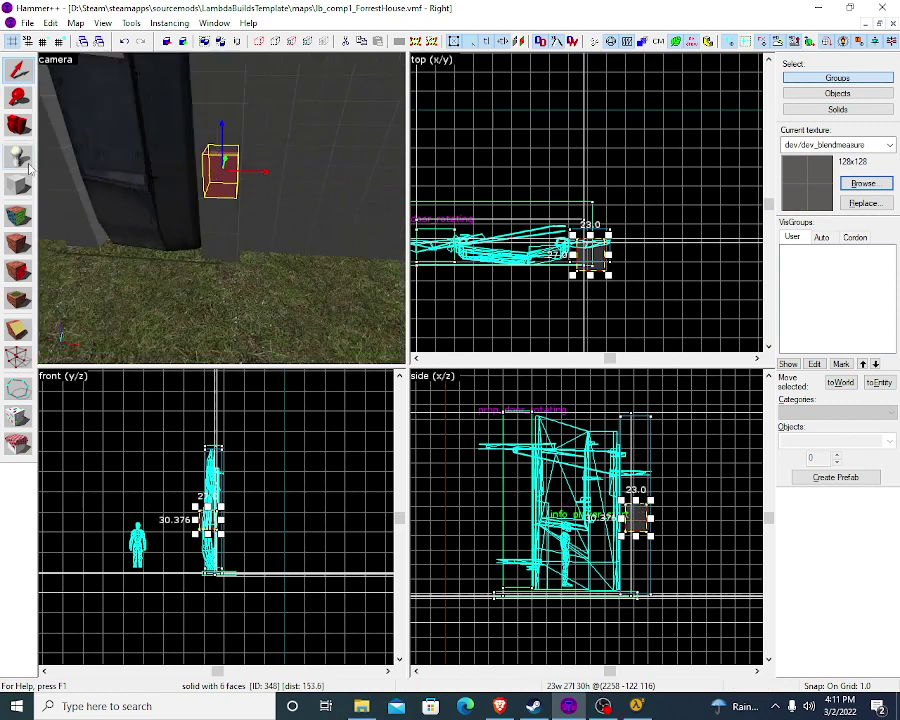
# Step: Place a point entity on the grass in front of the small block and open its class for editing
pyautogui.click(18, 157)
pyautogui.click(280, 306)
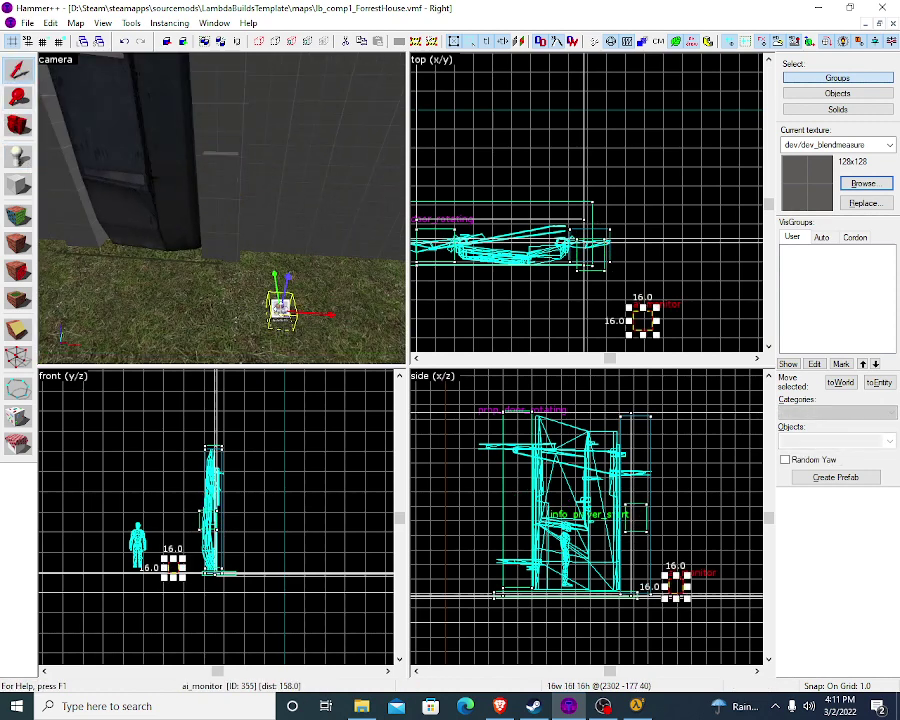
pyautogui.hotkey('alt', 'Return')
pyautogui.click(347, 246)
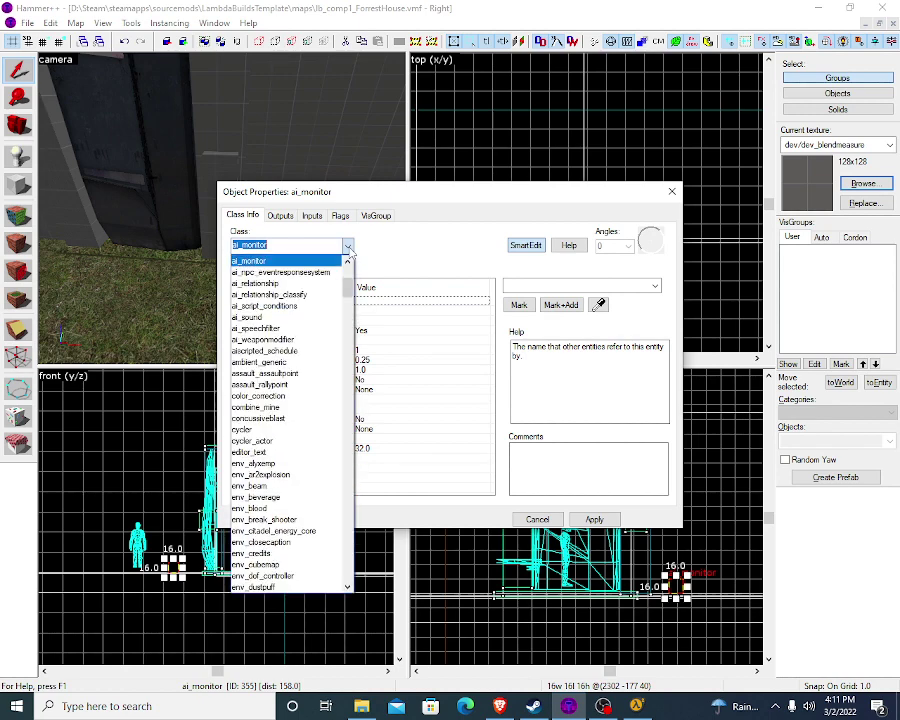
pyautogui.press('BackSpace')
pyautogui.write('phy')
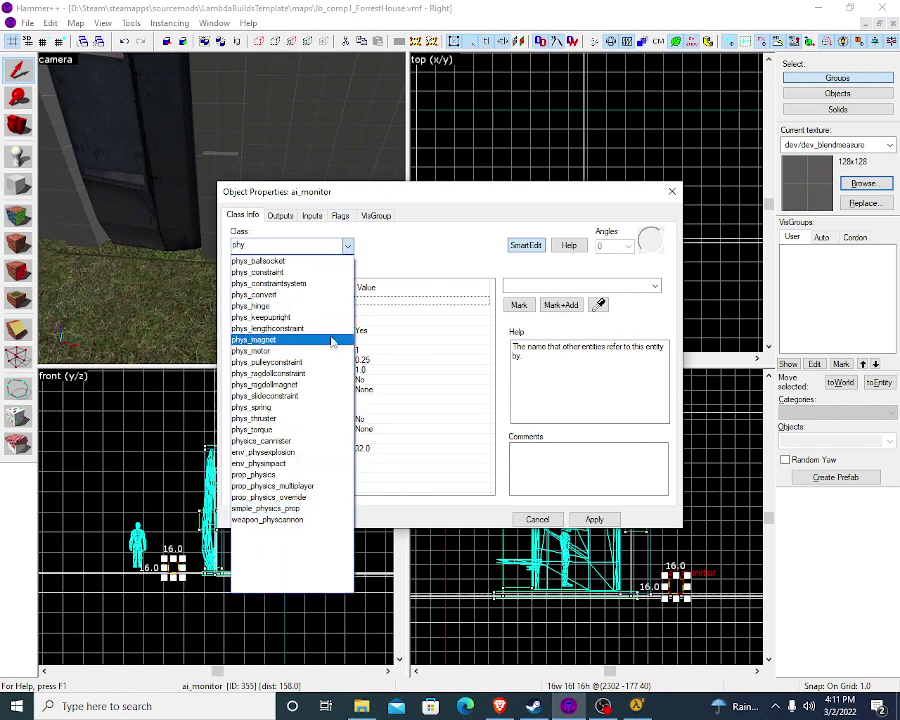
pyautogui.press('BackSpace')
pyautogui.press('BackSpace')
pyautogui.press('BackSpace')
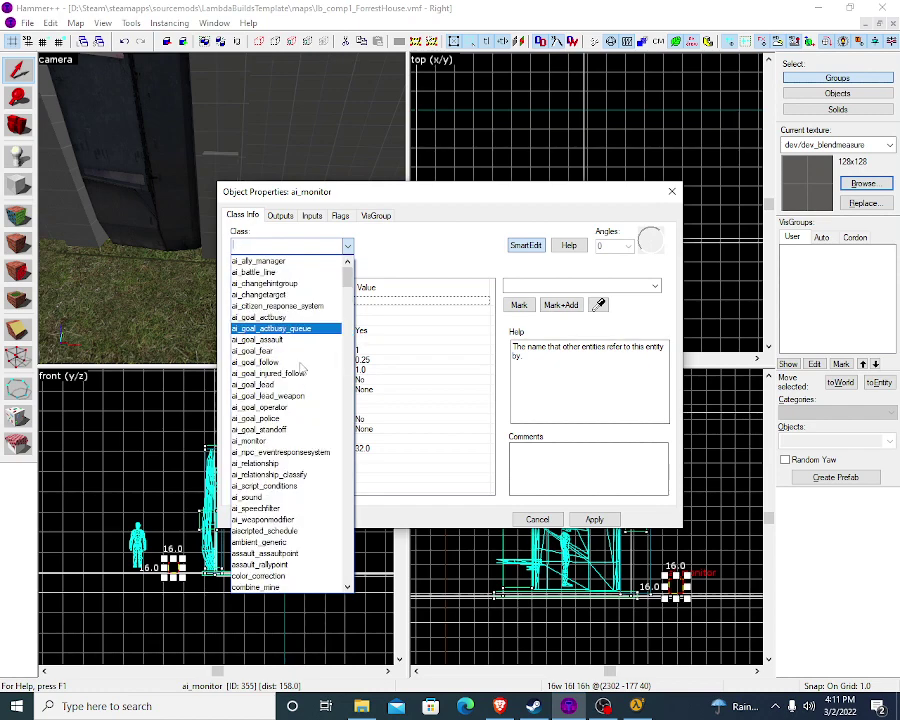
# Step: Set the new entity's class to prop_dynamic and apply it
pyautogui.write('prop')
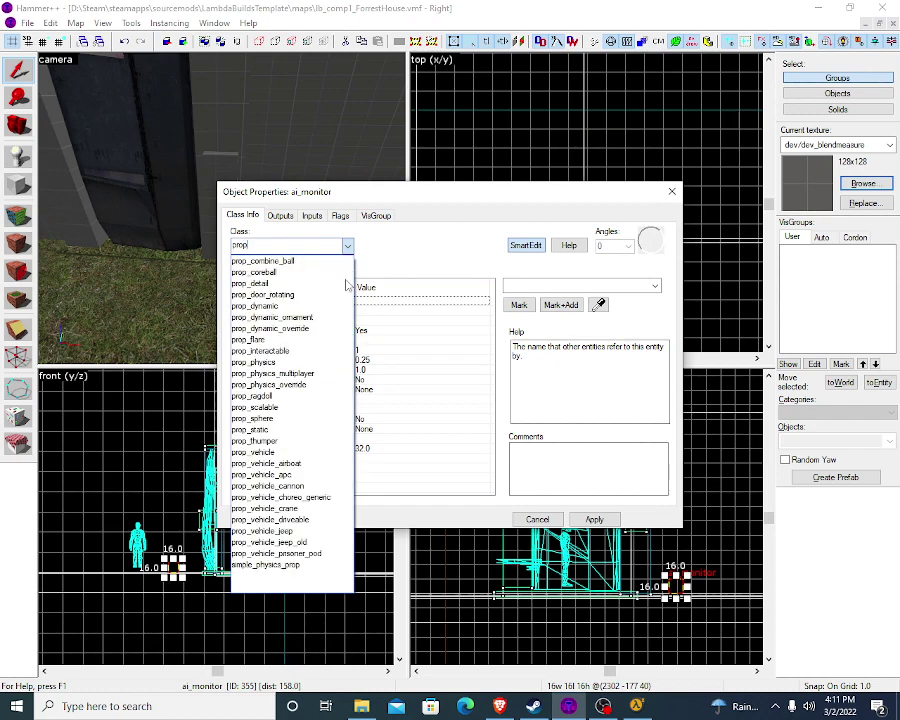
pyautogui.press('Return')
pyautogui.press('Down')
pyautogui.press('Down')
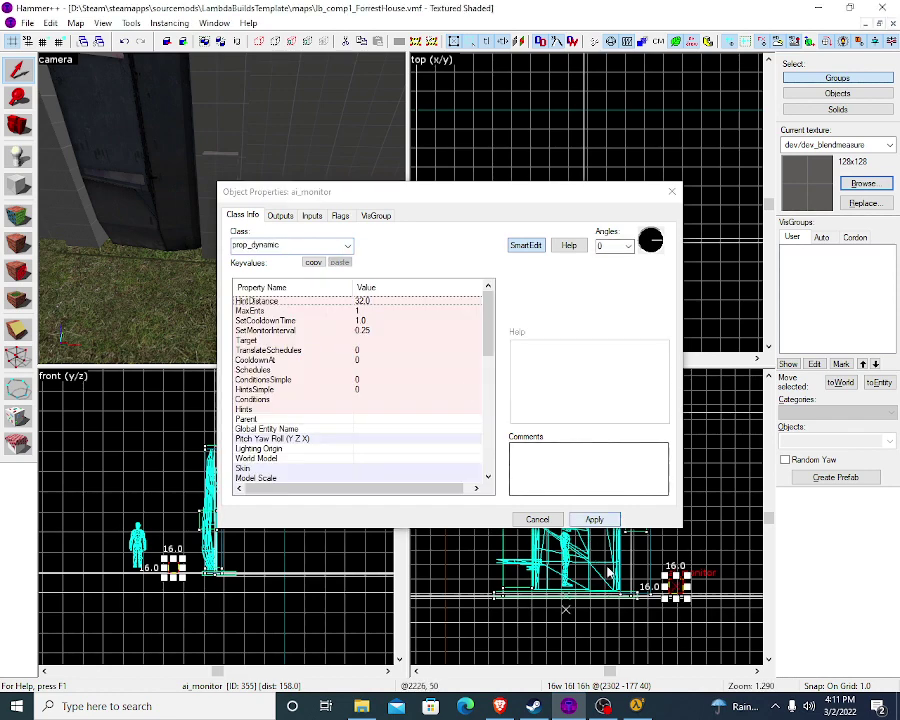
pyautogui.click(593, 518)
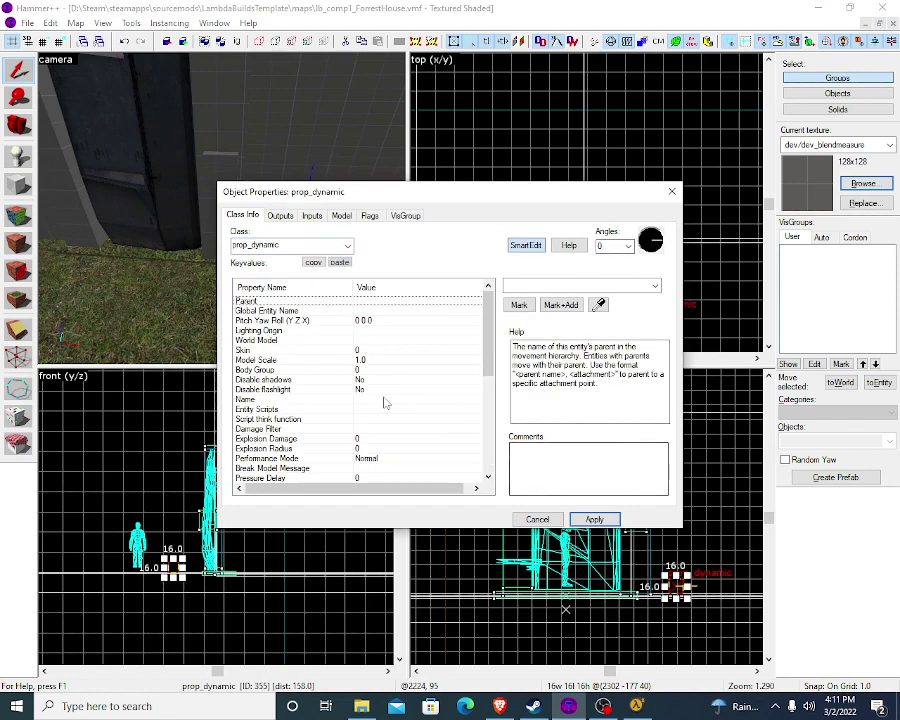
# Step: Browse for the prop's World Model, filter the models by "button" and choose combinebutton.mdl
pyautogui.click(280, 340)
pyautogui.click(518, 306)
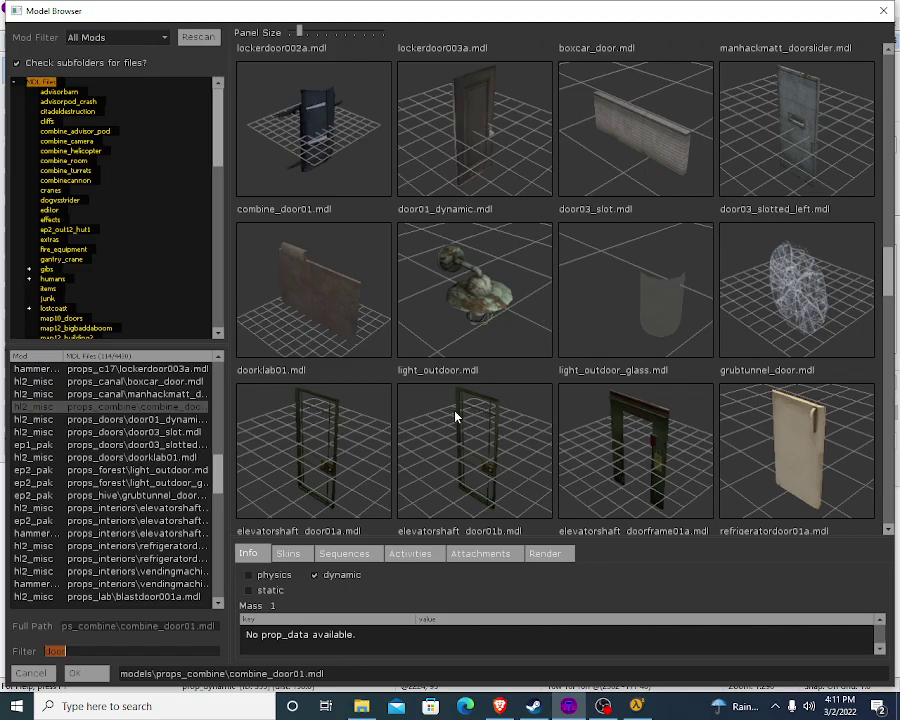
pyautogui.write('button')
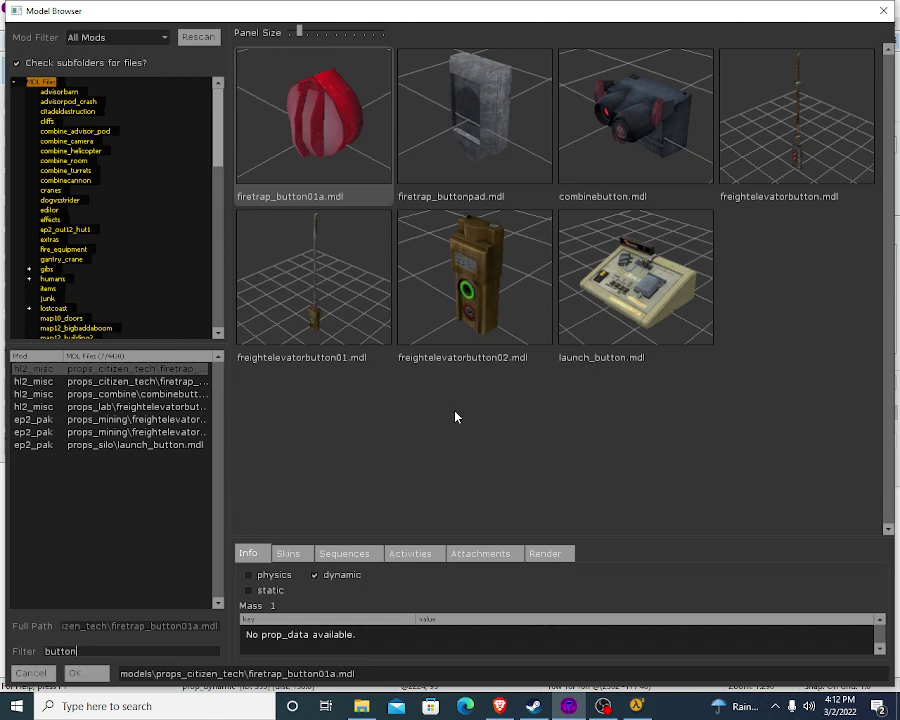
pyautogui.click(631, 100)
pyautogui.doubleClick(631, 100)
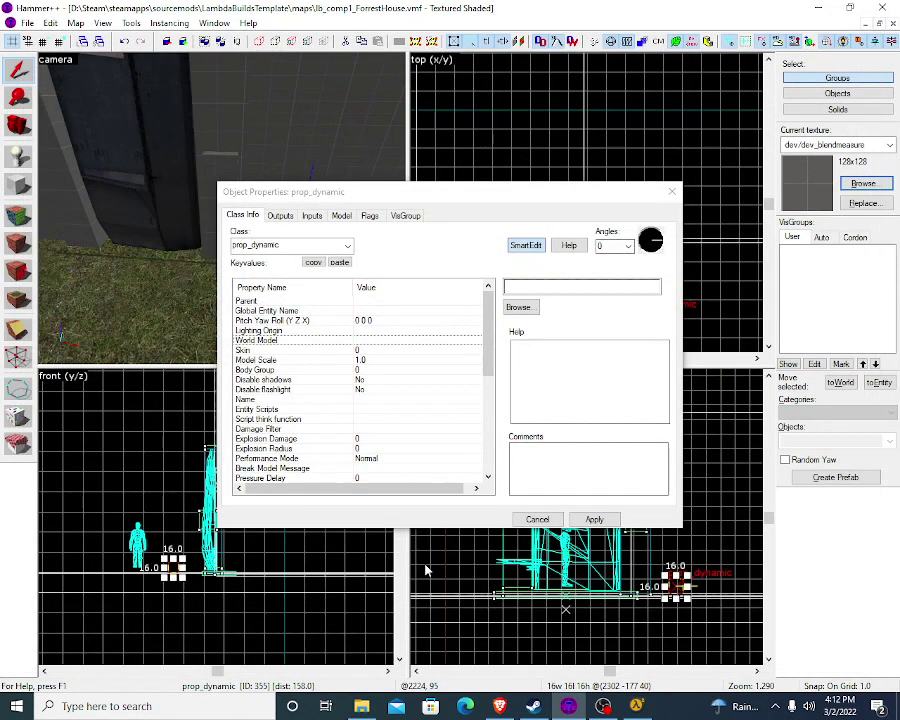
# Step: Apply the Combine button prop's properties and raise the prop to the small block's height, in line with the block beside the door
pyautogui.click(594, 519)
pyautogui.click(522, 517)
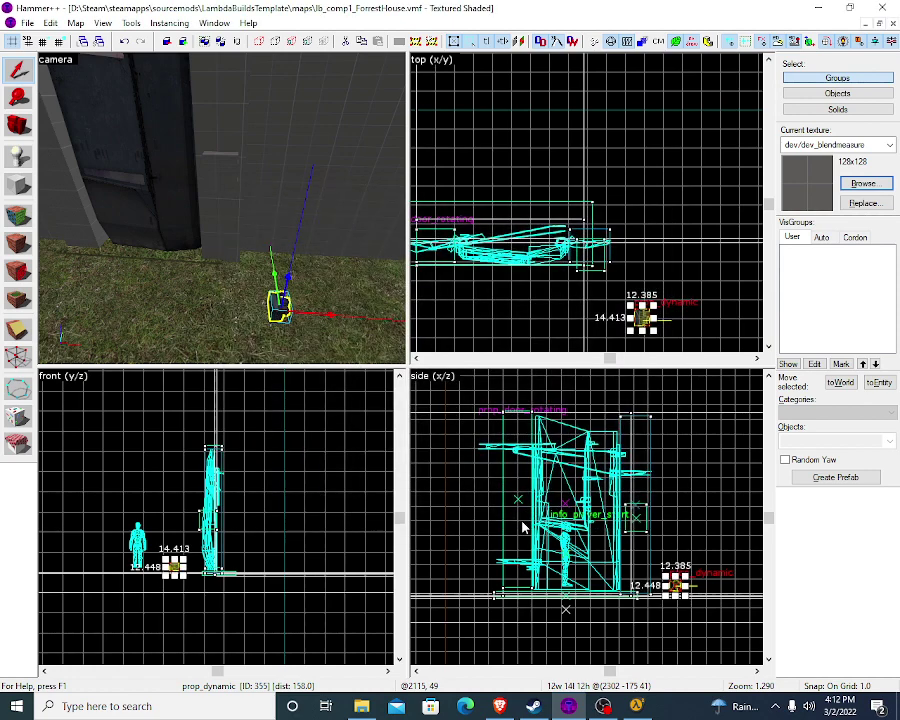
pyautogui.scroll(5, 660, 585)
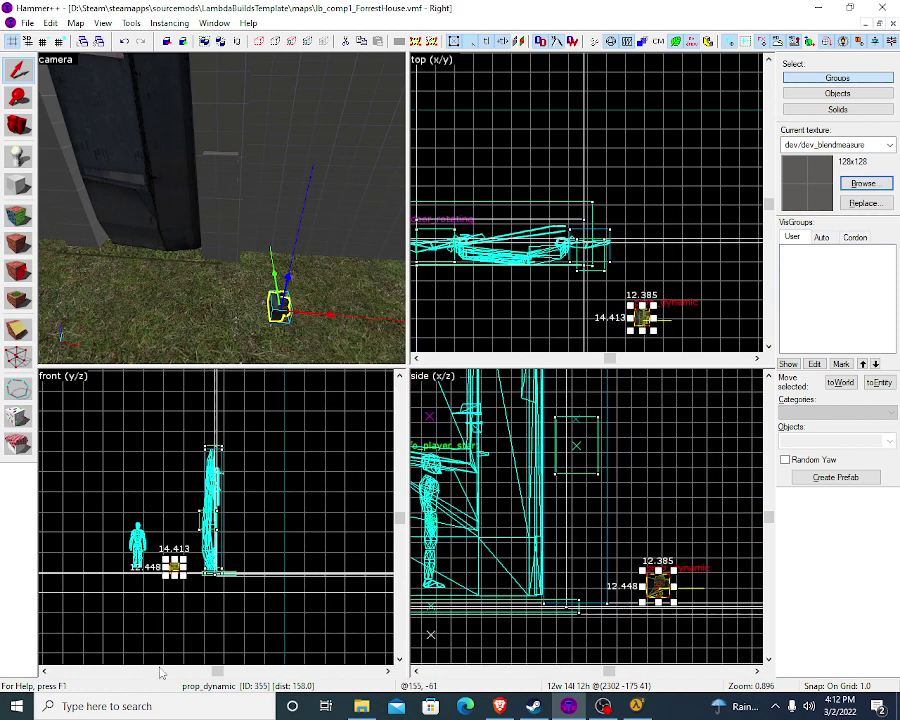
pyautogui.scroll(2, 185, 583)
pyautogui.moveTo(656, 585)
pyautogui.keyDown('shift'); pyautogui.mouseDown()
pyautogui.moveTo(575, 457)
pyautogui.moveTo(573, 432)
pyautogui.mouseUp(); pyautogui.keyUp('shift')
pyautogui.scroll(2, 160, 488)
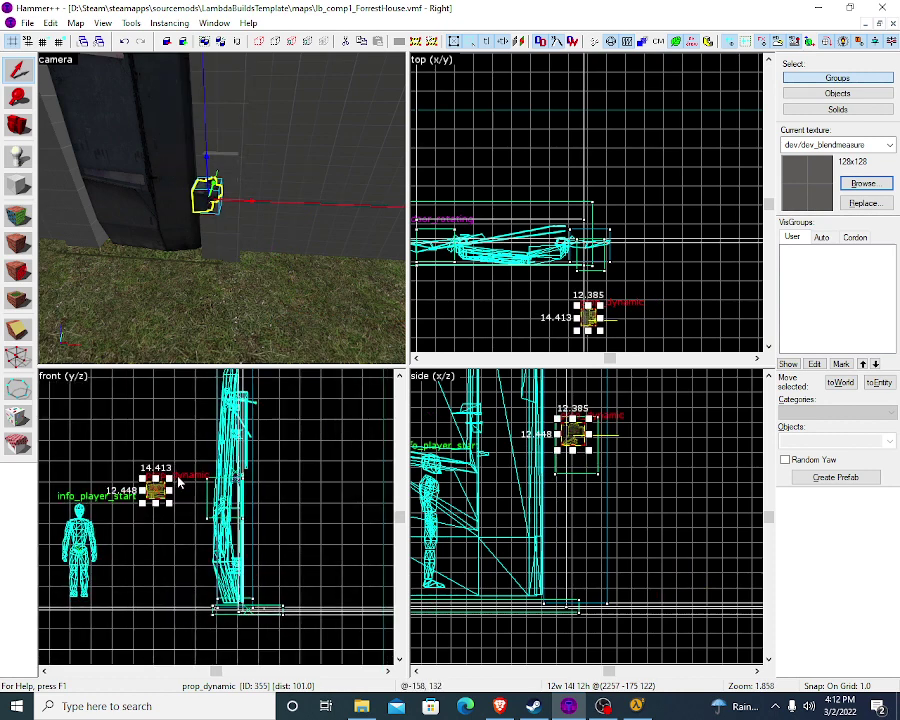
# Step: Move the button prop closer to the small block and rotate it 90° clockwise in plan to face away from the wall
pyautogui.moveTo(160, 488)
pyautogui.keyDown('shift'); pyautogui.mouseDown()
pyautogui.moveTo(226, 487)
pyautogui.moveTo(185, 487)
pyautogui.mouseUp(); pyautogui.keyUp('shift')
pyautogui.scroll(2, 608, 300)
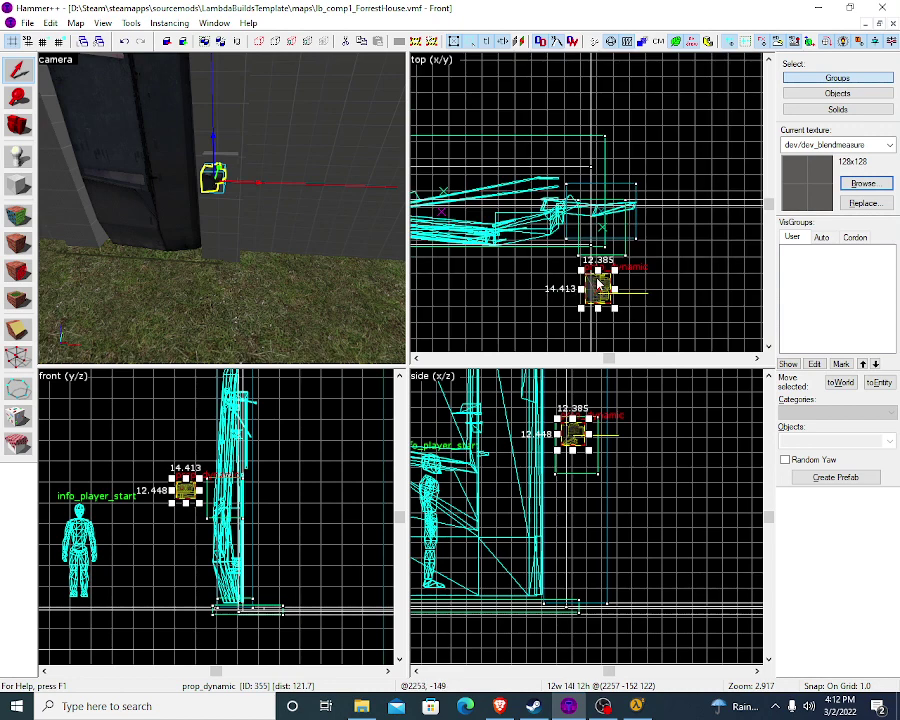
pyautogui.moveTo(613, 268); pyautogui.dragTo(666, 320)
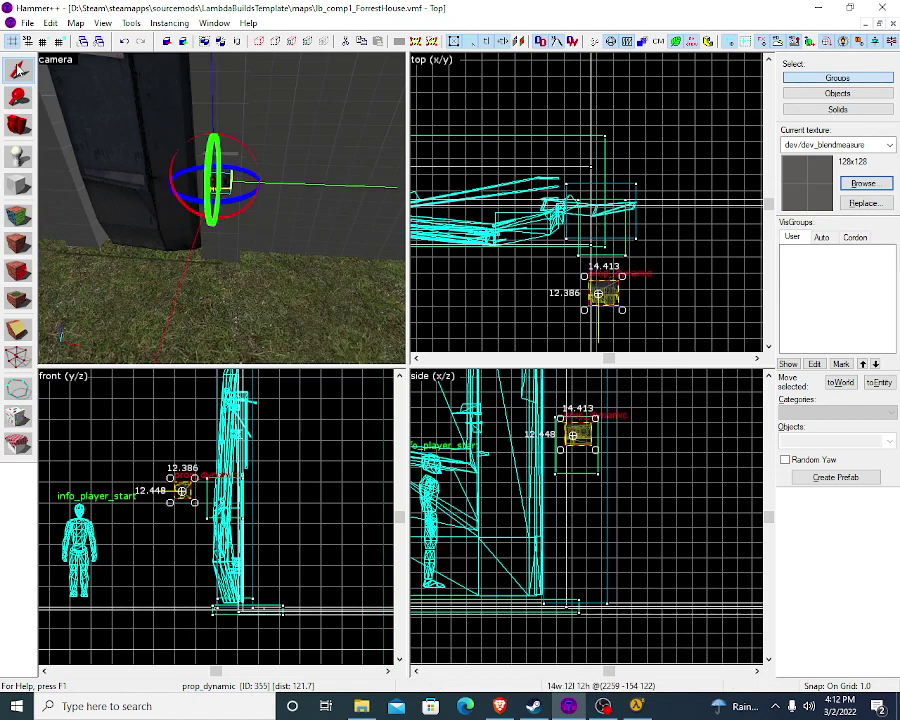
# Step: Browse the textures, filter them by "tool" and choose tools/toolstrigger as the current texture
pyautogui.click(864, 183)
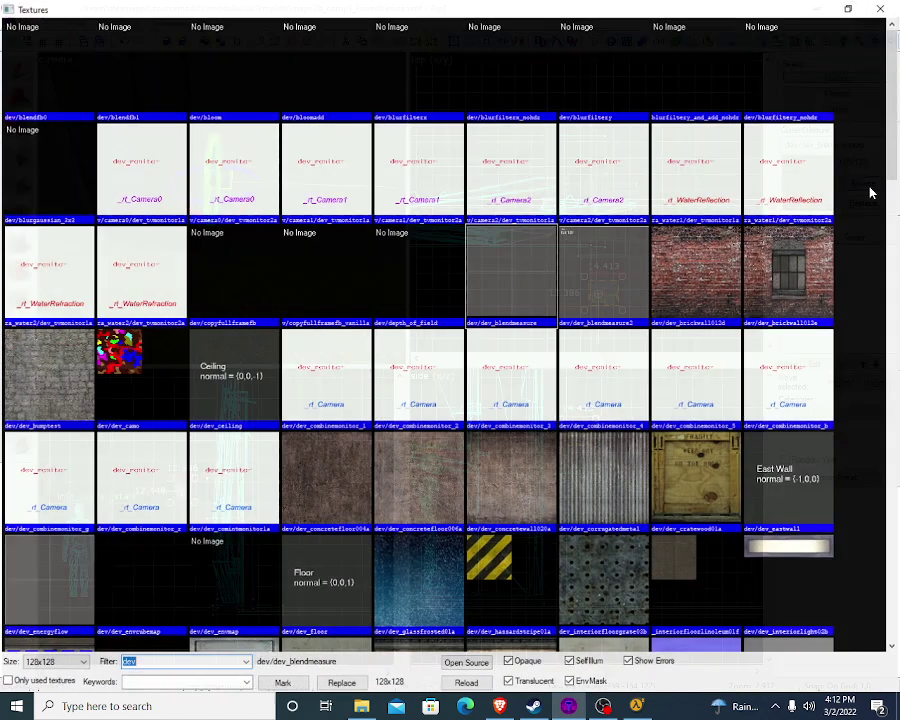
pyautogui.write('button')
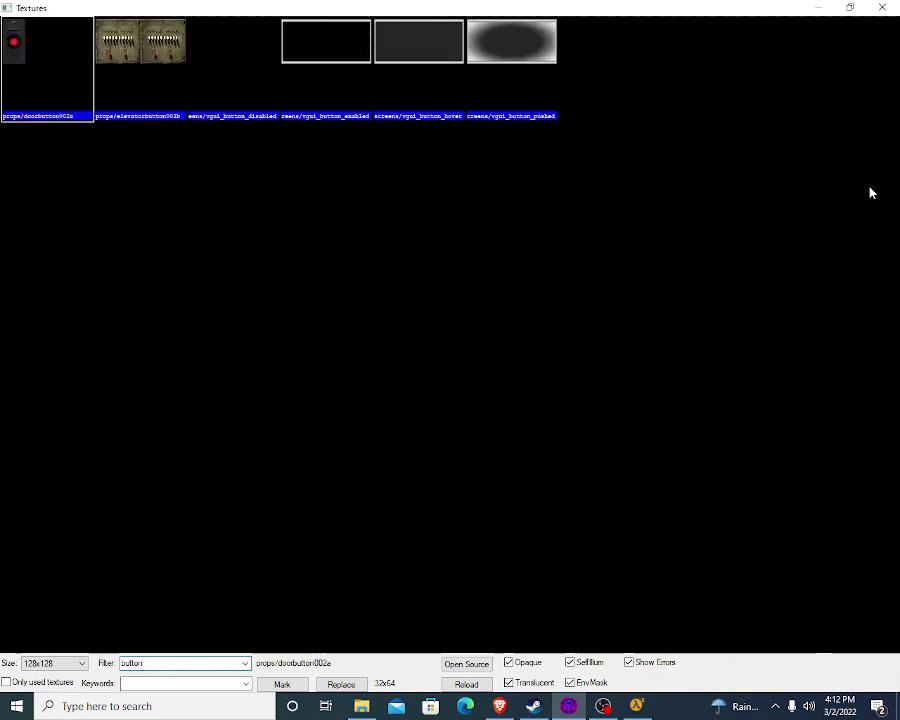
pyautogui.press('BackSpace')
pyautogui.press('BackSpace')
pyautogui.press('BackSpace')
pyautogui.press('BackSpace')
pyautogui.press('BackSpace')
pyautogui.write('to')
pyautogui.press('BackSpace')
pyautogui.press('BackSpace')
pyautogui.press('BackSpace')
pyautogui.write('tool')
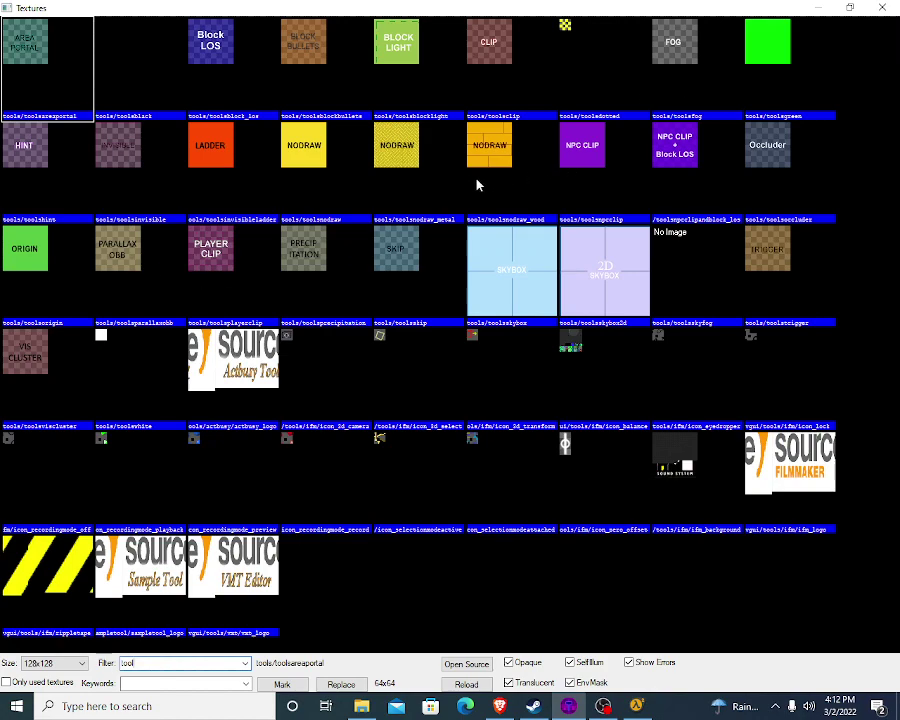
pyautogui.doubleClick(818, 264)
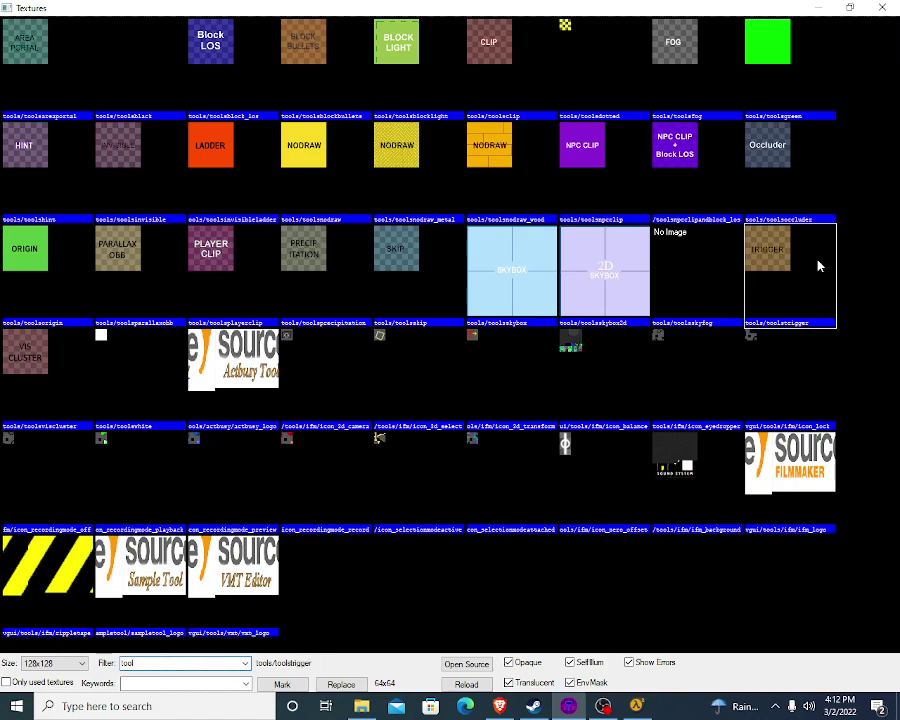
# Step: Create a trigger-textured block about 23 units wide, 12 deep and 29 high around the button prop
pyautogui.click(18, 185)
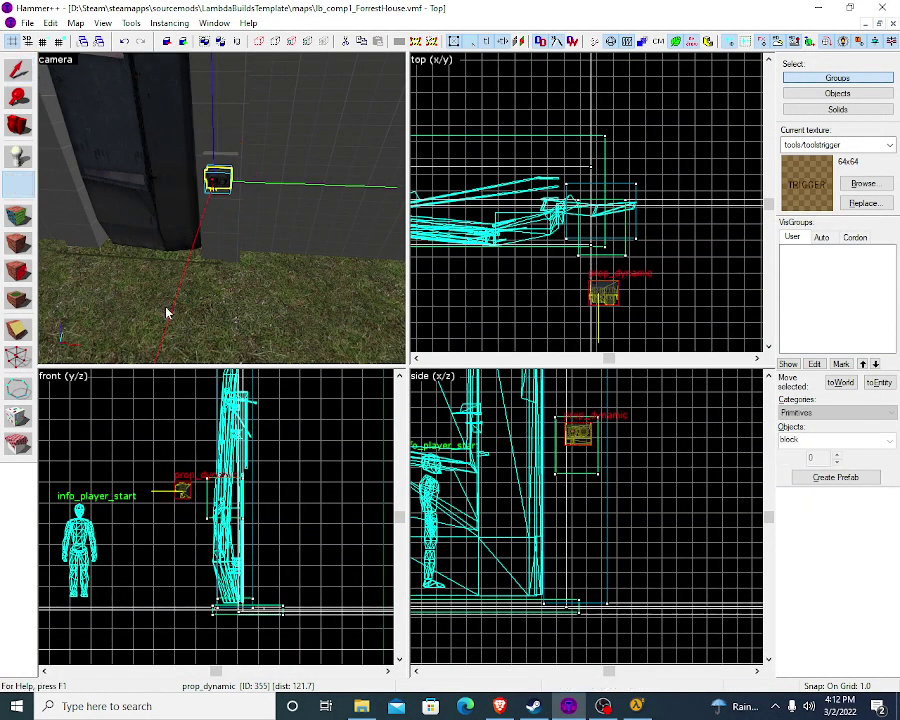
pyautogui.scroll(3, 560, 470)
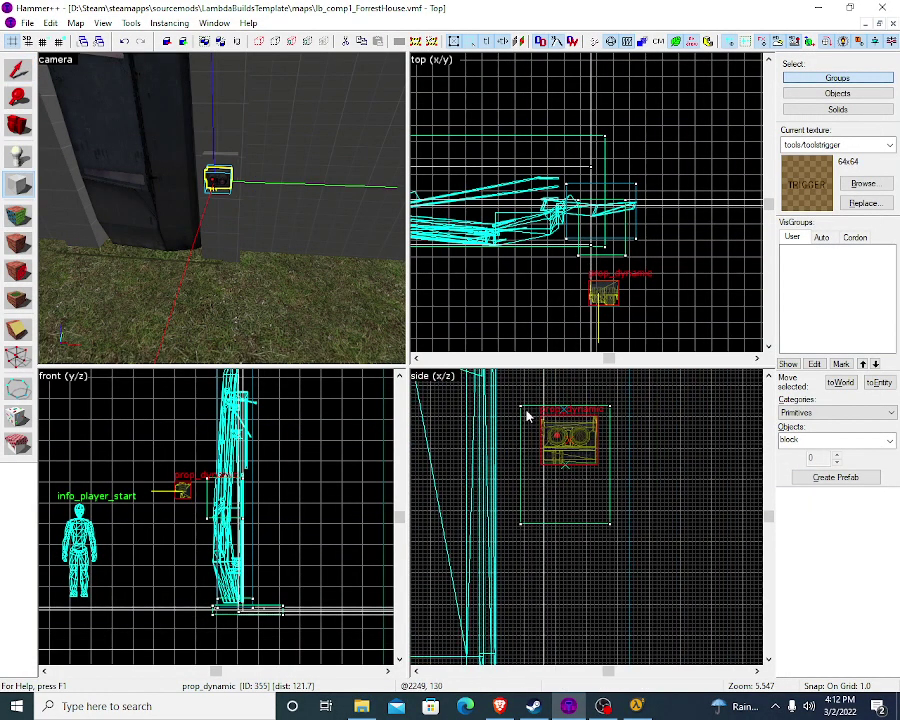
pyautogui.moveTo(526, 414); pyautogui.dragTo(614, 527)
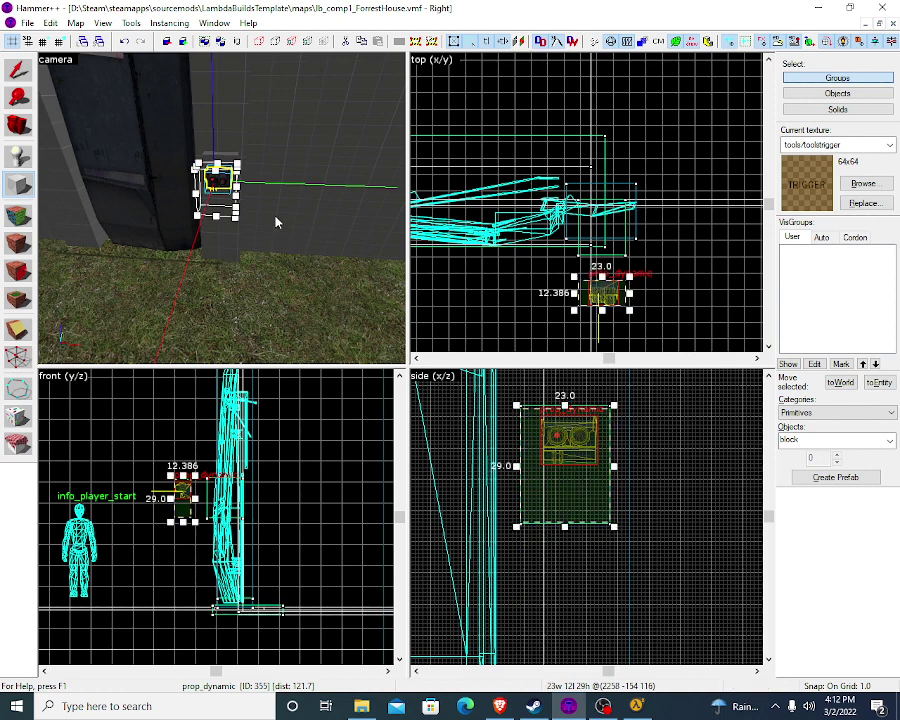
pyautogui.press('Return')
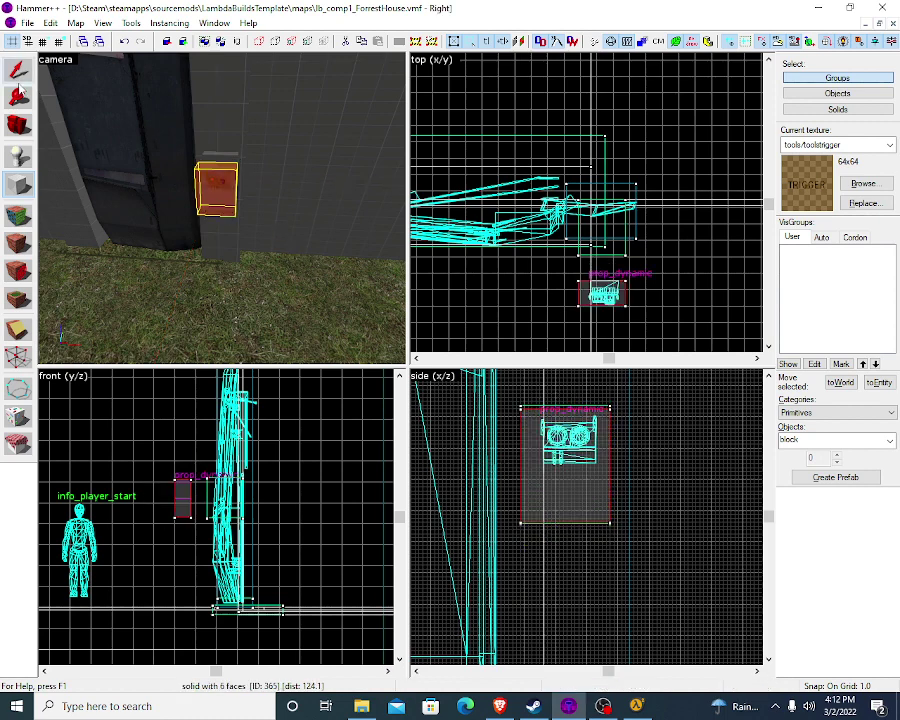